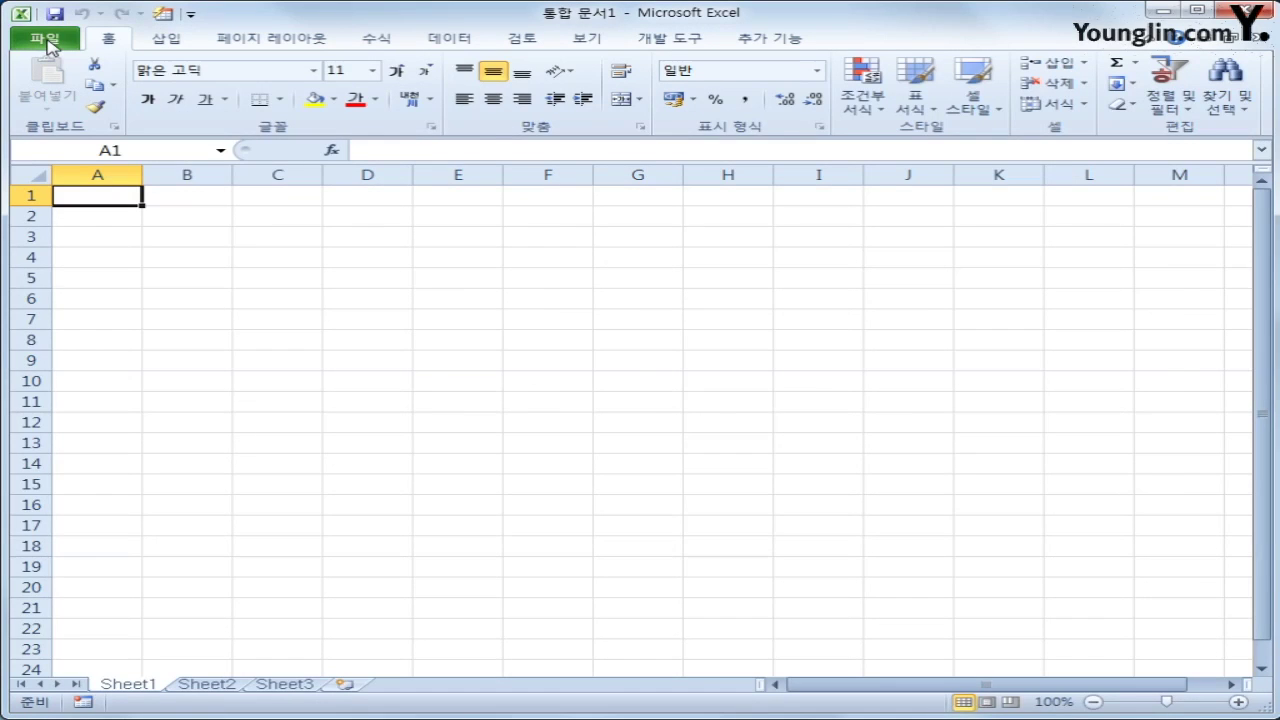
Browse the file-open dialog to the folder 2017컴활1급(2010)\스프레드시트\기출따라하기 on drive C
{"action": "left_click", "coordinate": [50, 42]}
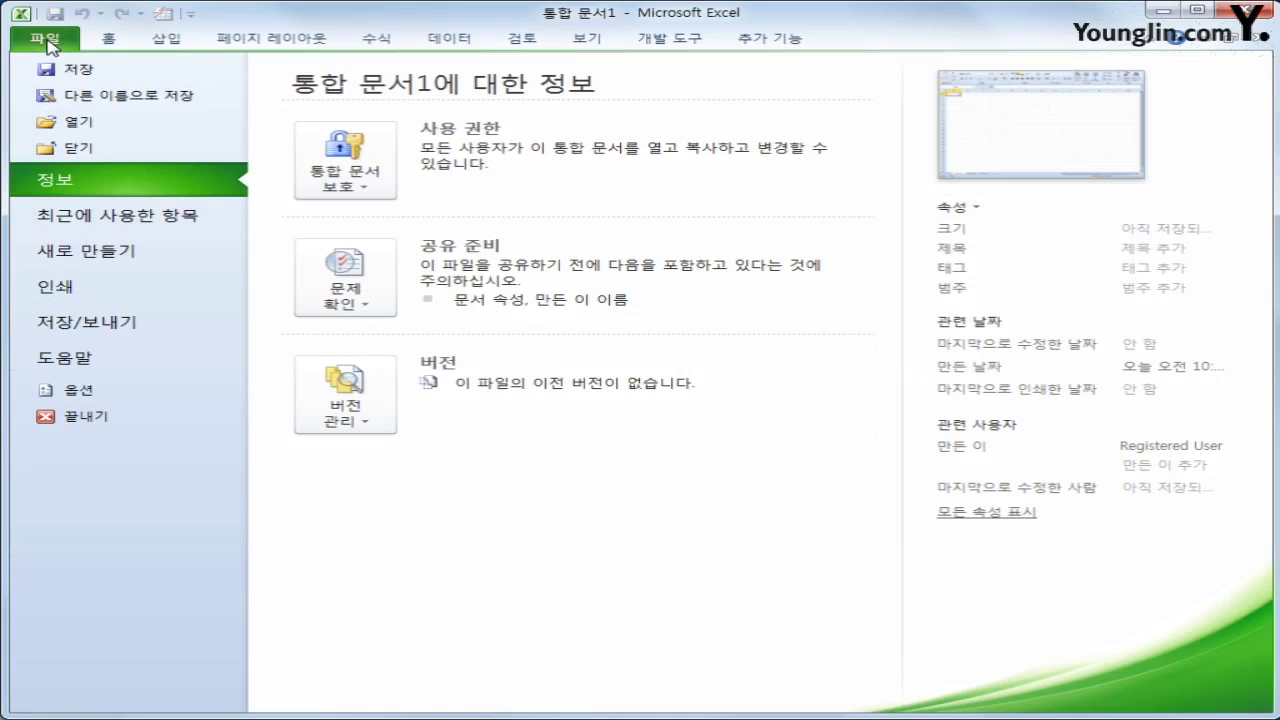
{"action": "left_click", "coordinate": [80, 122]}
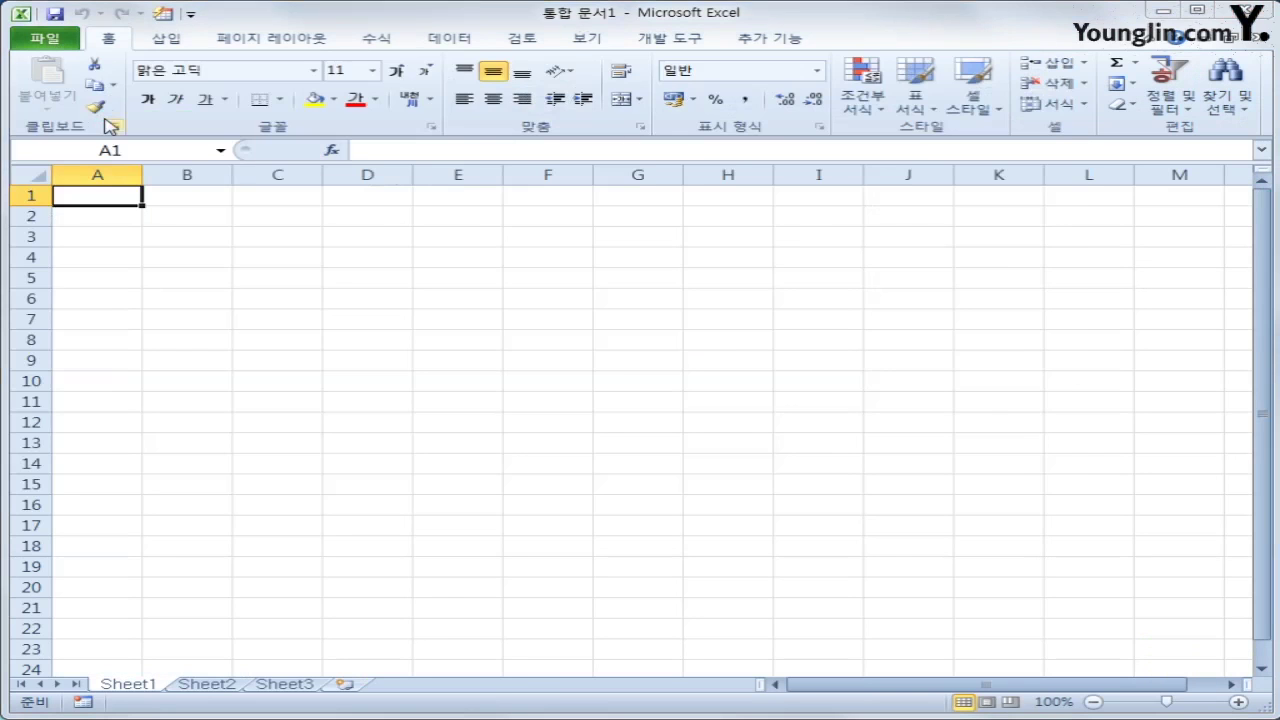
{"action": "left_click", "coordinate": [163, 388]}
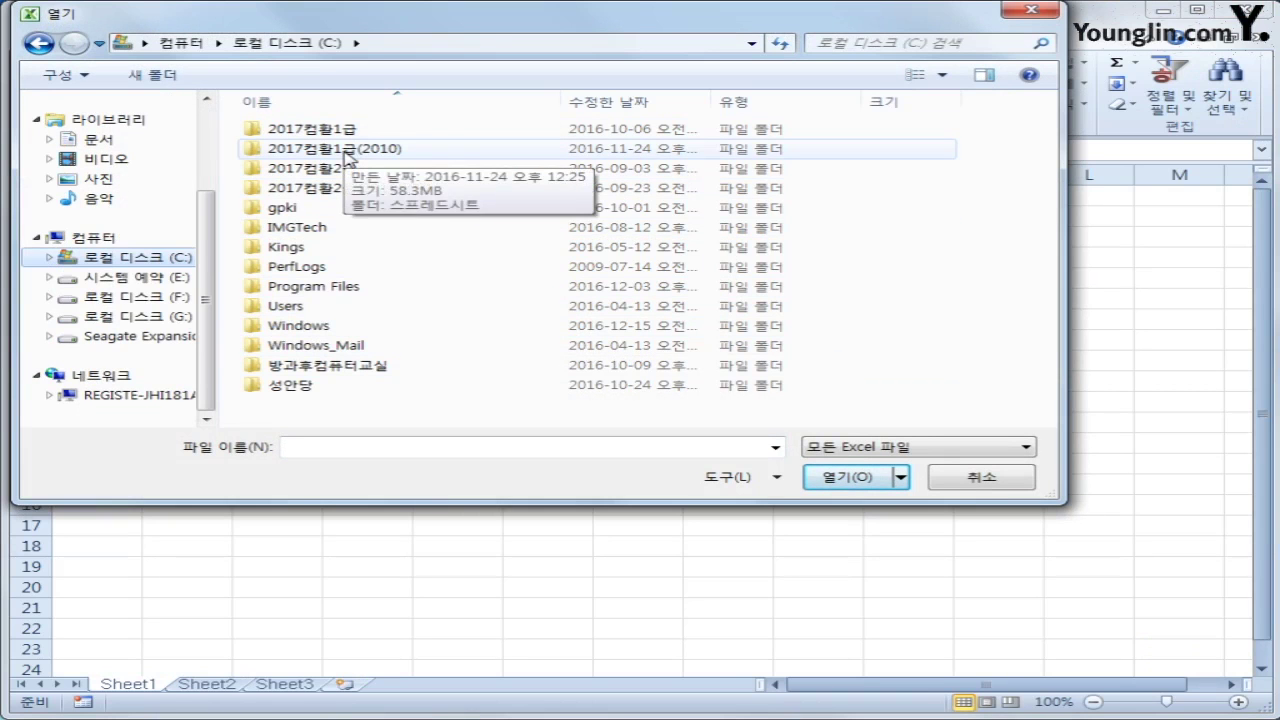
{"action": "double_click", "coordinate": [346, 150]}
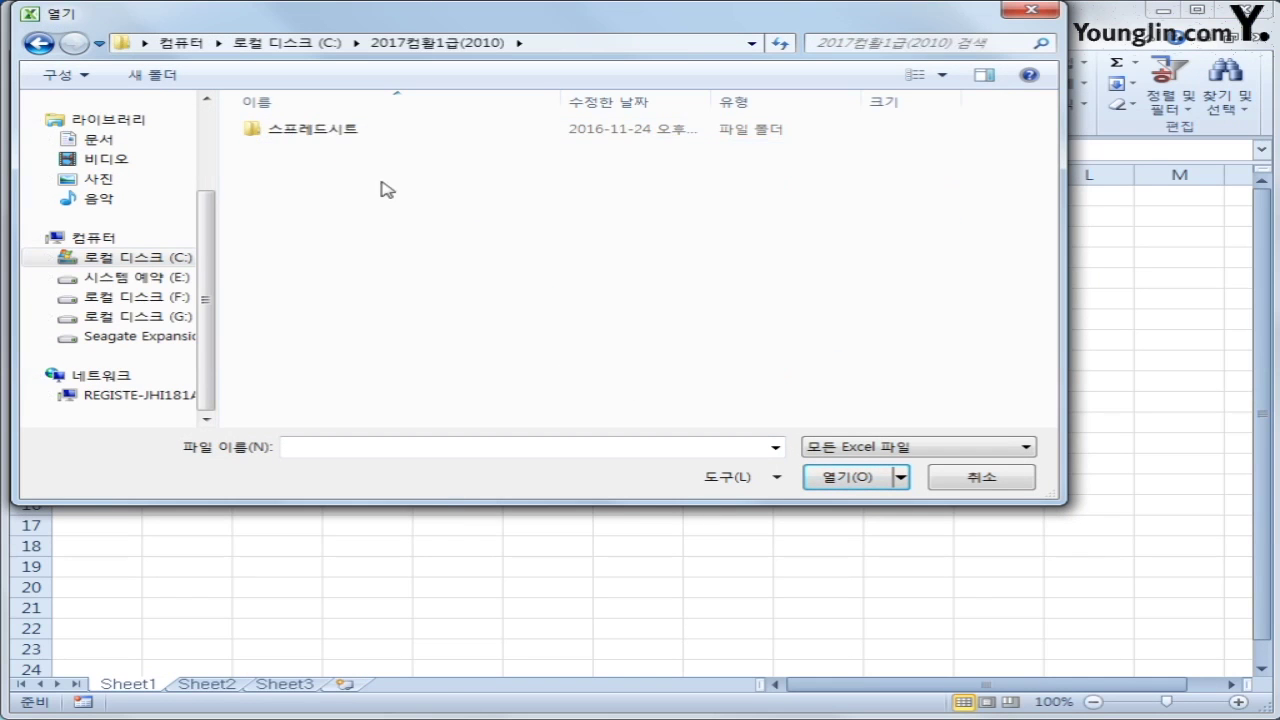
{"action": "double_click", "coordinate": [346, 130]}
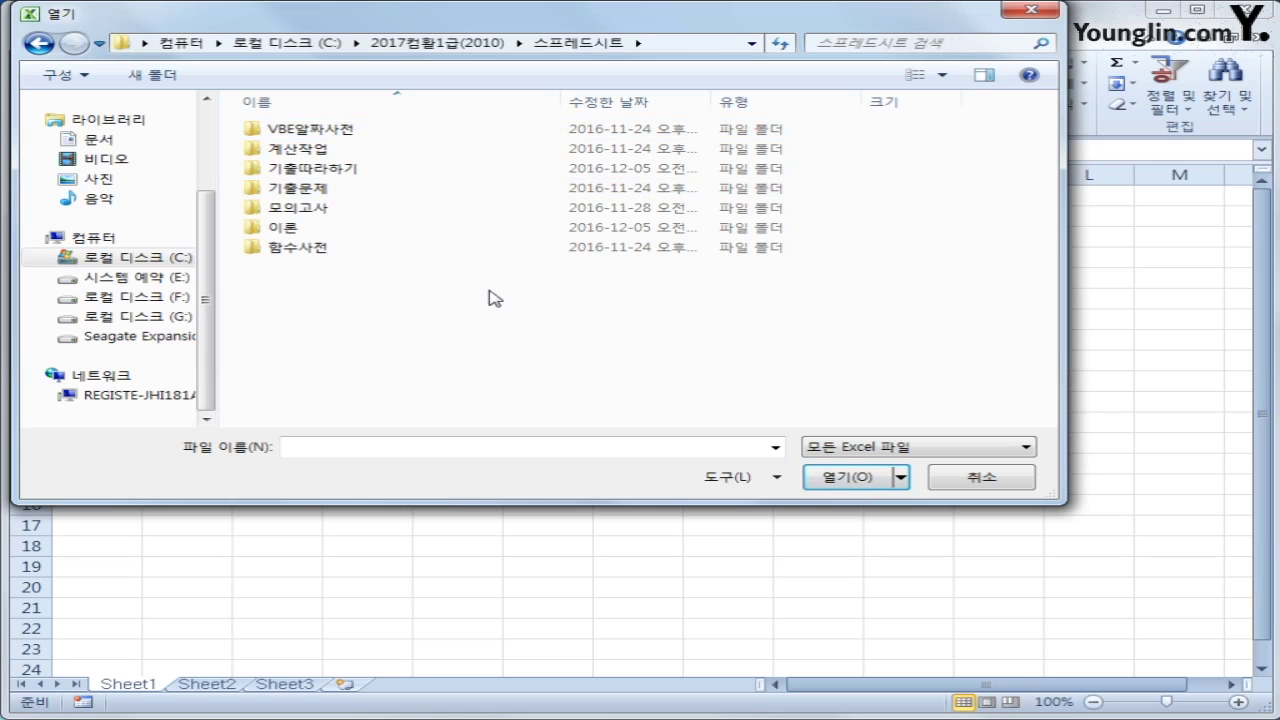
{"action": "double_click", "coordinate": [333, 170]}
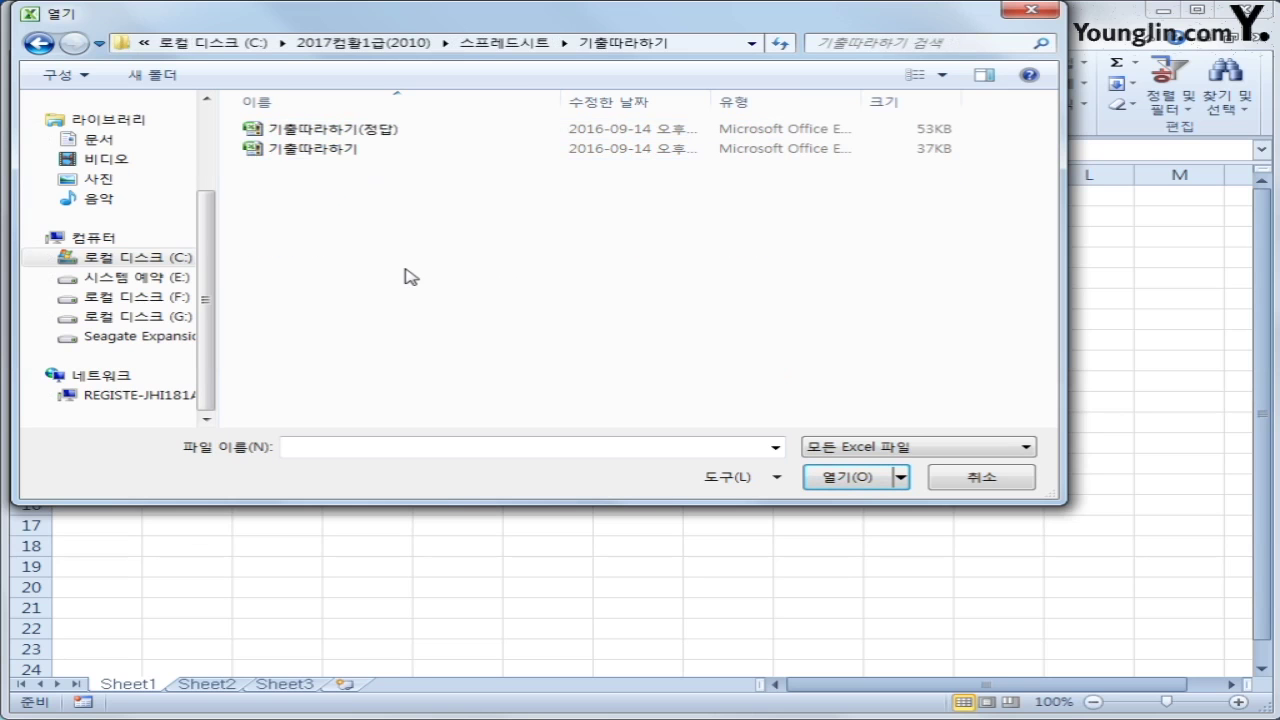
Open the 기출따라하기 workbook, entering its file password
{"action": "left_click", "coordinate": [336, 158]}
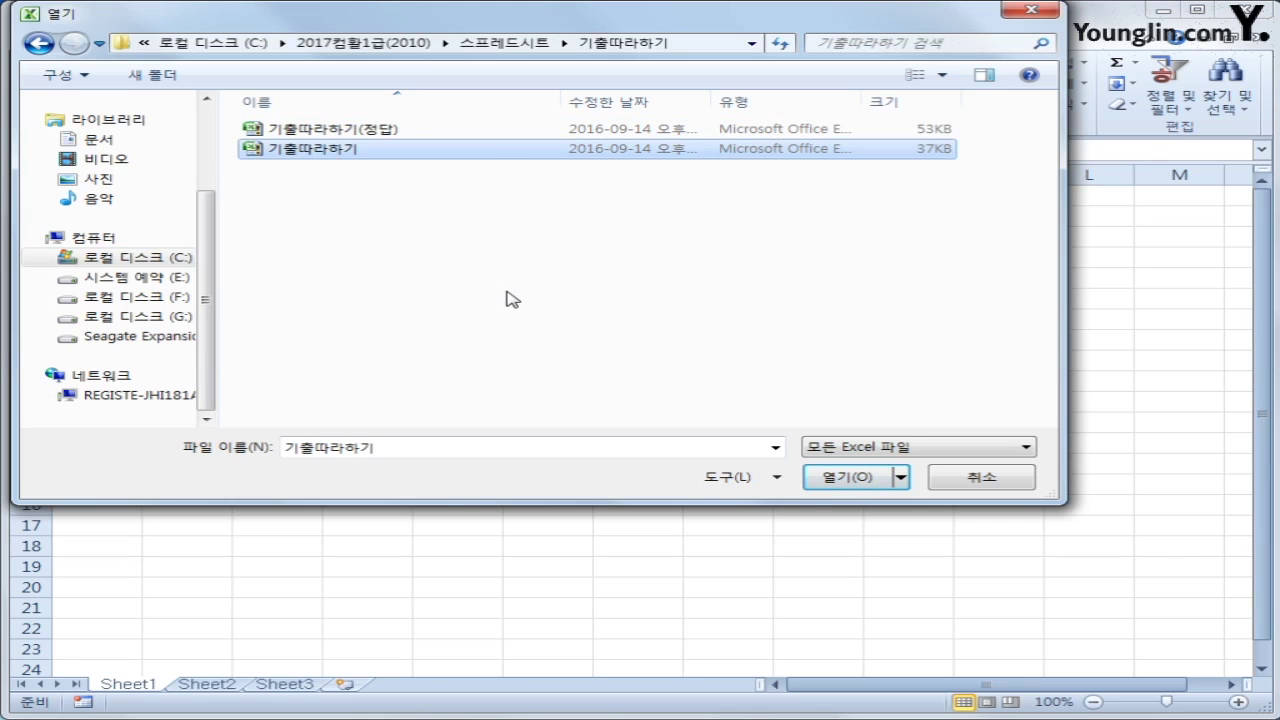
{"action": "left_click", "coordinate": [847, 480]}
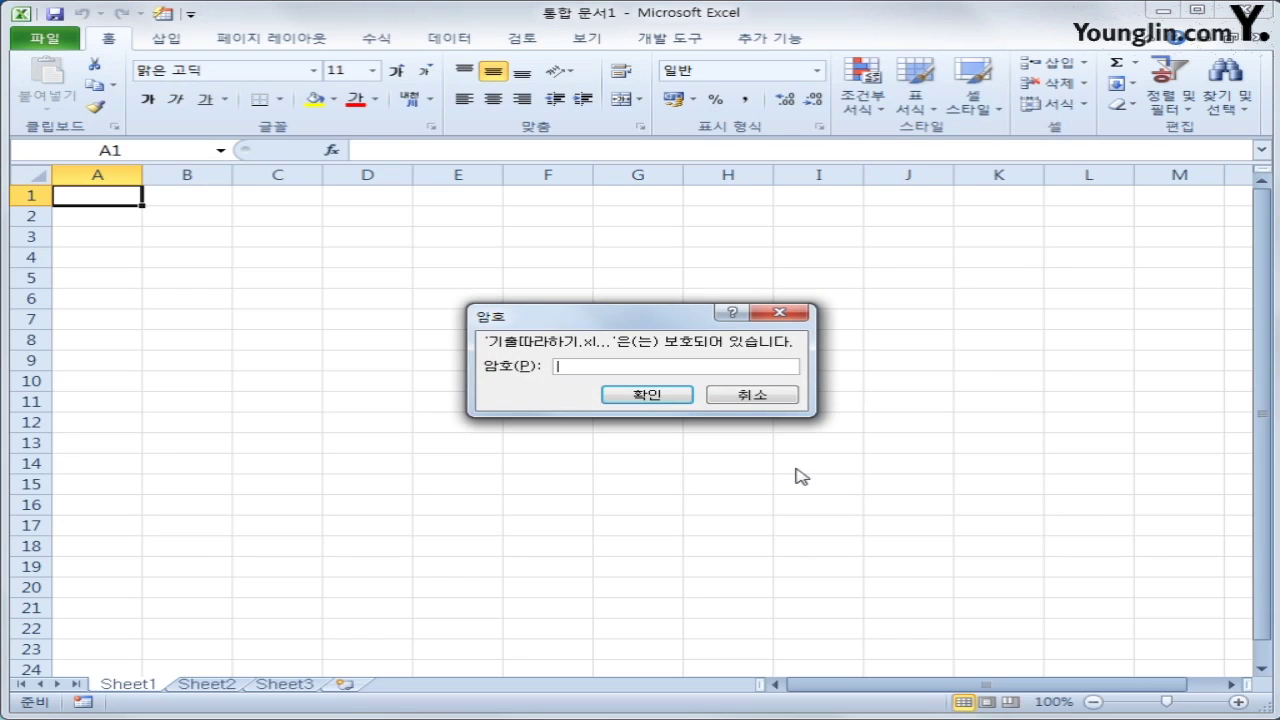
{"action": "type", "text": "******"}
{"action": "left_click", "coordinate": [641, 398]}
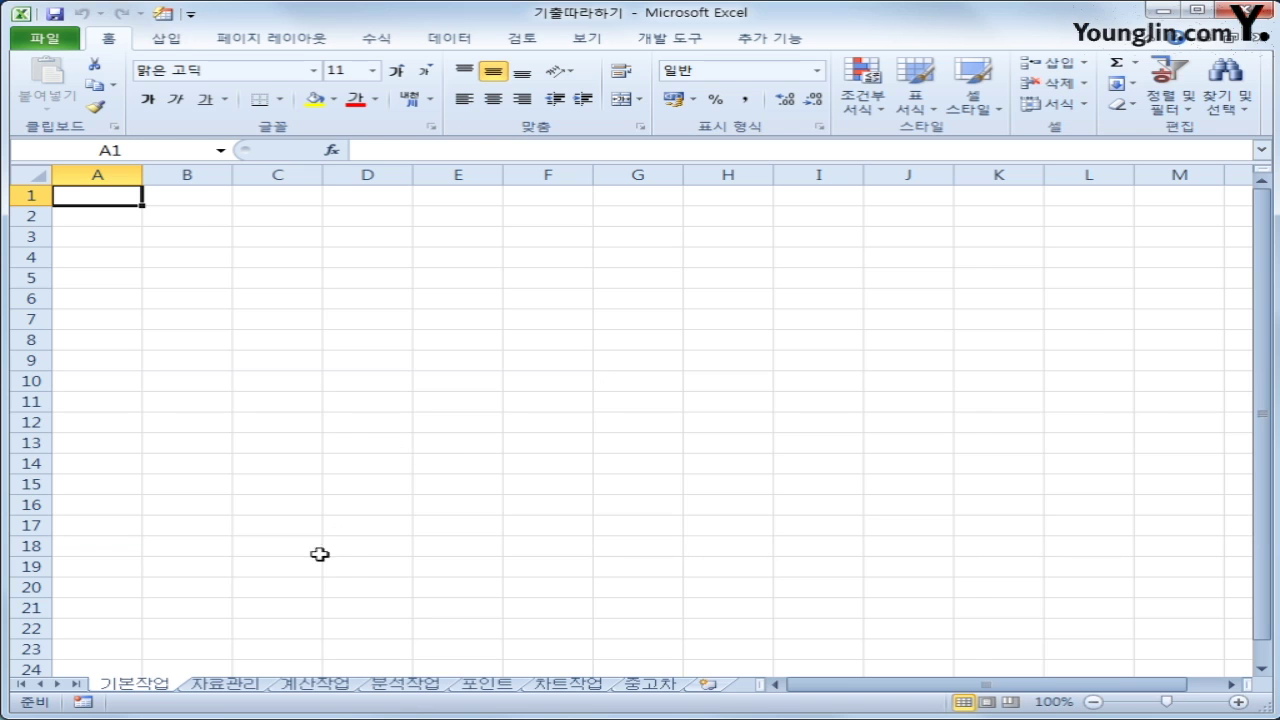
Look at the 자료관리 sheet, return to 기본작업, and start a Microsoft Query import of external data with cell A1 selected
{"action": "left_click", "coordinate": [205, 685]}
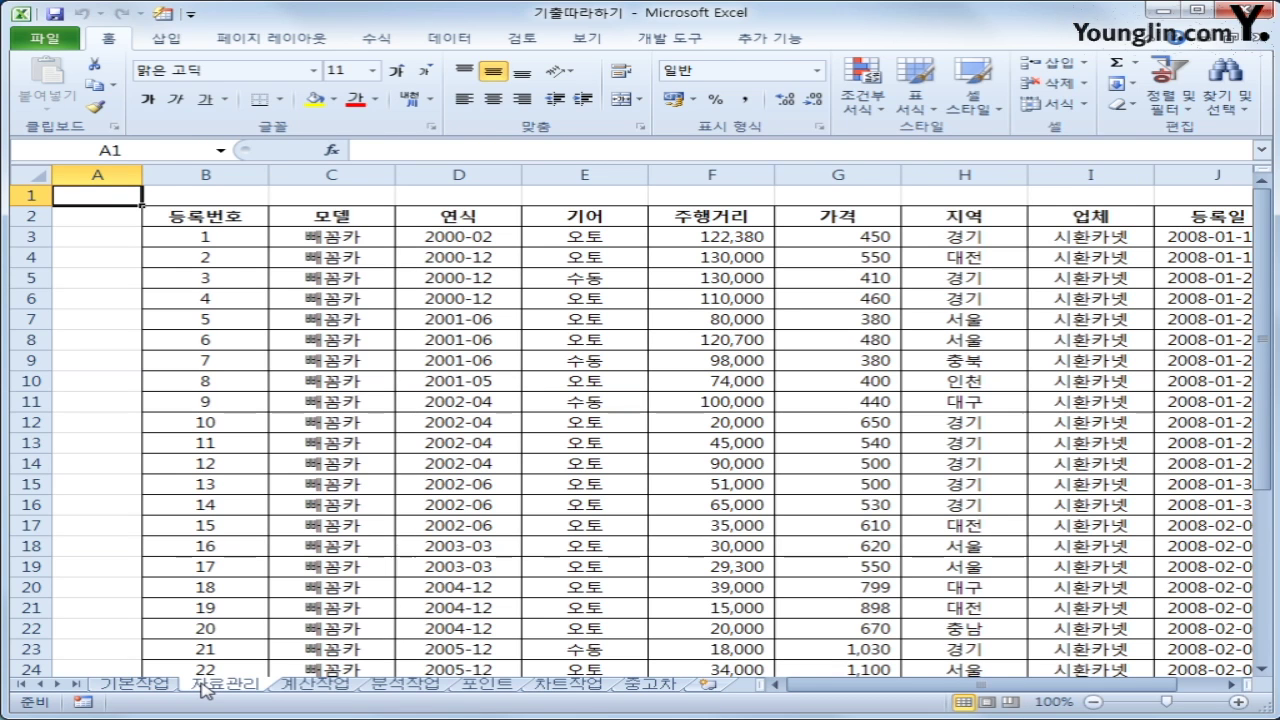
{"action": "left_click", "coordinate": [121, 684]}
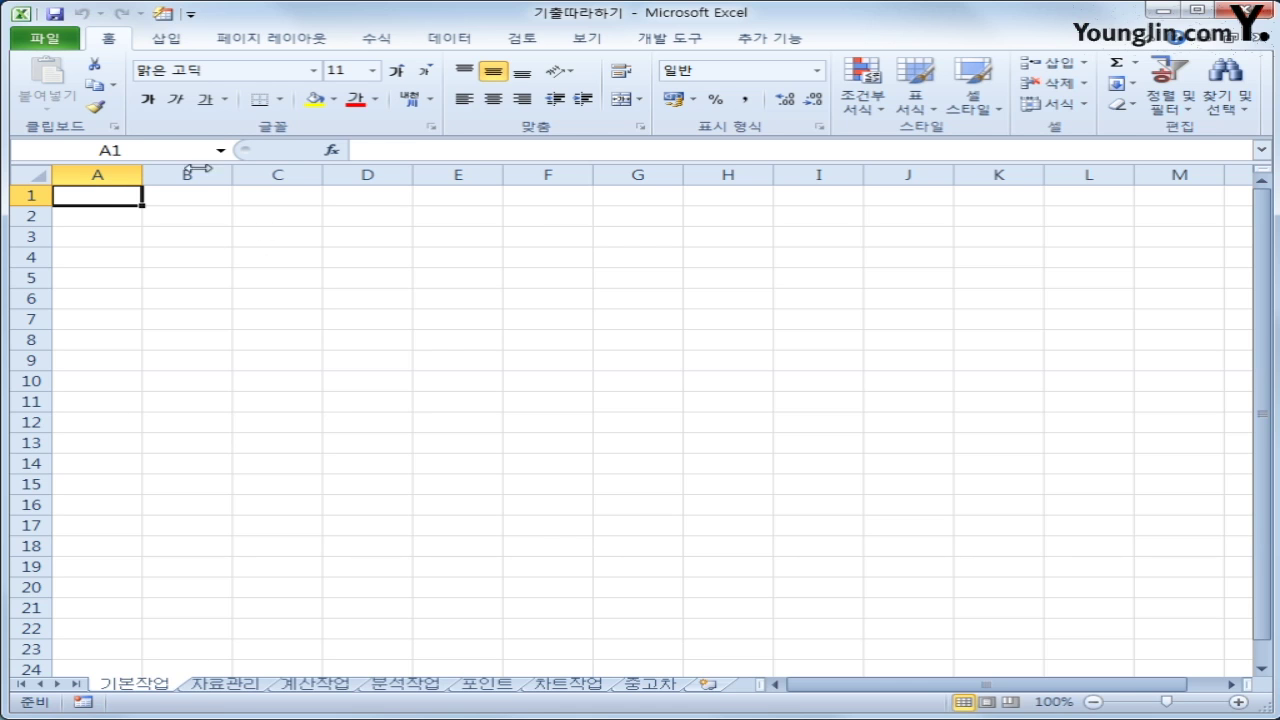
{"action": "left_click", "coordinate": [440, 42]}
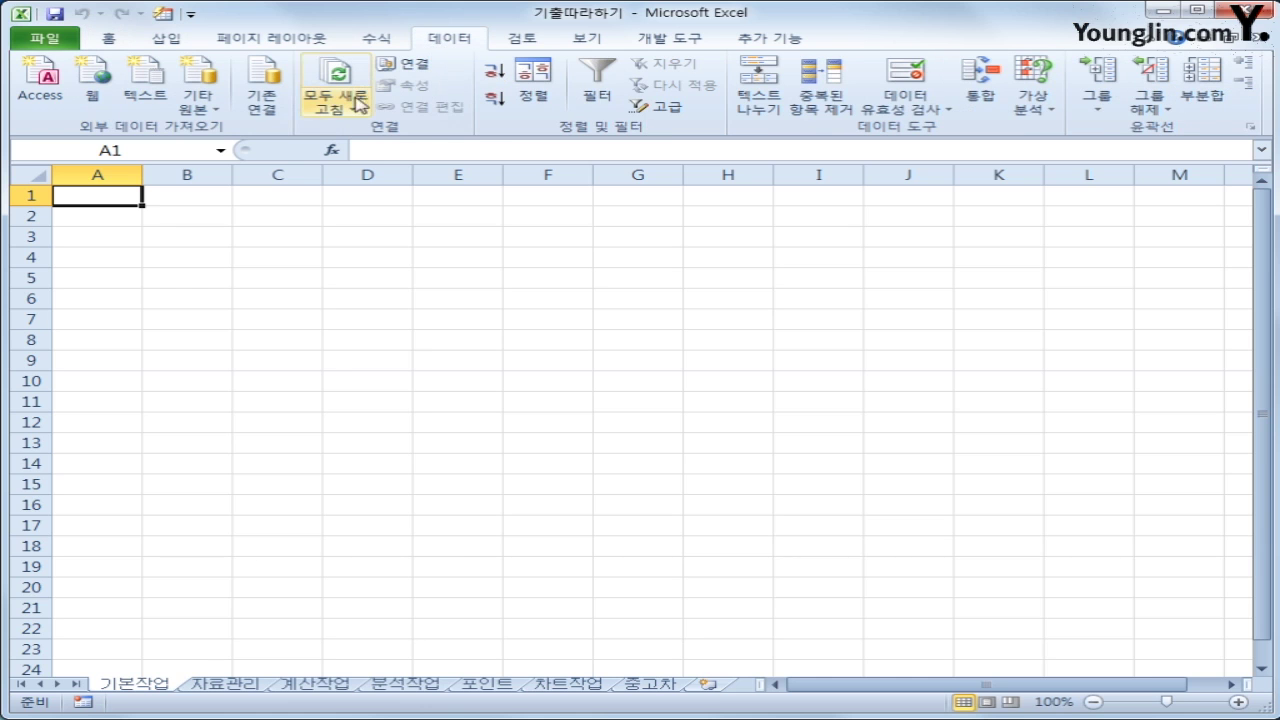
{"action": "left_click", "coordinate": [200, 108]}
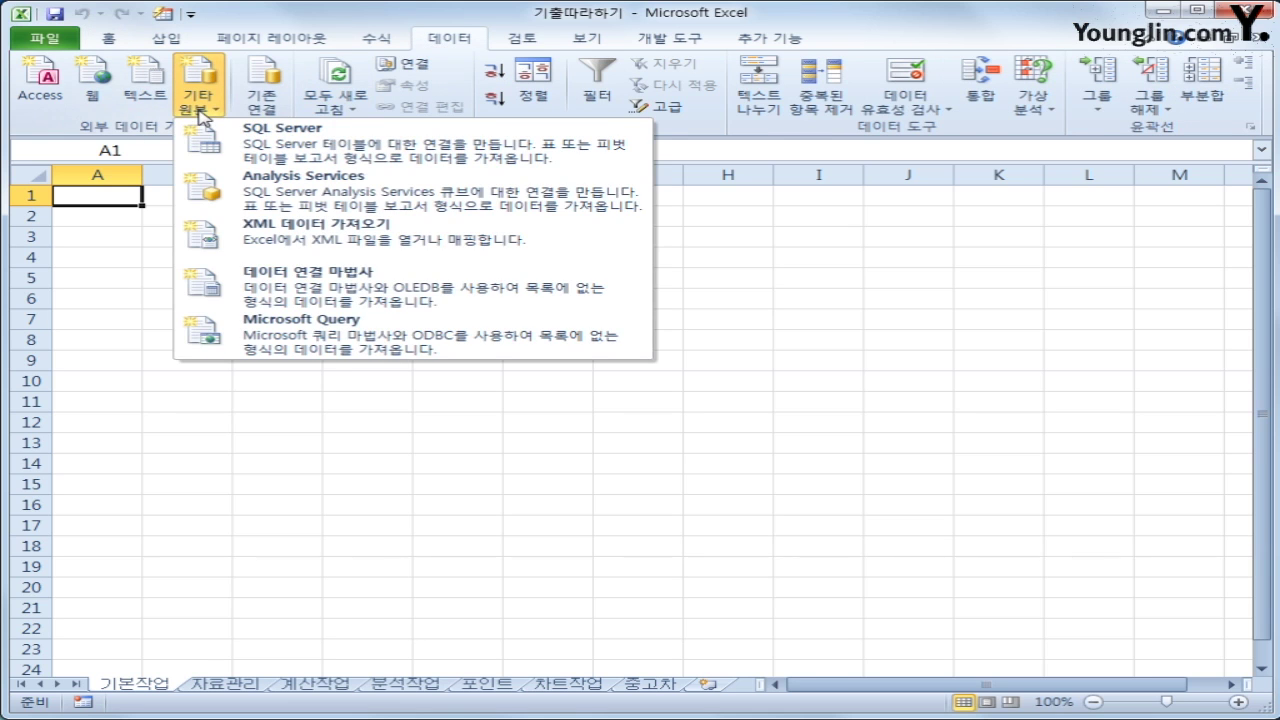
{"action": "left_click", "coordinate": [283, 338]}
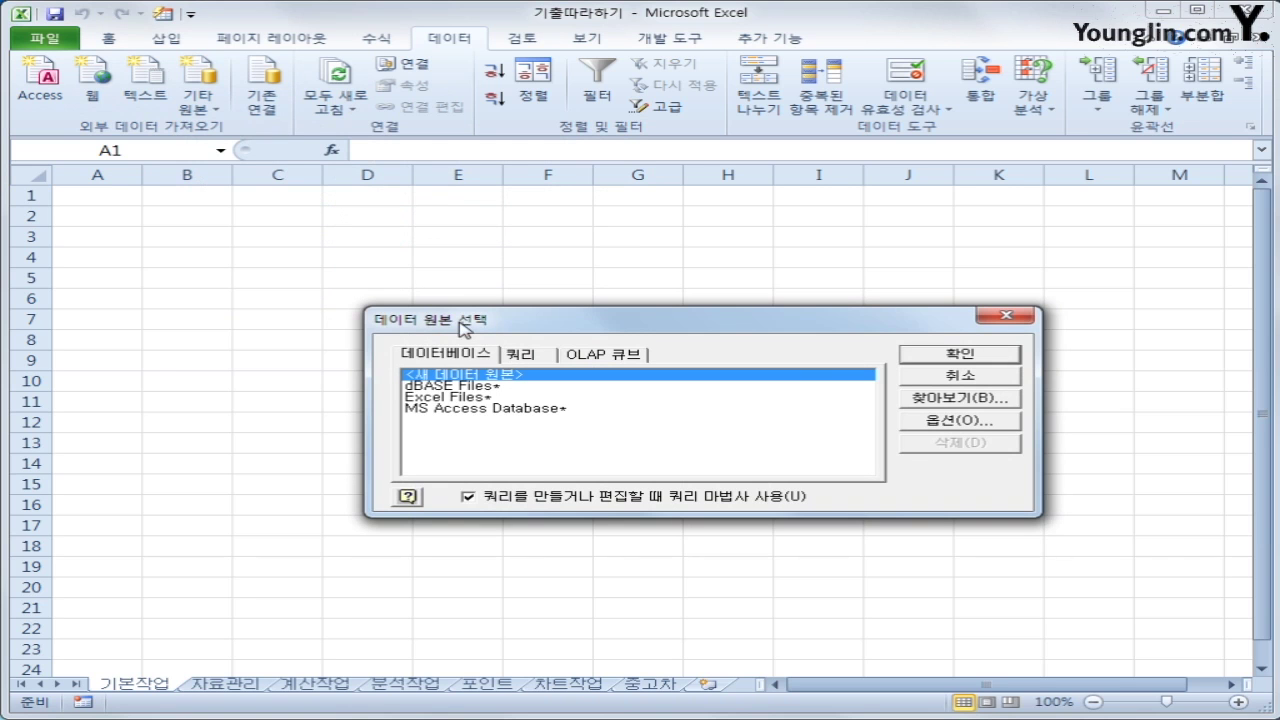
Set MS Access Database as the query's data source and connect to the 편의점.accdb file
{"action": "left_click", "coordinate": [470, 409]}
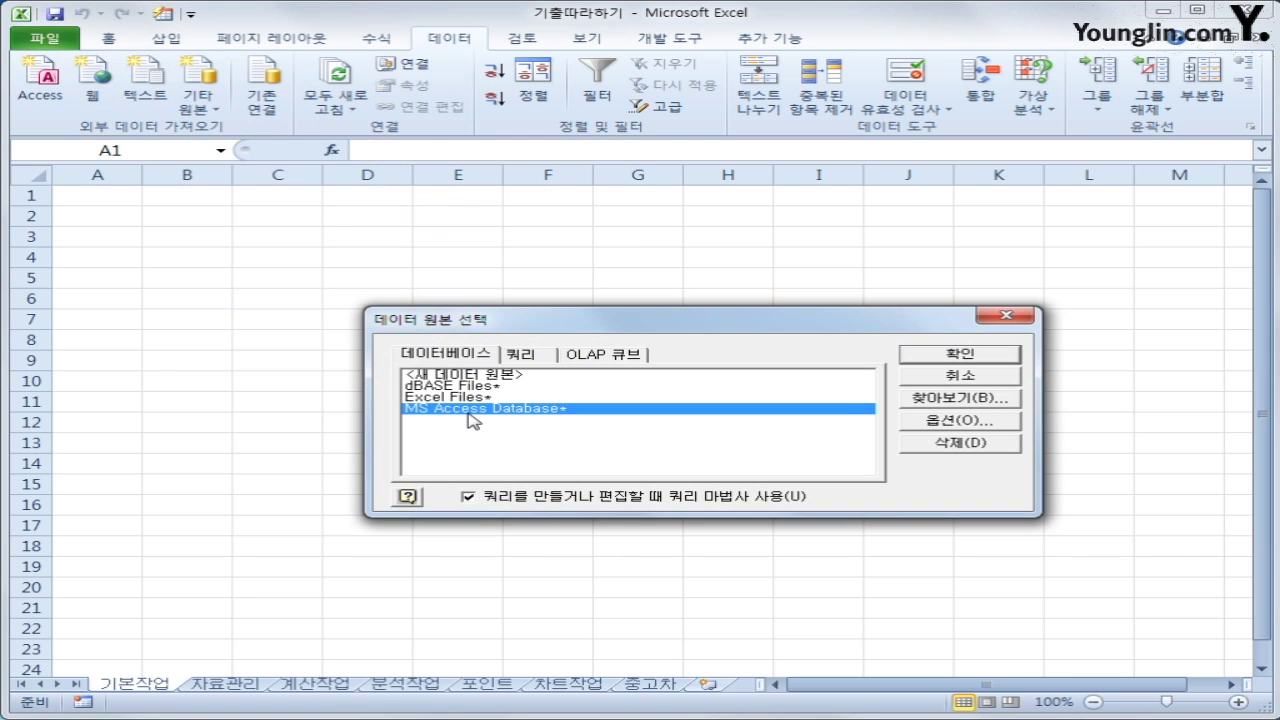
{"action": "left_click", "coordinate": [952, 358]}
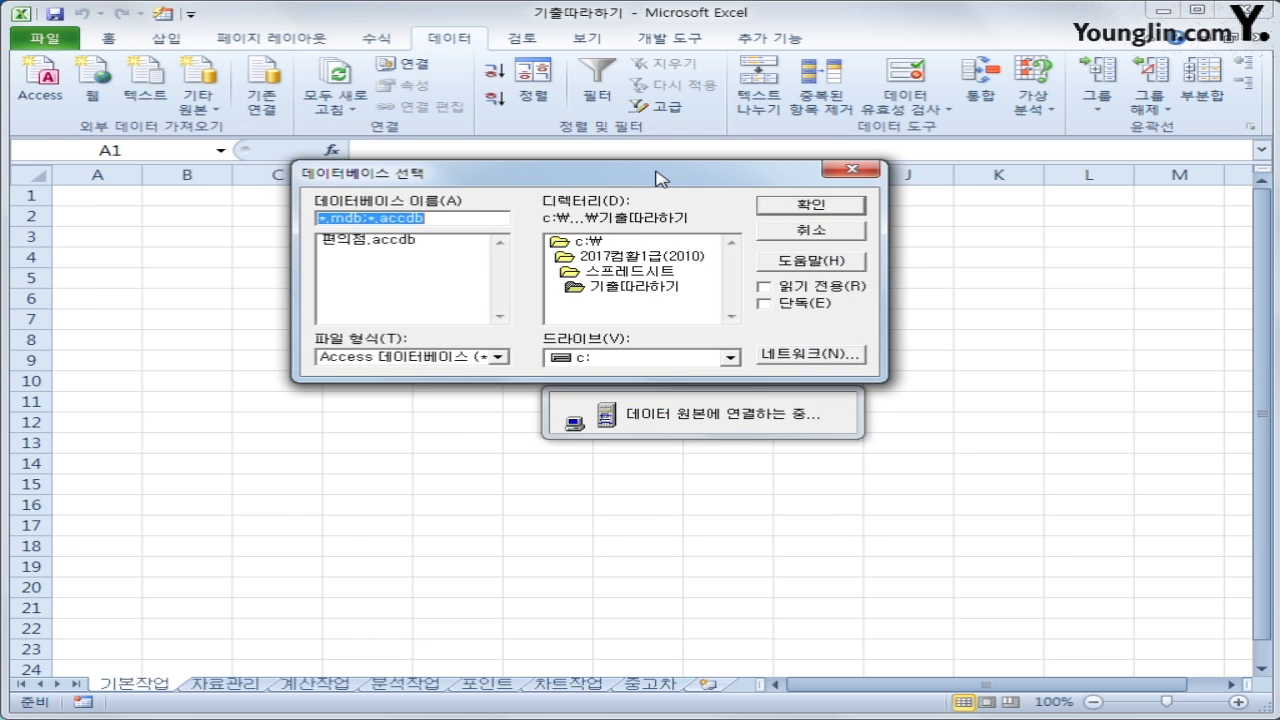
{"action": "left_click", "coordinate": [402, 242]}
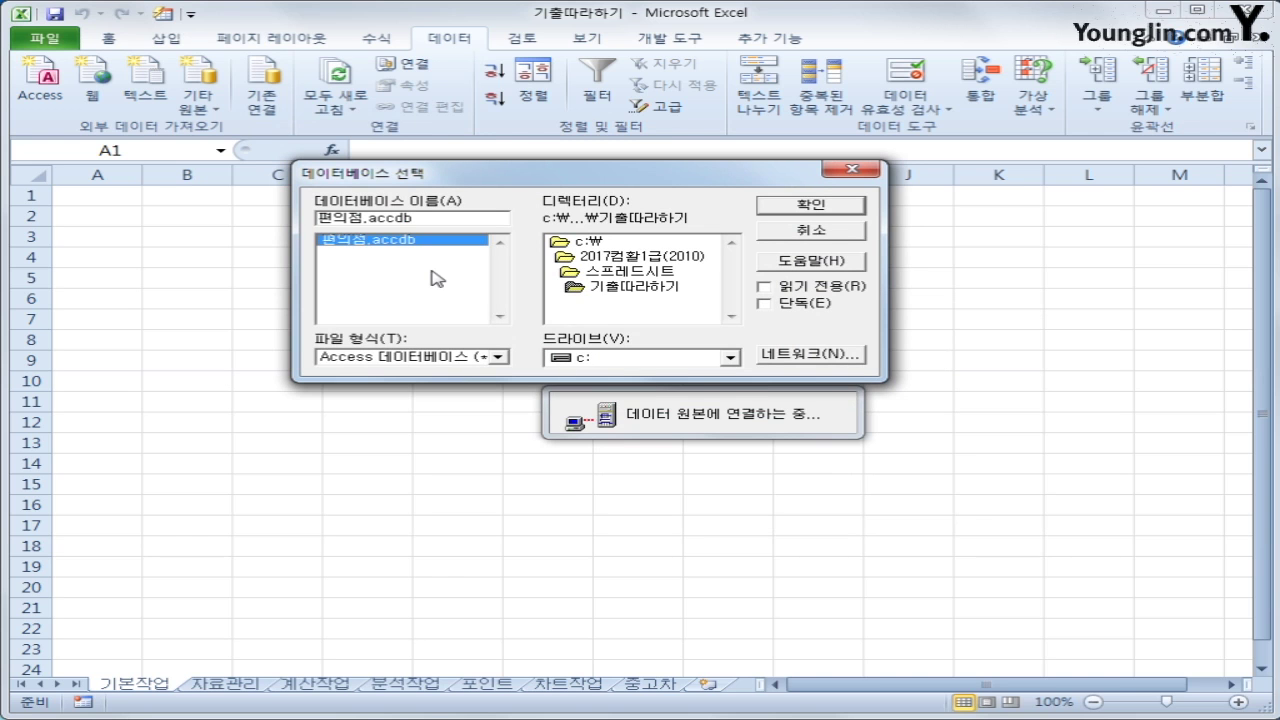
{"action": "left_click", "coordinate": [836, 206]}
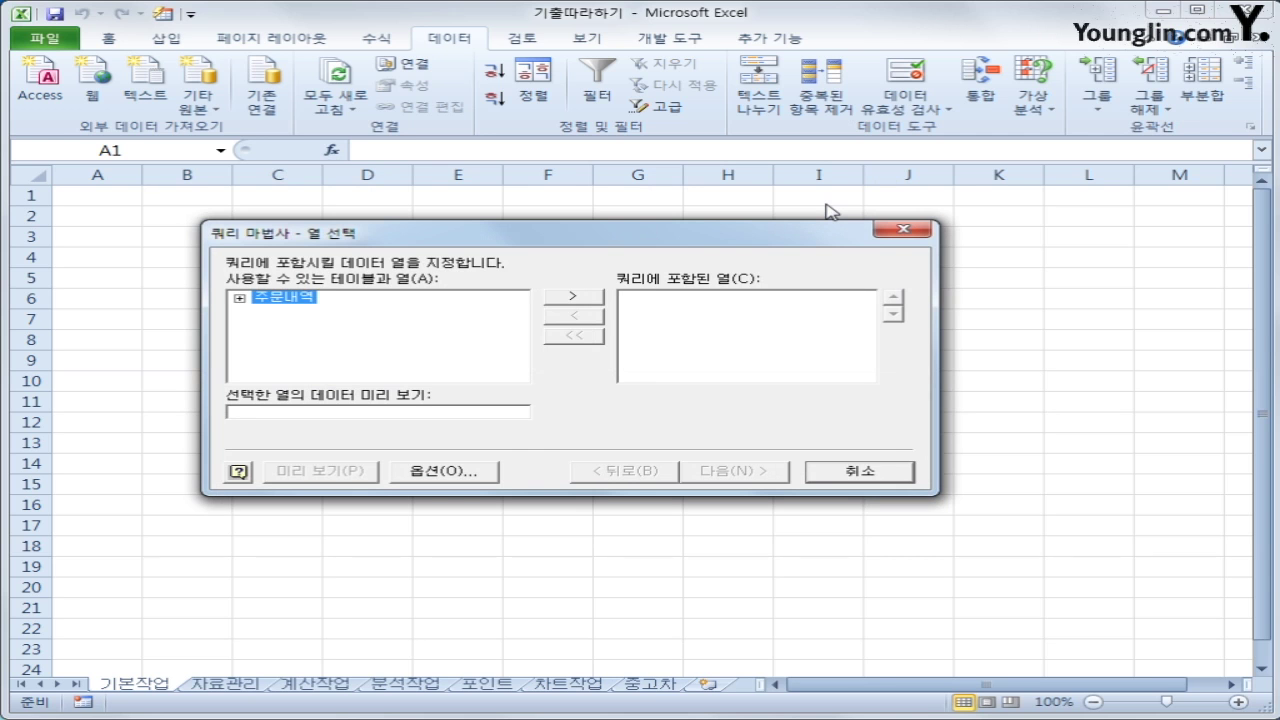
Expand the 주문내역 table and add its 거래구분 and 상품명 columns to the query
{"action": "double_click", "coordinate": [281, 299]}
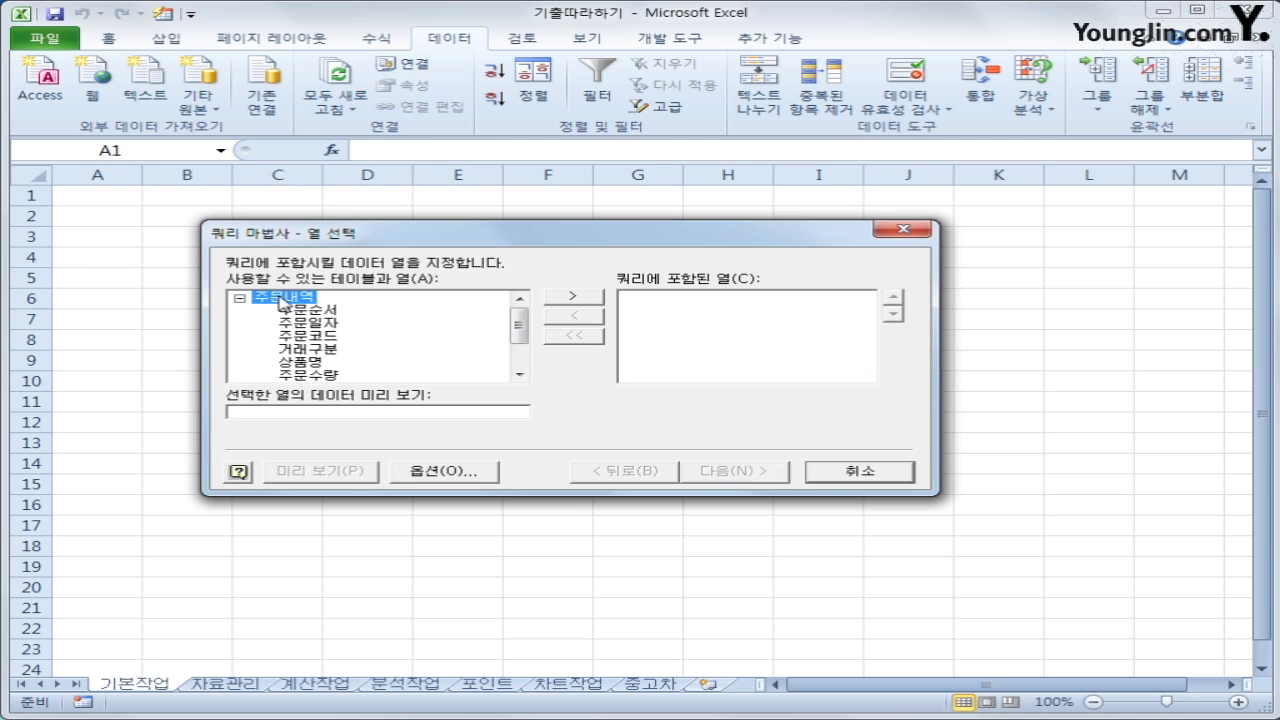
{"action": "double_click", "coordinate": [313, 349]}
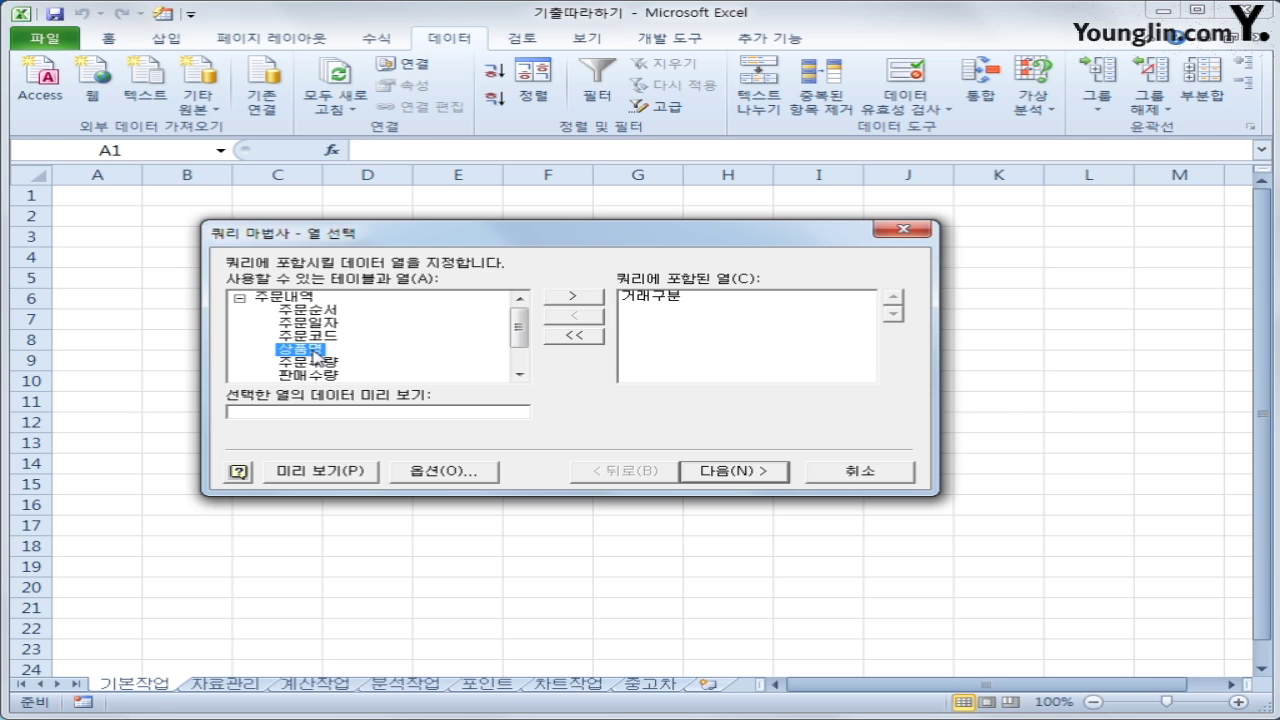
{"action": "double_click", "coordinate": [308, 352]}
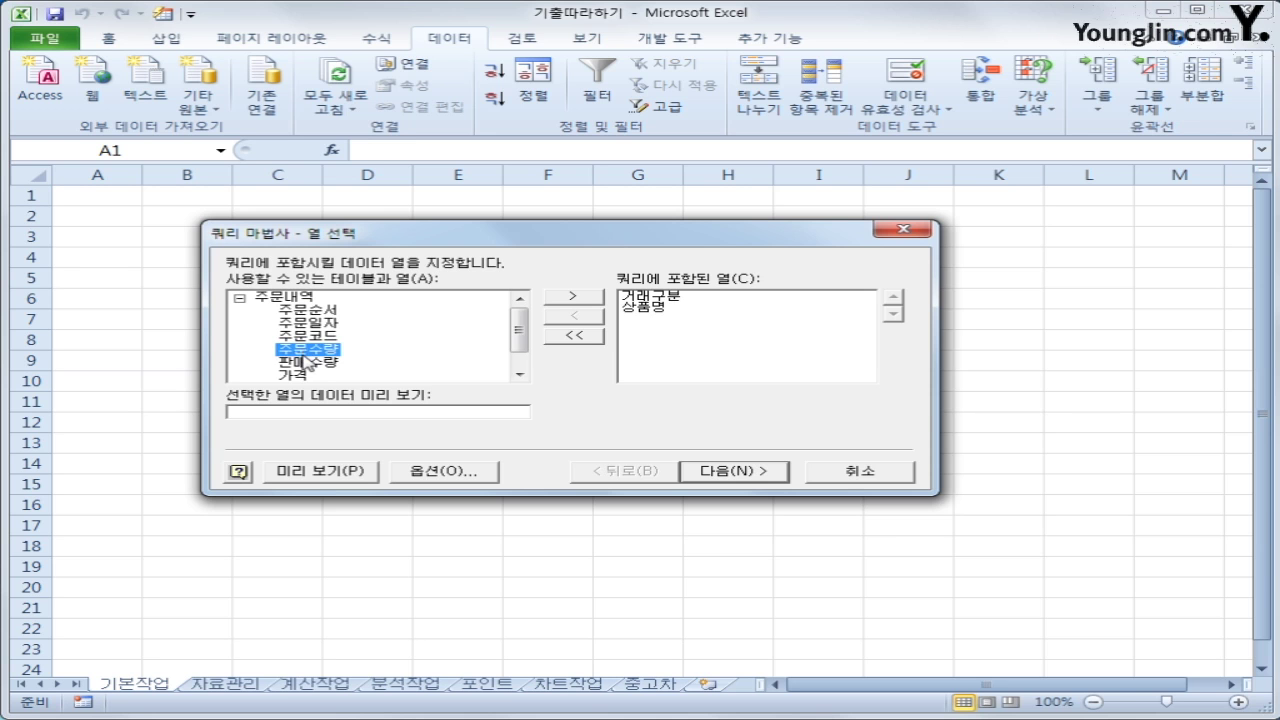
{"action": "double_click", "coordinate": [305, 352]}
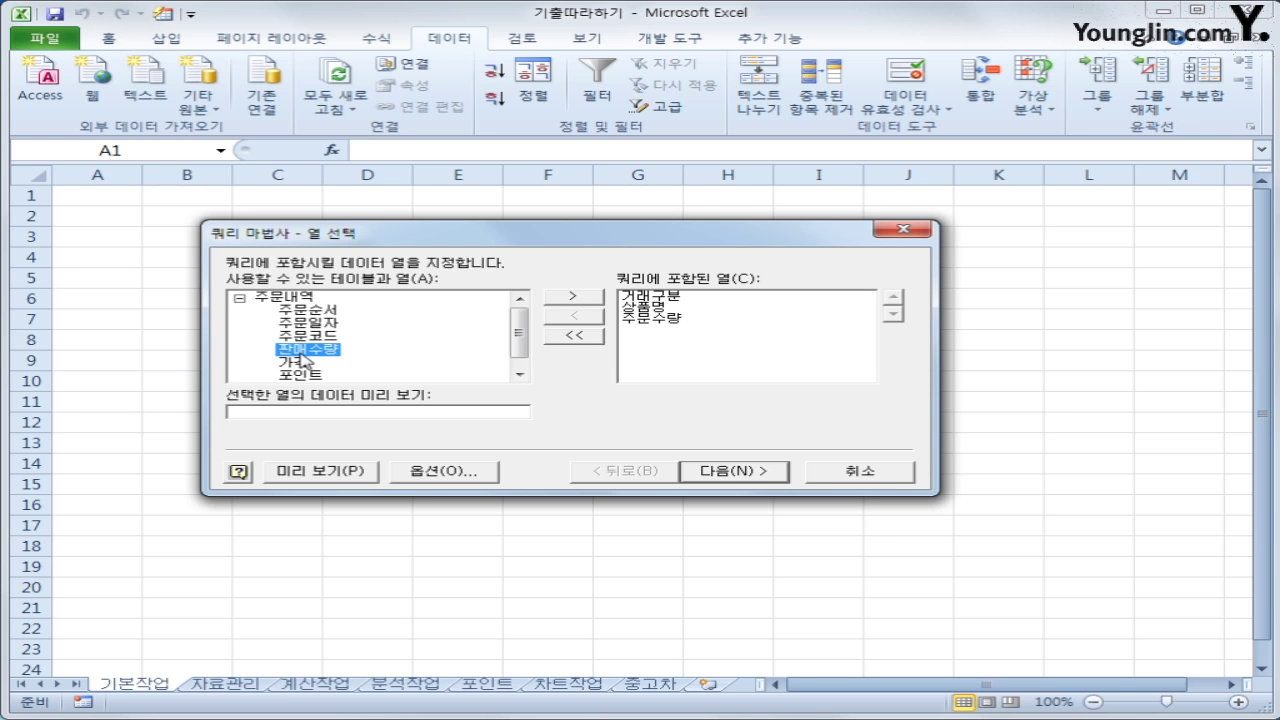
{"action": "left_click", "coordinate": [660, 320]}
{"action": "left_click", "coordinate": [588, 318]}
Add the 판매수량, 가격, 포인트 and 주문코드 columns to the query, in that order
{"action": "double_click", "coordinate": [311, 361]}
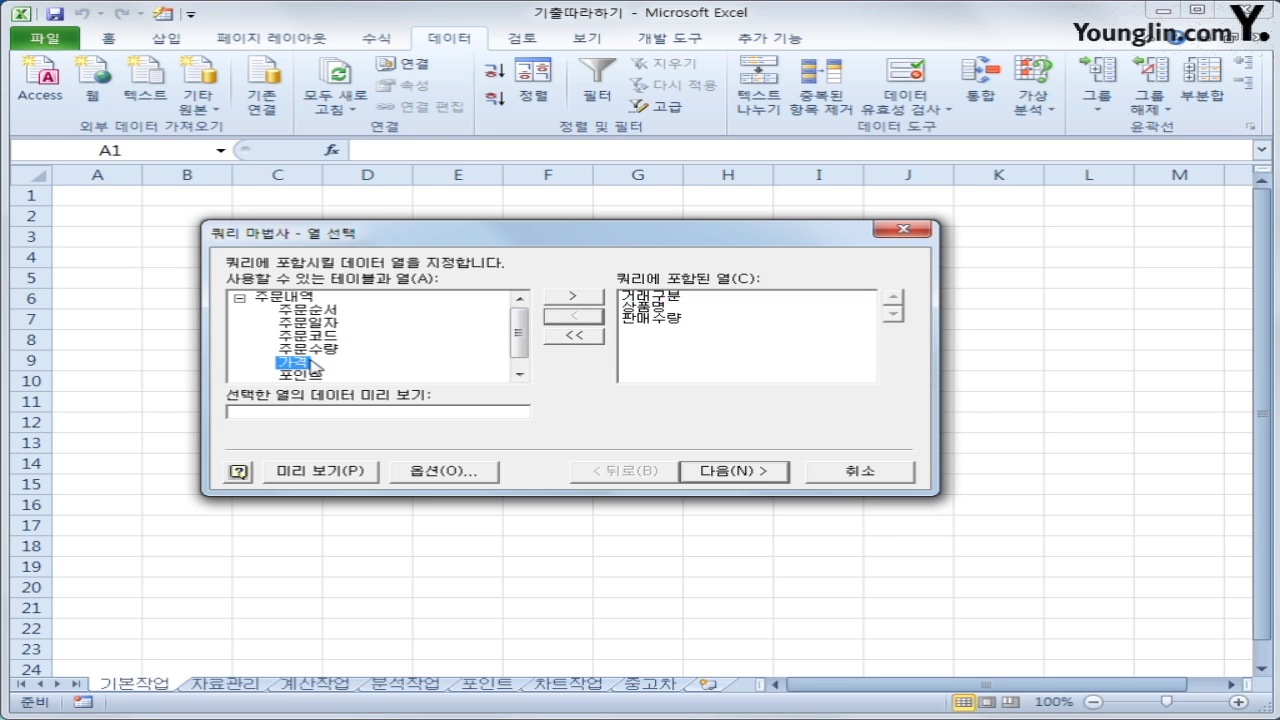
{"action": "double_click", "coordinate": [304, 364]}
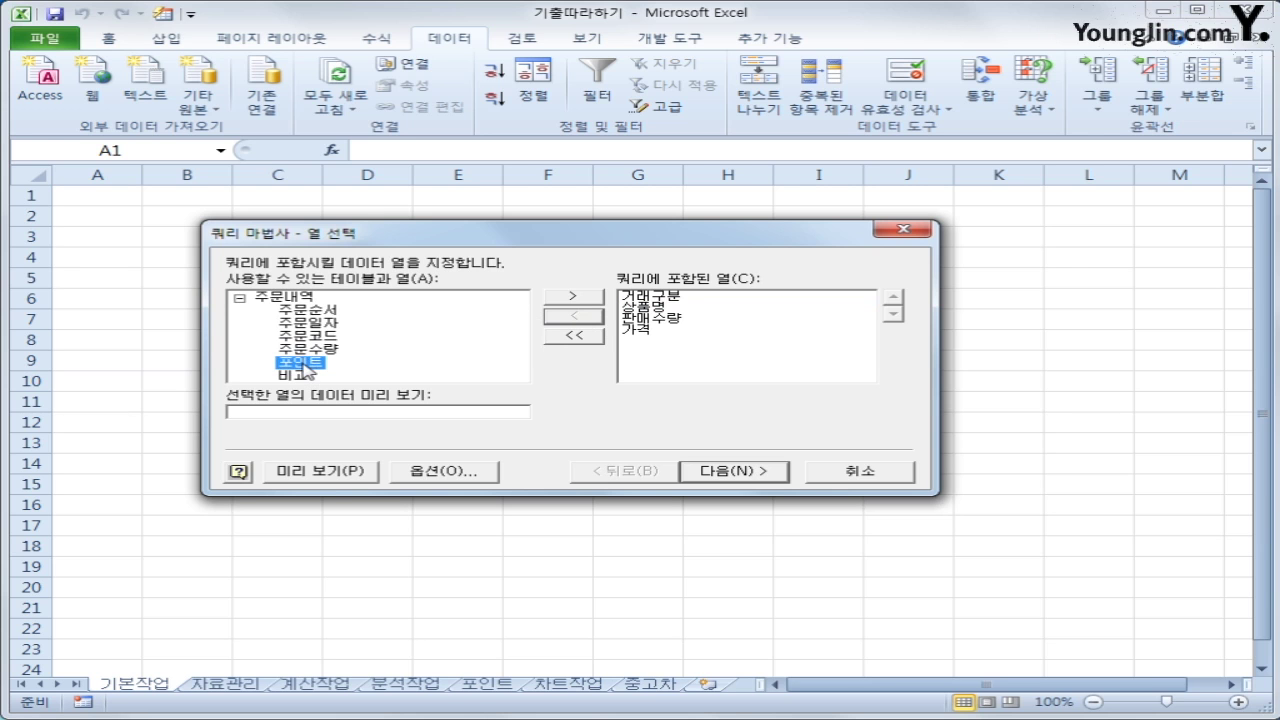
{"action": "double_click", "coordinate": [304, 364]}
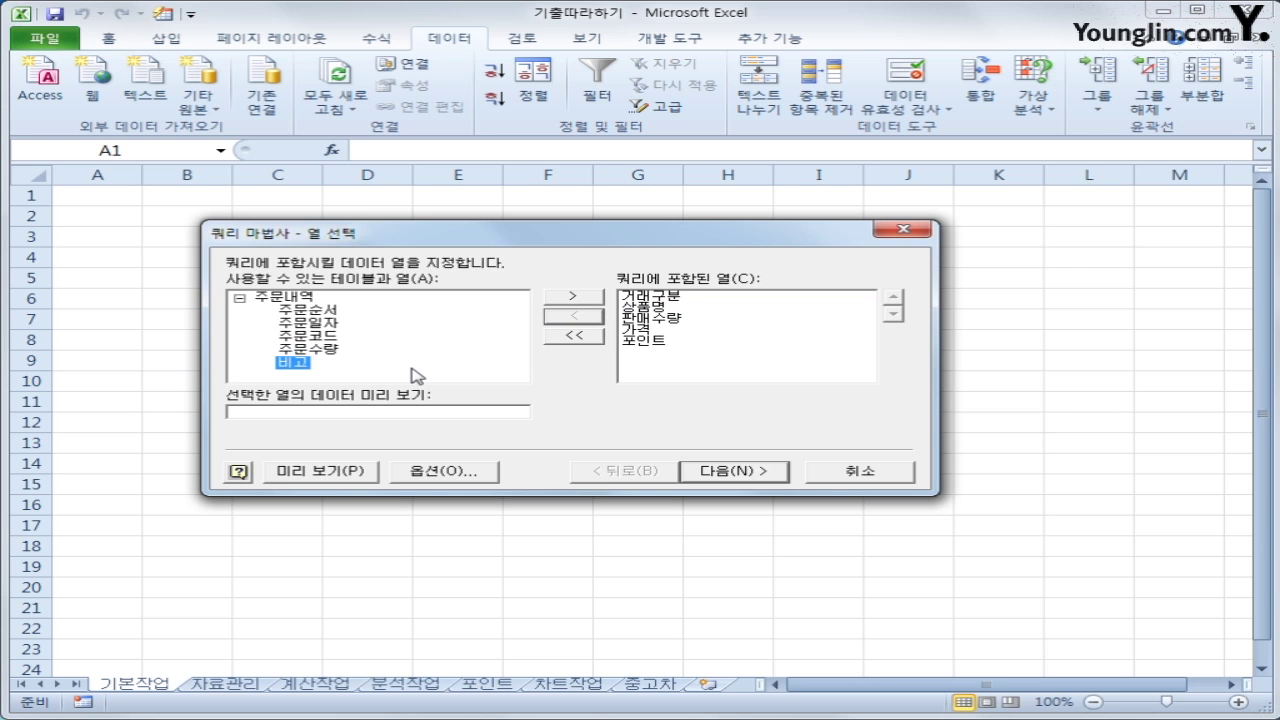
{"action": "double_click", "coordinate": [332, 337]}
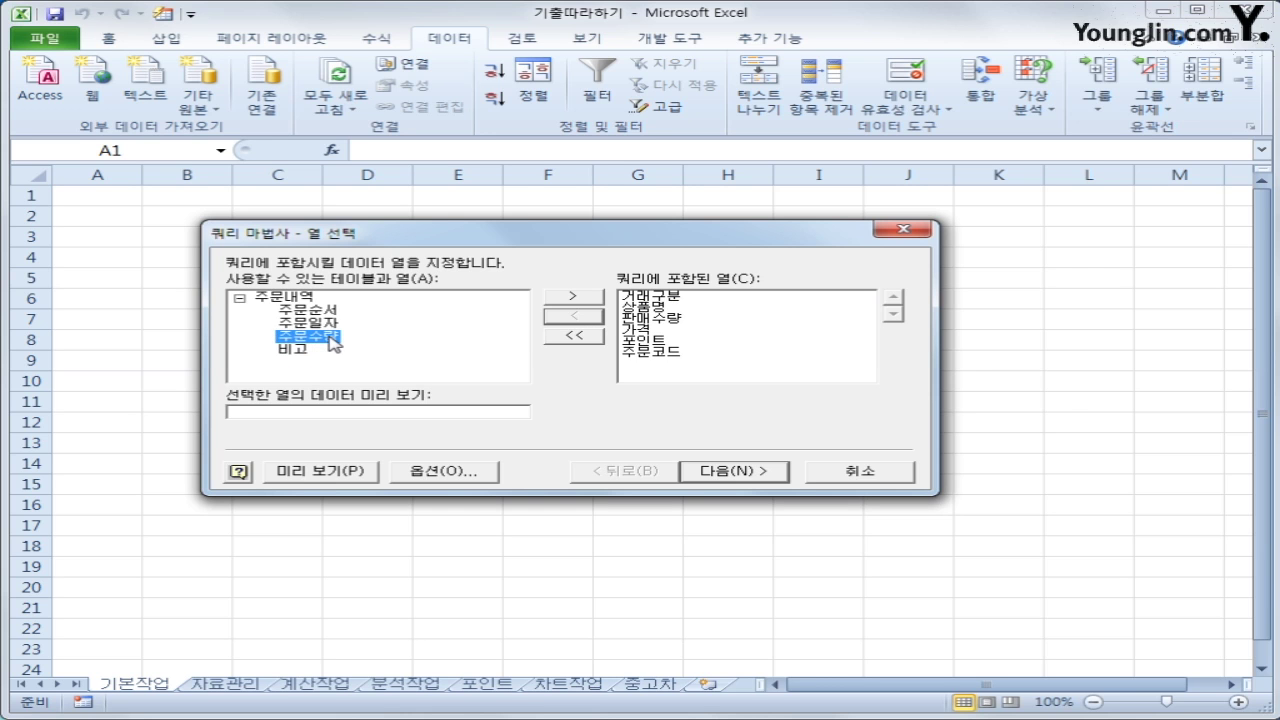
Check each column included in the query, from 거래구분 to 주문코드, and the controls for reordering them
{"action": "left_click", "coordinate": [666, 297]}
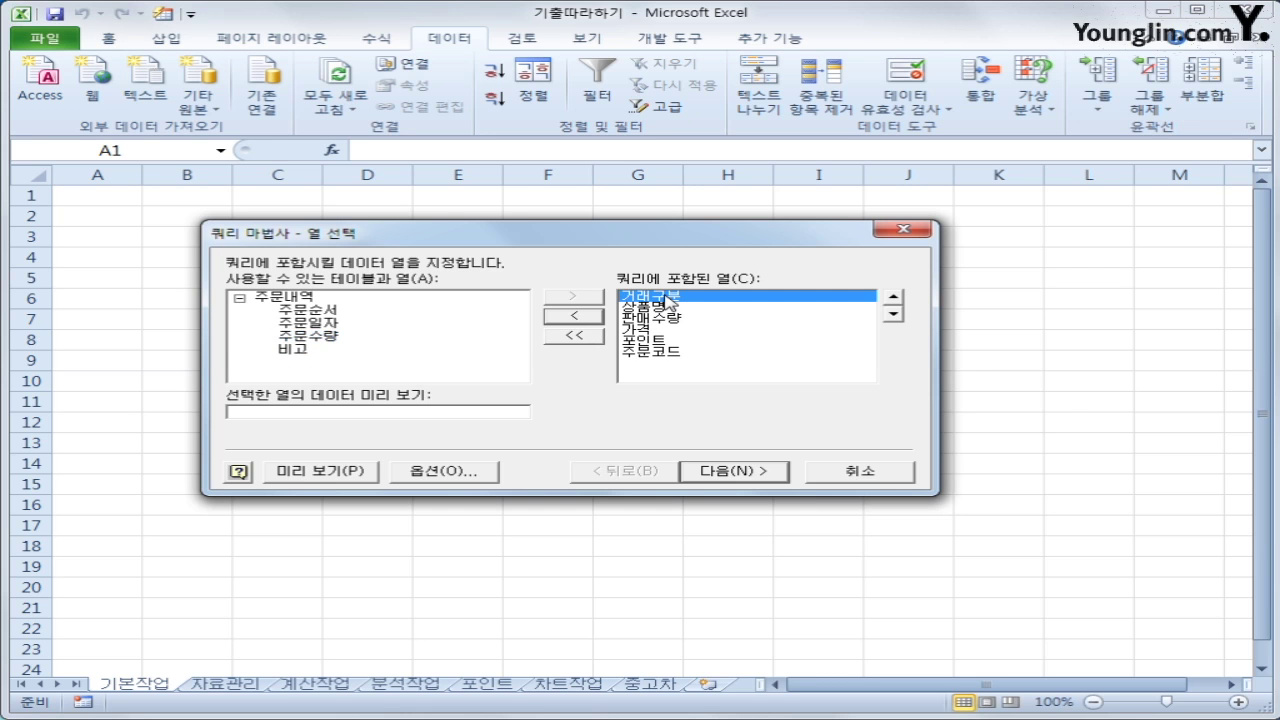
{"action": "left_click", "coordinate": [652, 307]}
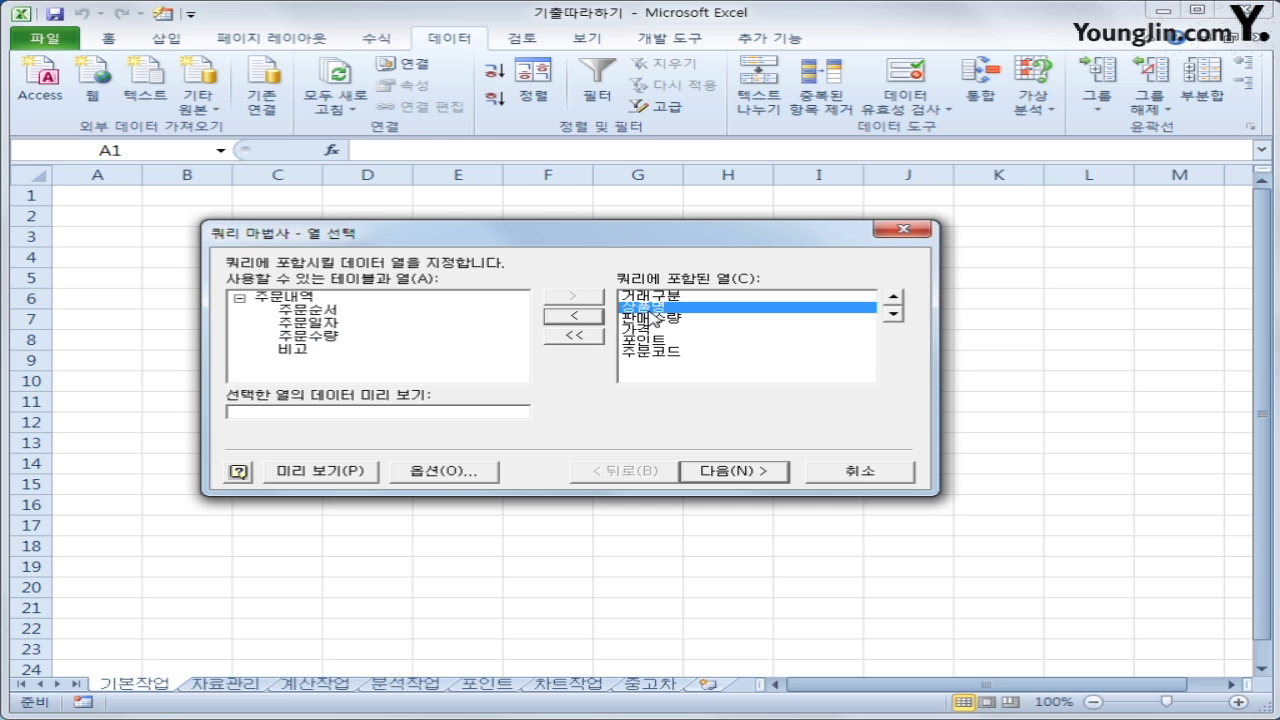
{"action": "left_click", "coordinate": [652, 319]}
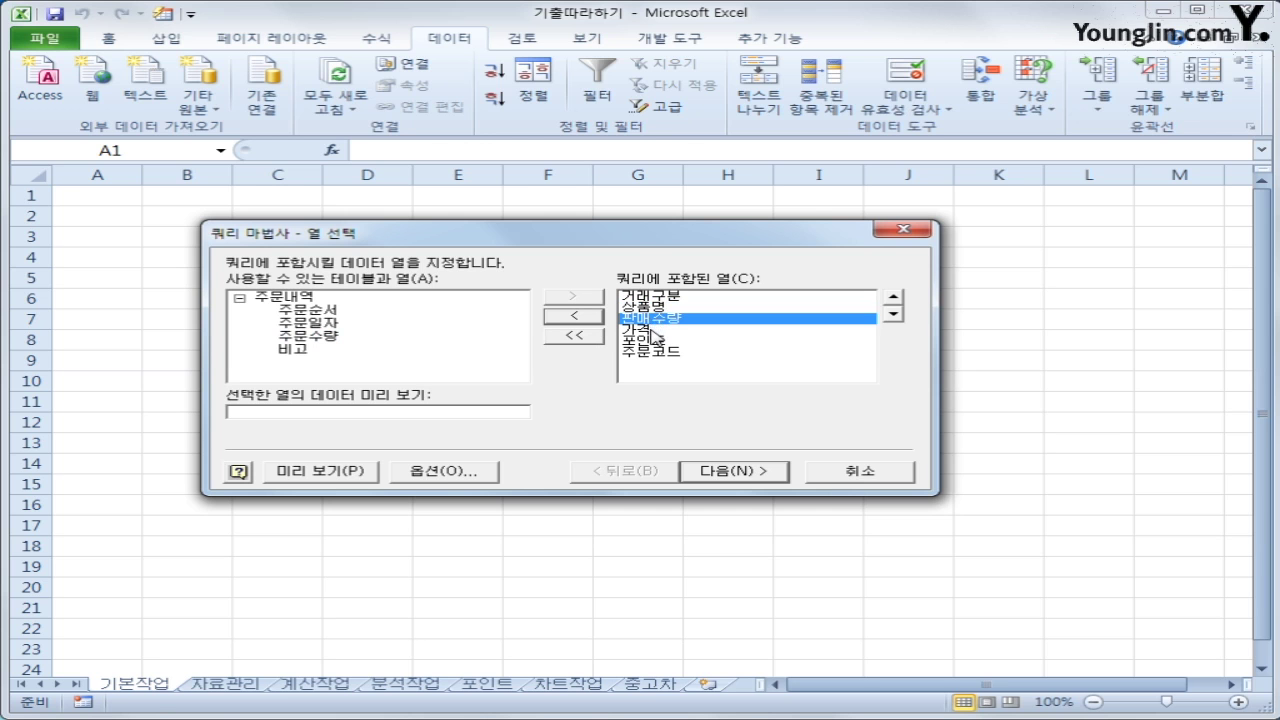
{"action": "left_click", "coordinate": [652, 330]}
{"action": "left_click", "coordinate": [652, 342]}
{"action": "left_click", "coordinate": [652, 353]}
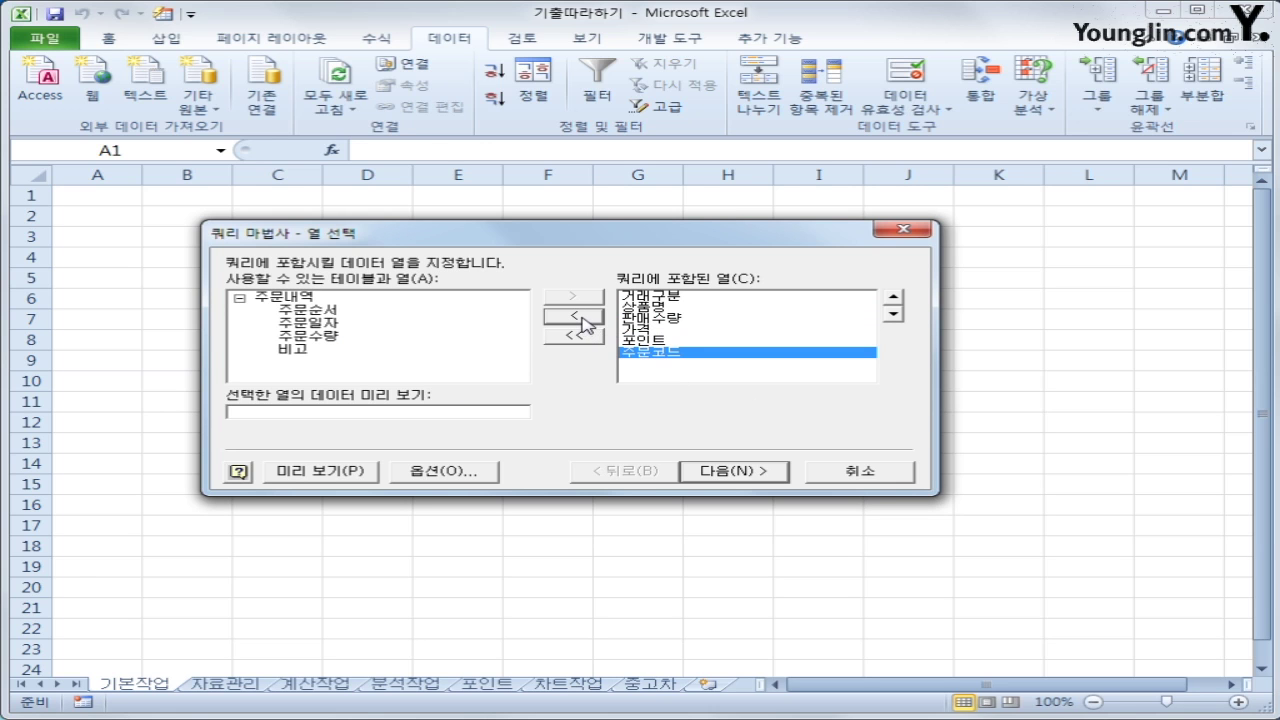
{"action": "left_click", "coordinate": [892, 301]}
{"action": "left_click", "coordinate": [892, 316]}
Accept the chosen columns and filter the query to rows where 판매수량 is greater than 0
{"action": "left_click", "coordinate": [760, 478]}
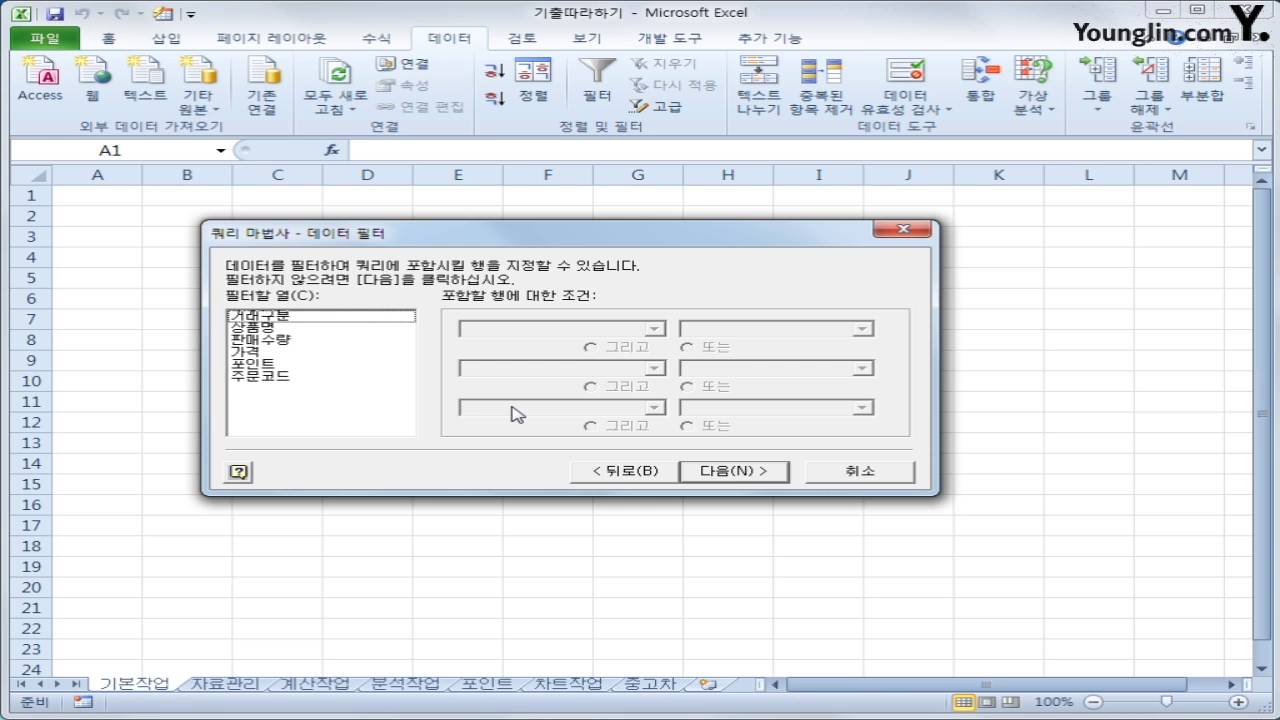
{"action": "left_click", "coordinate": [329, 352]}
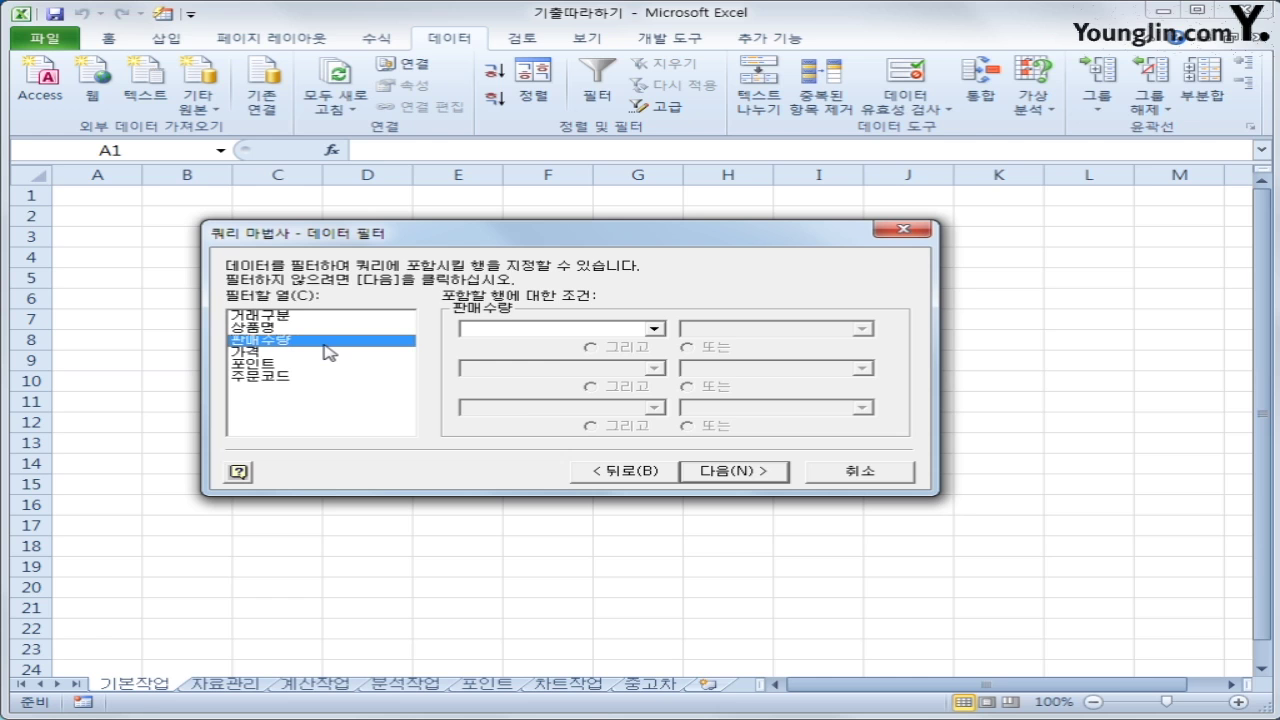
{"action": "left_click", "coordinate": [598, 330]}
{"action": "left_click", "coordinate": [581, 380]}
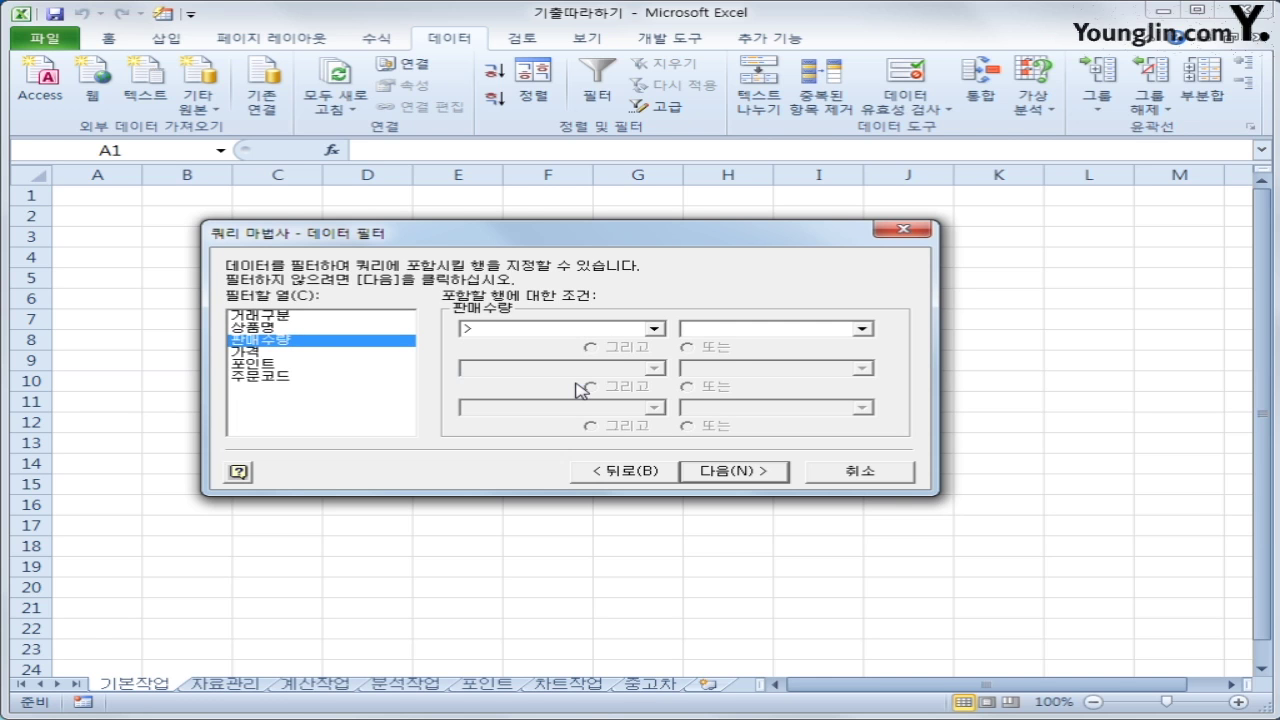
{"action": "type", "text": "0"}
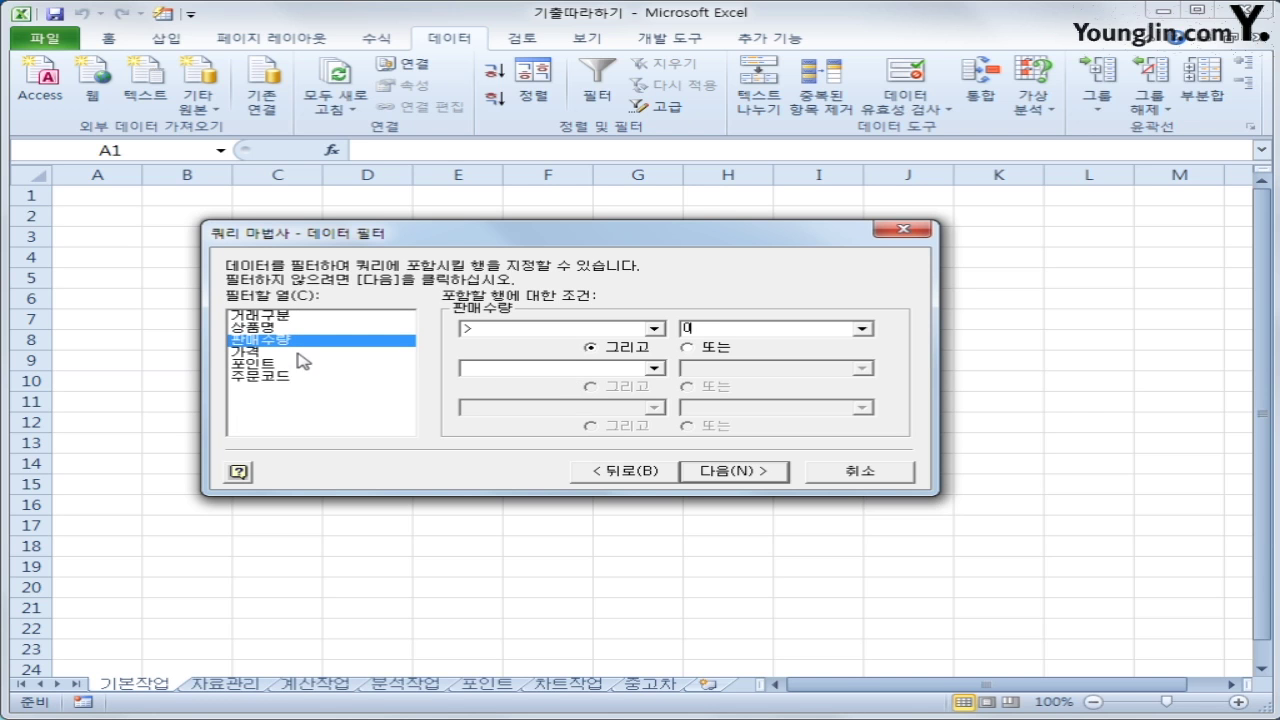
Filter the query to rows where 거래구분 equals 카드 or equals 현금, and accept the filters
{"action": "left_click", "coordinate": [298, 318]}
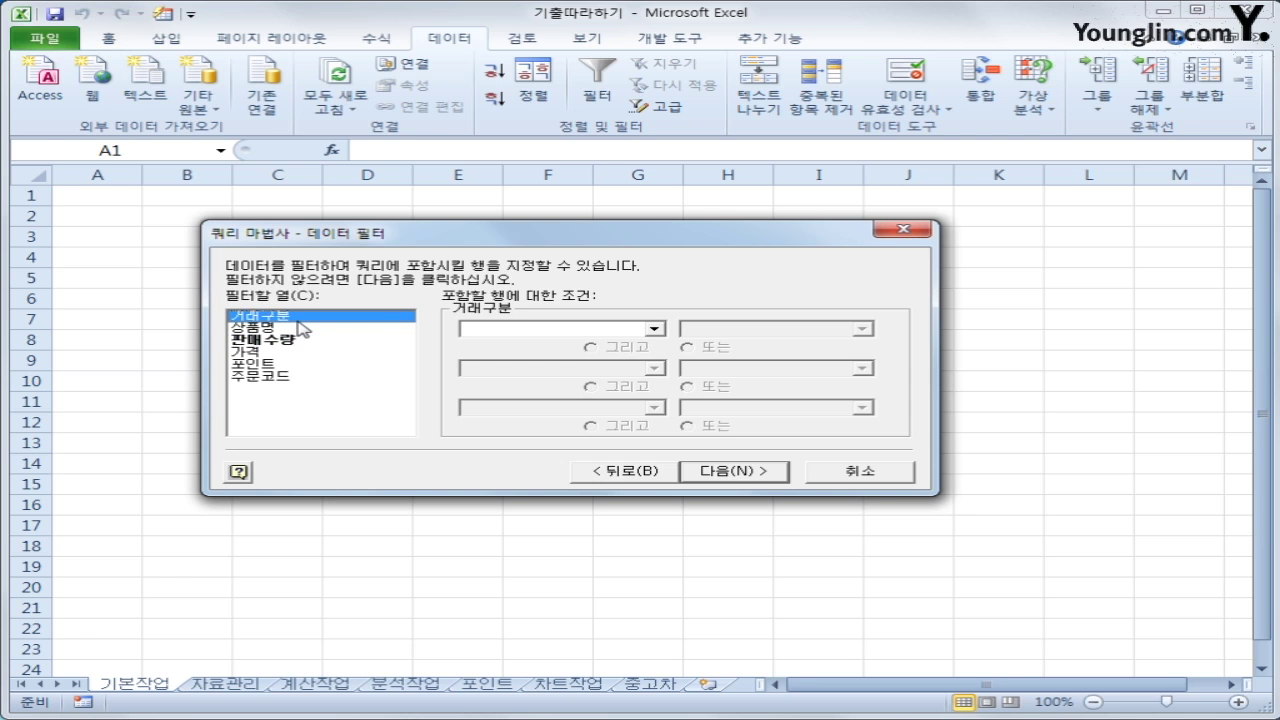
{"action": "left_click", "coordinate": [566, 330]}
{"action": "left_click", "coordinate": [558, 360]}
{"action": "left_click", "coordinate": [862, 328]}
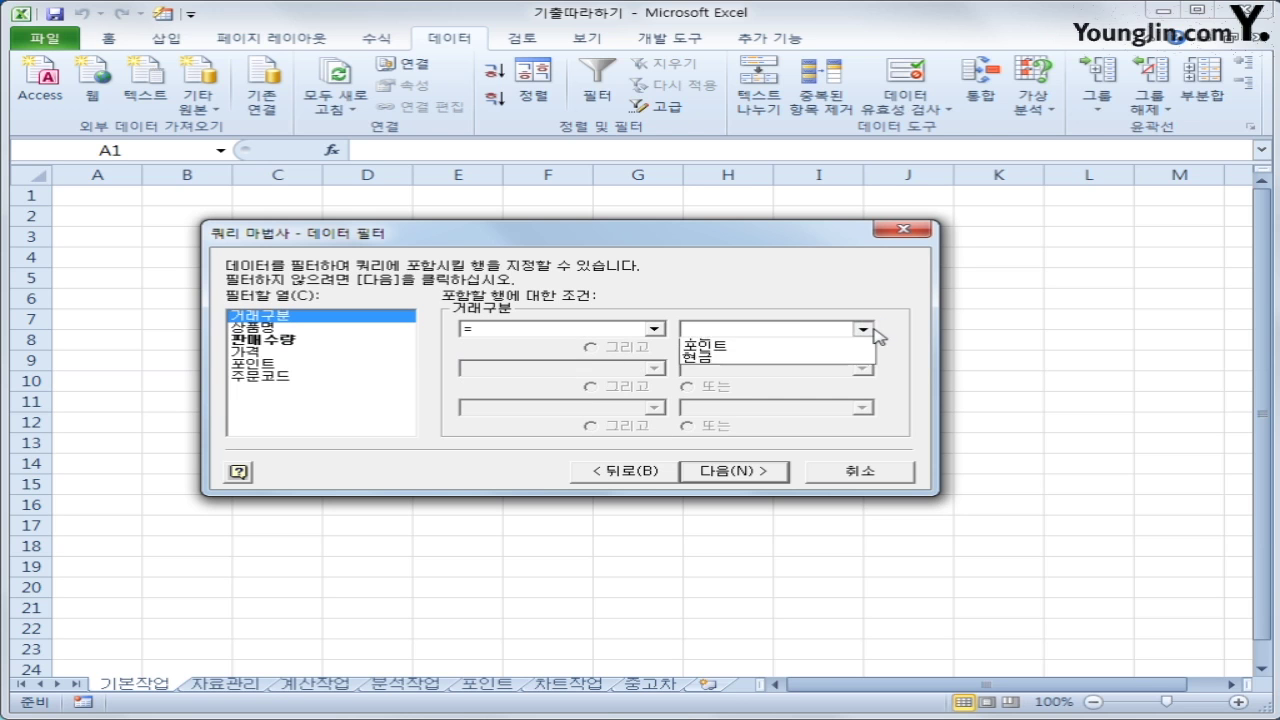
{"action": "left_click", "coordinate": [845, 350]}
{"action": "left_click", "coordinate": [688, 347]}
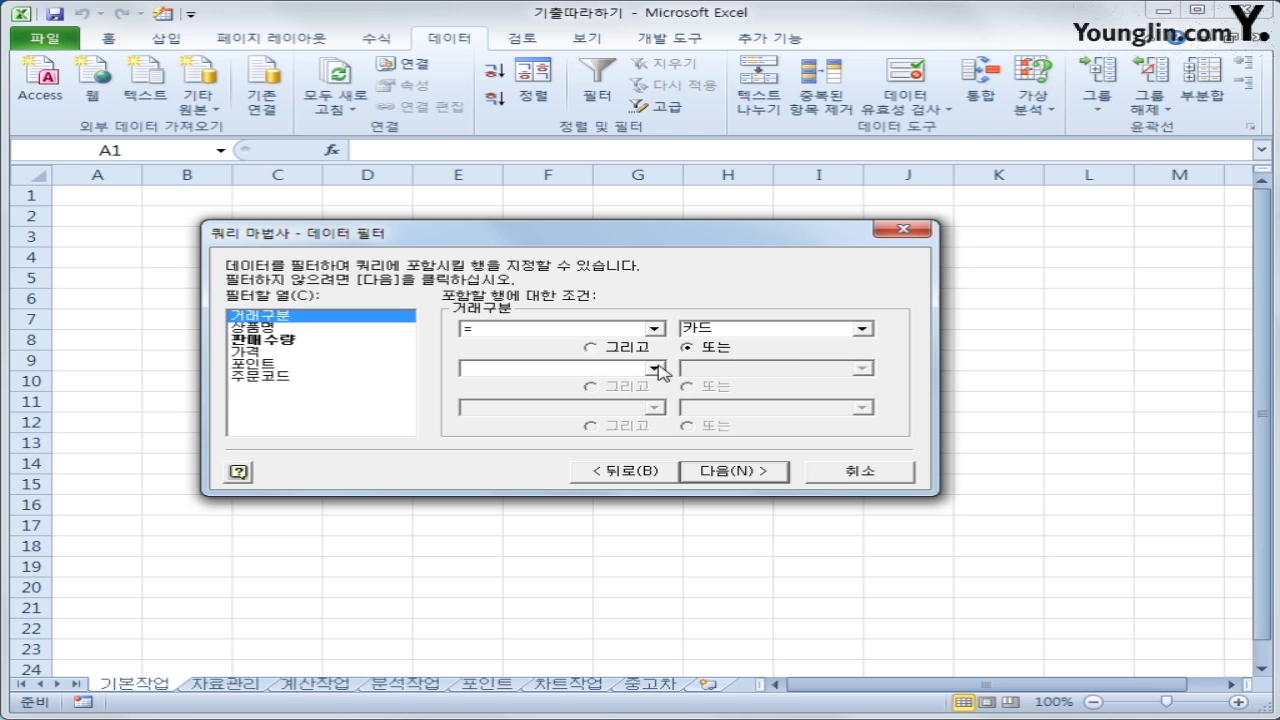
{"action": "left_click", "coordinate": [654, 368]}
{"action": "left_click", "coordinate": [620, 398]}
{"action": "left_click", "coordinate": [862, 368]}
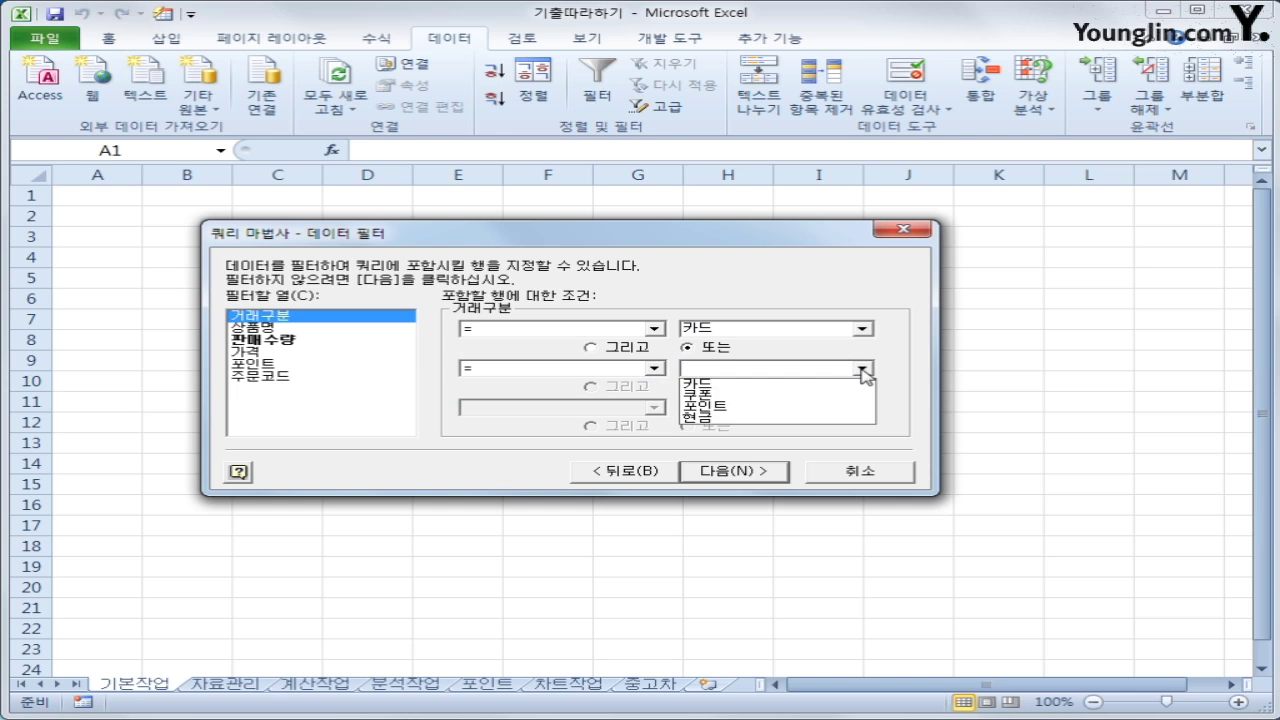
{"action": "left_click", "coordinate": [816, 412]}
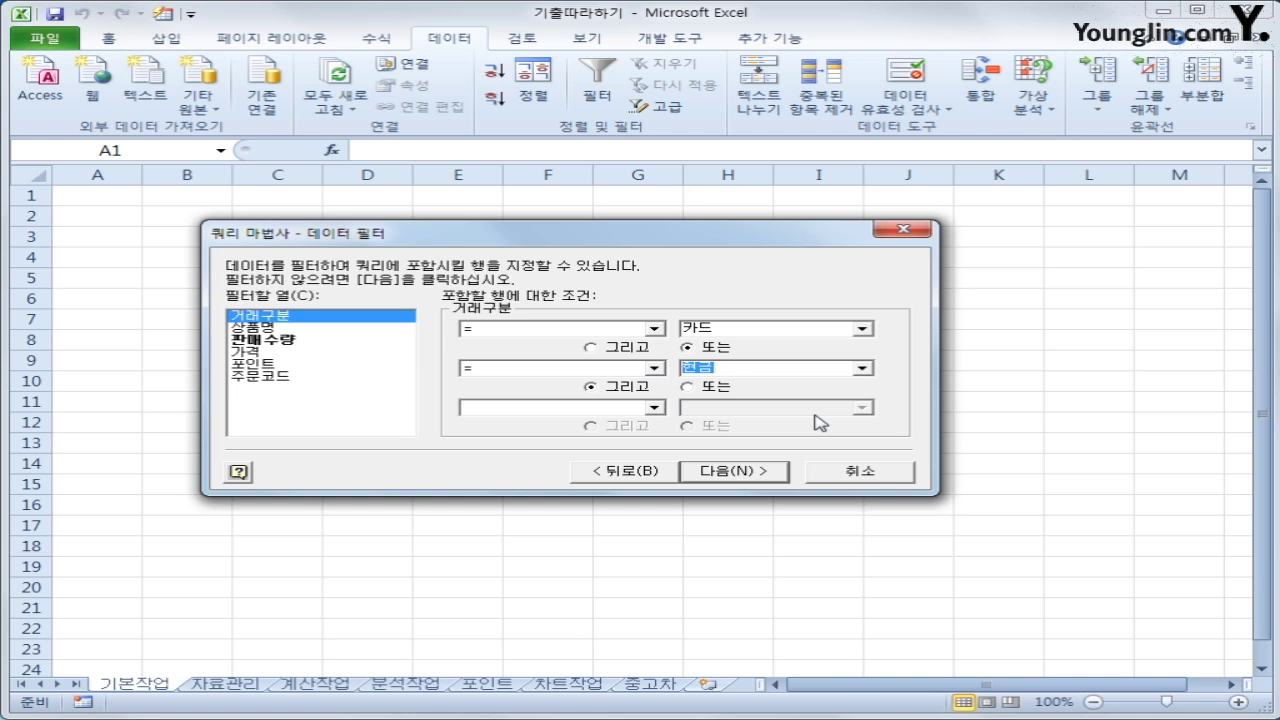
{"action": "left_click", "coordinate": [781, 472]}
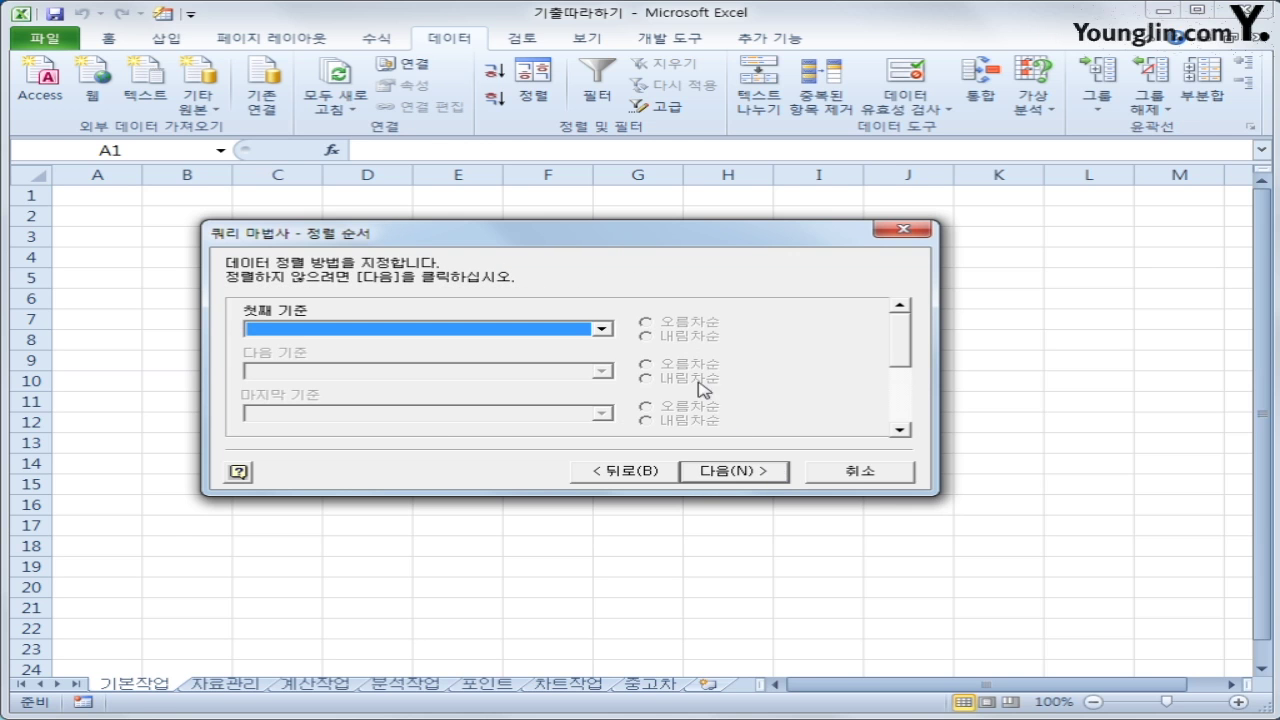
Sort the query by 거래구분 ascending, then by 상품명 ascending, and accept the sort order
{"action": "left_click", "coordinate": [603, 328]}
{"action": "left_click", "coordinate": [571, 357]}
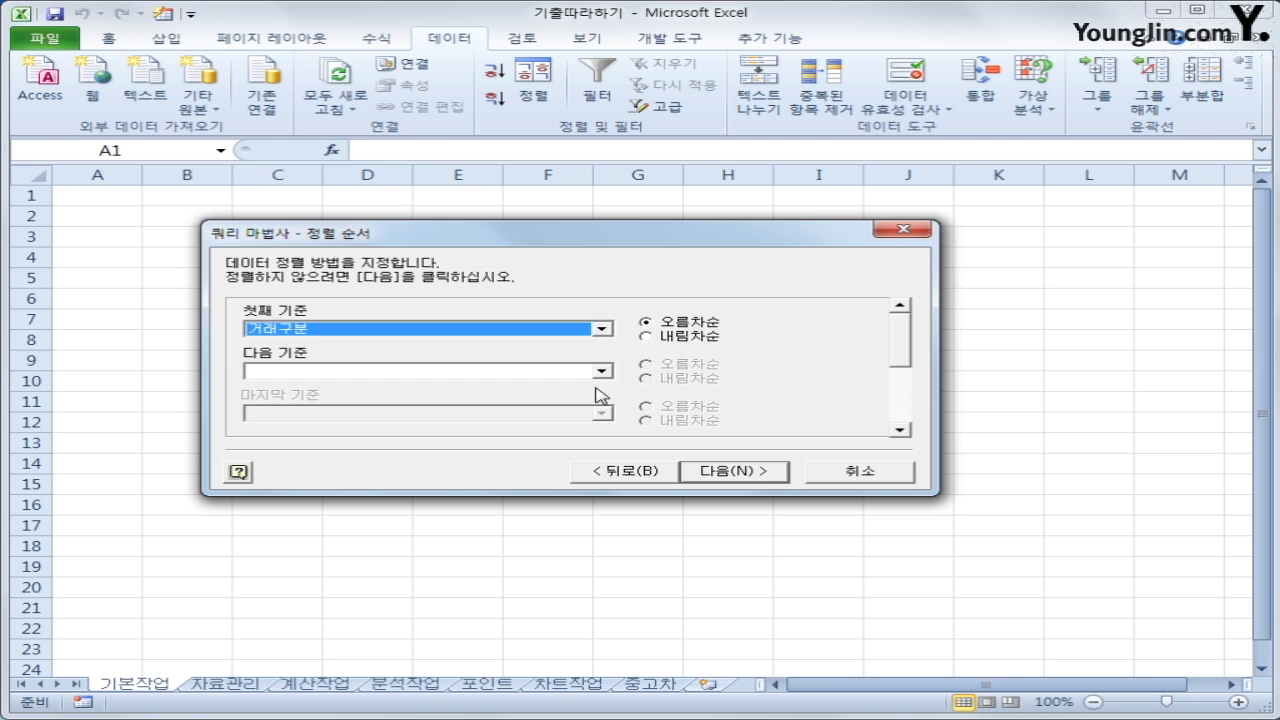
{"action": "left_click", "coordinate": [603, 371]}
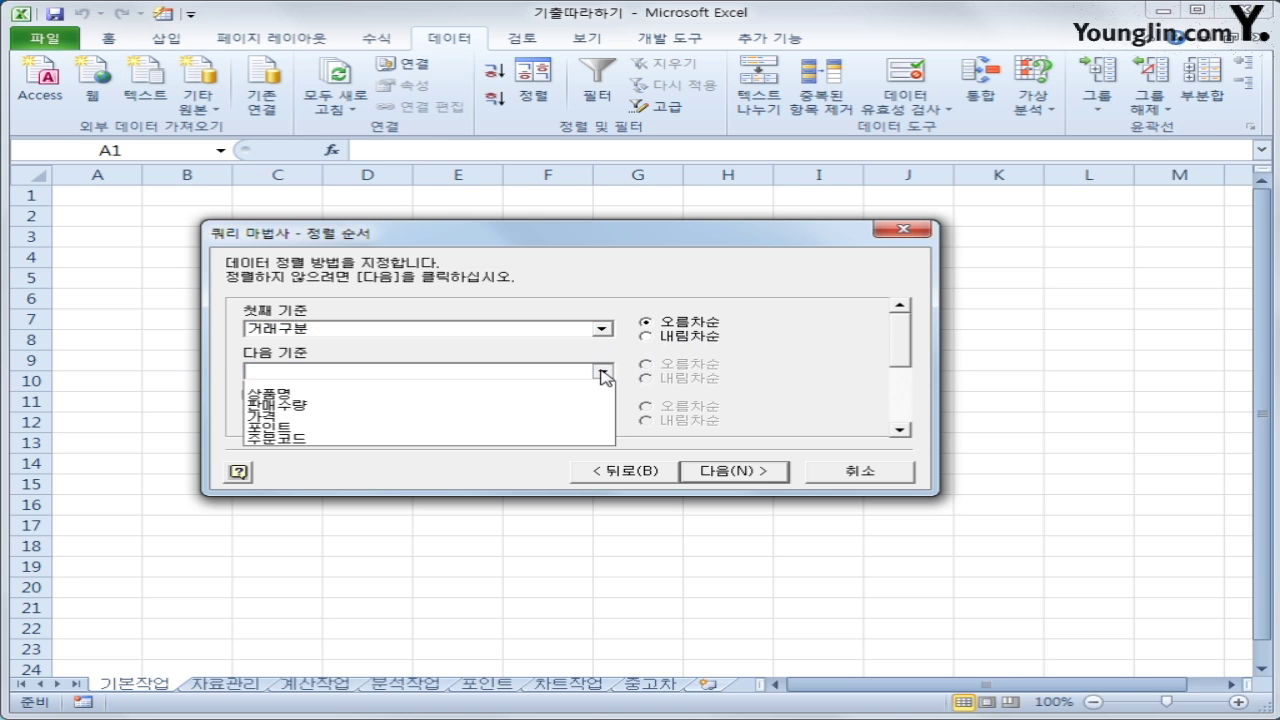
{"action": "left_click", "coordinate": [515, 398]}
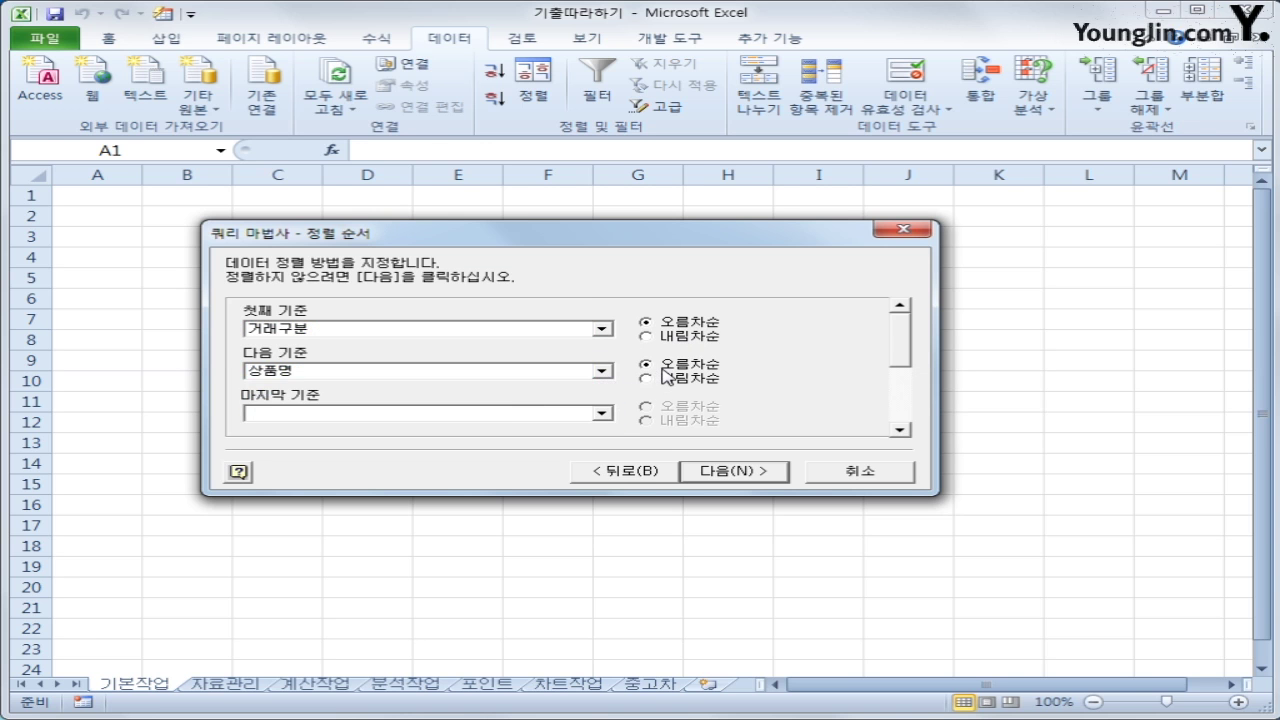
{"action": "left_click", "coordinate": [753, 478]}
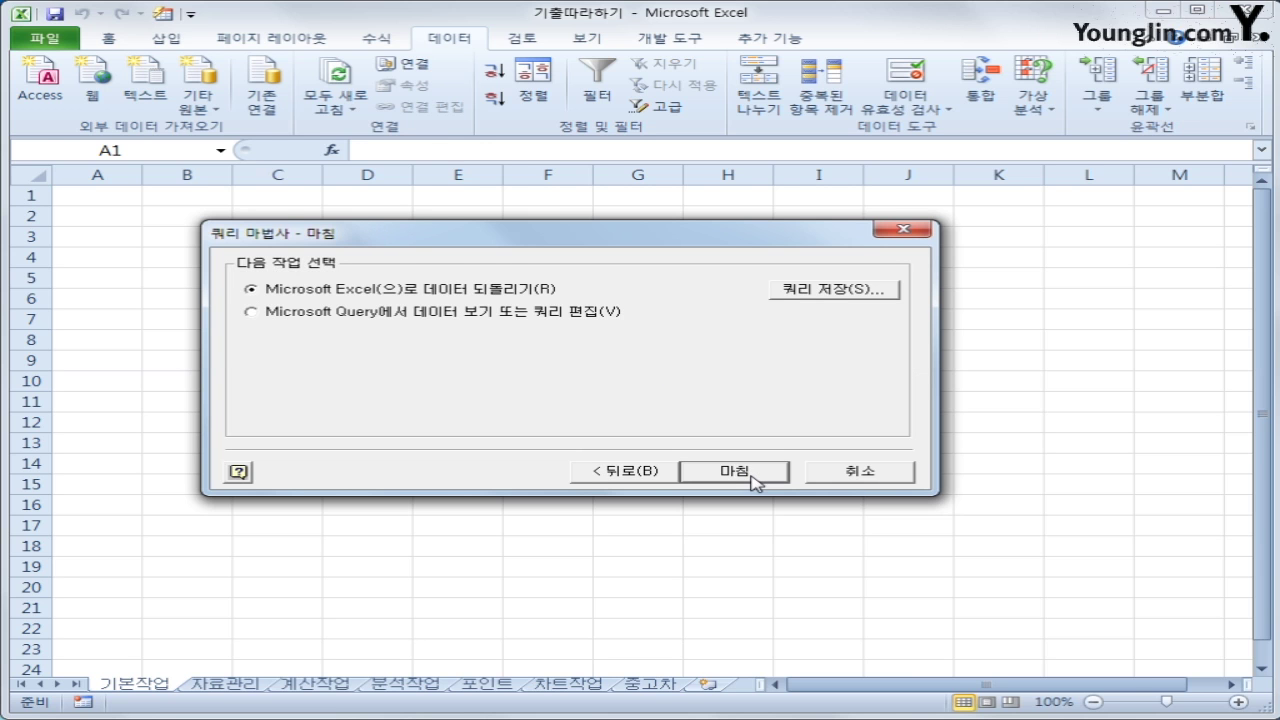
Finish the query by returning the data to Excel as a table at cell A1 of the existing worksheet
{"action": "left_click", "coordinate": [754, 478]}
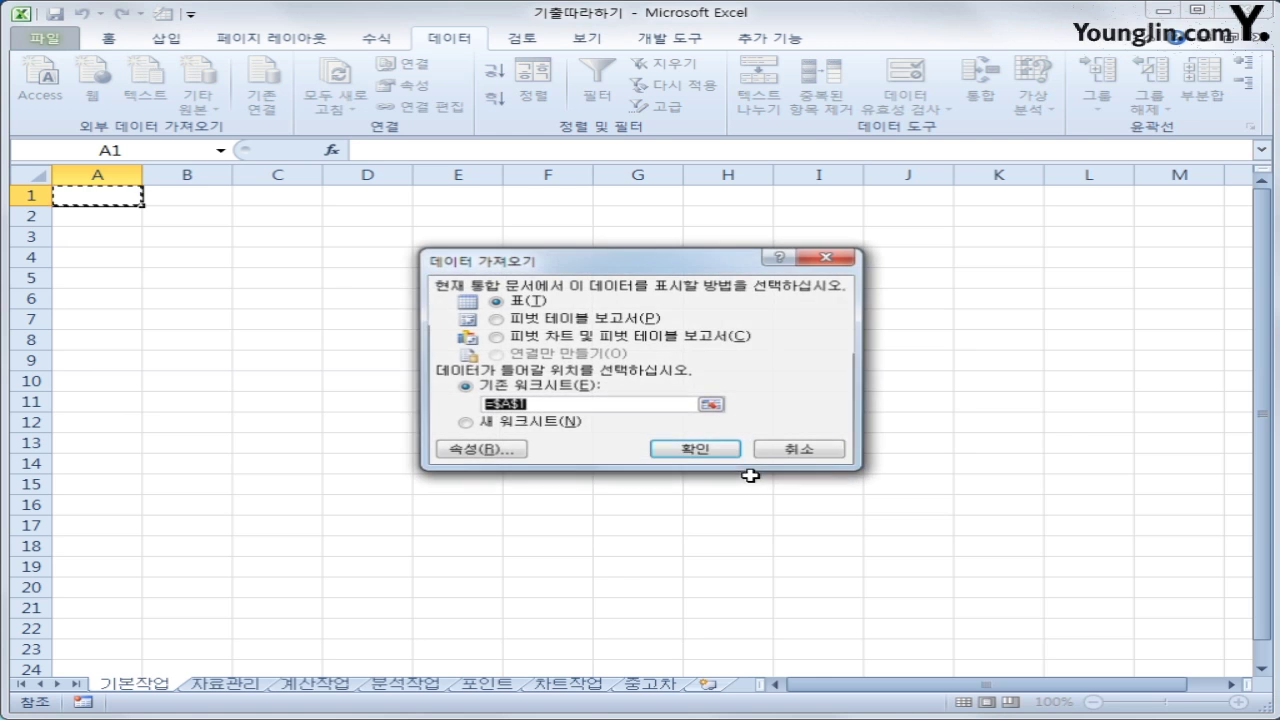
{"action": "left_click_drag", "start_coordinate": [624, 262], "coordinate": [654, 279]}
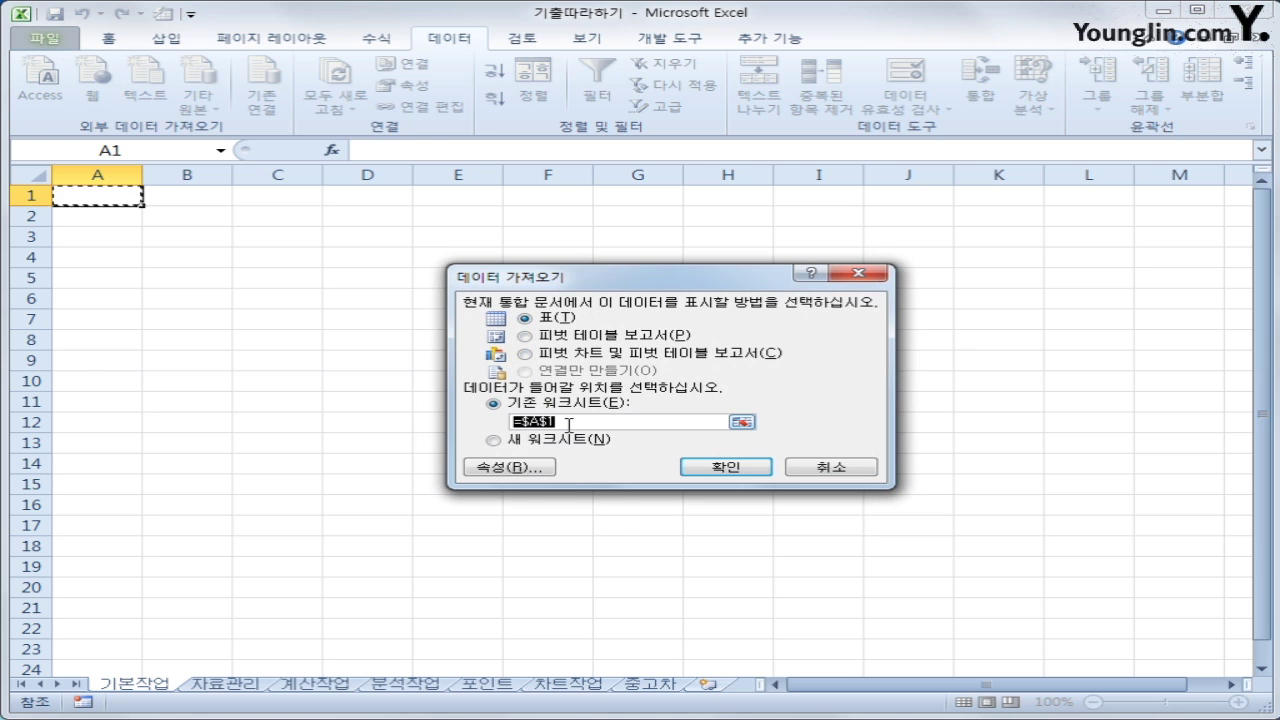
{"action": "left_click", "coordinate": [722, 465]}
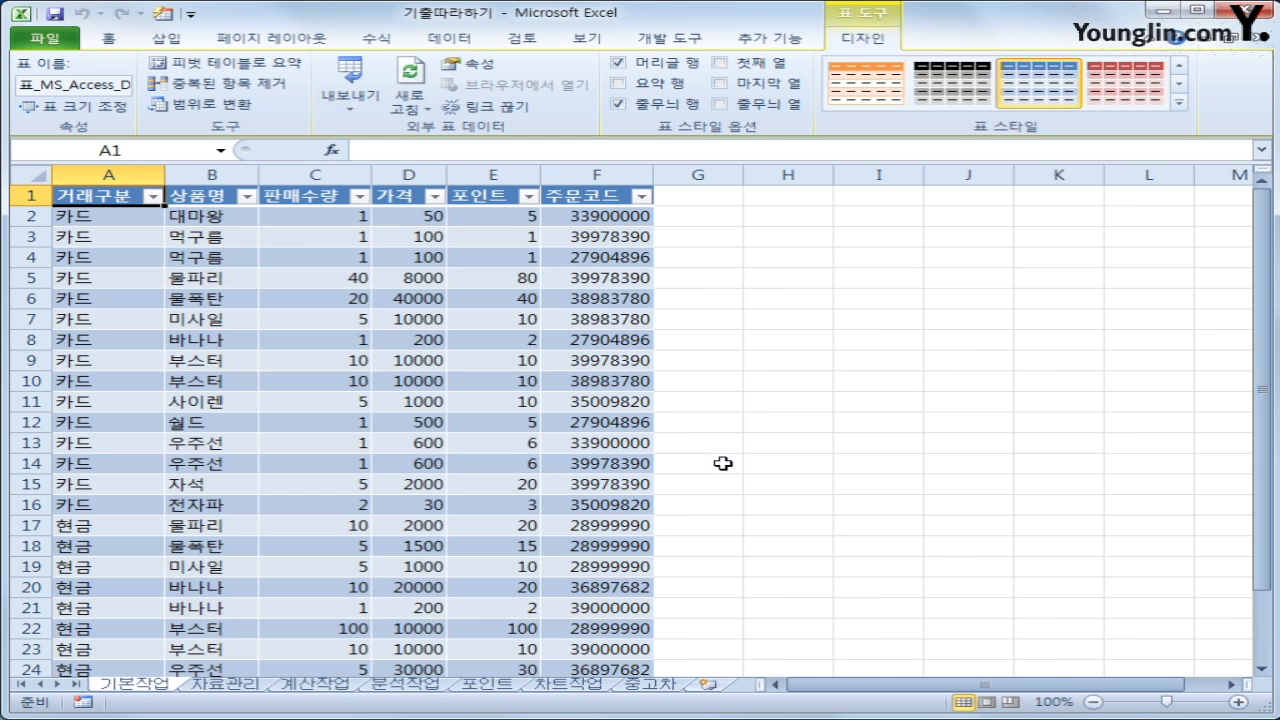
Check the imported rows against the 거래구분, 상품명 and 판매수량 criteria, and look briefly at the 자료관리 sheet
{"action": "scroll", "coordinate": [720, 462], "scroll_direction": "down", "scroll_amount": 3}
{"action": "scroll", "coordinate": [724, 460], "scroll_direction": "up", "scroll_amount": 3}
{"action": "left_click", "coordinate": [121, 530]}
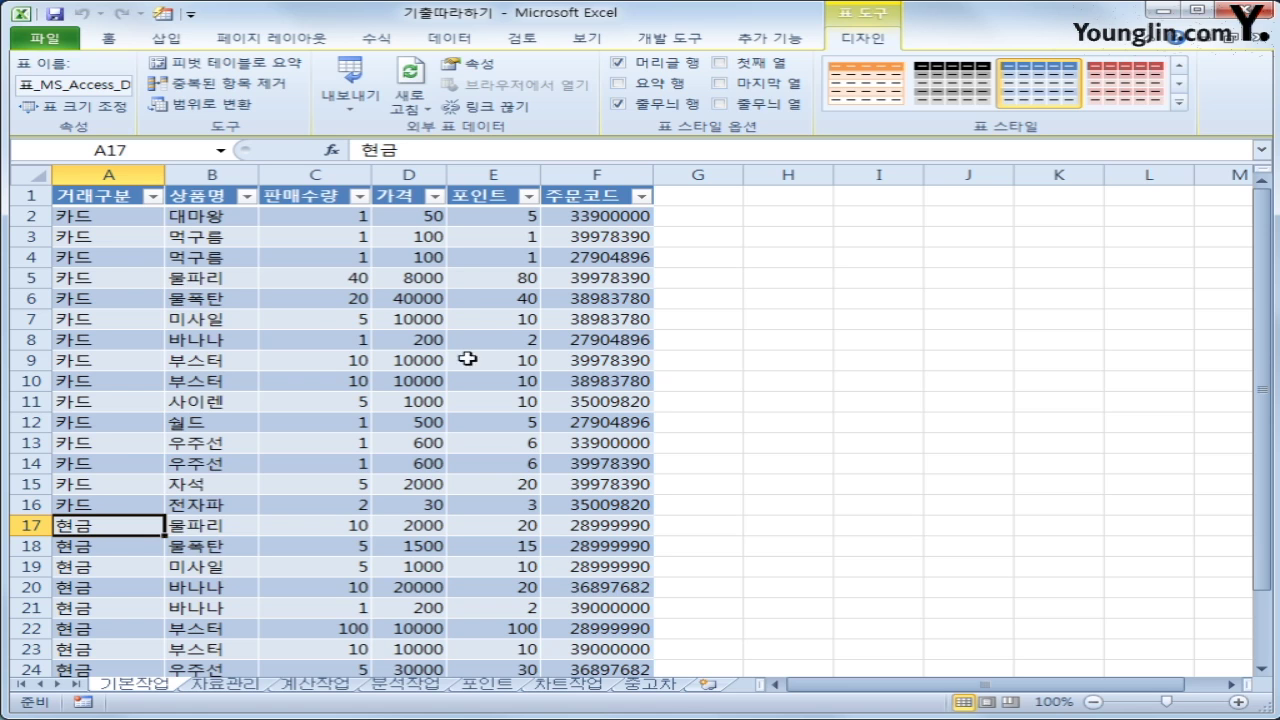
{"action": "left_click", "coordinate": [110, 194]}
{"action": "left_click", "coordinate": [220, 194]}
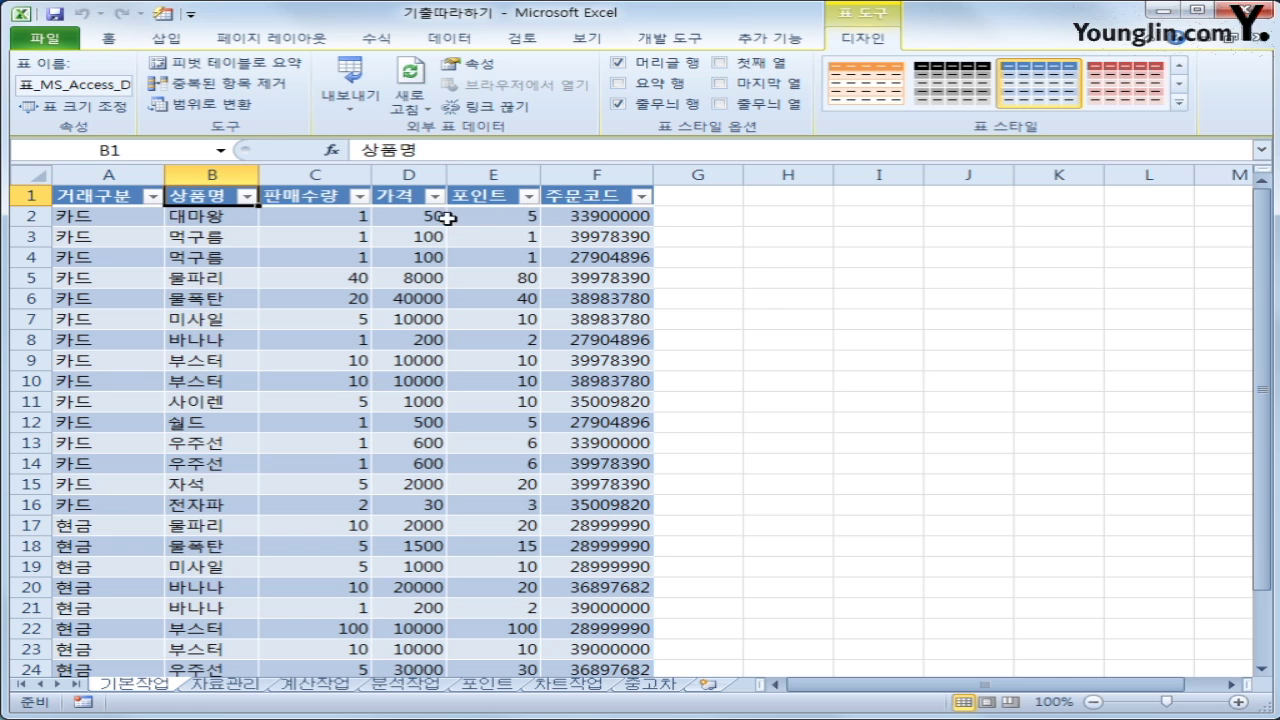
{"action": "left_click", "coordinate": [316, 198]}
{"action": "scroll", "coordinate": [338, 440], "scroll_direction": "down", "scroll_amount": 2}
{"action": "scroll", "coordinate": [340, 449], "scroll_direction": "up", "scroll_amount": 2}
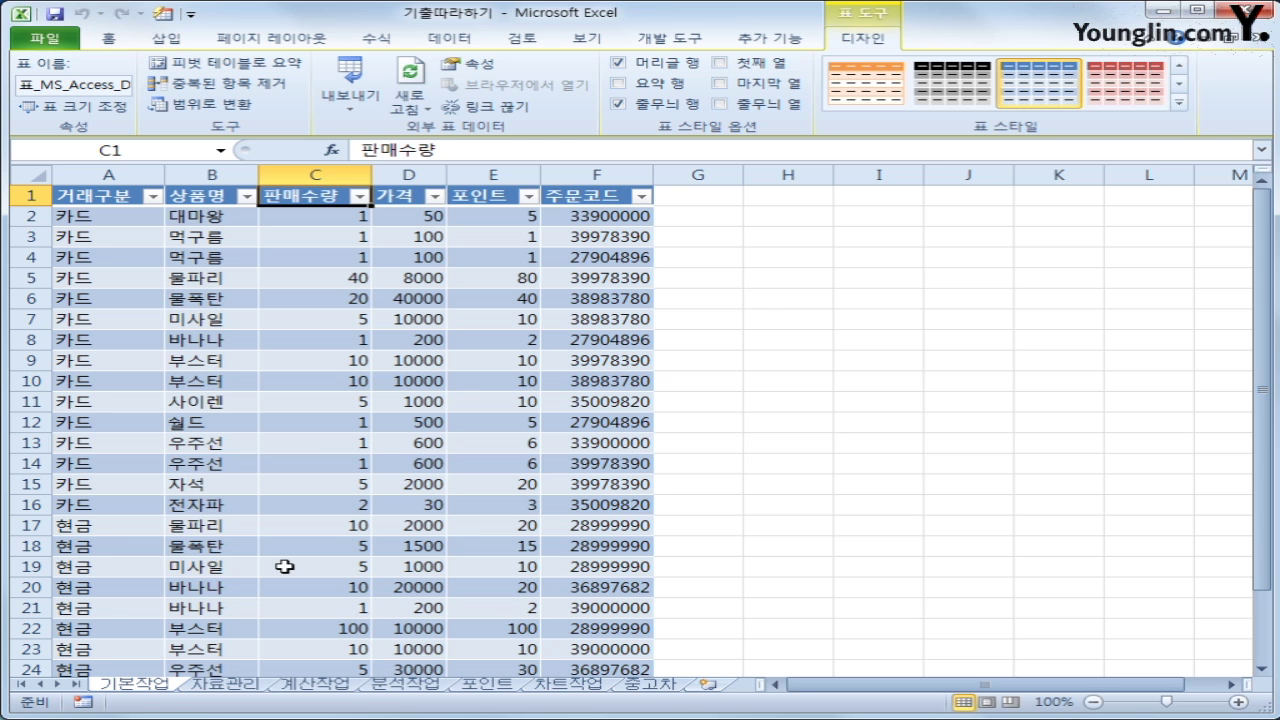
{"action": "left_click", "coordinate": [215, 686]}
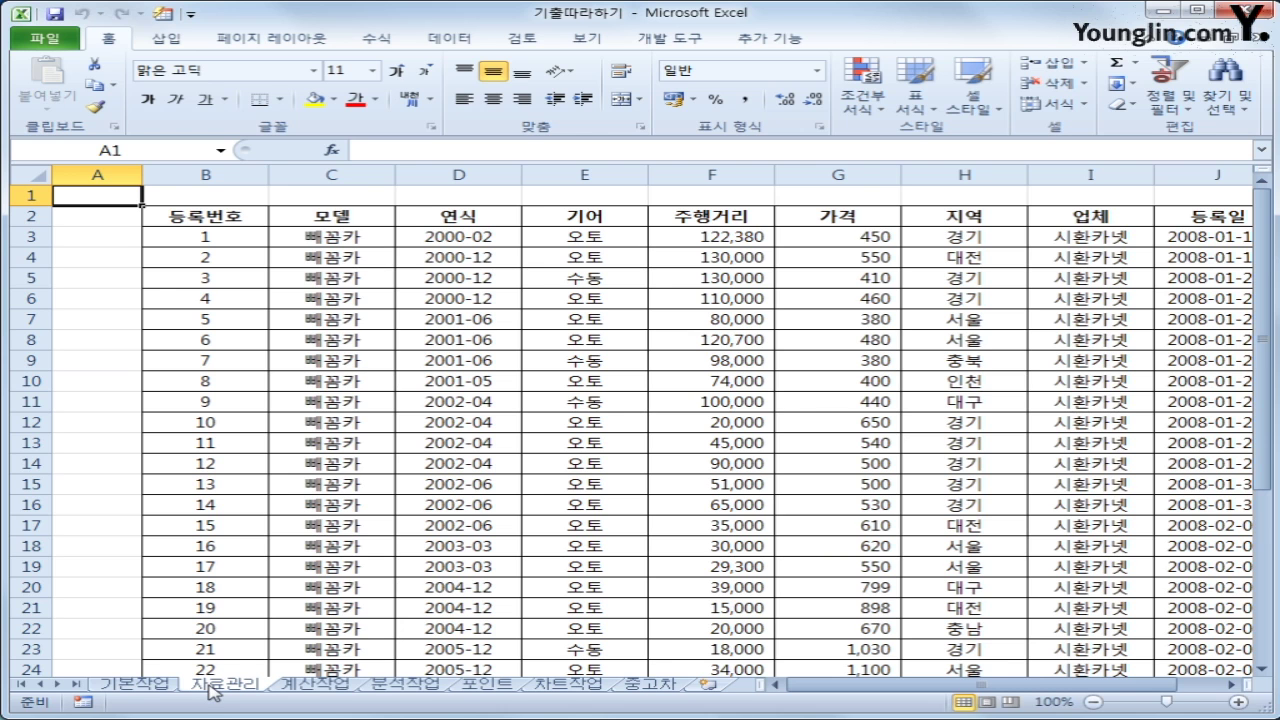
{"action": "left_click", "coordinate": [145, 688]}
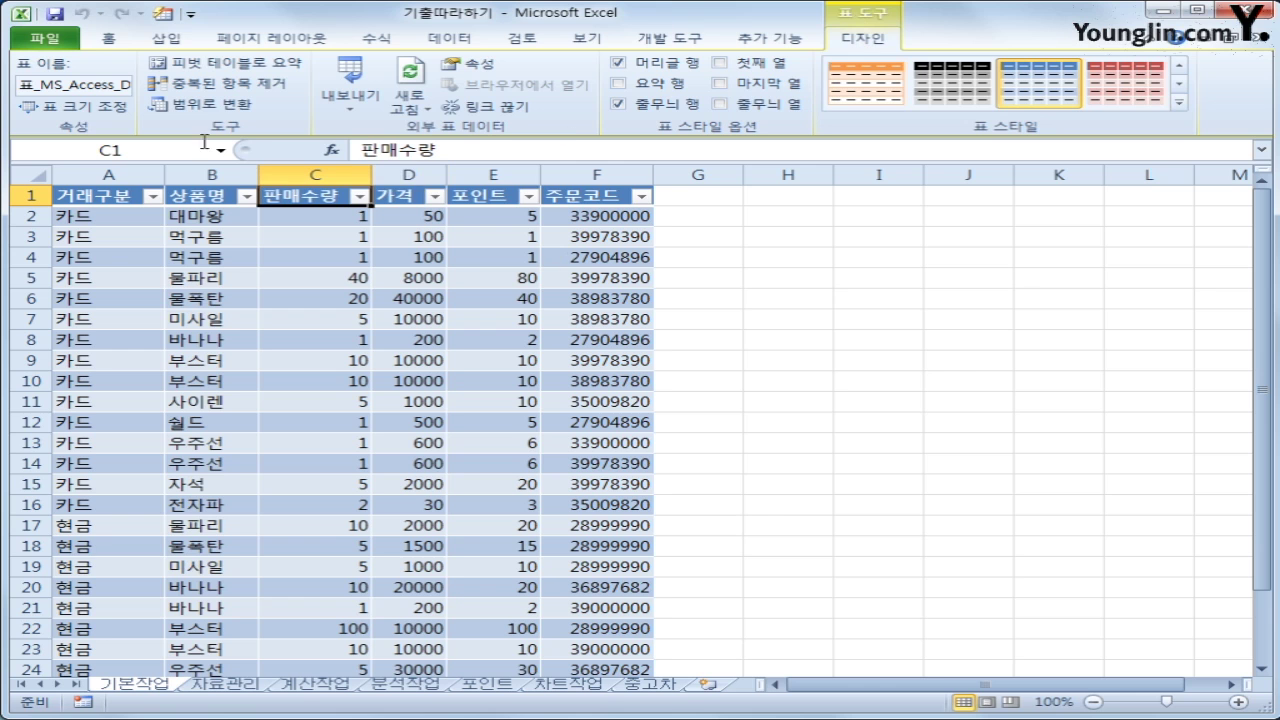
Convert the imported table on the 기본작업 sheet to a normal range, agreeing to remove its query definition
{"action": "left_click", "coordinate": [222, 112]}
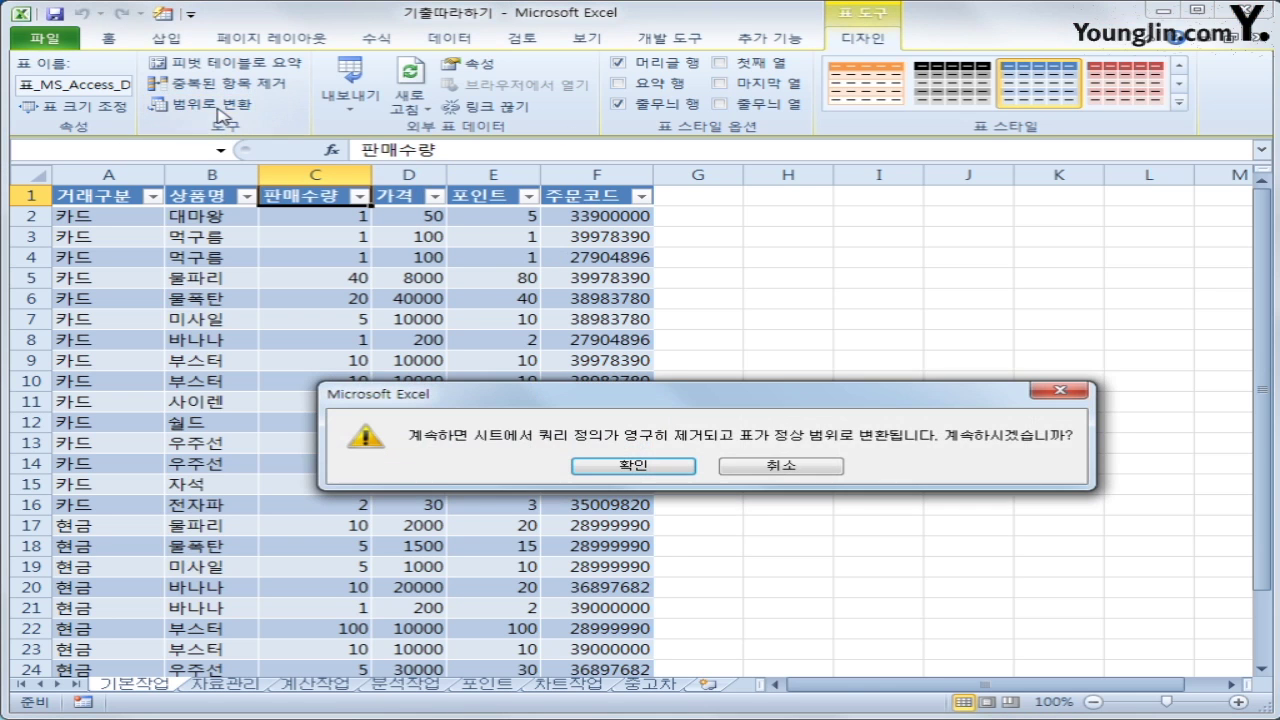
{"action": "left_click_drag", "start_coordinate": [679, 390], "coordinate": [673, 275]}
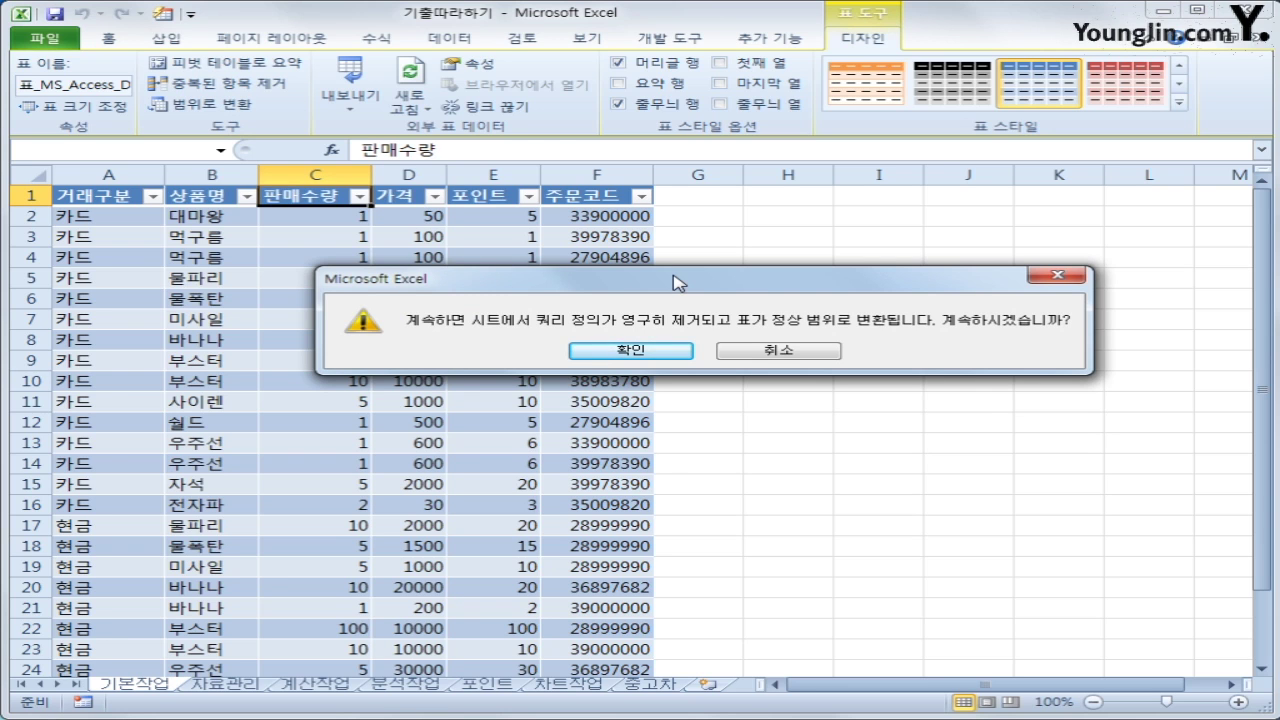
{"action": "left_click", "coordinate": [656, 352]}
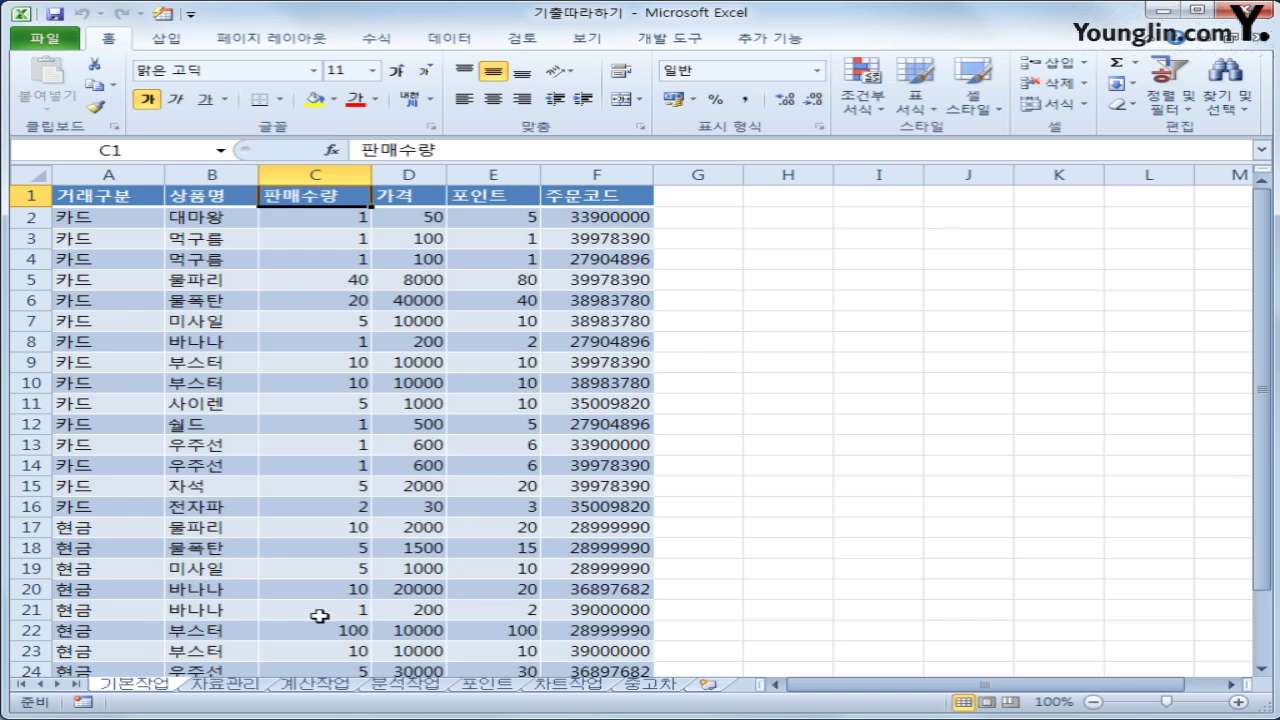
Open the 자료관리 sheet and select its data range B2:J36 to examine its extent and column headings
{"action": "left_click", "coordinate": [226, 684]}
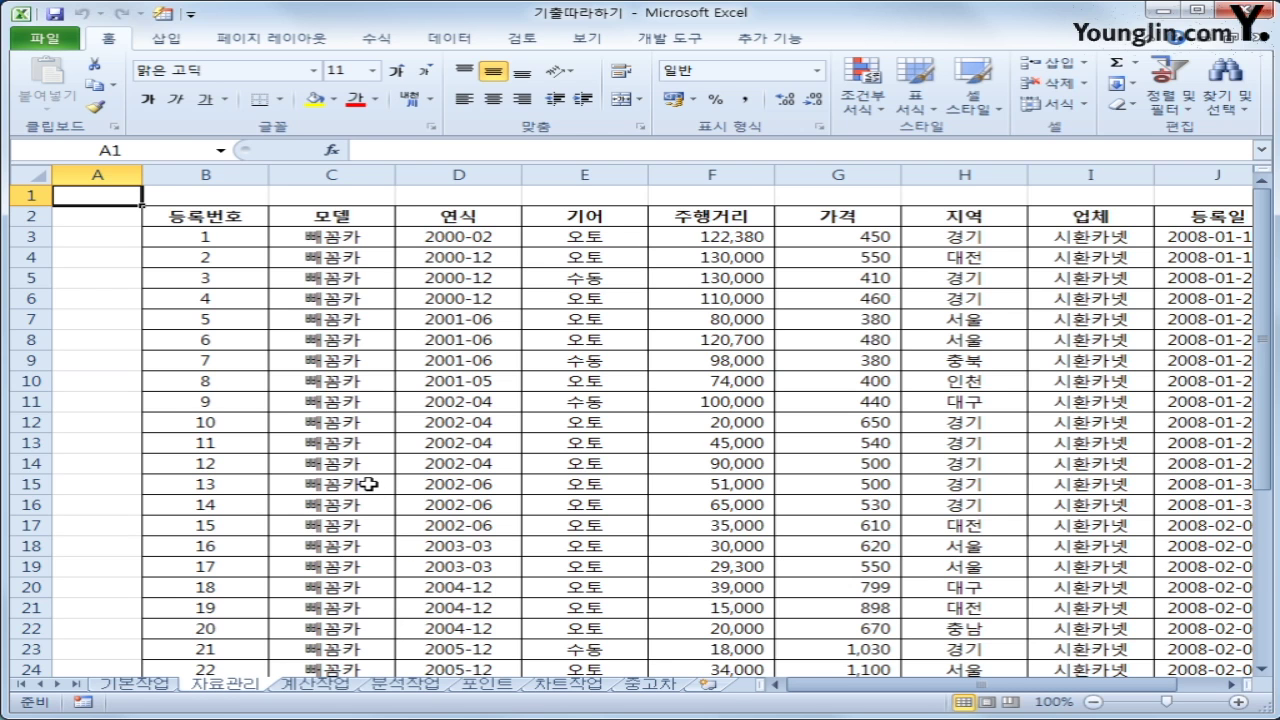
{"action": "scroll", "coordinate": [365, 476], "scroll_direction": "down", "scroll_amount": 2}
{"action": "scroll", "coordinate": [365, 476], "scroll_direction": "up", "scroll_amount": 2}
{"action": "left_click_drag", "start_coordinate": [254, 215], "coordinate": [997, 634]}
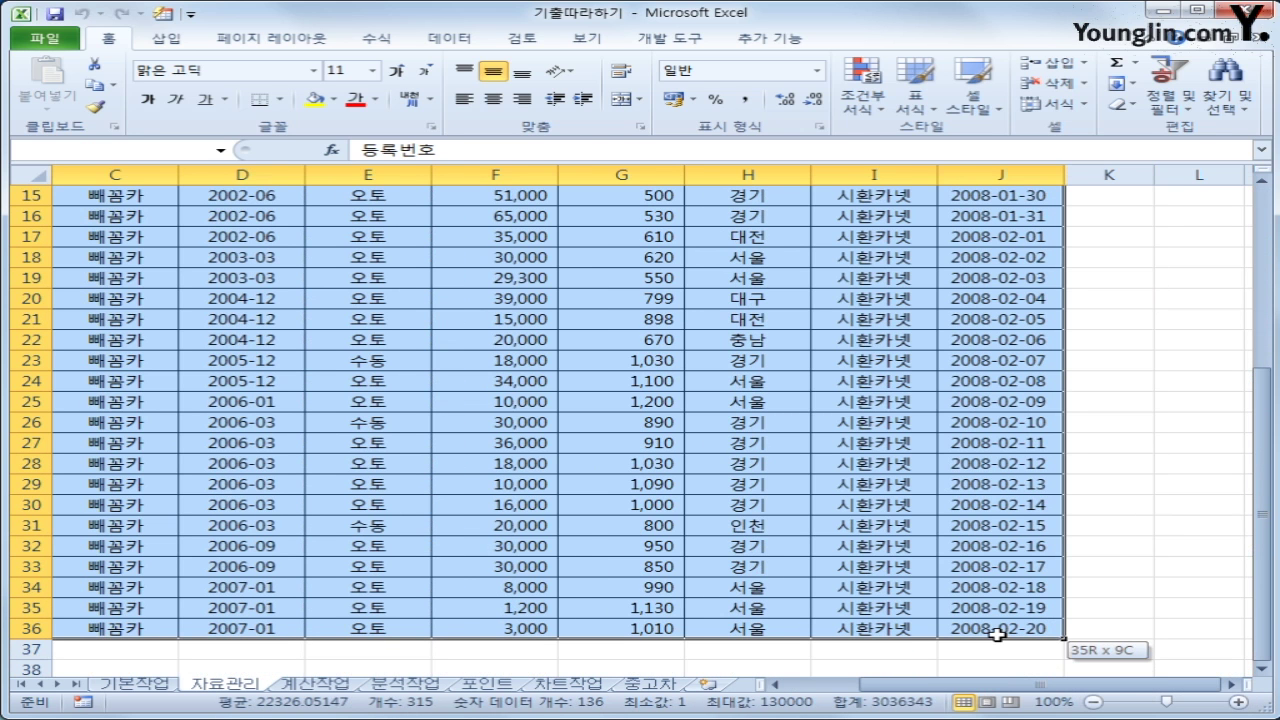
{"action": "left_click_drag", "start_coordinate": [997, 634], "coordinate": [999, 636]}
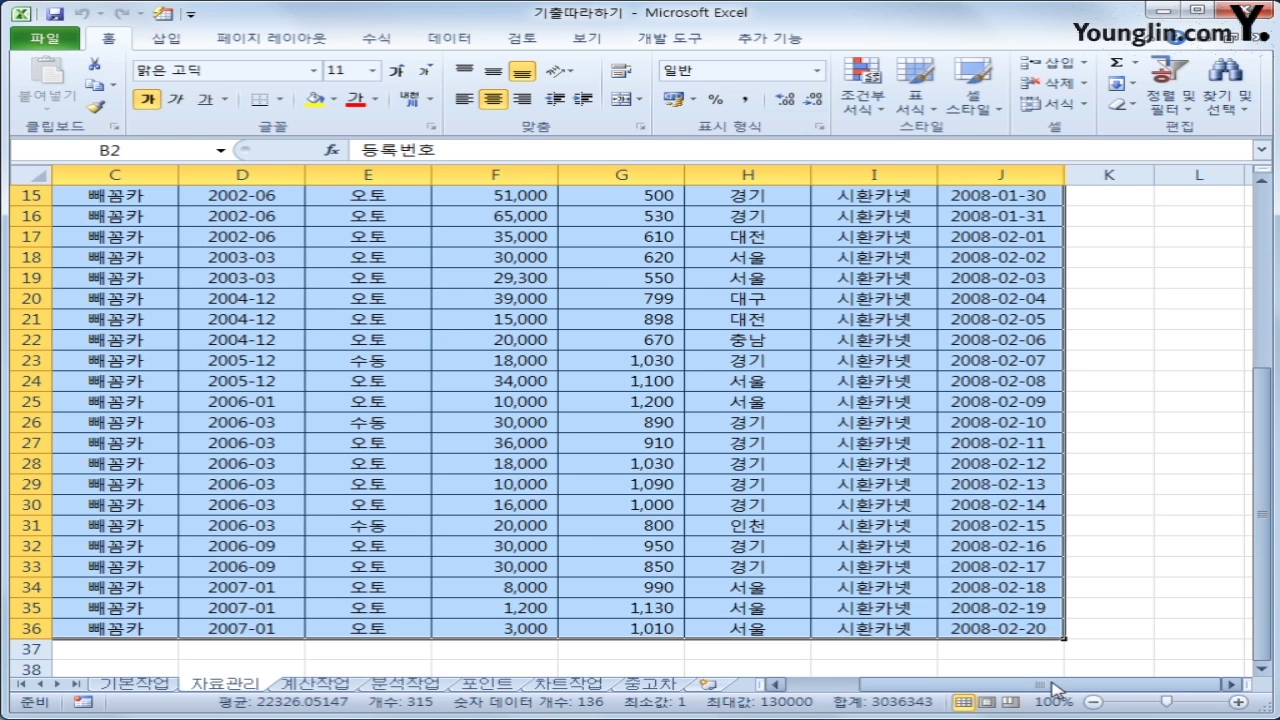
{"action": "left_click_drag", "start_coordinate": [1052, 688], "coordinate": [975, 688]}
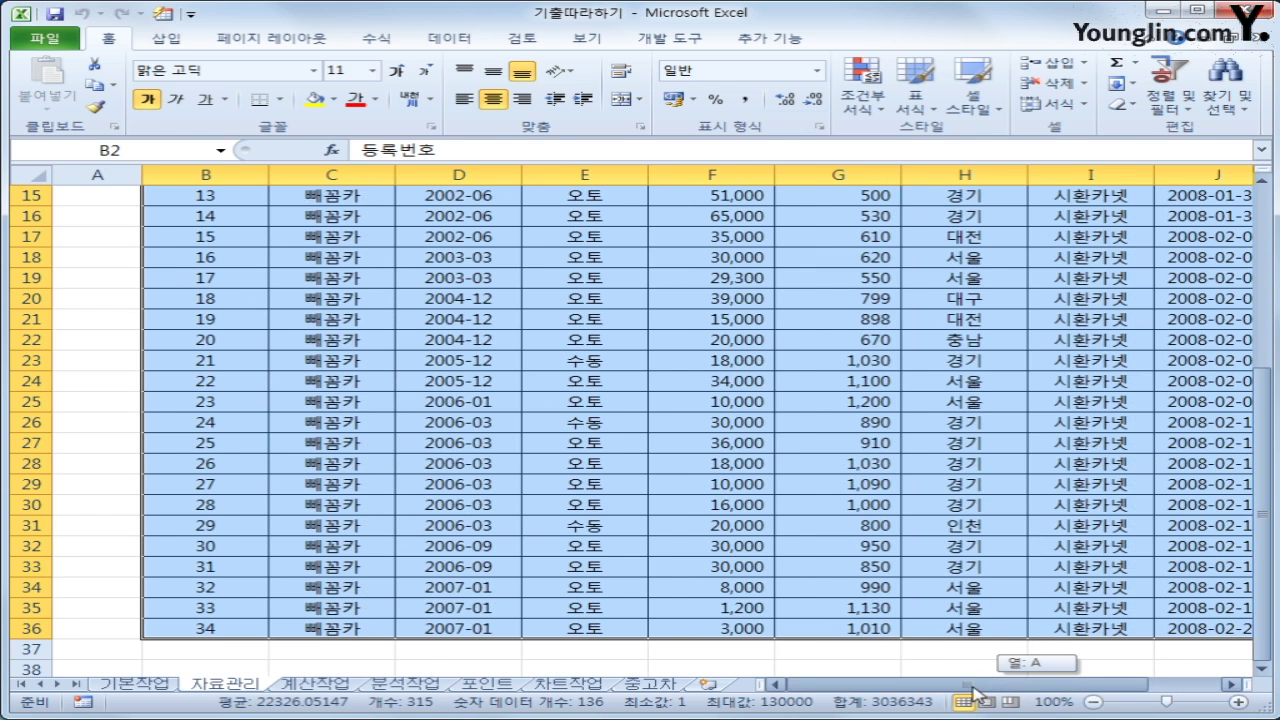
{"action": "scroll", "coordinate": [953, 630], "scroll_direction": "up", "scroll_amount": 5}
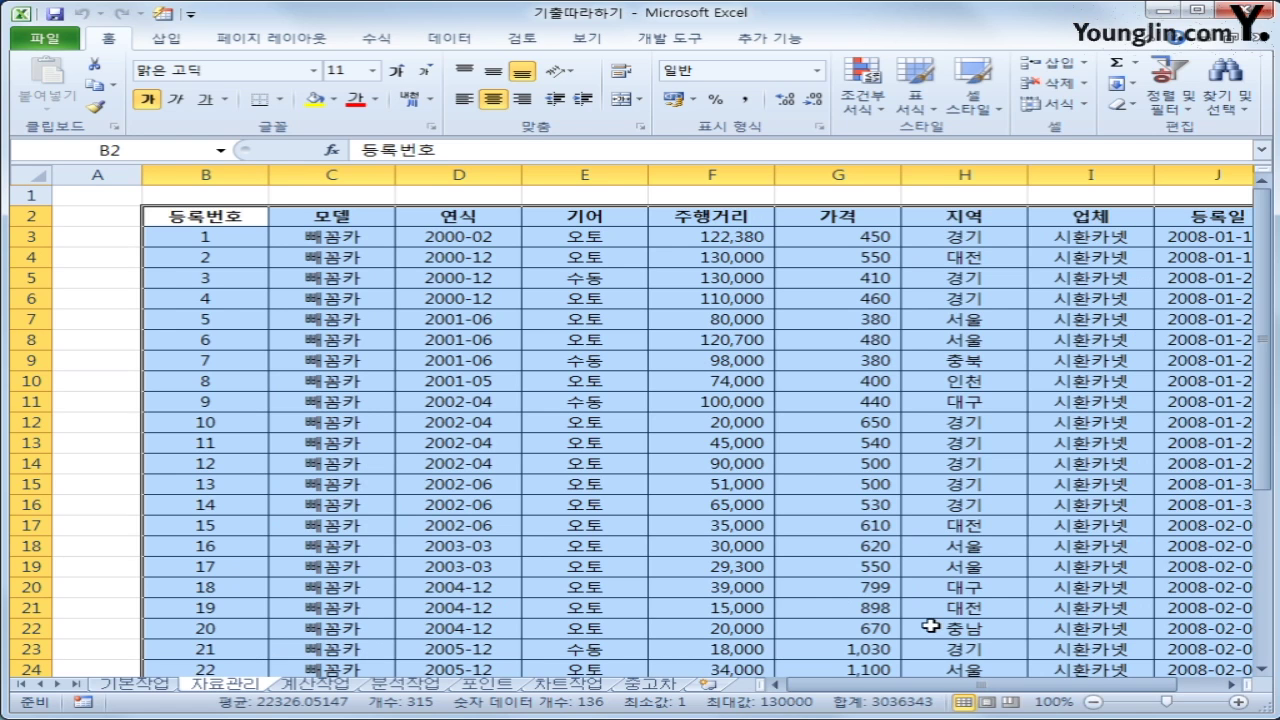
Examine the blank area B38:J42 below the 자료관리 data, ending with cell B38 selected
{"action": "scroll", "coordinate": [814, 606], "scroll_direction": "down", "scroll_amount": 9}
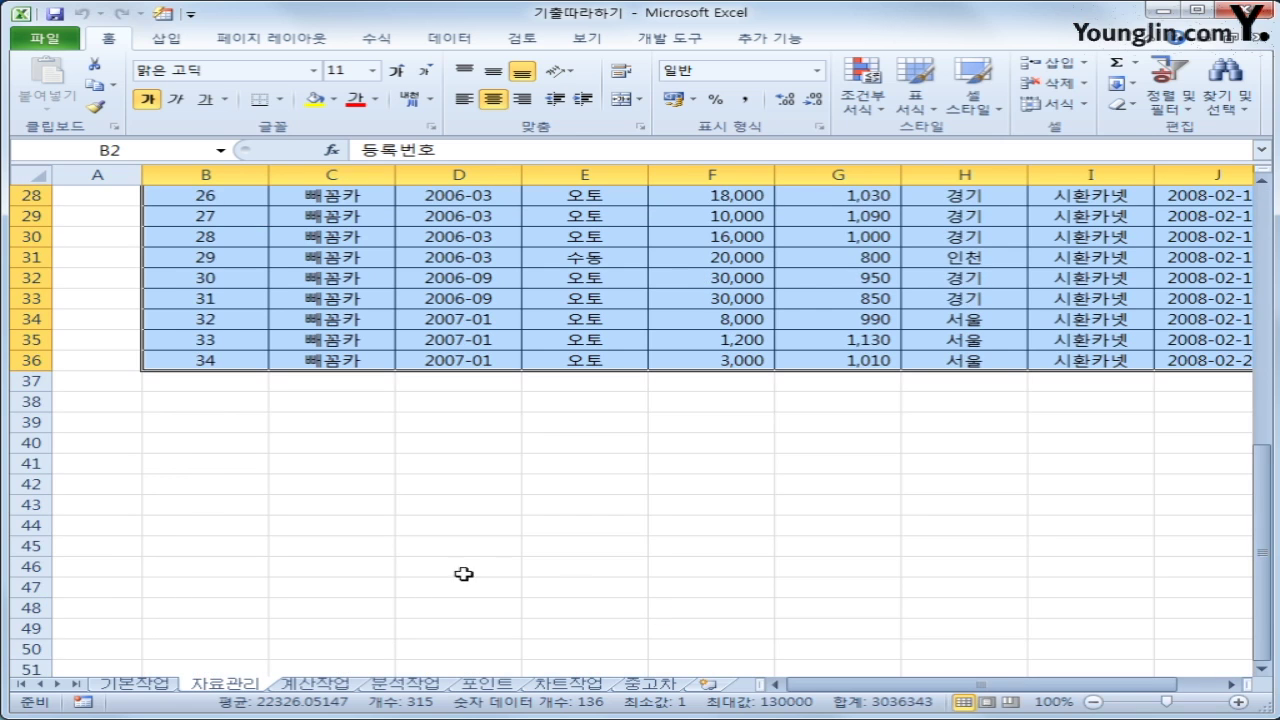
{"action": "left_click", "coordinate": [200, 403]}
{"action": "left_click_drag", "start_coordinate": [200, 403], "coordinate": [1170, 486]}
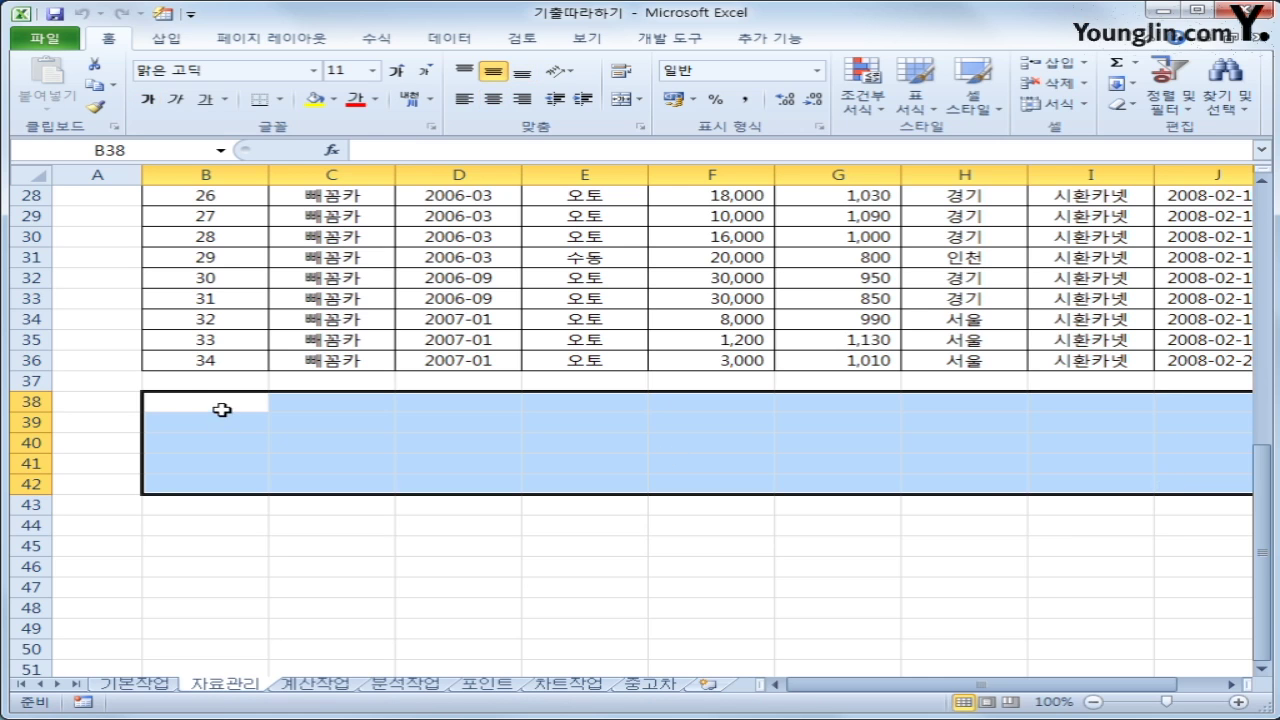
{"action": "left_click", "coordinate": [222, 405]}
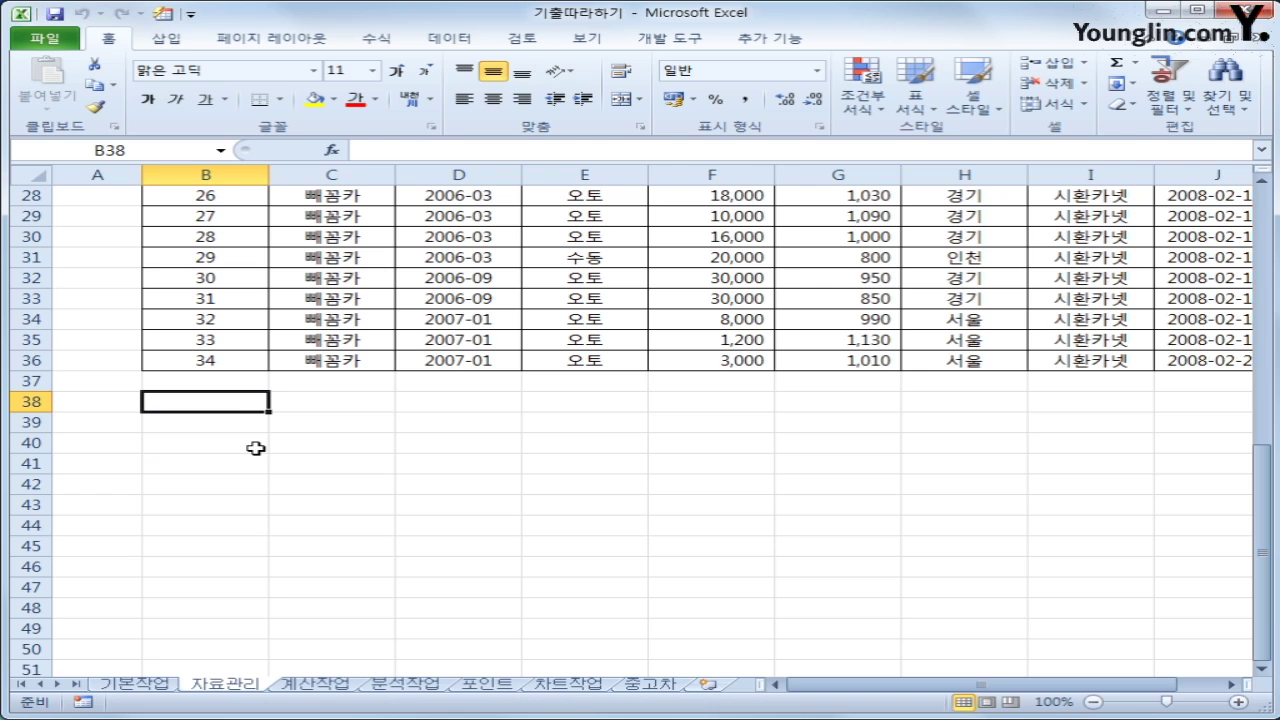
{"action": "left_click_drag", "start_coordinate": [229, 400], "coordinate": [222, 425]}
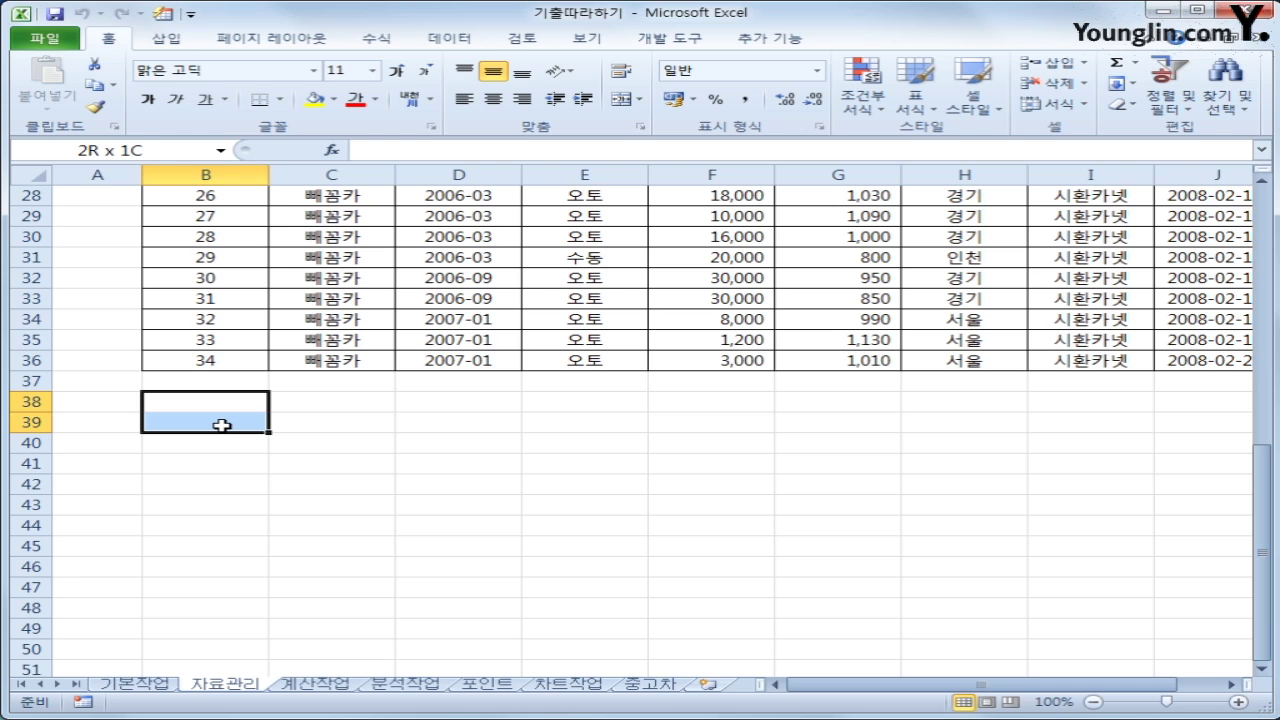
{"action": "left_click_drag", "start_coordinate": [222, 425], "coordinate": [1190, 490]}
{"action": "left_click", "coordinate": [245, 408]}
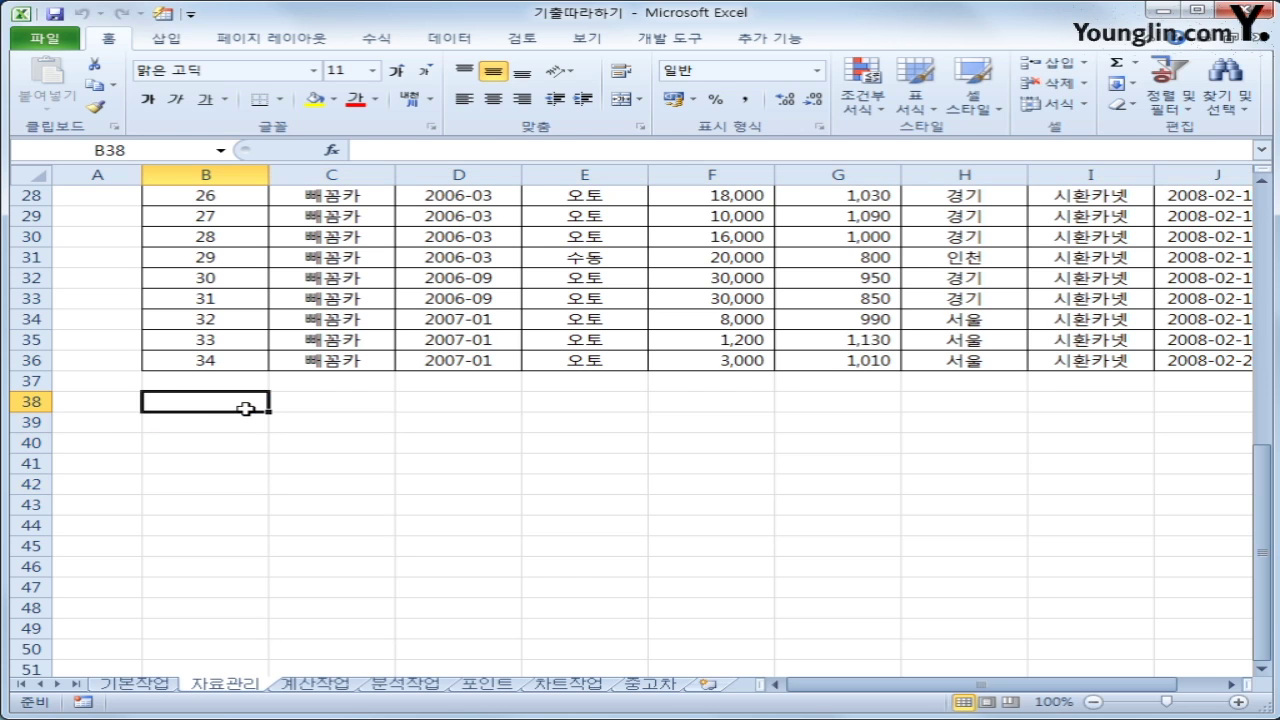
Copy the 기어 heading with its 오토 value from E2:E3 into B38:B39 as the first criterion
{"action": "scroll", "coordinate": [245, 408], "scroll_direction": "up", "scroll_amount": 9}
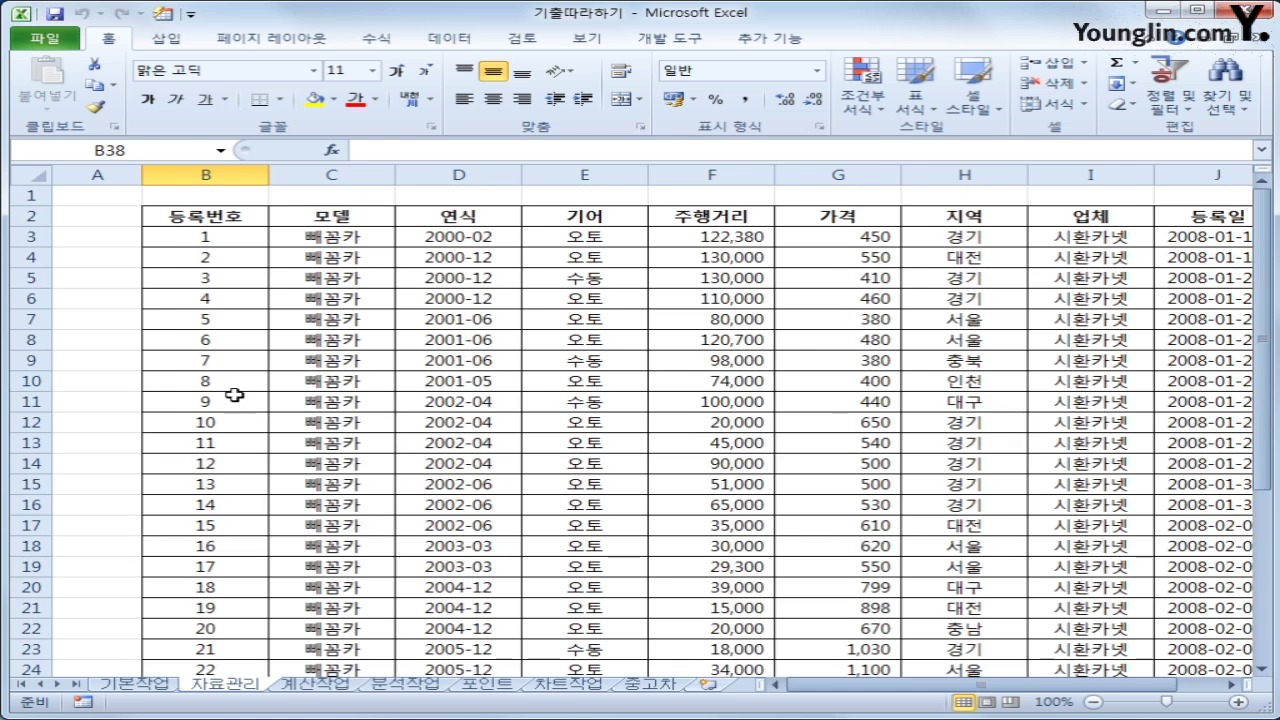
{"action": "left_click", "coordinate": [570, 216]}
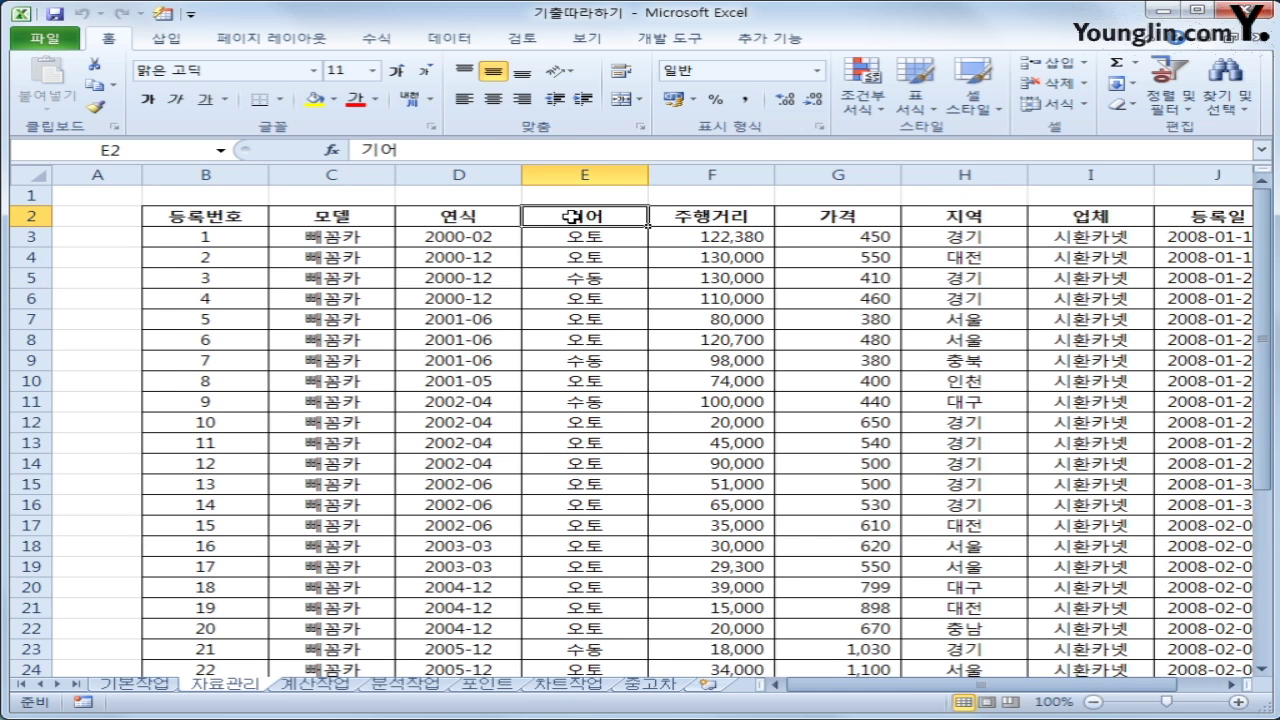
{"action": "left_click_drag", "start_coordinate": [570, 216], "coordinate": [570, 235]}
{"action": "key", "text": "ctrl+c"}
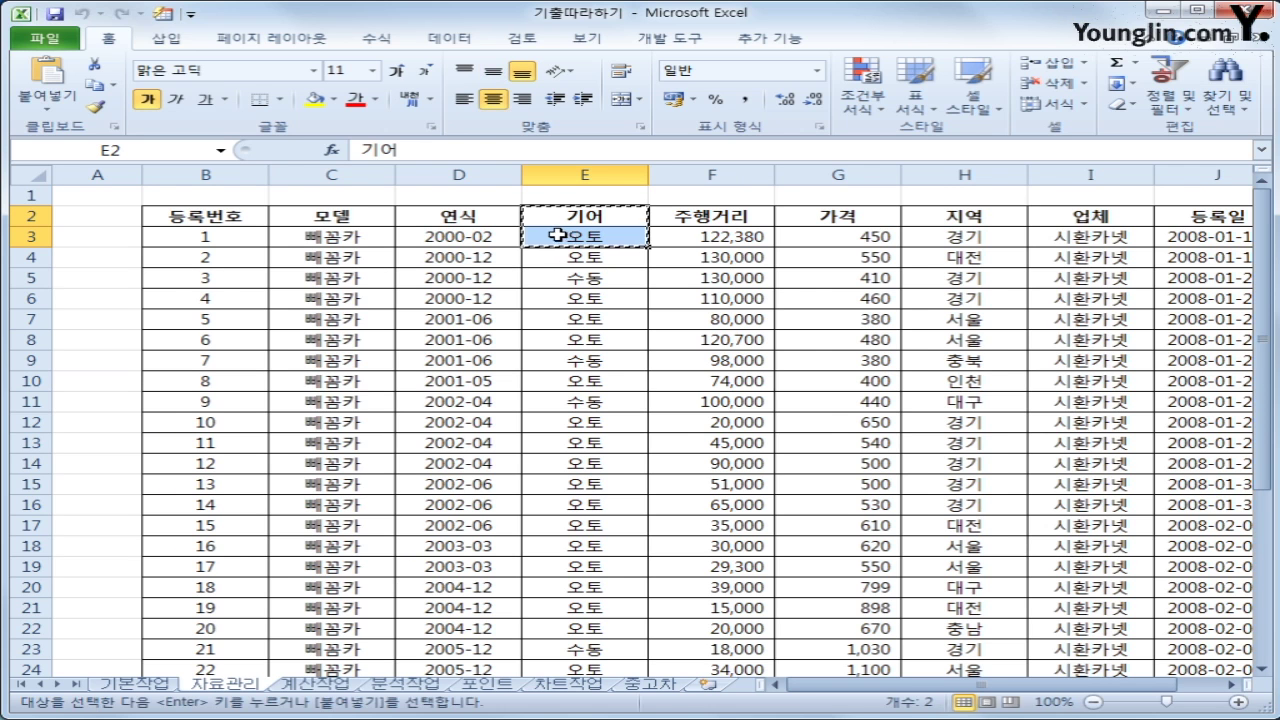
{"action": "scroll", "coordinate": [350, 405], "scroll_direction": "down", "scroll_amount": 7}
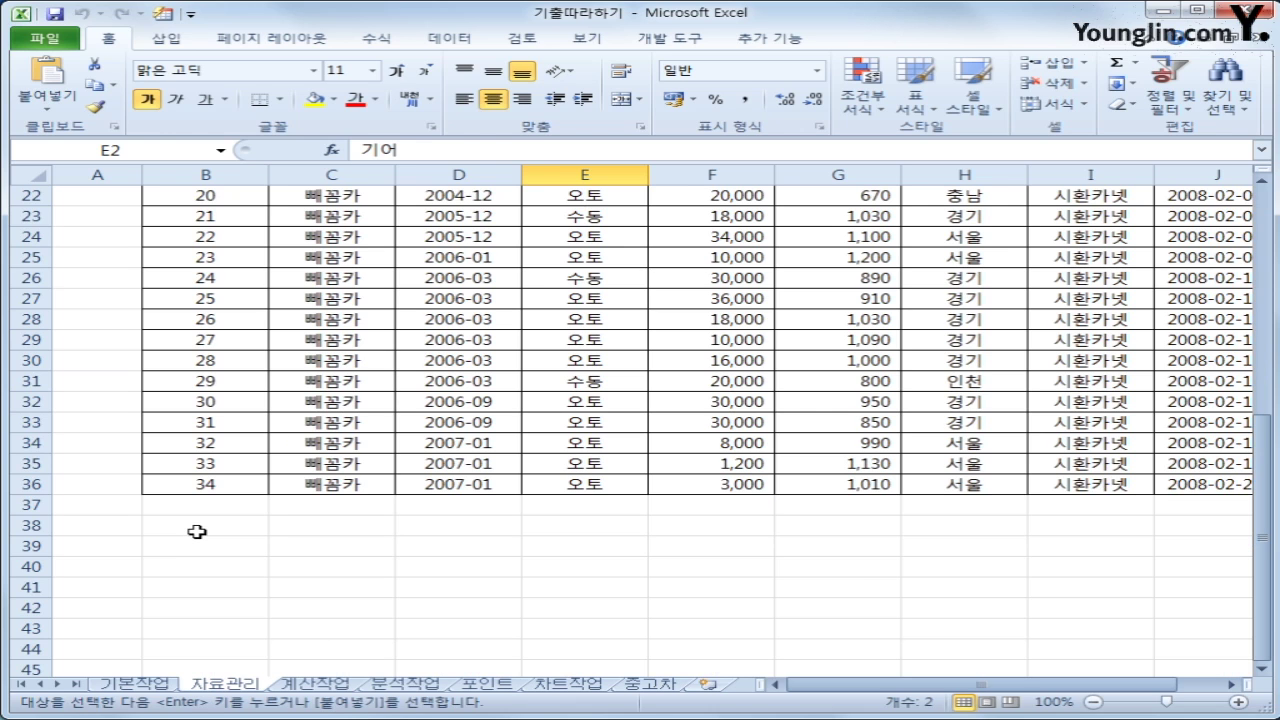
{"action": "left_click", "coordinate": [197, 527]}
{"action": "key", "text": "ctrl+v"}
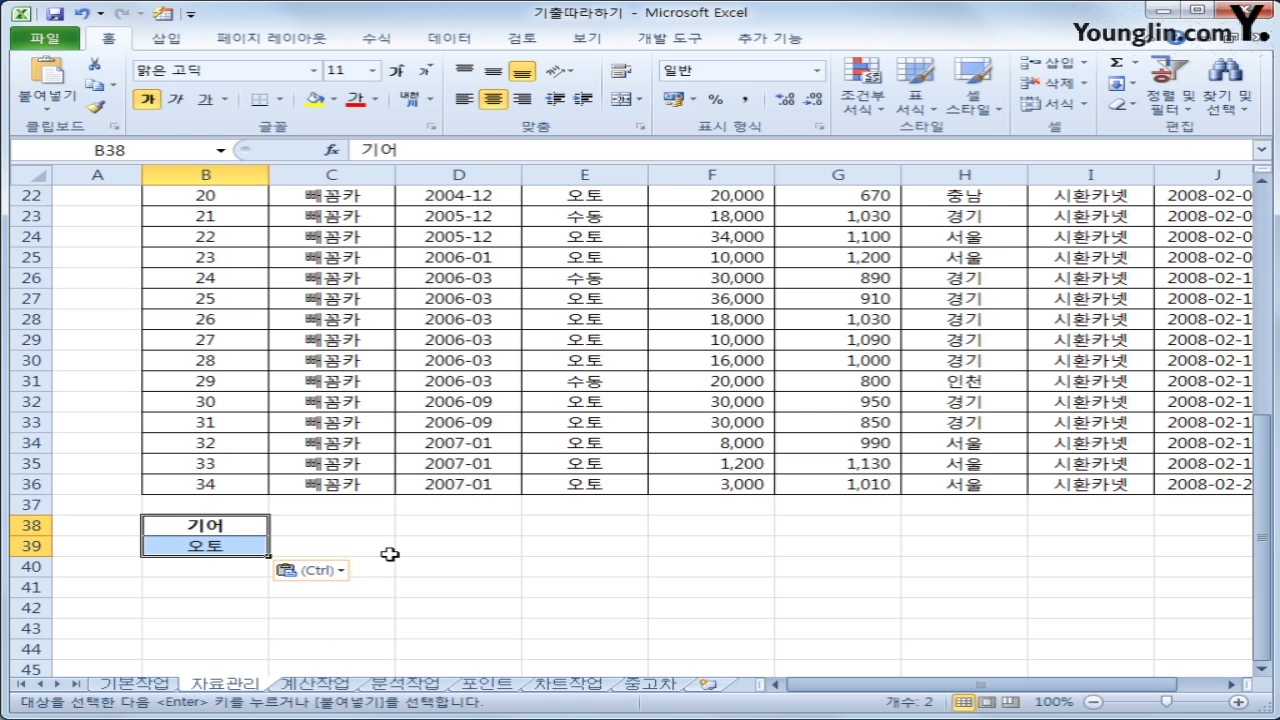
{"action": "left_click", "coordinate": [237, 530]}
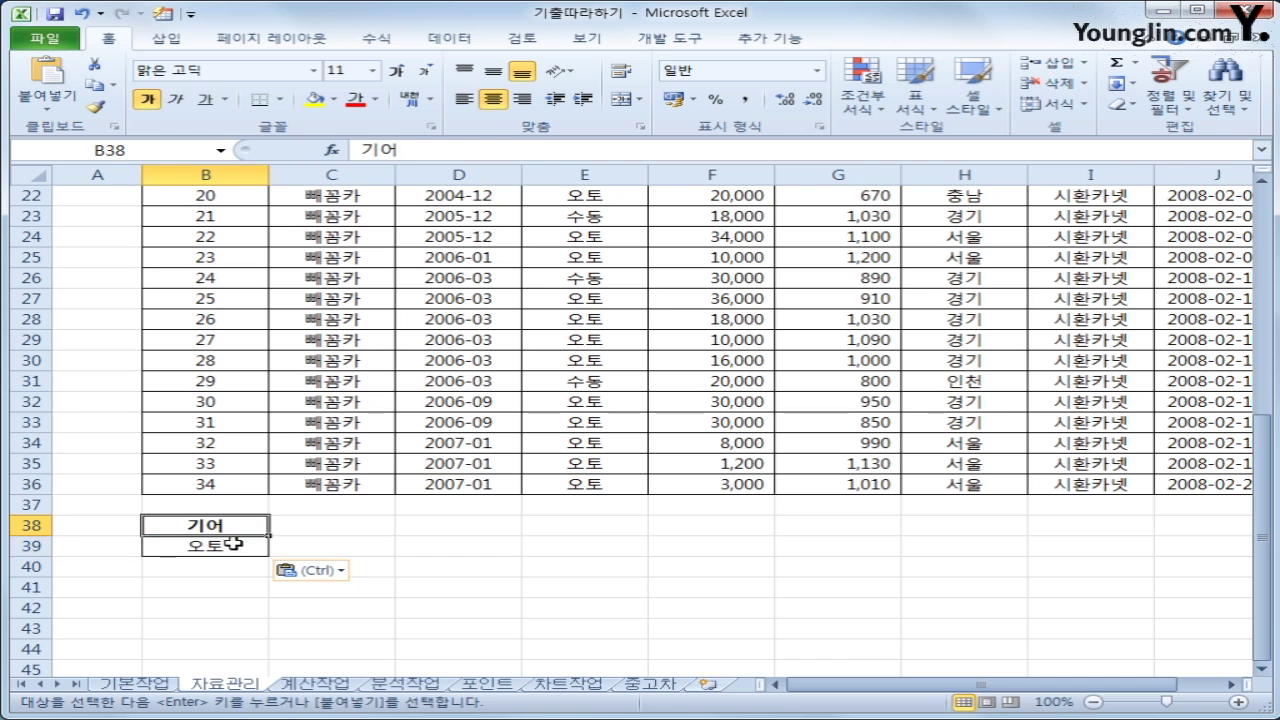
{"action": "left_click", "coordinate": [233, 544]}
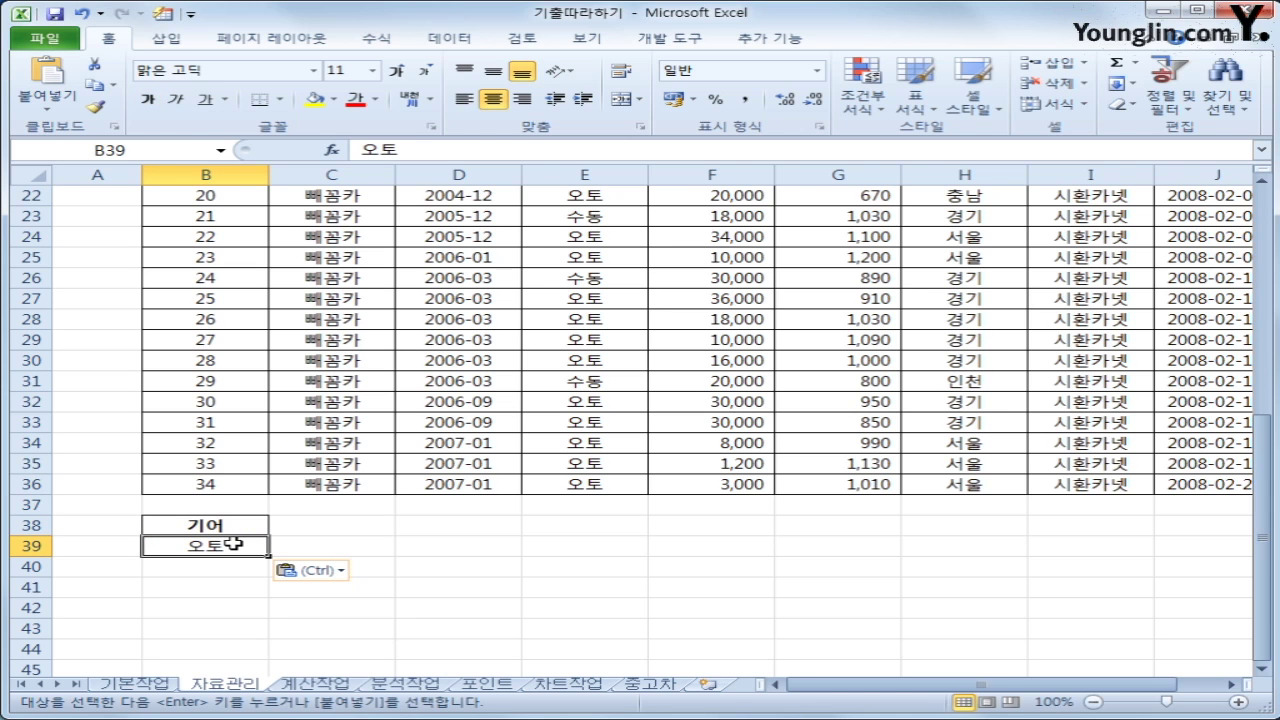
{"action": "left_click", "coordinate": [233, 527]}
{"action": "left_click", "coordinate": [233, 546]}
Copy the 주행거리 heading from F2 into C38 of the criteria area
{"action": "scroll", "coordinate": [390, 517], "scroll_direction": "up", "scroll_amount": 2}
{"action": "scroll", "coordinate": [390, 505], "scroll_direction": "up", "scroll_amount": 5}
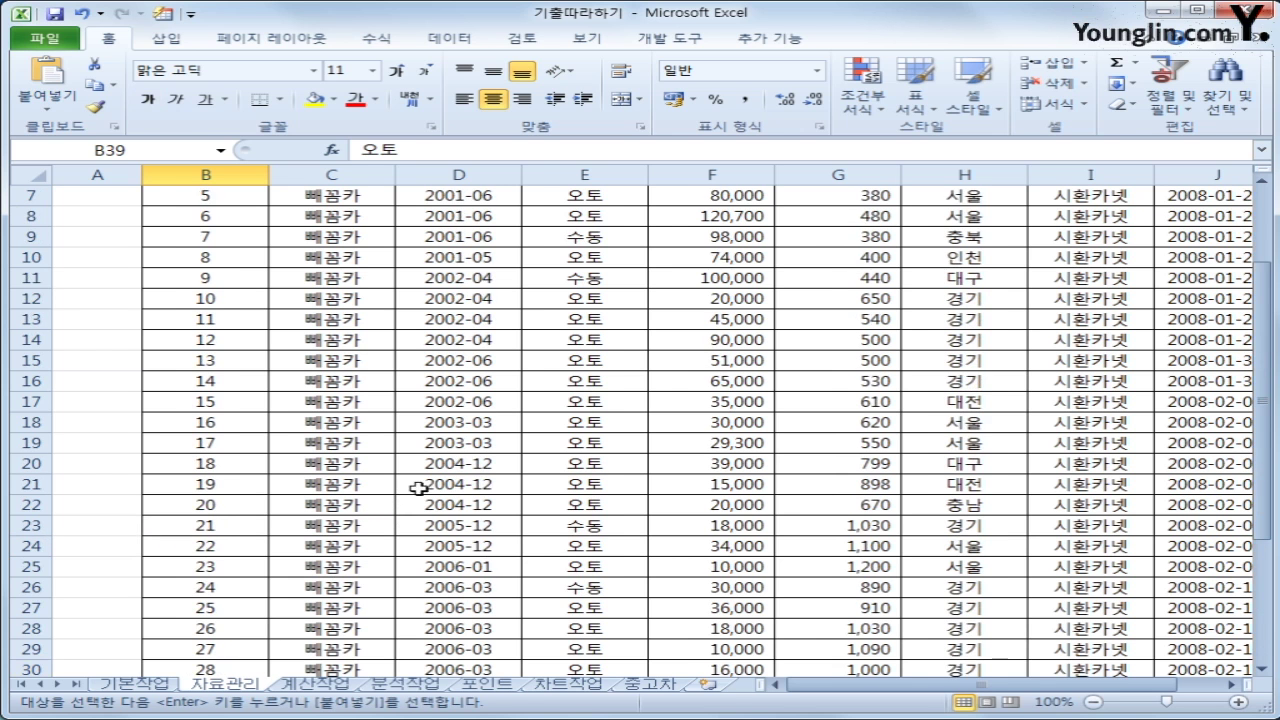
{"action": "left_click", "coordinate": [733, 220]}
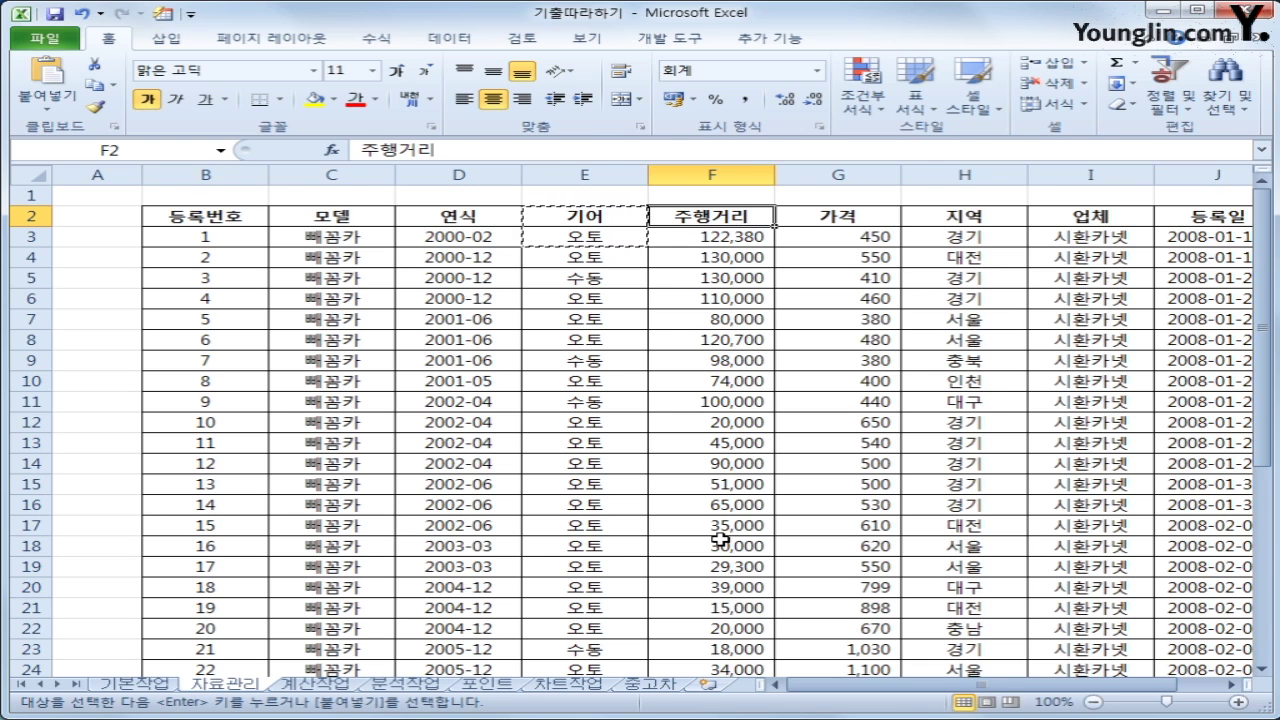
{"action": "scroll", "coordinate": [585, 545], "scroll_direction": "down", "scroll_amount": 1}
{"action": "scroll", "coordinate": [585, 545], "scroll_direction": "down", "scroll_amount": 7}
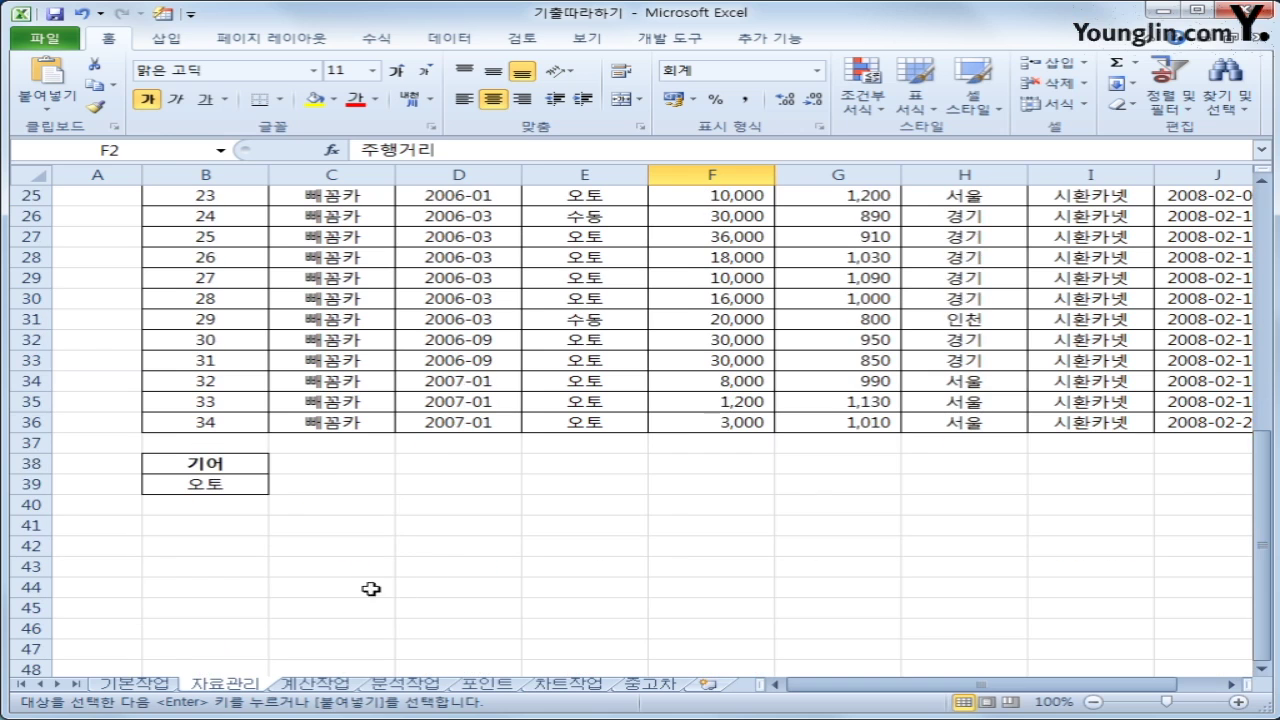
{"action": "left_click", "coordinate": [334, 464]}
{"action": "key", "text": "ctrl+v"}
Enter the 주행거리 criterion <=50000 in C39
{"action": "left_click", "coordinate": [328, 487]}
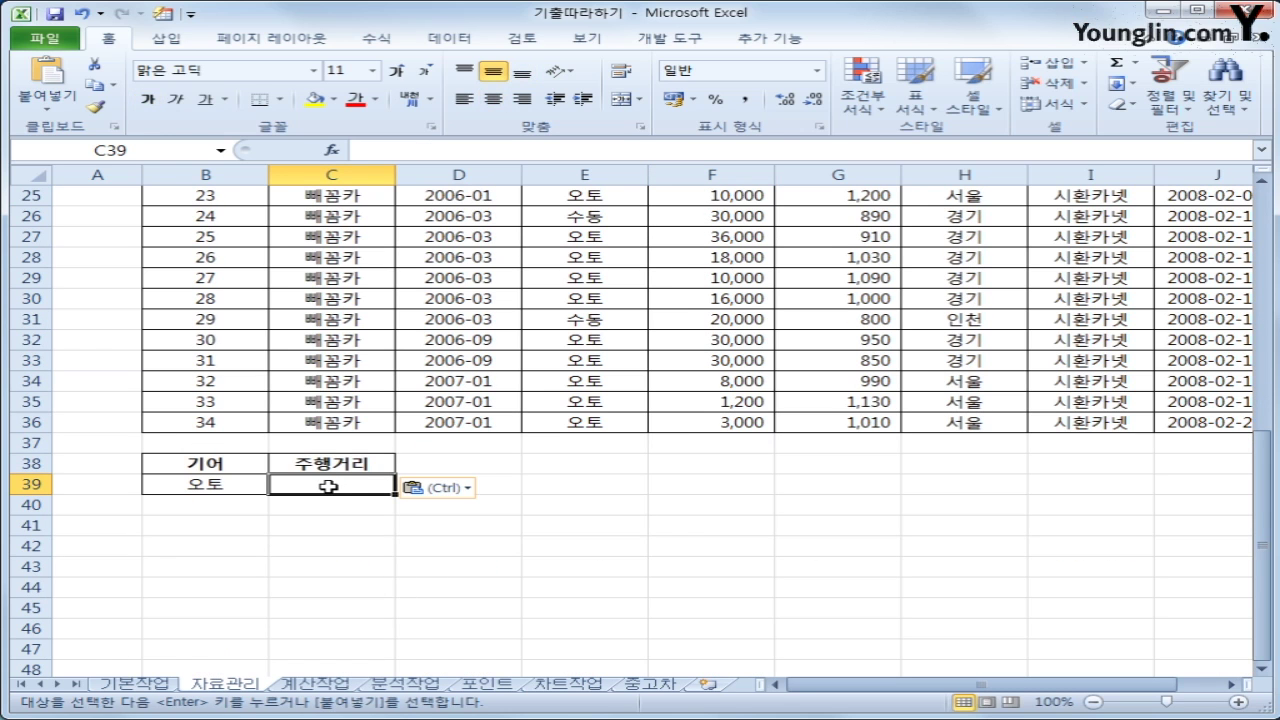
{"action": "type", "text": "<=500"}
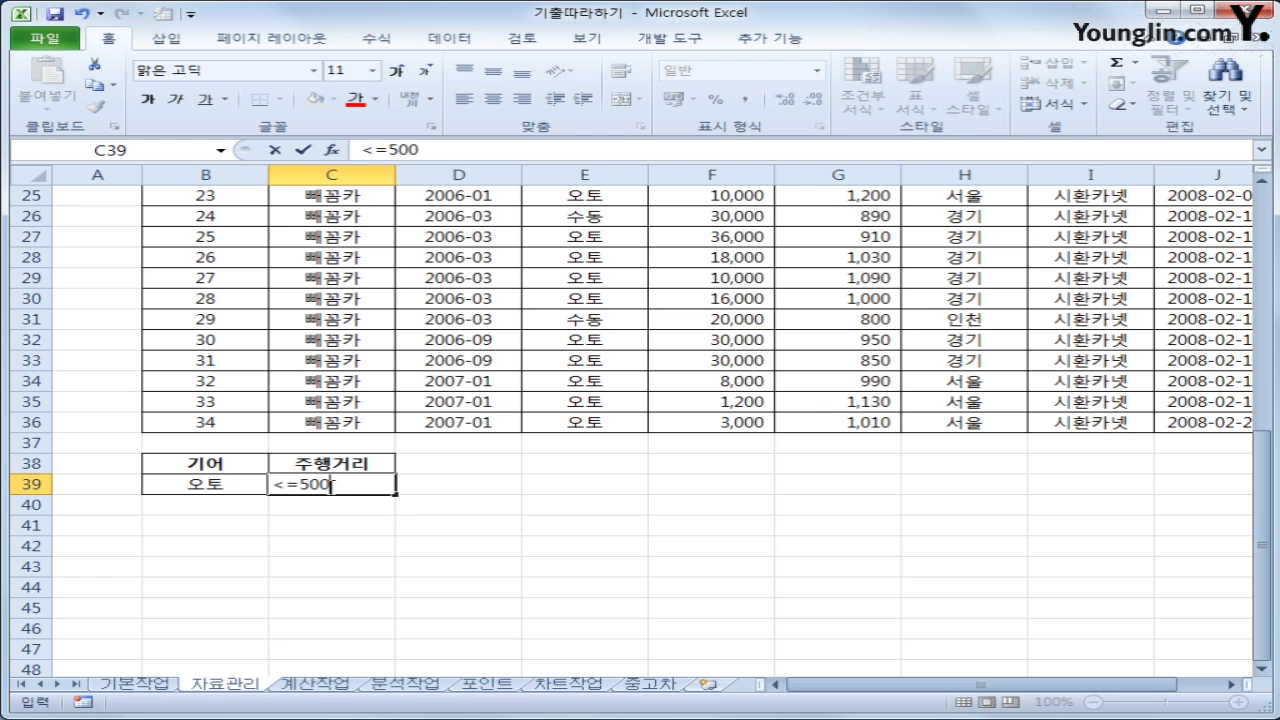
{"action": "type", "text": "00"}
{"action": "key", "text": "Return"}
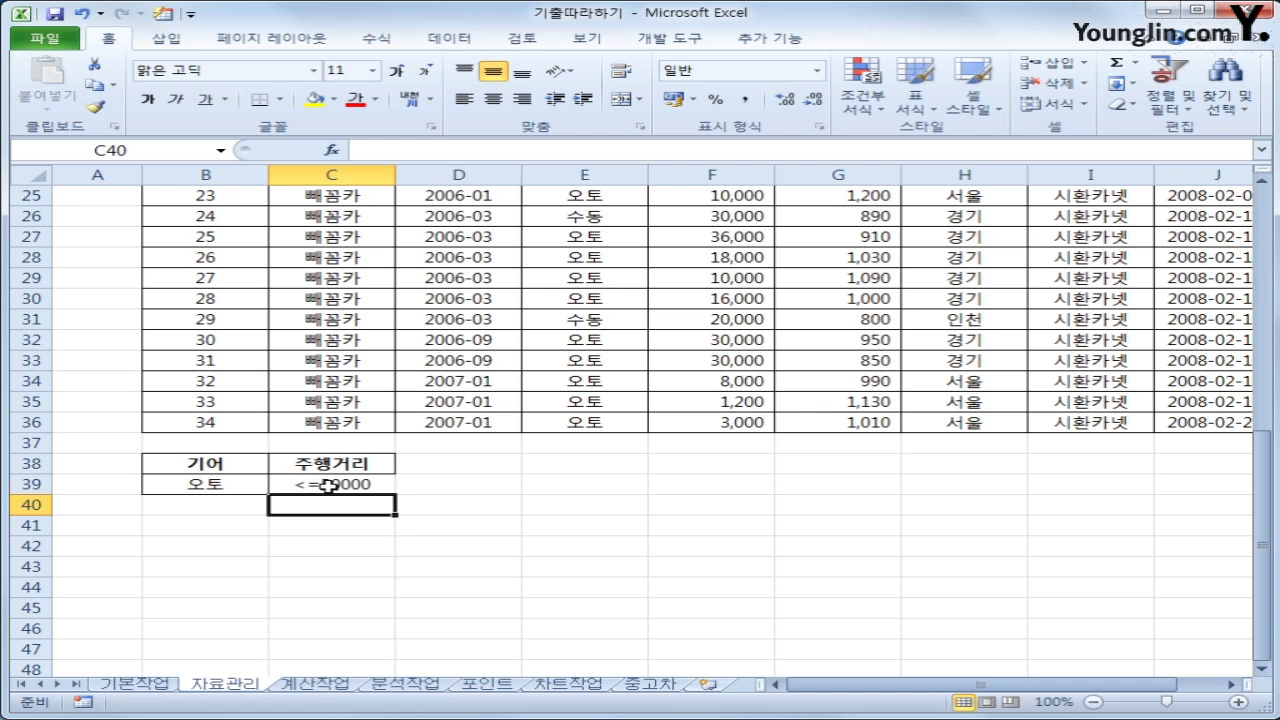
{"action": "left_click", "coordinate": [328, 487]}
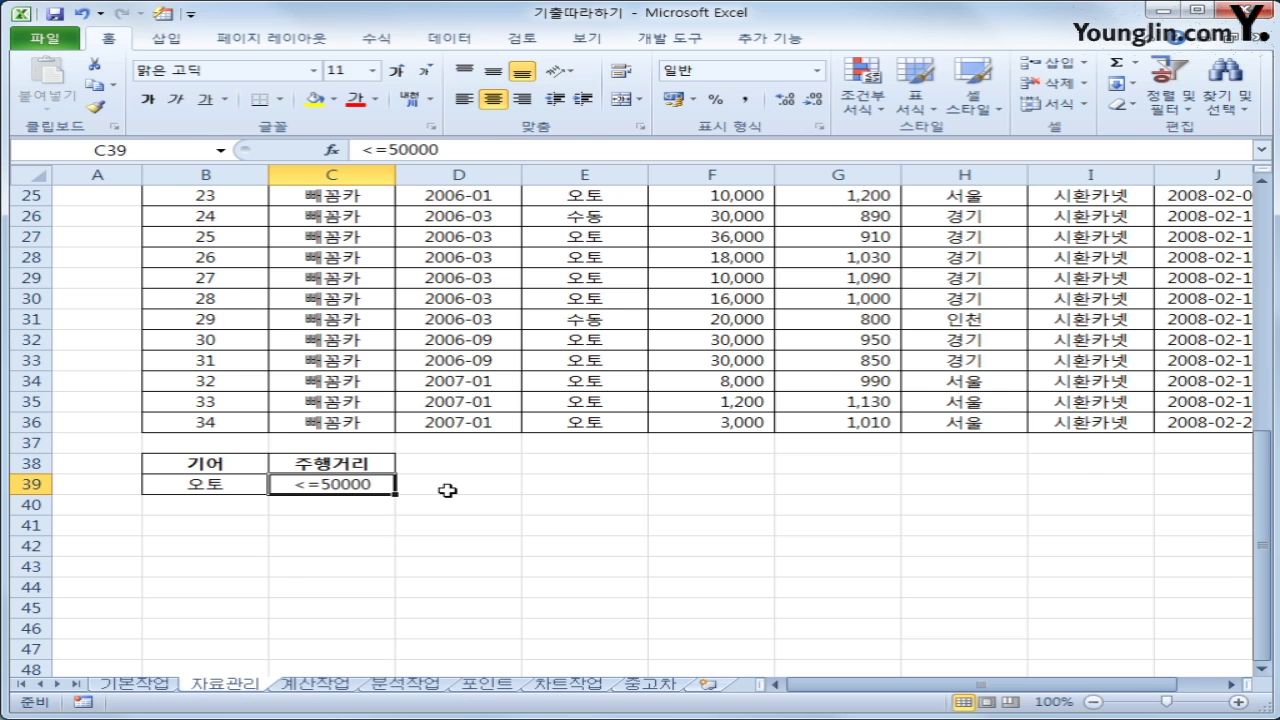
Copy the 가격 heading from G2 into both D38 and E38 of the criteria area
{"action": "scroll", "coordinate": [447, 490], "scroll_direction": "up", "scroll_amount": 8}
{"action": "left_click", "coordinate": [880, 214]}
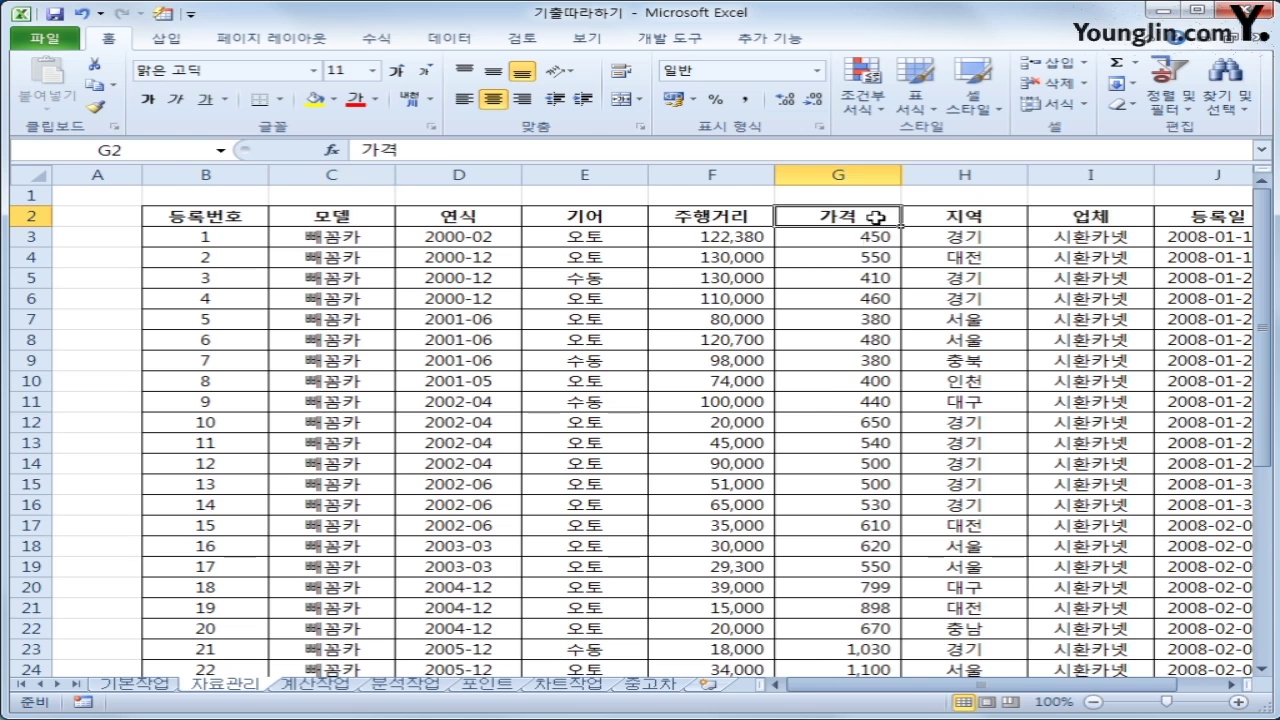
{"action": "key", "text": "ctrl+c"}
{"action": "scroll", "coordinate": [562, 478], "scroll_direction": "down", "scroll_amount": 5}
{"action": "scroll", "coordinate": [562, 478], "scroll_direction": "down", "scroll_amount": 5}
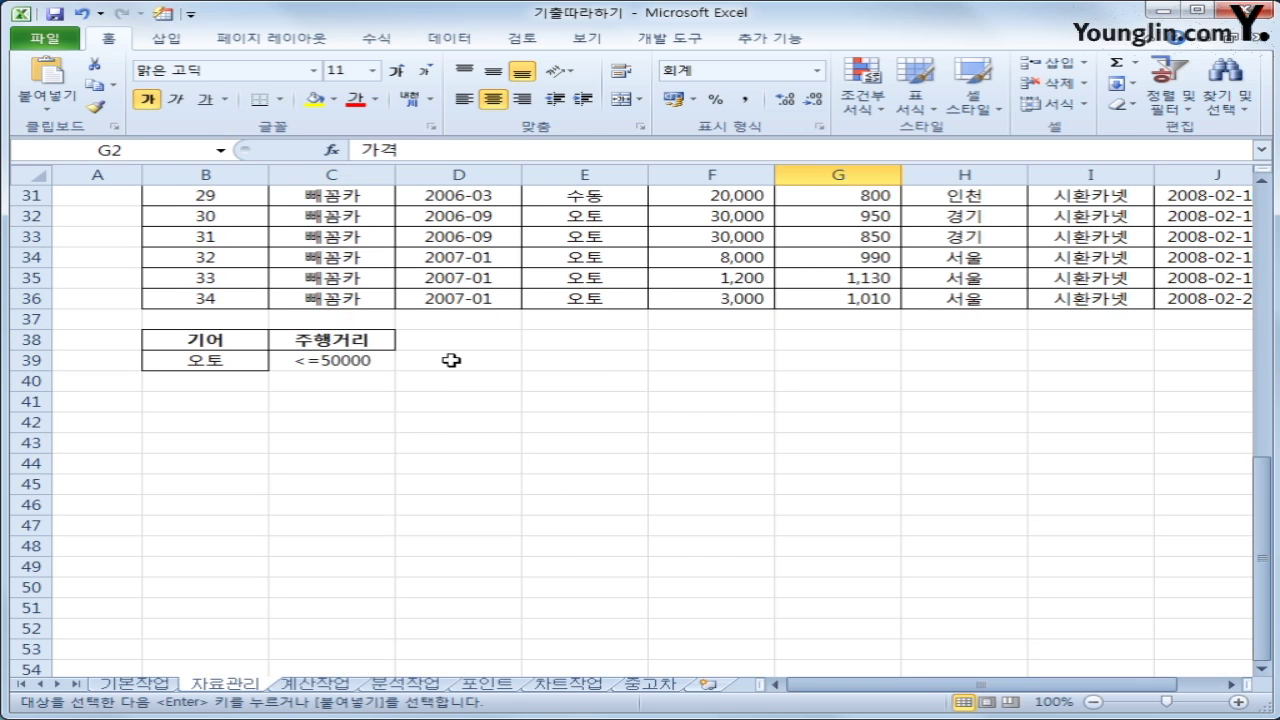
{"action": "left_click", "coordinate": [445, 341]}
{"action": "key", "text": "ctrl+v"}
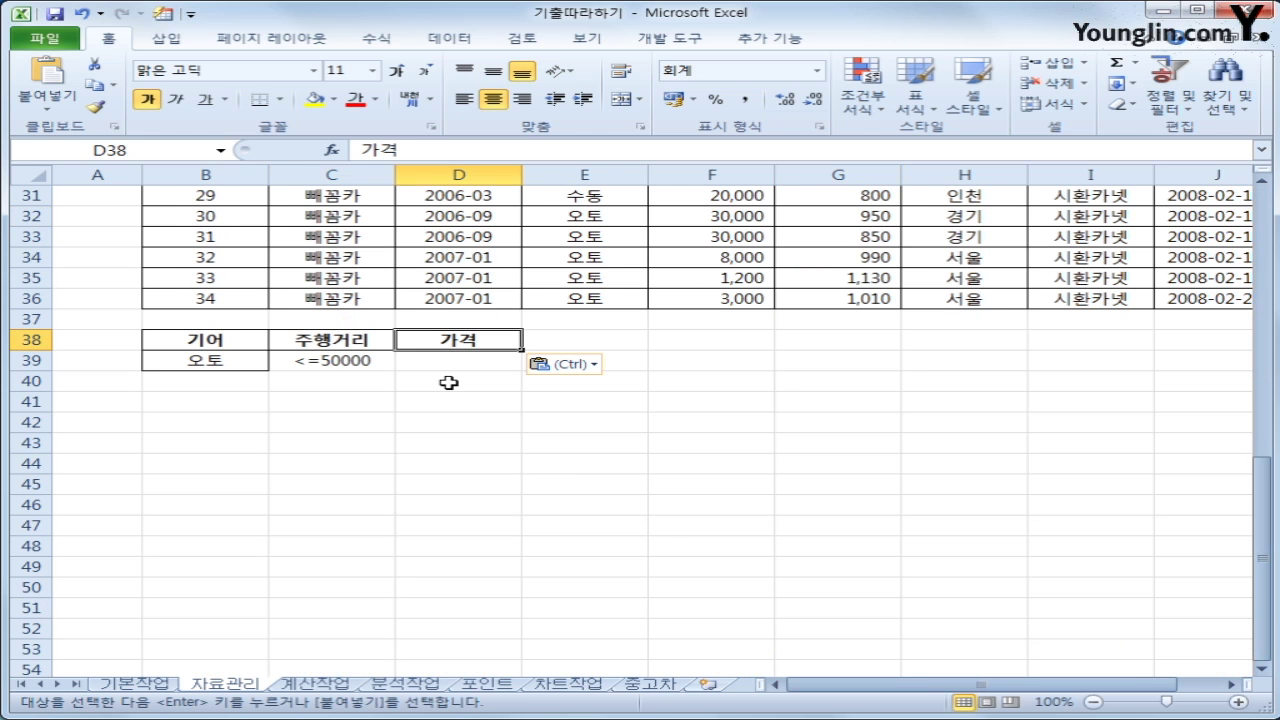
{"action": "left_click", "coordinate": [535, 342]}
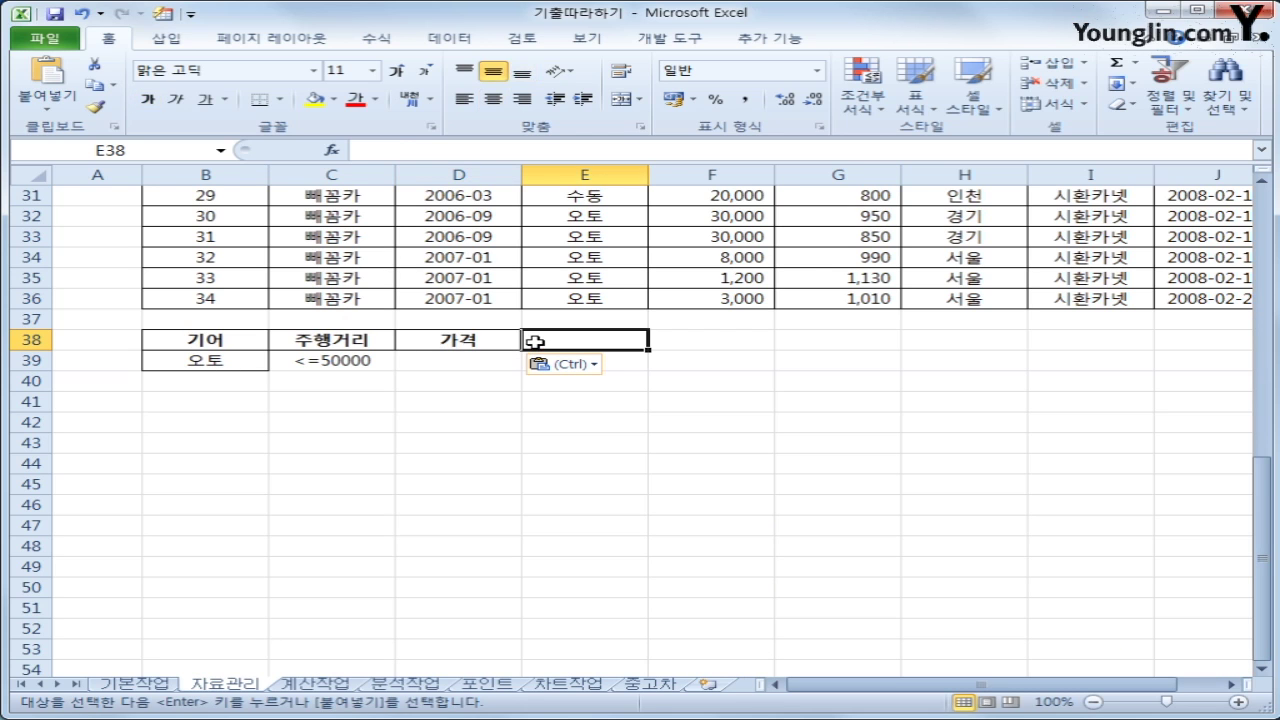
{"action": "key", "text": "ctrl+v"}
Enter the two 가격 criteria, >=800 in D39 and <=1000 in E39
{"action": "left_click", "coordinate": [481, 364]}
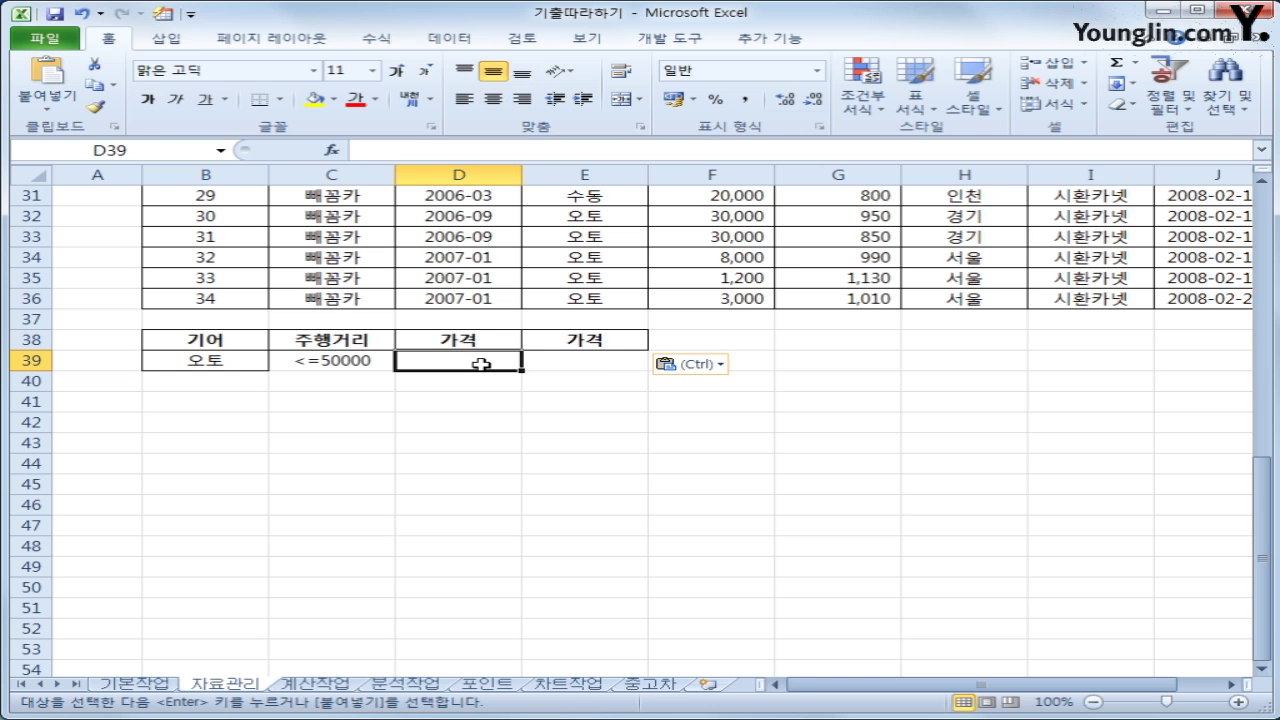
{"action": "type", "text": ">=800"}
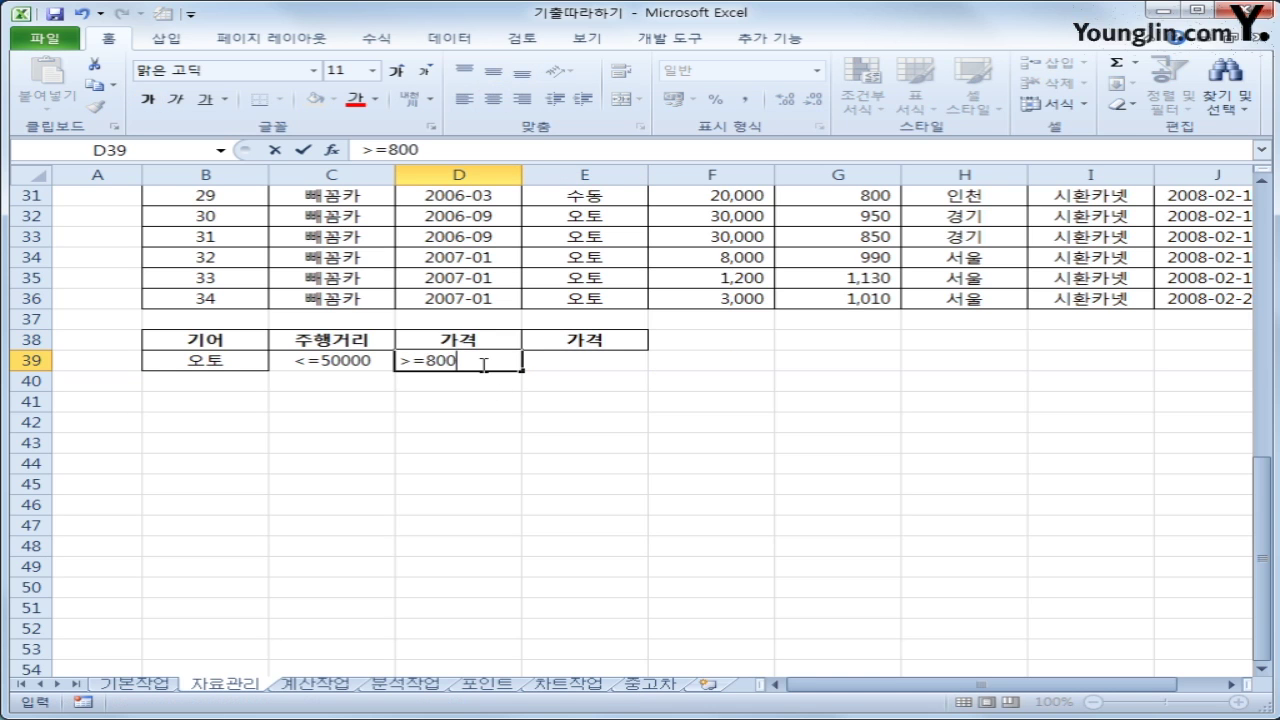
{"action": "key", "text": "Tab"}
{"action": "type", "text": "<"}
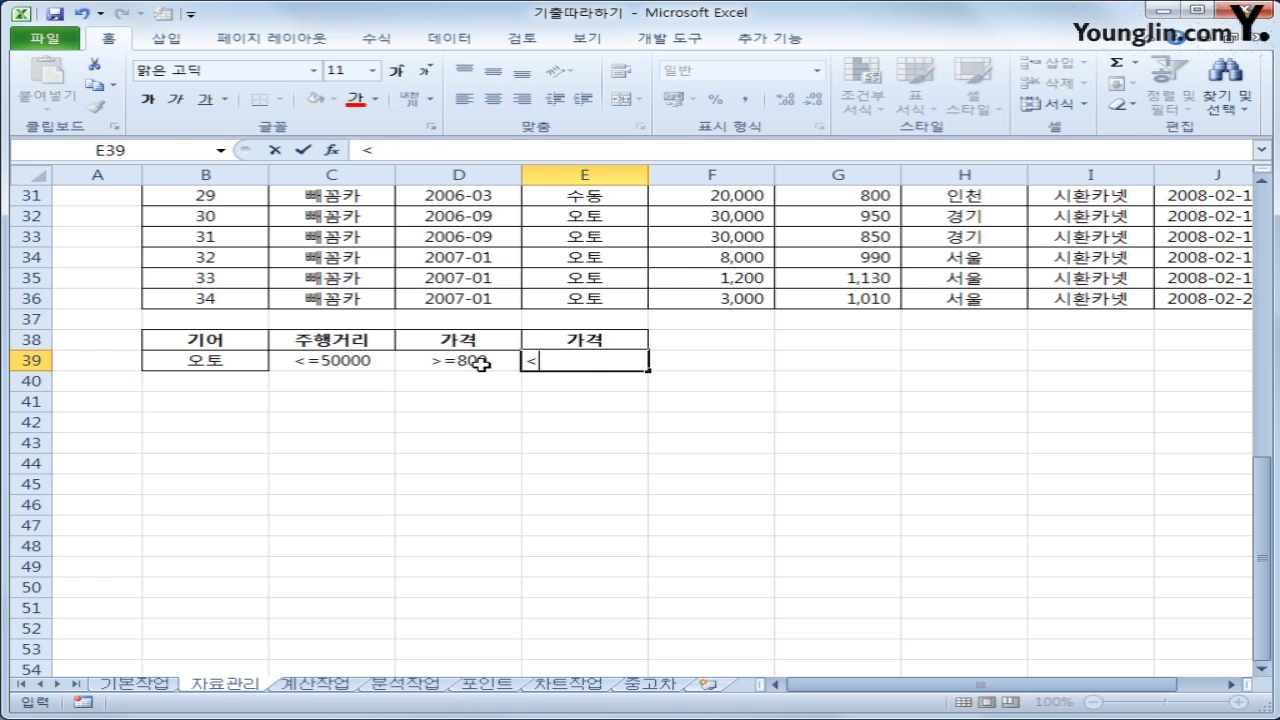
{"action": "type", "text": "=1000"}
{"action": "key", "text": "Return"}
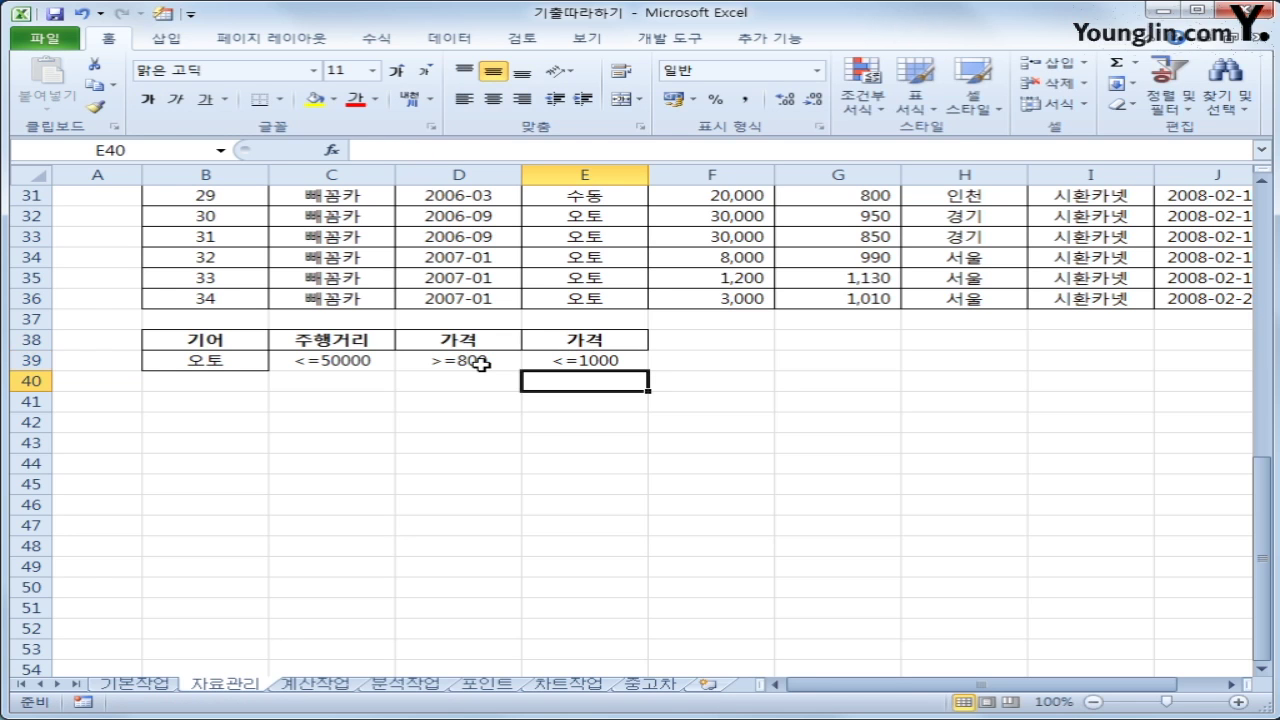
{"action": "left_click_drag", "start_coordinate": [485, 342], "coordinate": [598, 362]}
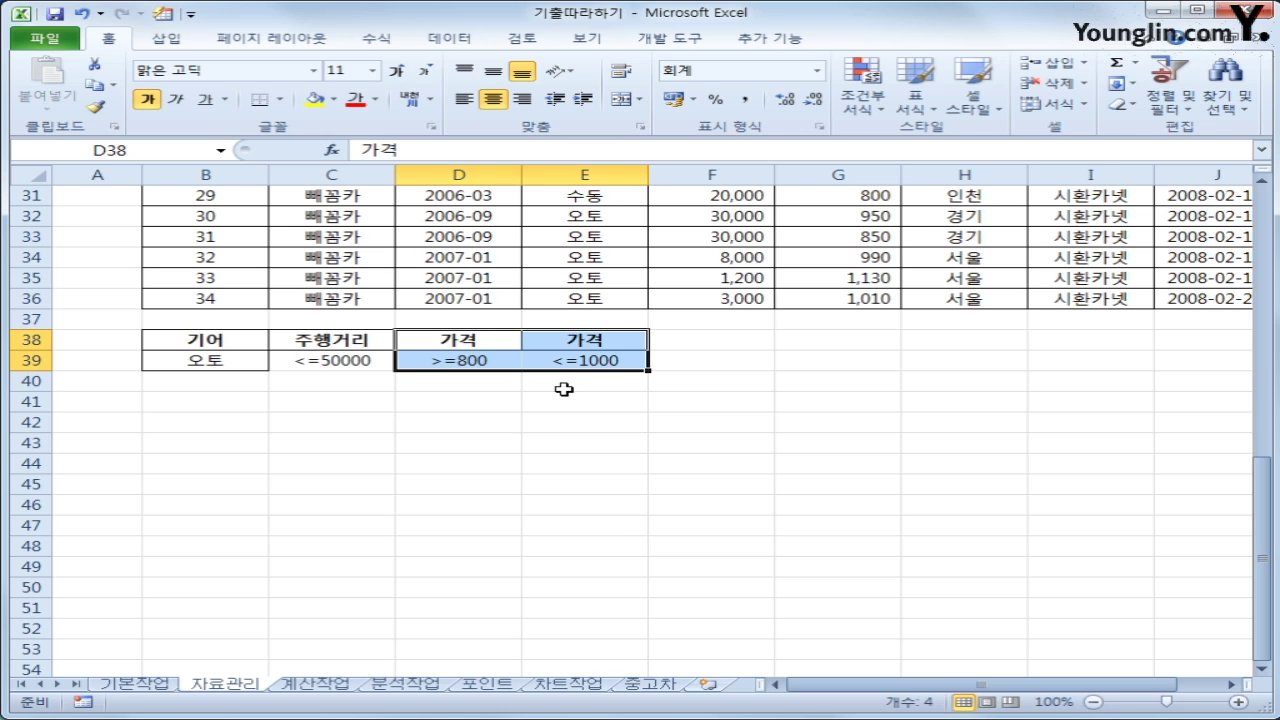
{"action": "left_click", "coordinate": [563, 389]}
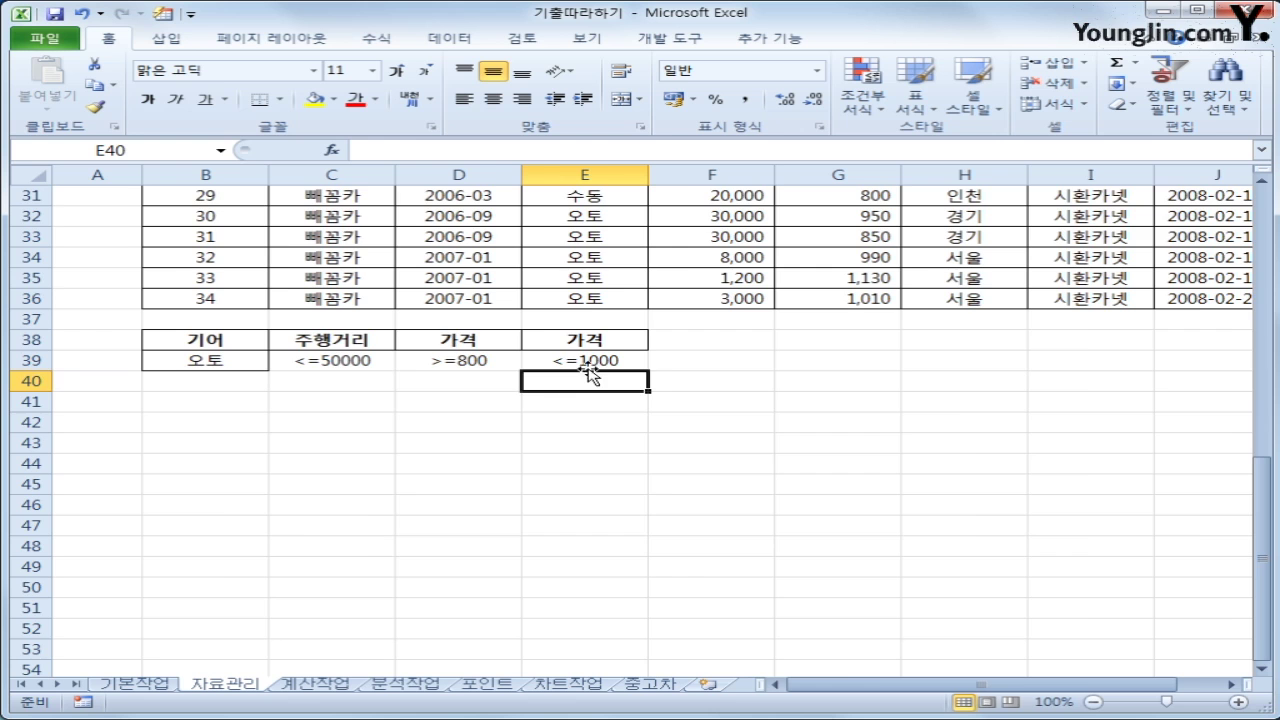
Copy the 지역 heading H2 together with the 인천 value in H10 into F38:F39 of the criteria area
{"action": "scroll", "coordinate": [586, 368], "scroll_direction": "up", "scroll_amount": 10}
{"action": "left_click", "coordinate": [920, 218]}
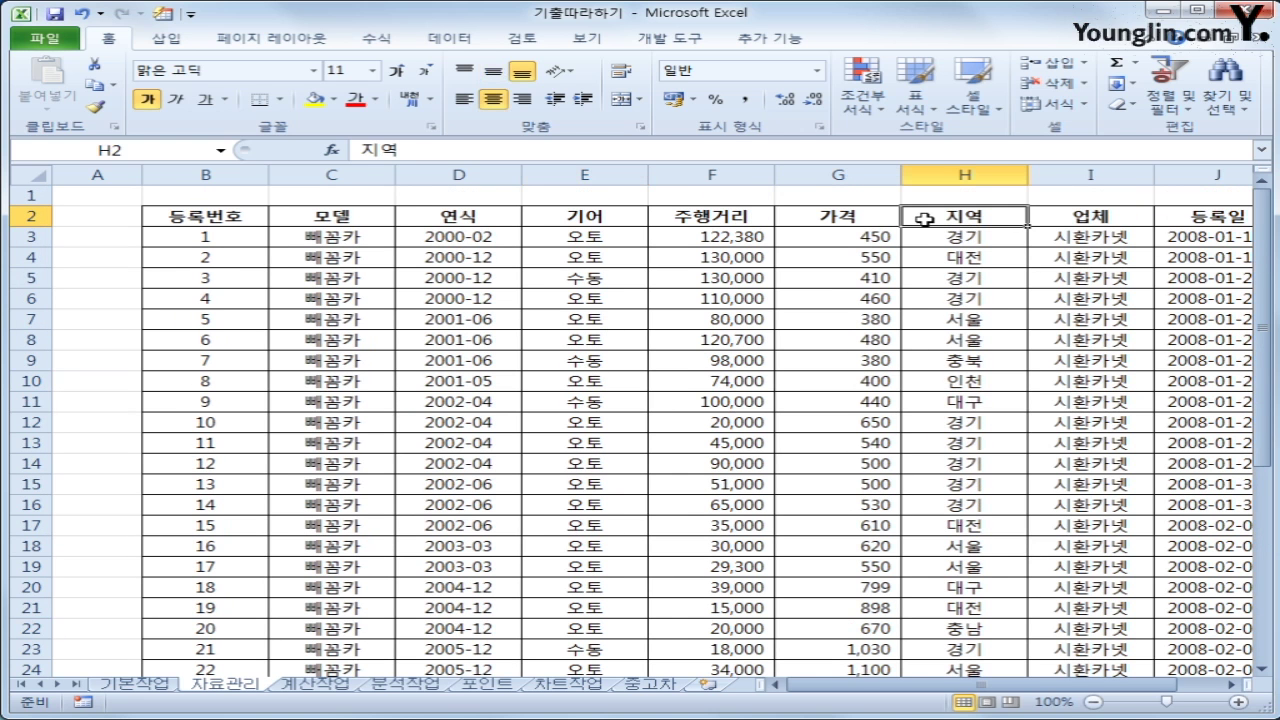
{"action": "left_click", "coordinate": [968, 381], "text": "ctrl"}
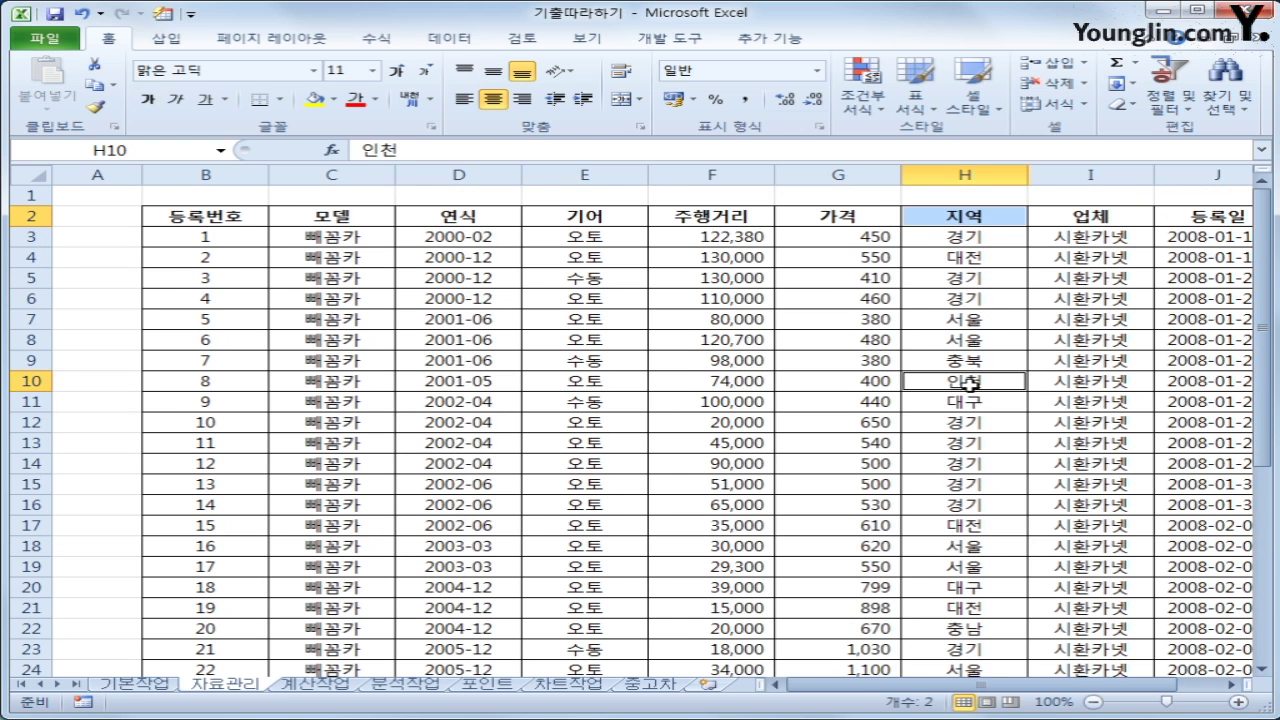
{"action": "key", "text": "ctrl+c"}
{"action": "scroll", "coordinate": [679, 465], "scroll_direction": "down", "scroll_amount": 7}
{"action": "scroll", "coordinate": [679, 465], "scroll_direction": "down", "scroll_amount": 2}
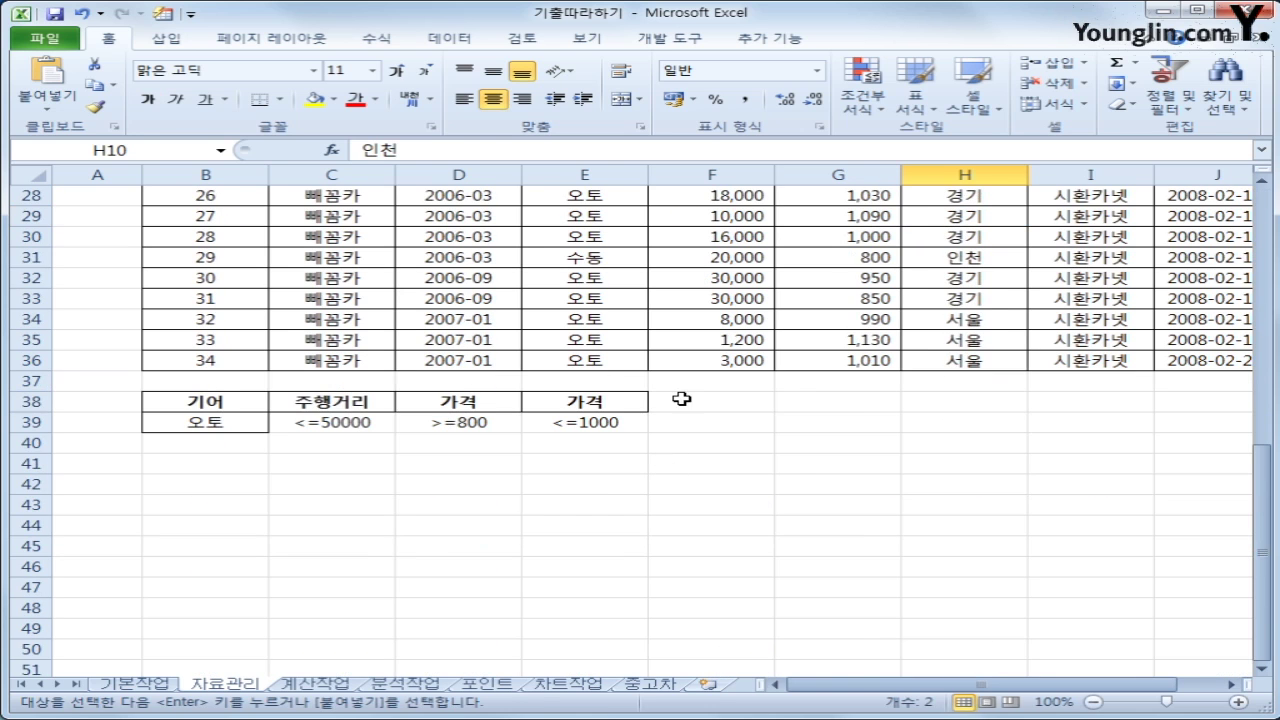
{"action": "left_click", "coordinate": [679, 401]}
{"action": "key", "text": "ctrl+v"}
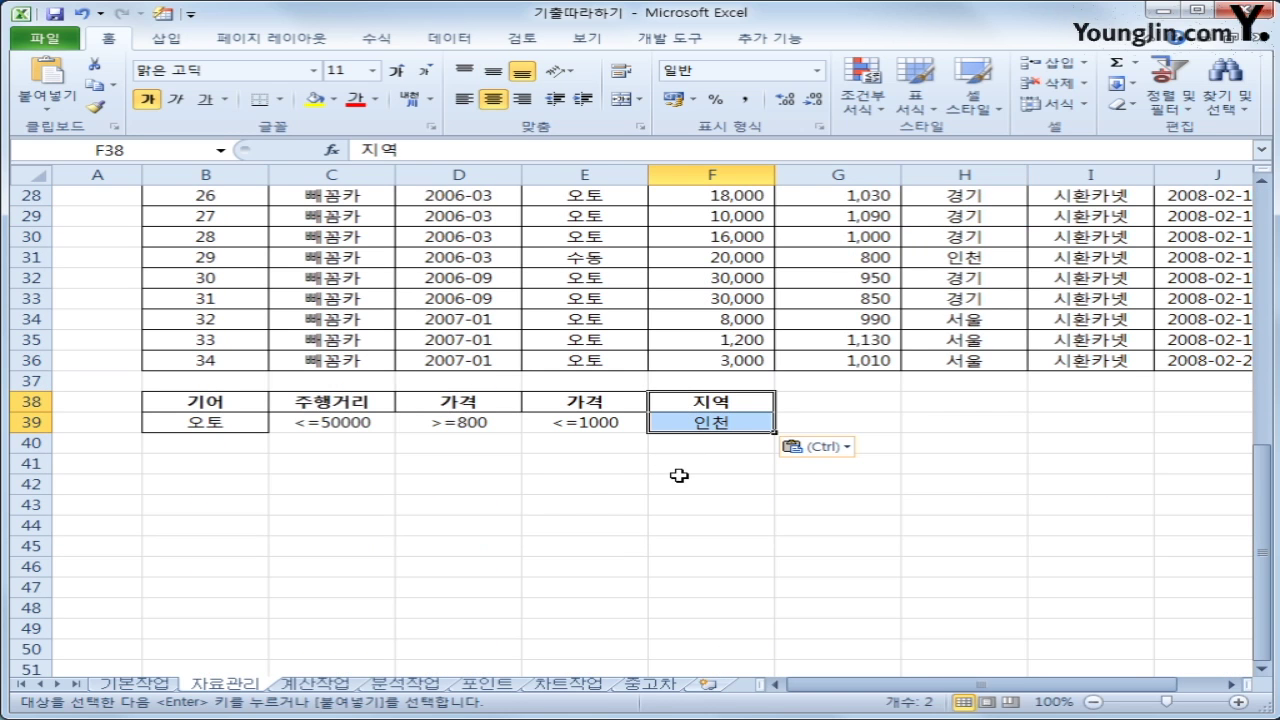
{"action": "left_click", "coordinate": [598, 487]}
Move the 인천 criterion from F39 down to F40 as a separate OR row, and select the criteria range B38:F40 for review
{"action": "left_click_drag", "start_coordinate": [226, 427], "coordinate": [688, 422]}
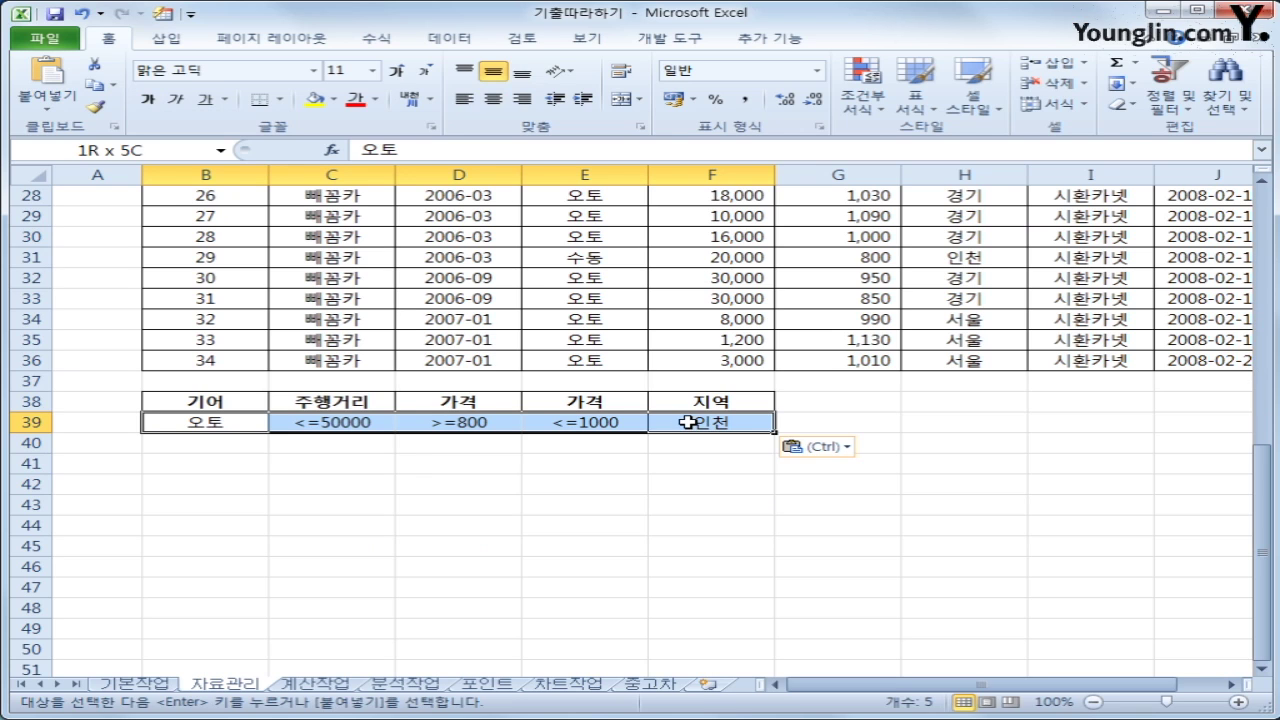
{"action": "left_click_drag", "start_coordinate": [232, 402], "coordinate": [600, 421]}
{"action": "left_click", "coordinate": [718, 421]}
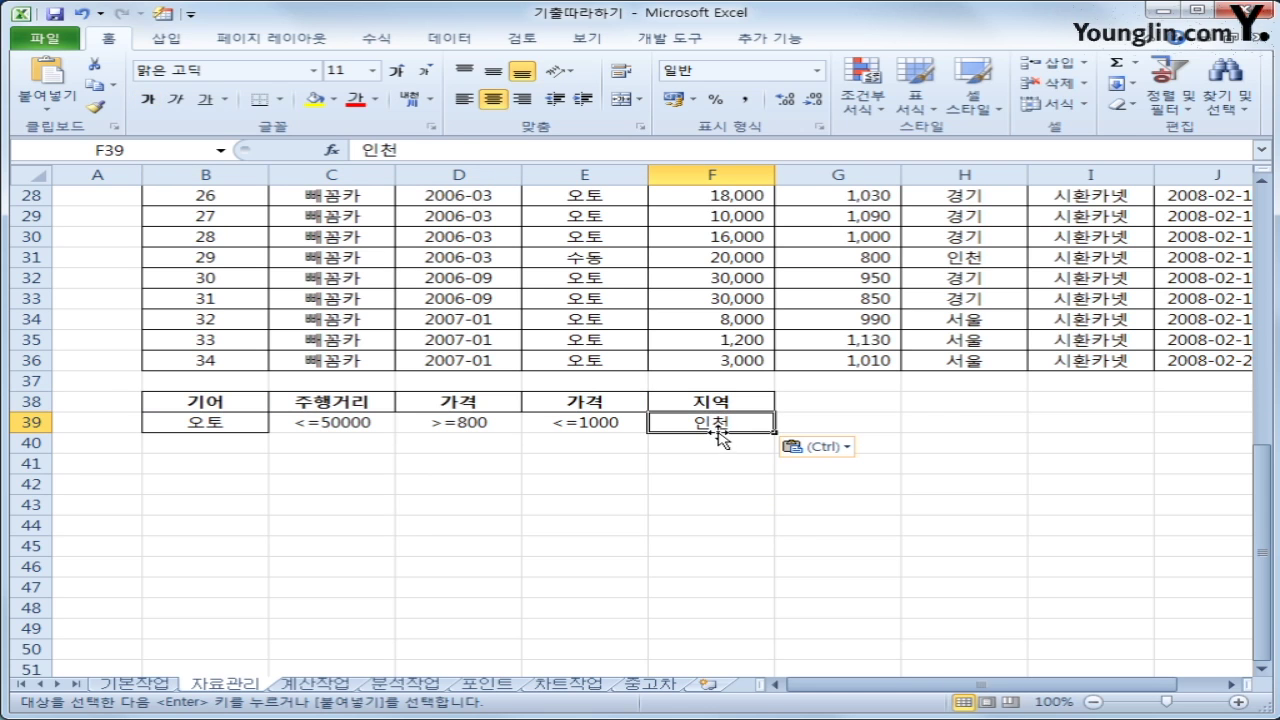
{"action": "left_click_drag", "start_coordinate": [720, 434], "coordinate": [716, 472]}
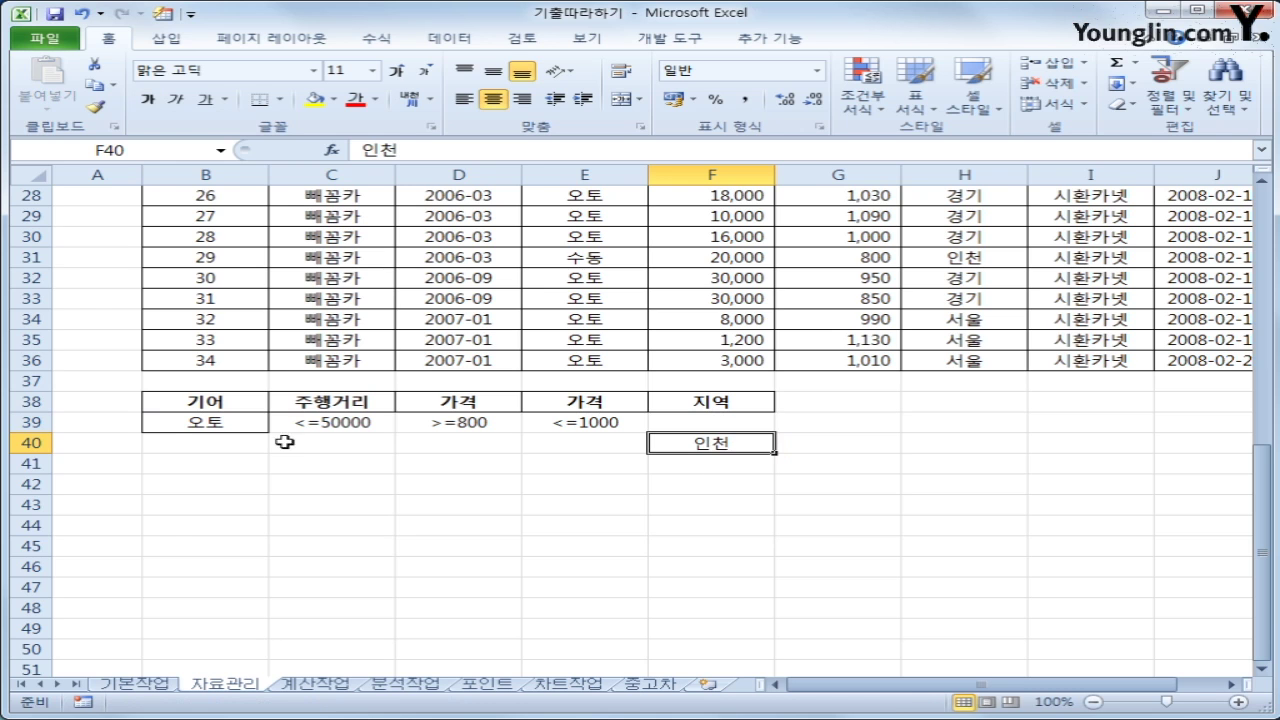
{"action": "left_click_drag", "start_coordinate": [248, 424], "coordinate": [583, 420]}
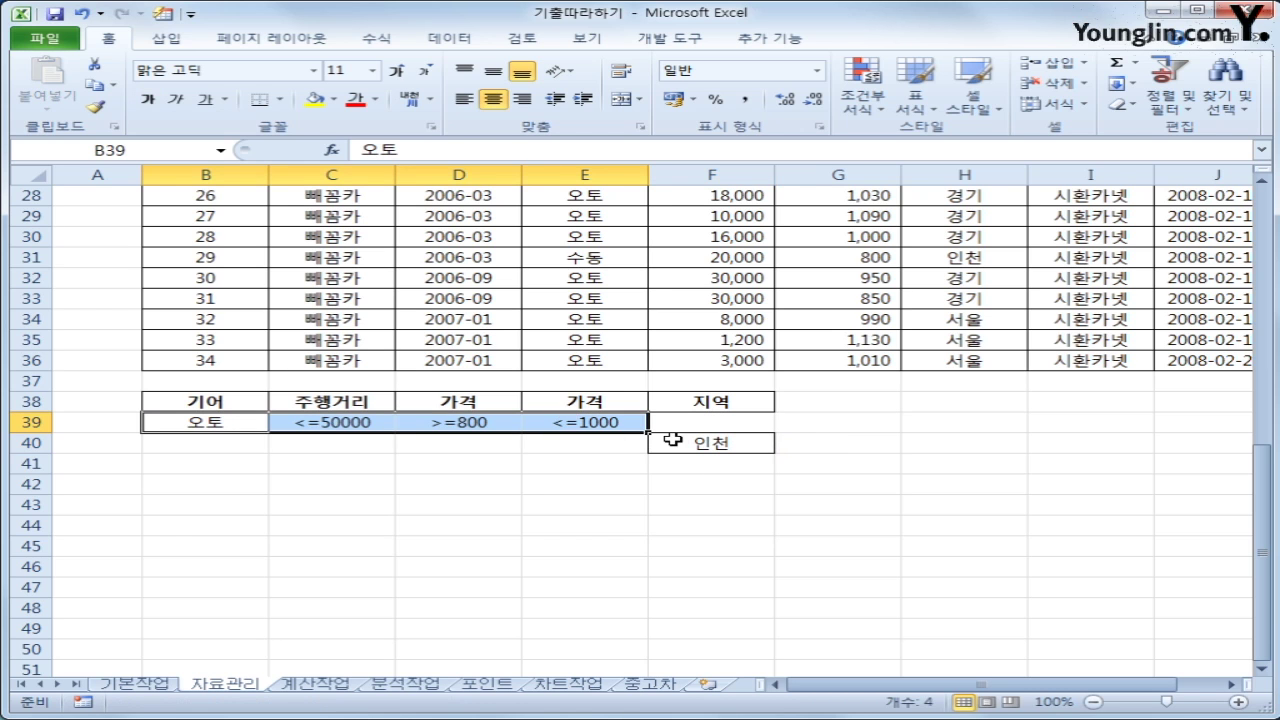
{"action": "left_click", "coordinate": [671, 440]}
{"action": "left_click_drag", "start_coordinate": [245, 428], "coordinate": [664, 440]}
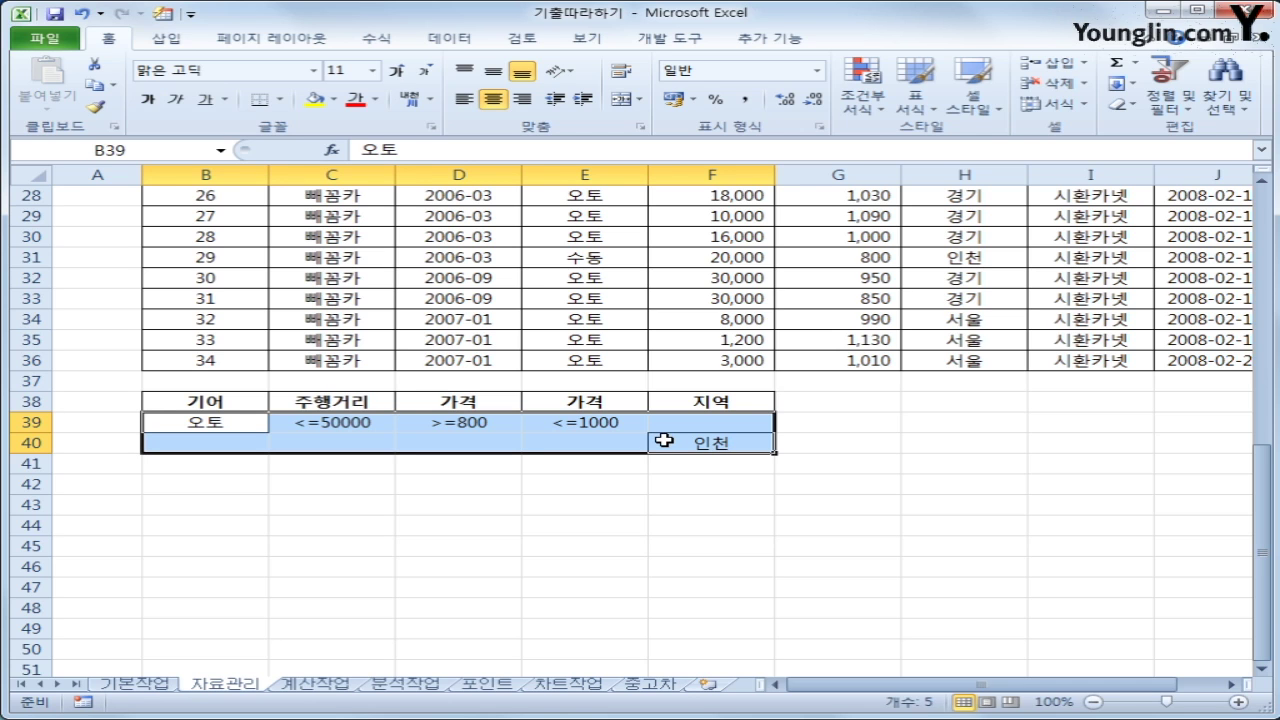
{"action": "left_click", "coordinate": [811, 520]}
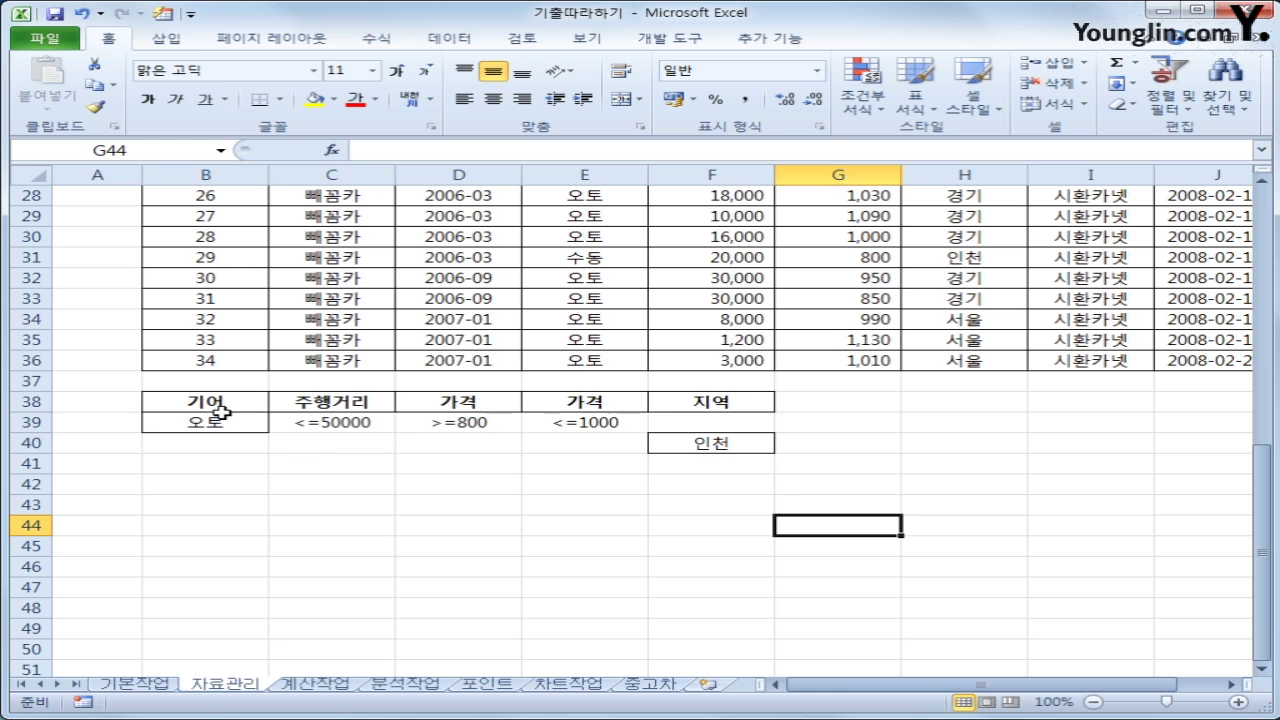
{"action": "left_click_drag", "start_coordinate": [226, 414], "coordinate": [684, 446]}
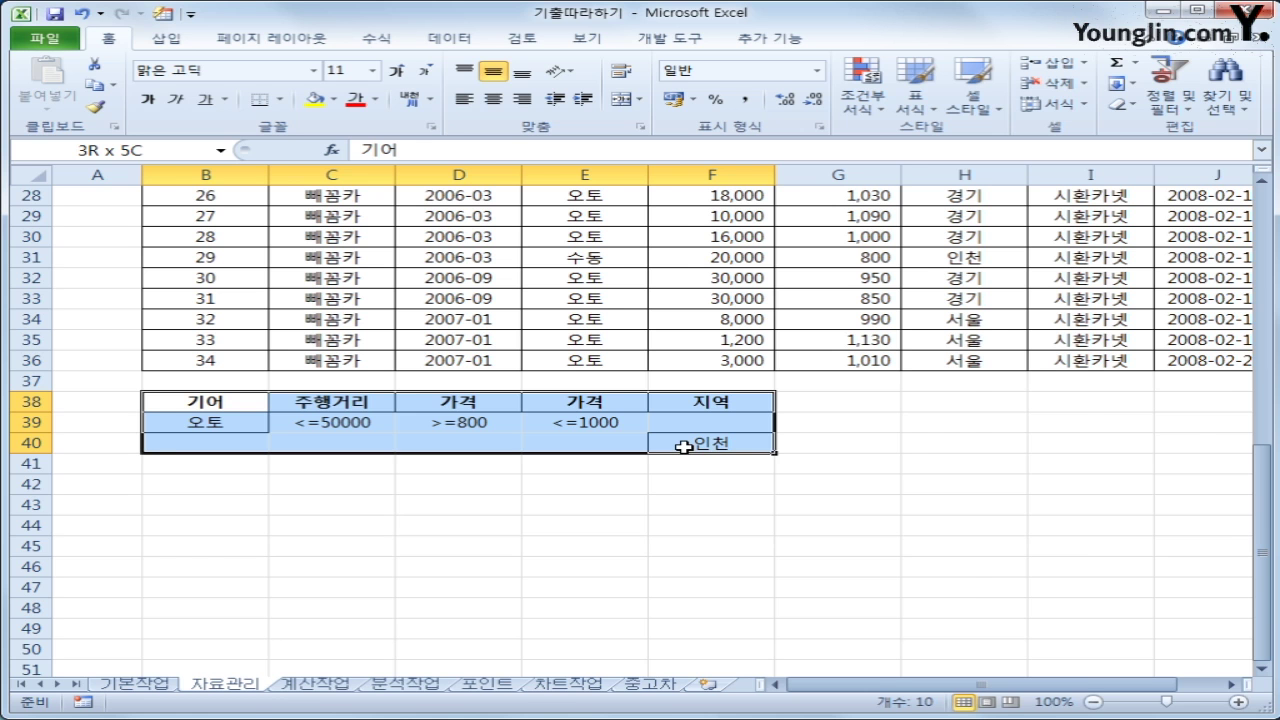
Copy the 등록번호, 연식, 기어, 주행거리, 가격 and 지역 headings from row 2 into B45:G45 as the extraction headings
{"action": "left_click_drag", "start_coordinate": [684, 447], "coordinate": [683, 447]}
{"action": "scroll", "coordinate": [680, 448], "scroll_direction": "up", "scroll_amount": 8}
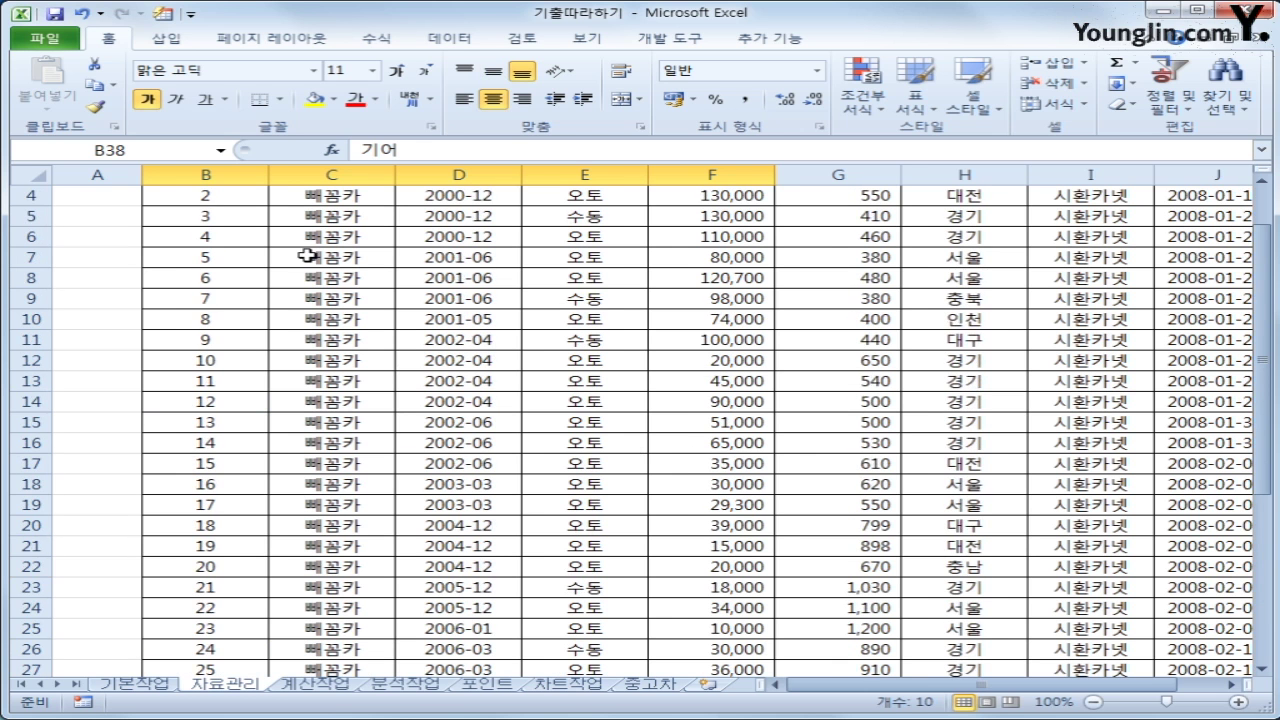
{"action": "scroll", "coordinate": [306, 256], "scroll_direction": "up", "scroll_amount": 1}
{"action": "left_click", "coordinate": [214, 217]}
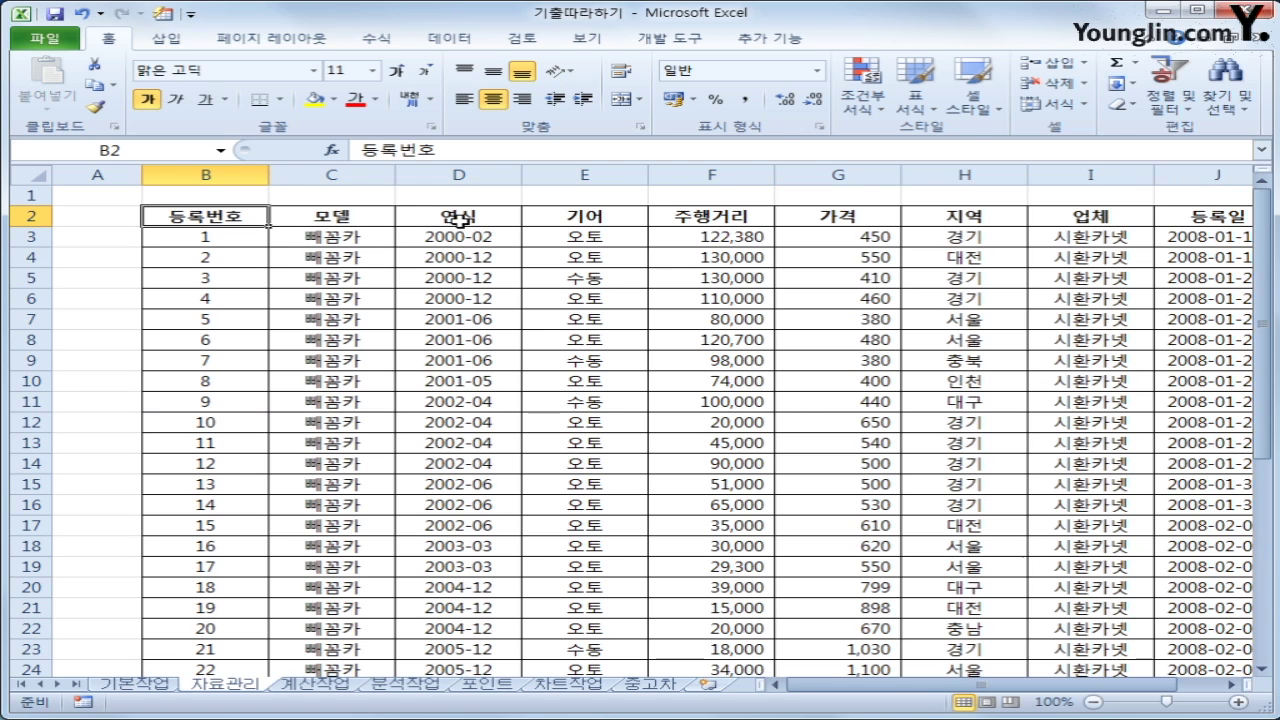
{"action": "left_click", "coordinate": [460, 219], "text": "ctrl"}
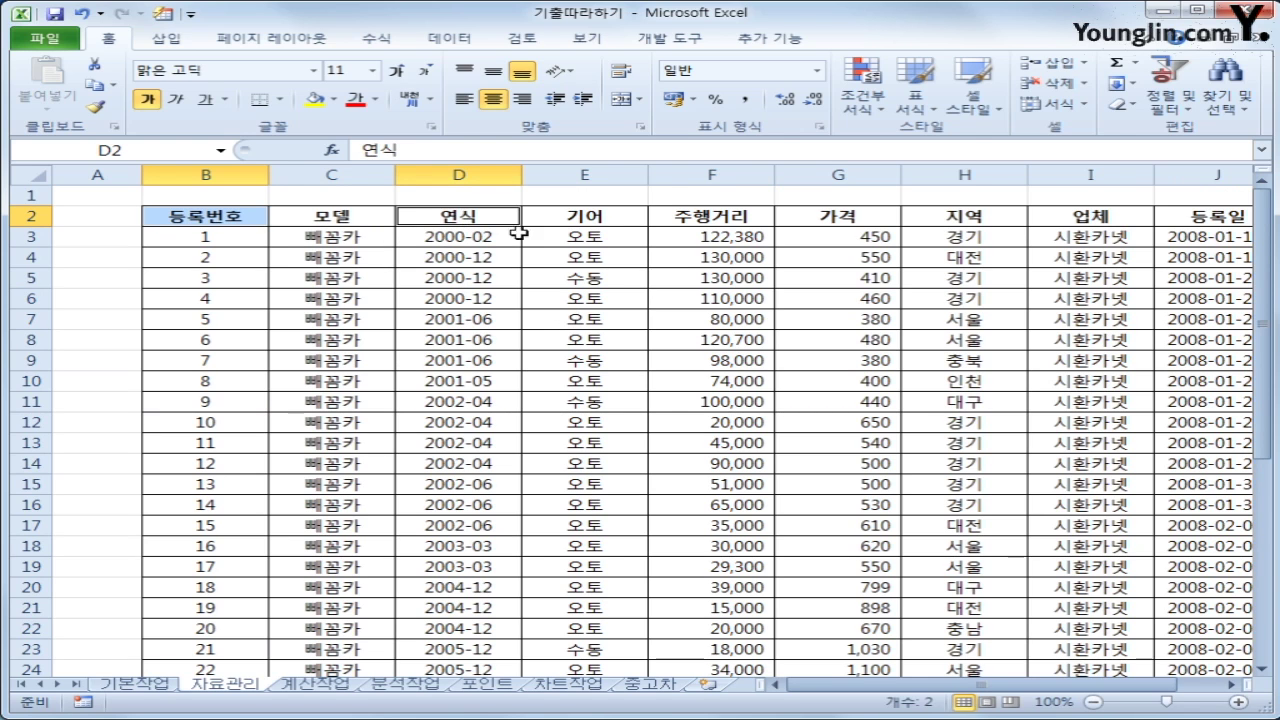
{"action": "left_click", "coordinate": [573, 217], "text": "ctrl"}
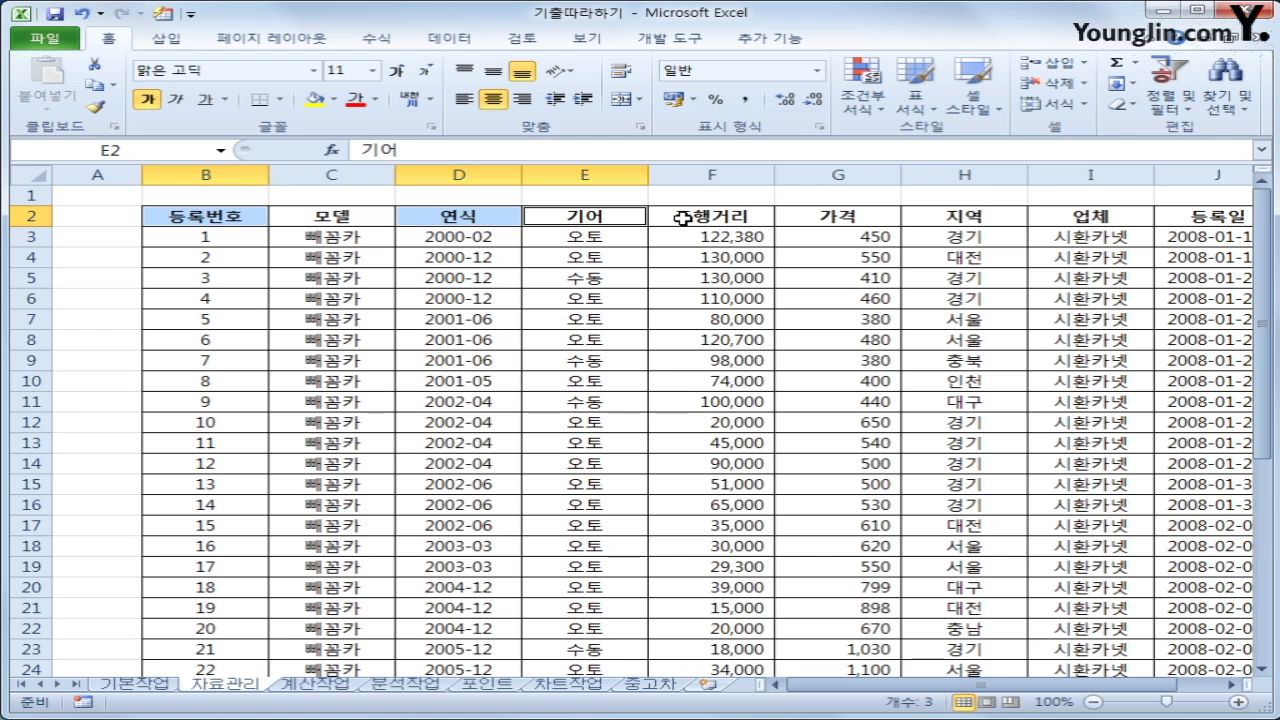
{"action": "left_click", "coordinate": [682, 218], "text": "ctrl"}
{"action": "left_click", "coordinate": [815, 217], "text": "ctrl"}
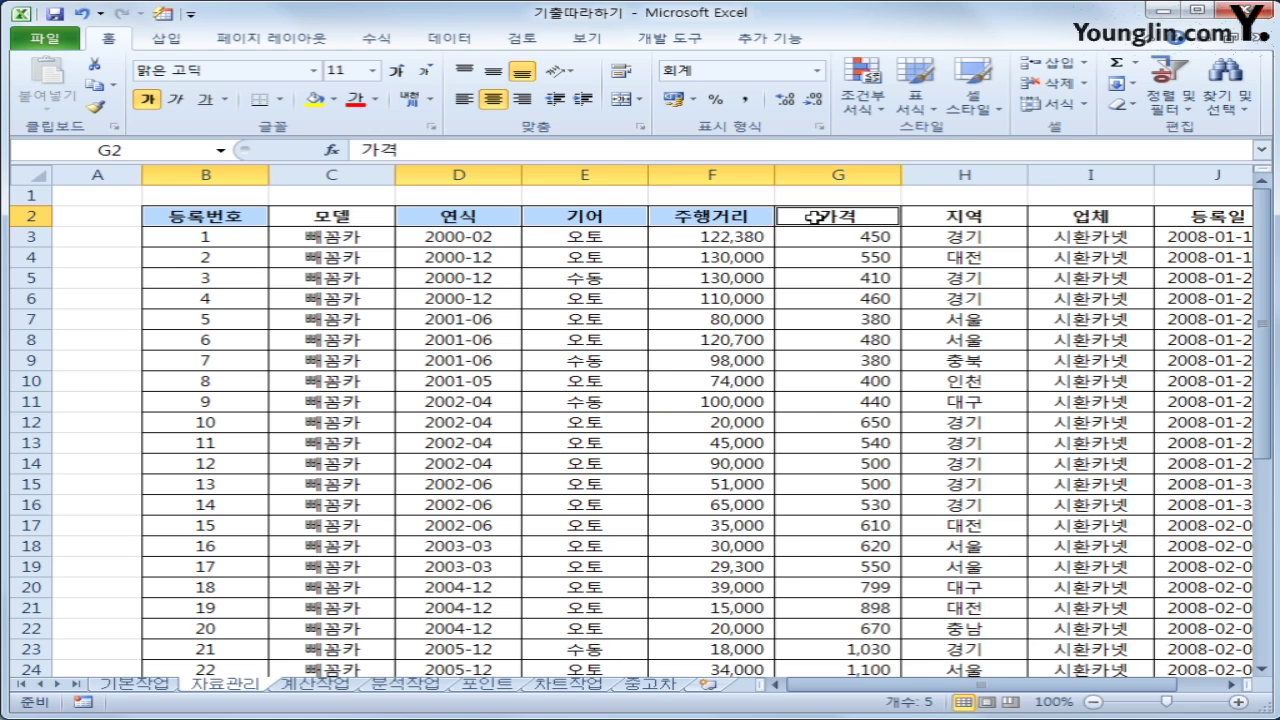
{"action": "left_click", "coordinate": [935, 216], "text": "ctrl"}
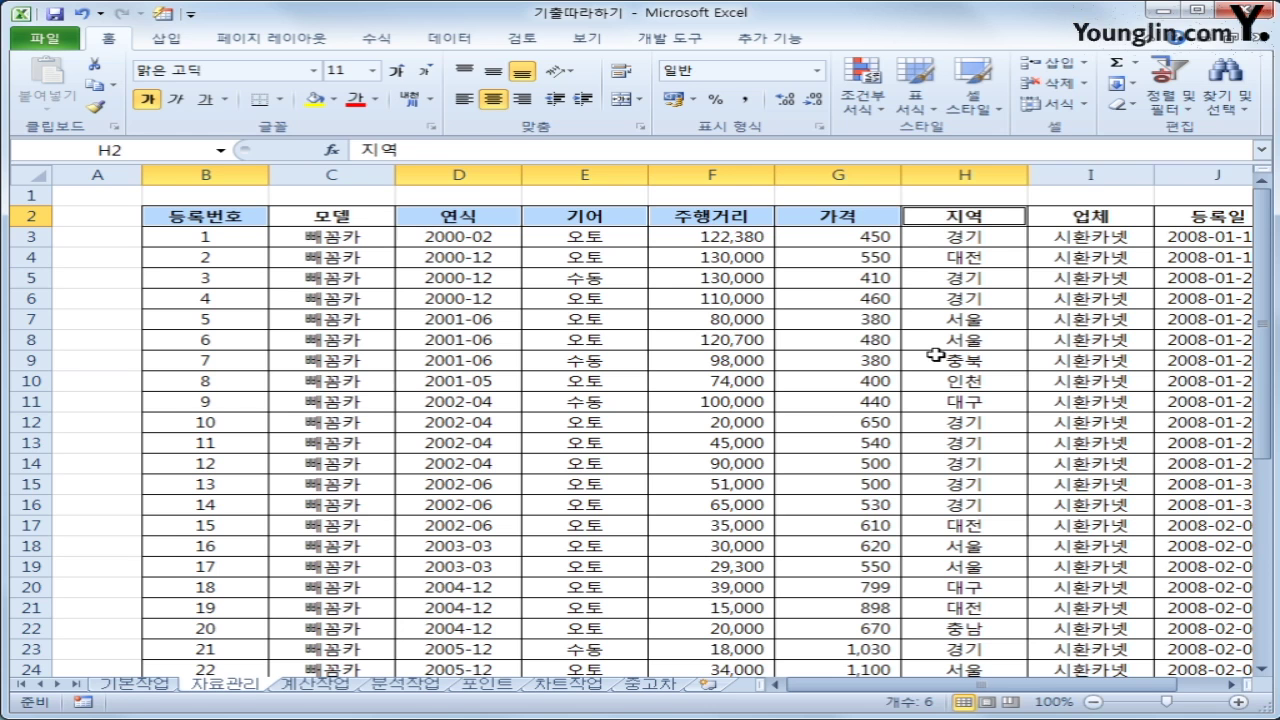
{"action": "key", "text": "ctrl+c"}
{"action": "scroll", "coordinate": [480, 374], "scroll_direction": "down", "scroll_amount": 9}
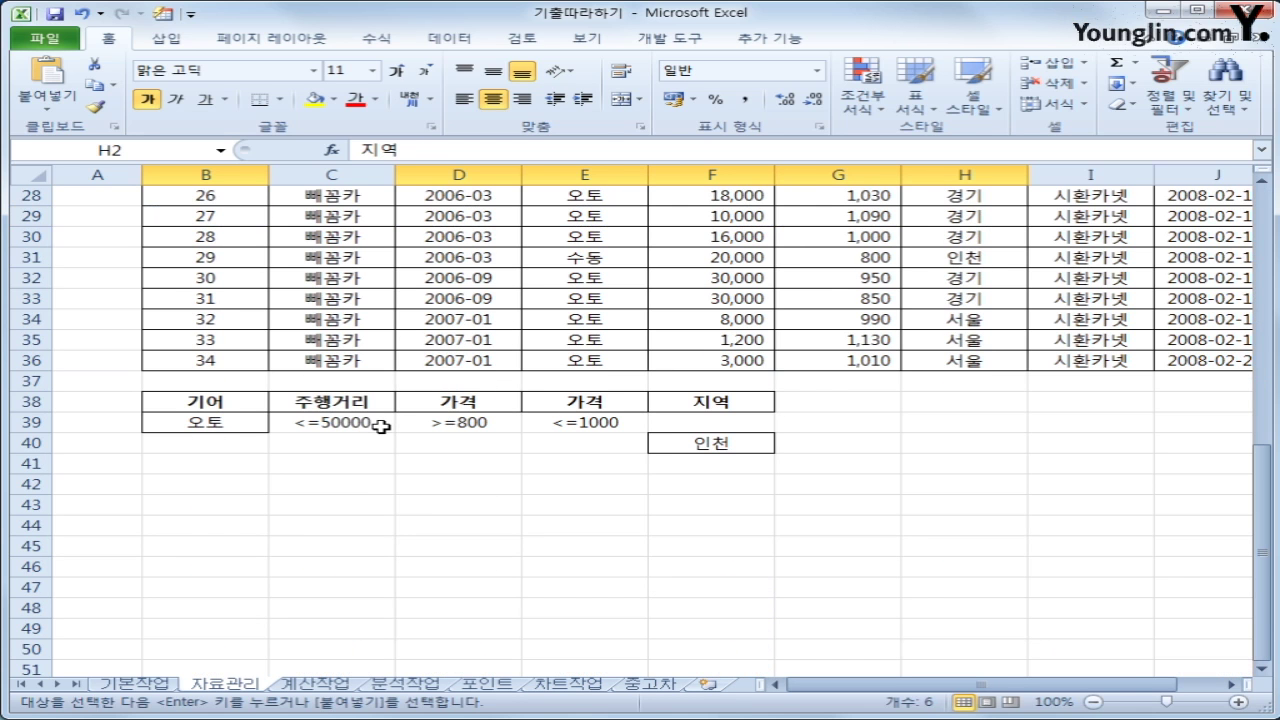
{"action": "left_click", "coordinate": [202, 549]}
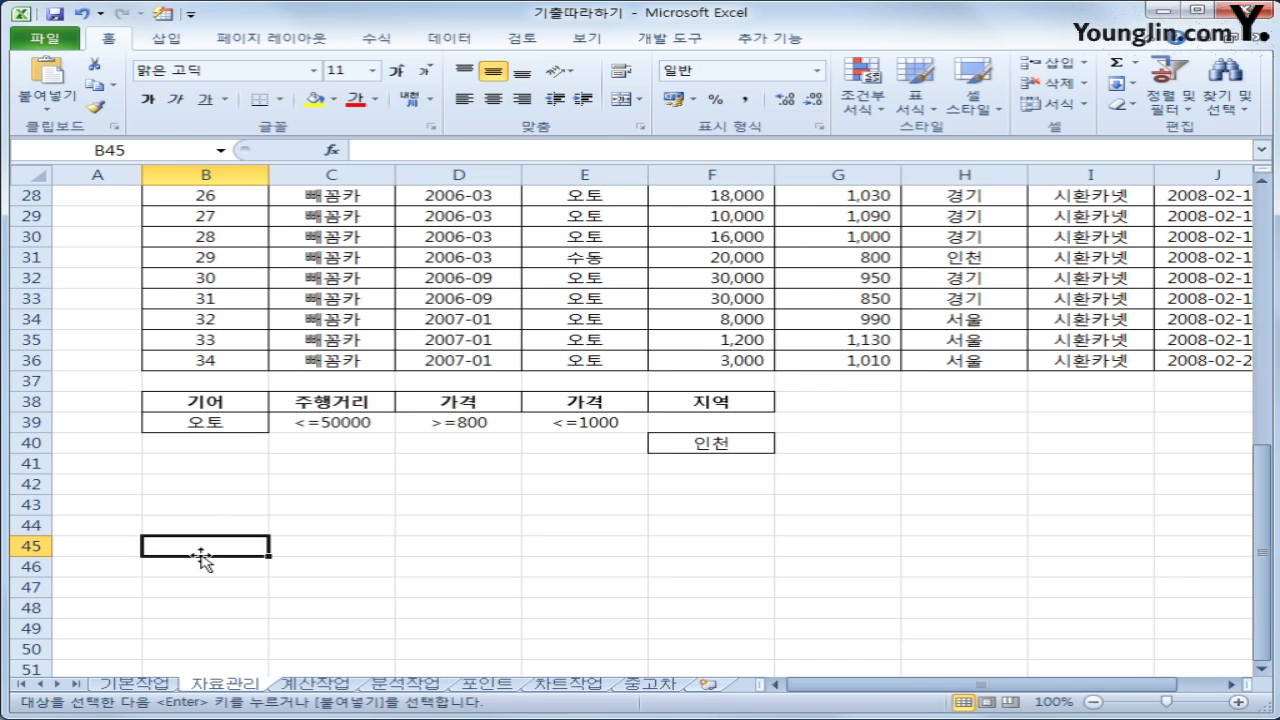
{"action": "key", "text": "ctrl+v"}
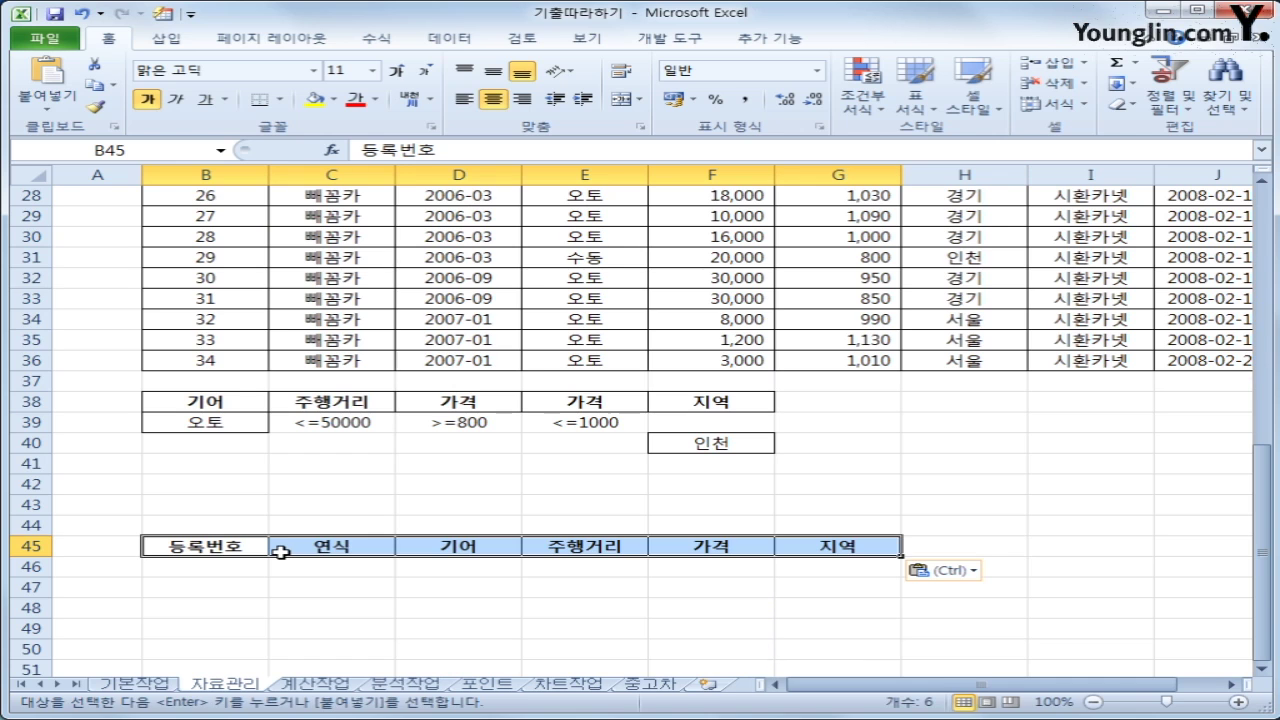
Start an Advanced Filter on the list B2:J36 and set its criteria range to B38:F40
{"action": "left_click", "coordinate": [316, 241]}
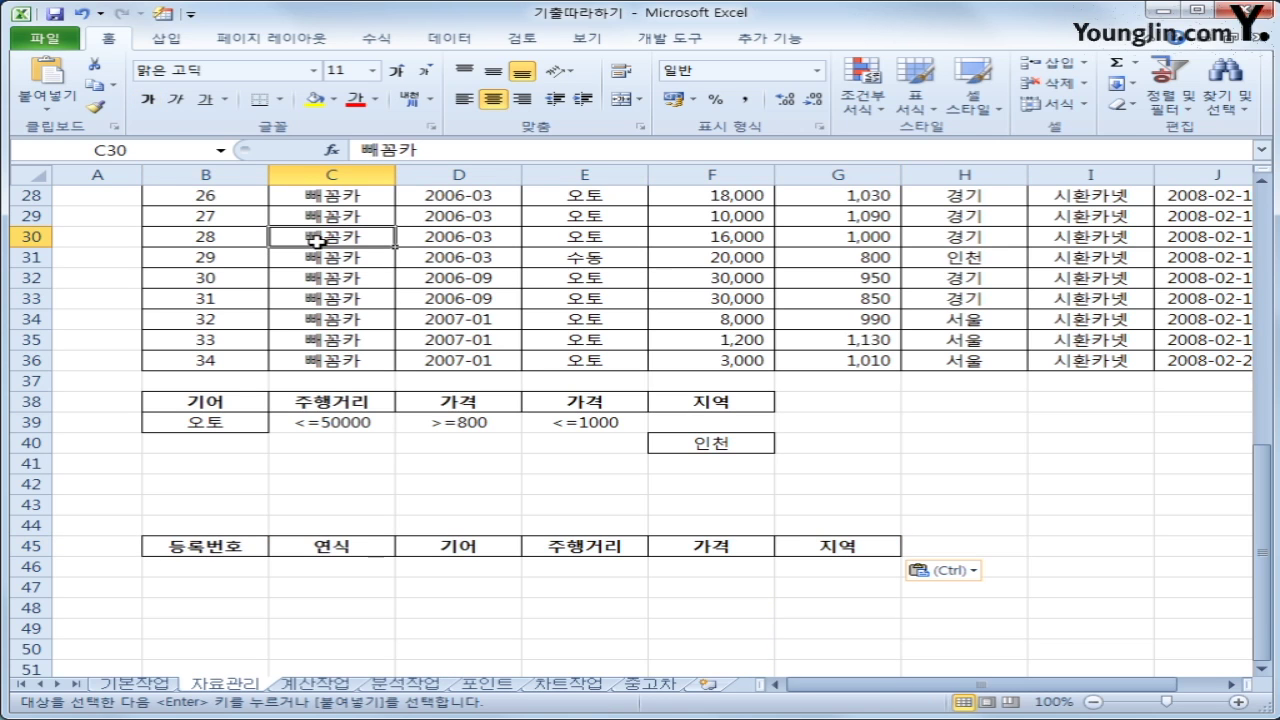
{"action": "left_click", "coordinate": [466, 40]}
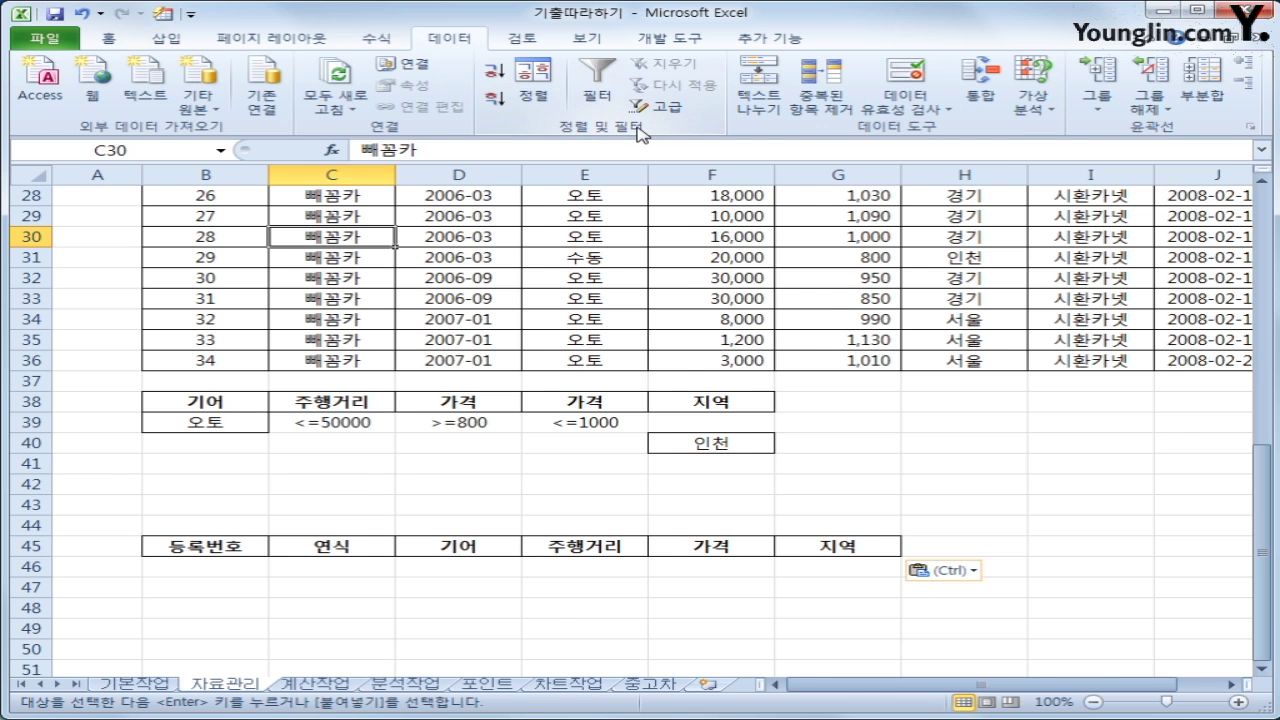
{"action": "left_click", "coordinate": [660, 106]}
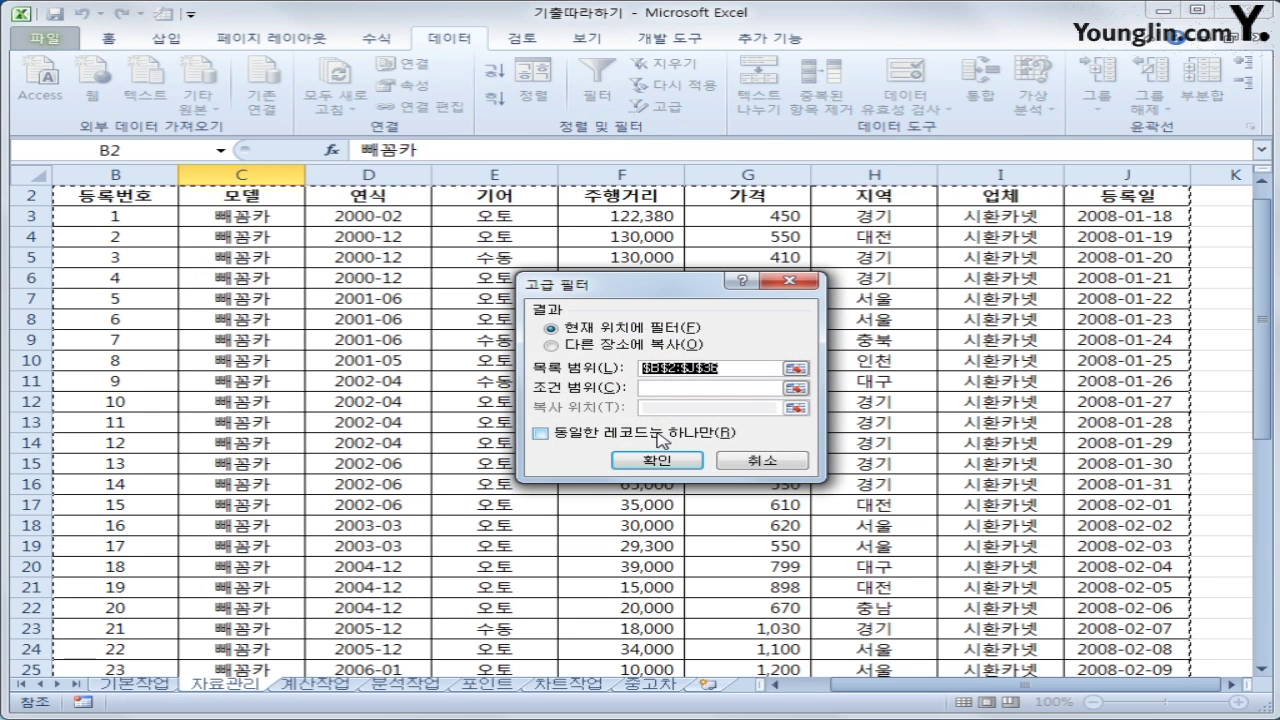
{"action": "left_click", "coordinate": [665, 389]}
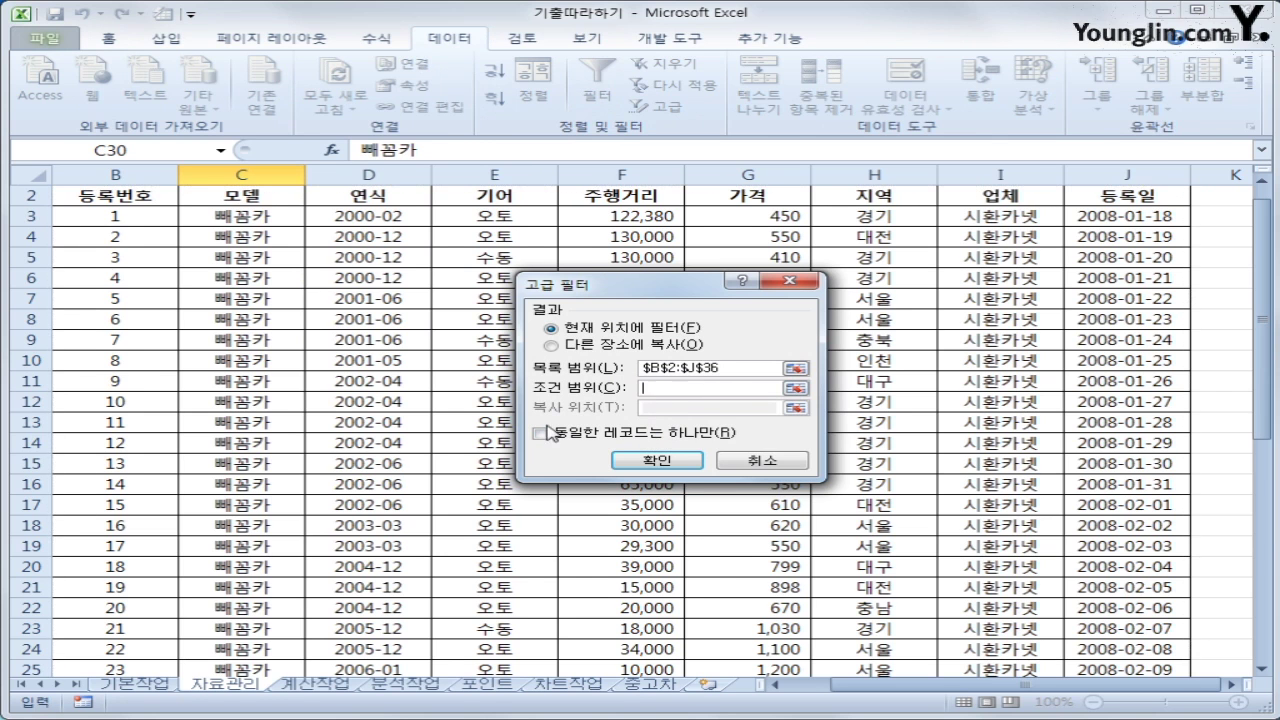
{"action": "scroll", "coordinate": [408, 449], "scroll_direction": "down", "scroll_amount": 8}
{"action": "left_click_drag", "start_coordinate": [134, 440], "coordinate": [594, 483]}
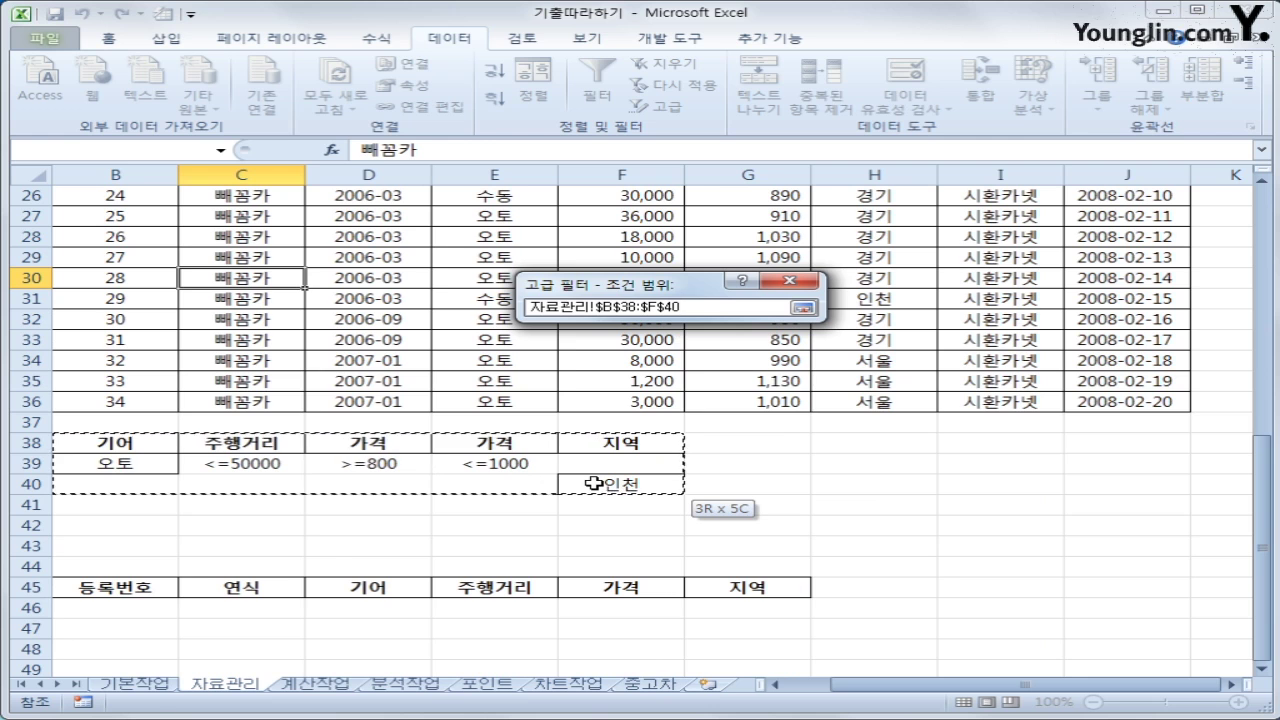
{"action": "left_click_drag", "start_coordinate": [594, 483], "coordinate": [594, 483]}
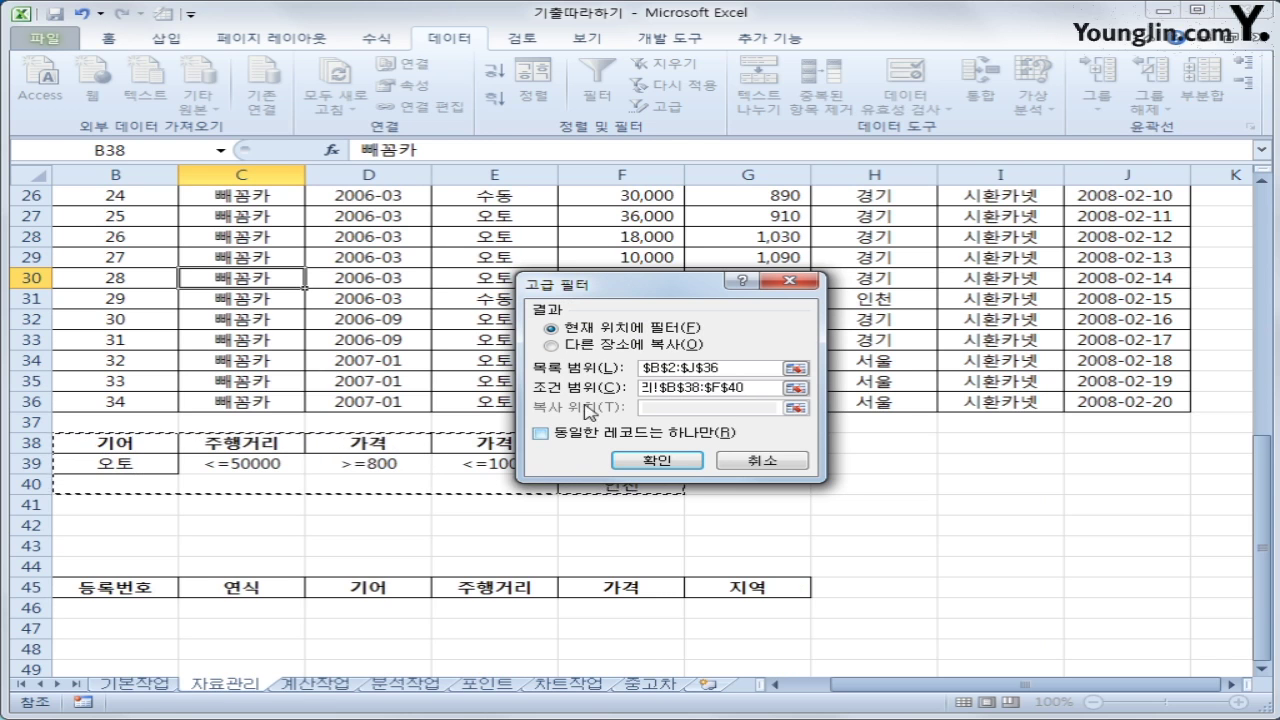
Set the filter to copy to another location, choose B45:G45 as the copy destination, and run it
{"action": "left_click", "coordinate": [592, 347]}
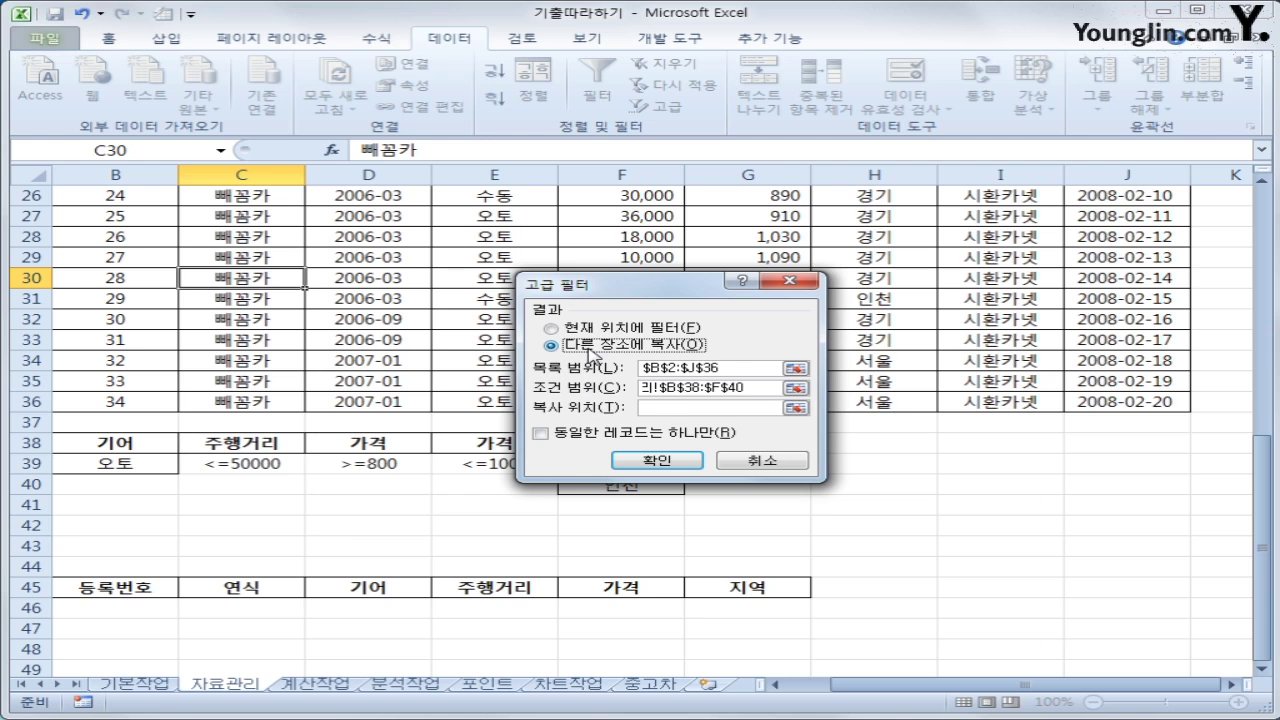
{"action": "left_click", "coordinate": [675, 407]}
{"action": "left_click_drag", "start_coordinate": [147, 593], "coordinate": [718, 593]}
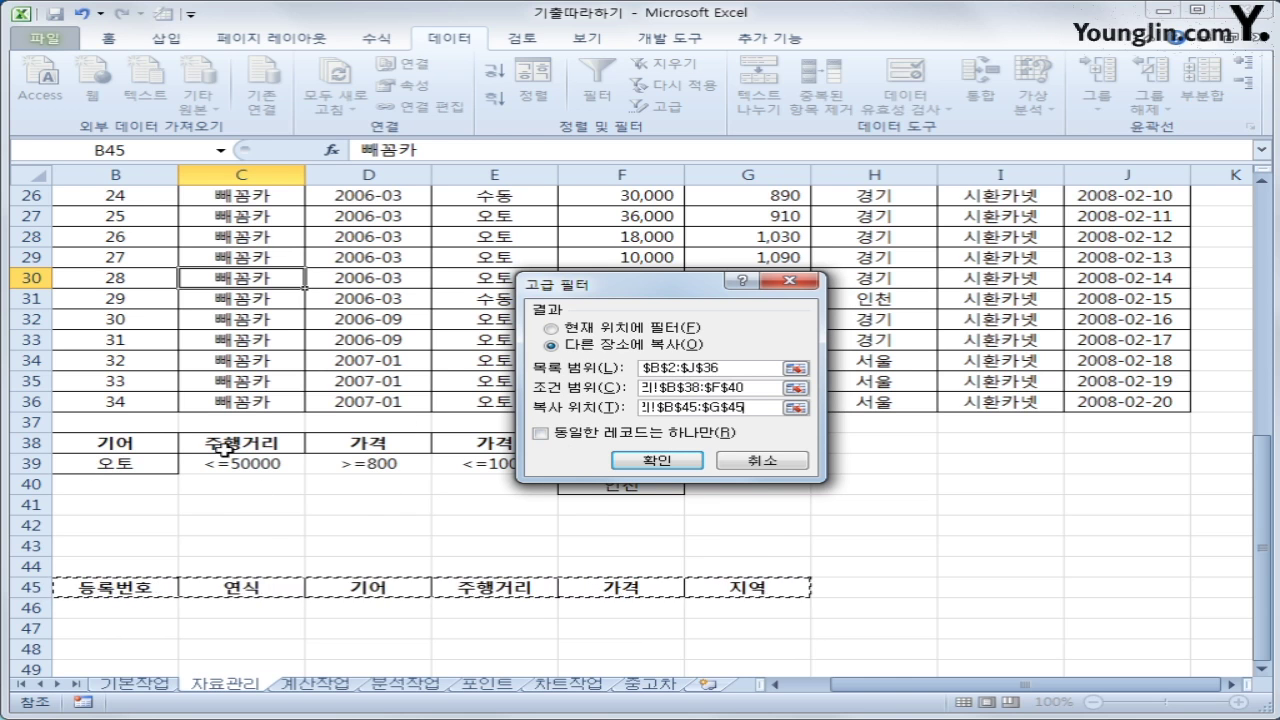
{"action": "left_click", "coordinate": [742, 393]}
{"action": "double_click", "coordinate": [742, 393]}
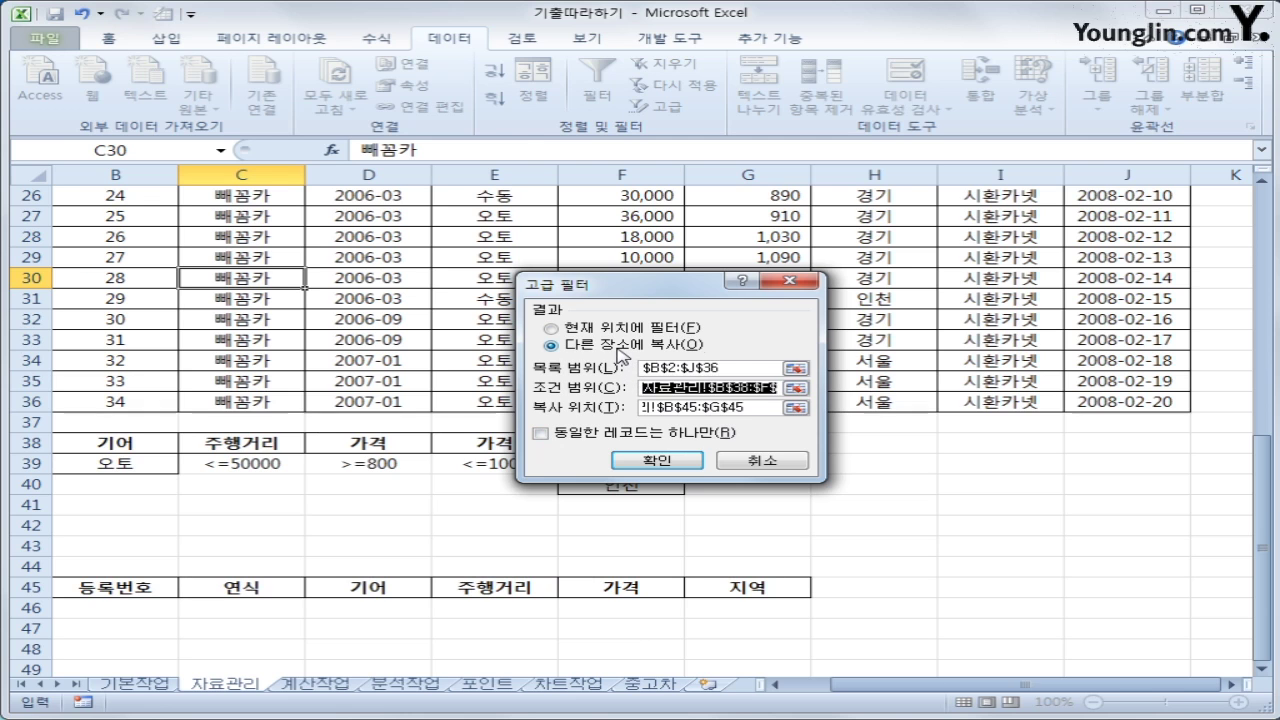
{"action": "left_click", "coordinate": [618, 350]}
{"action": "left_click_drag", "start_coordinate": [745, 408], "coordinate": [634, 408]}
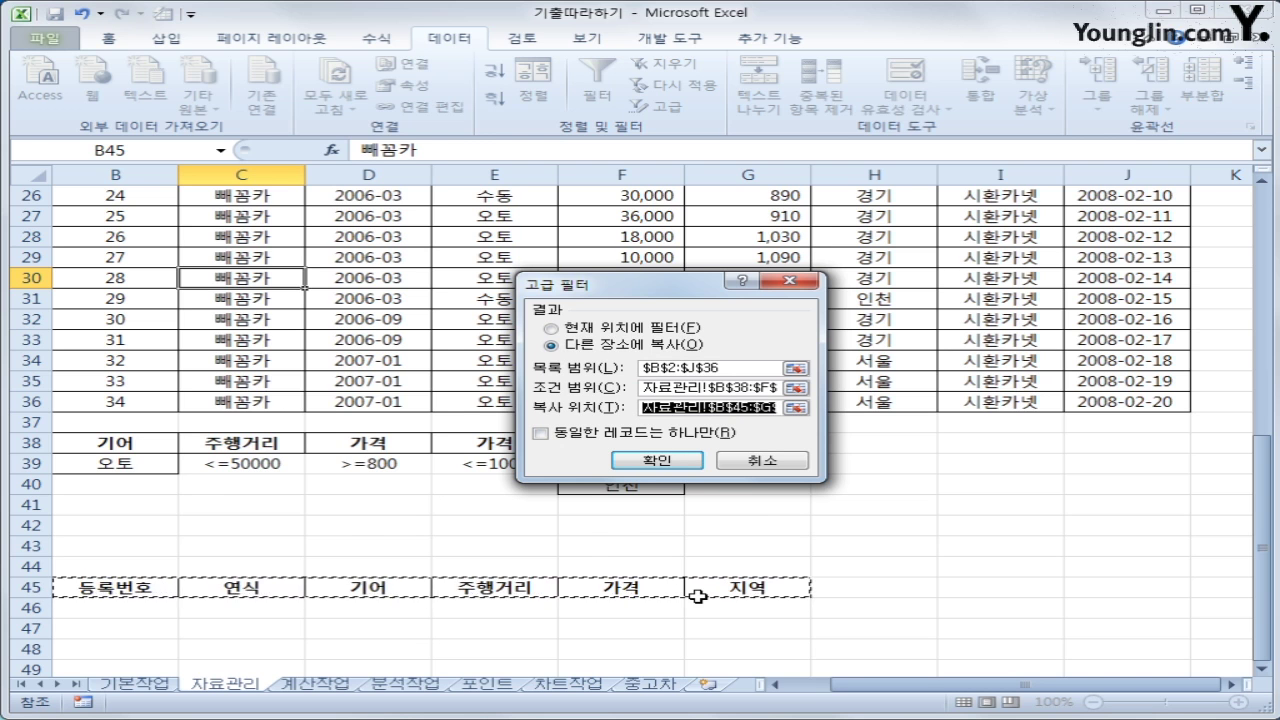
{"action": "left_click", "coordinate": [631, 462]}
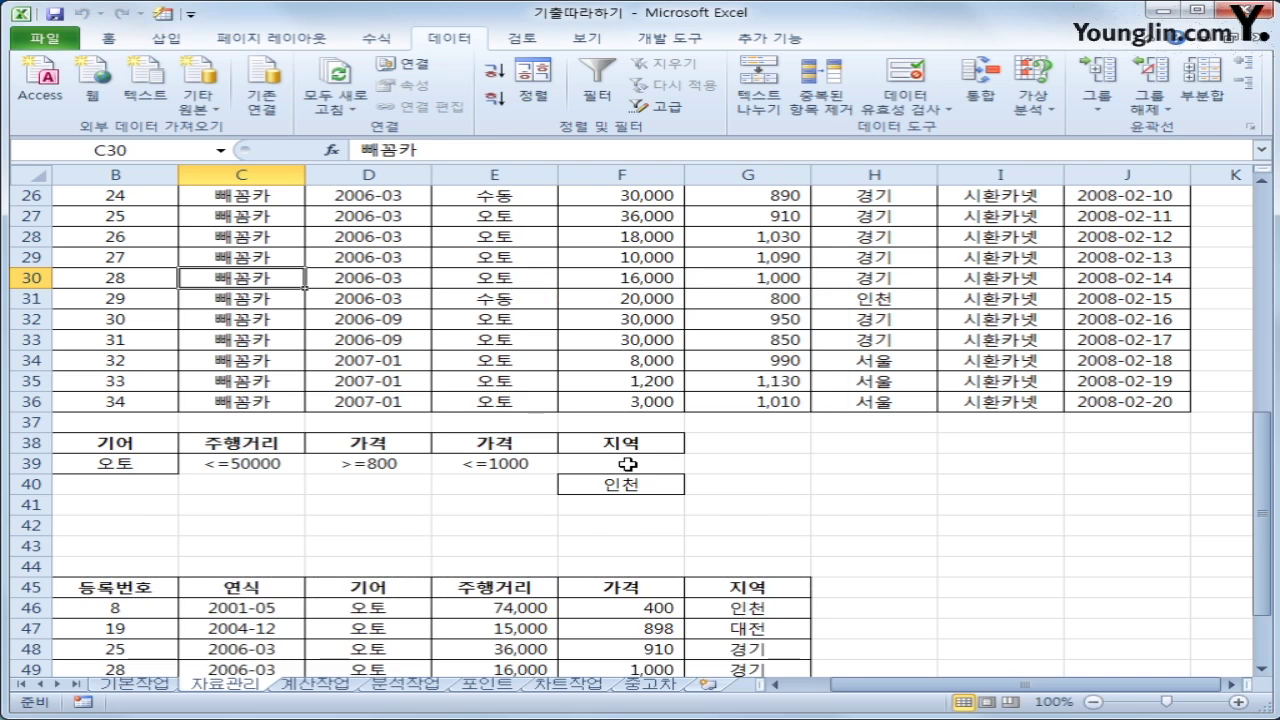
Select the extracted table B45:G53 for review and compare it with the criteria and source records
{"action": "scroll", "coordinate": [614, 463], "scroll_direction": "down", "scroll_amount": 4}
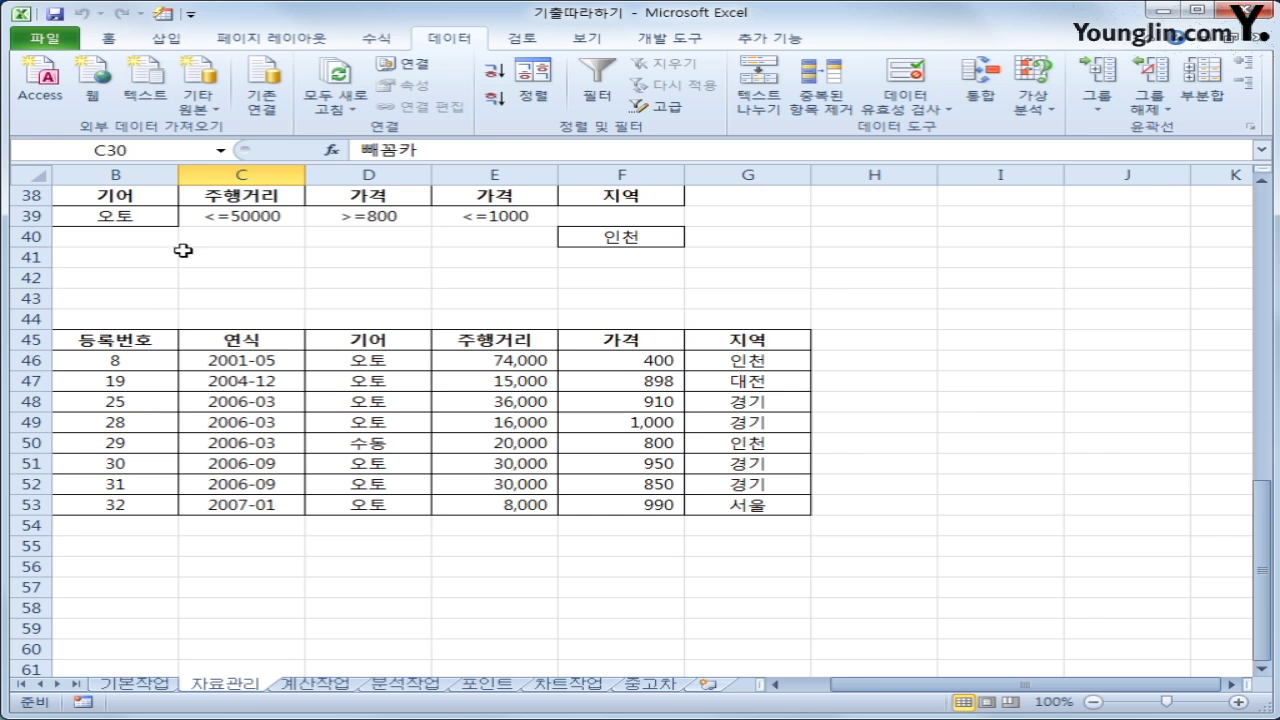
{"action": "left_click_drag", "start_coordinate": [140, 338], "coordinate": [738, 503]}
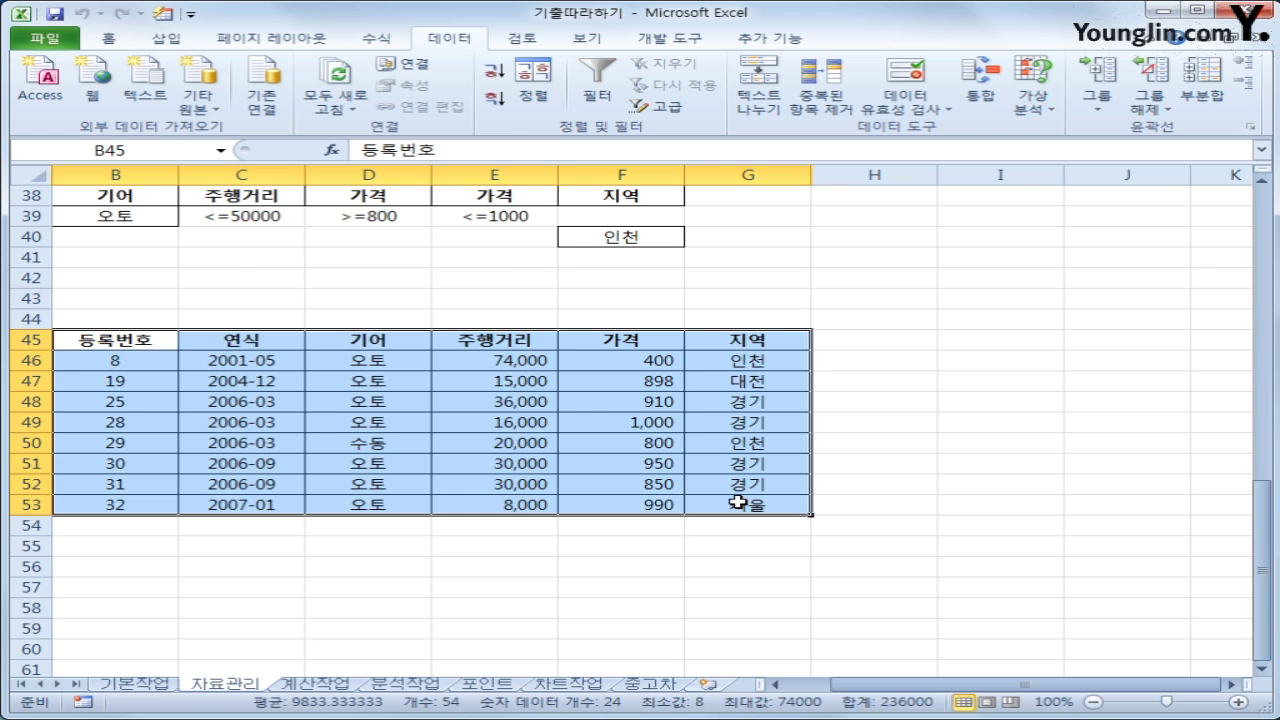
{"action": "scroll", "coordinate": [738, 503], "scroll_direction": "up", "scroll_amount": 9}
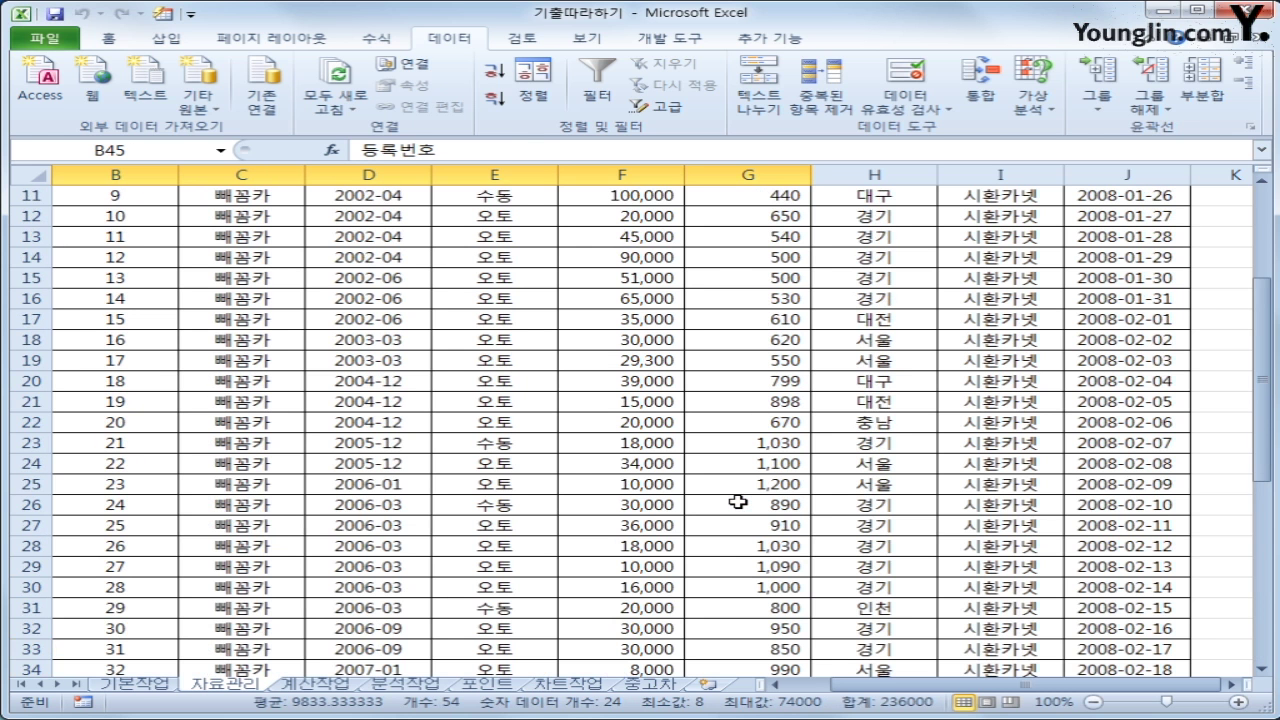
{"action": "scroll", "coordinate": [744, 502], "scroll_direction": "down", "scroll_amount": 7}
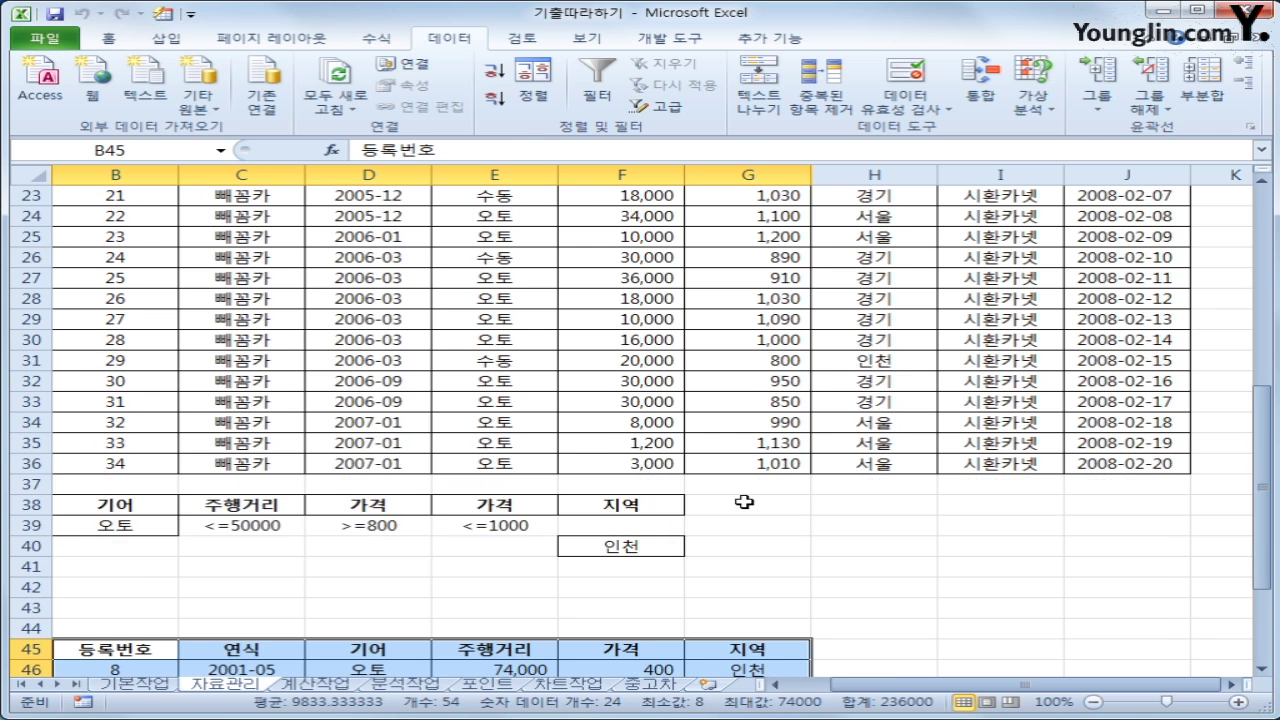
{"action": "scroll", "coordinate": [744, 502], "scroll_direction": "up", "scroll_amount": 10}
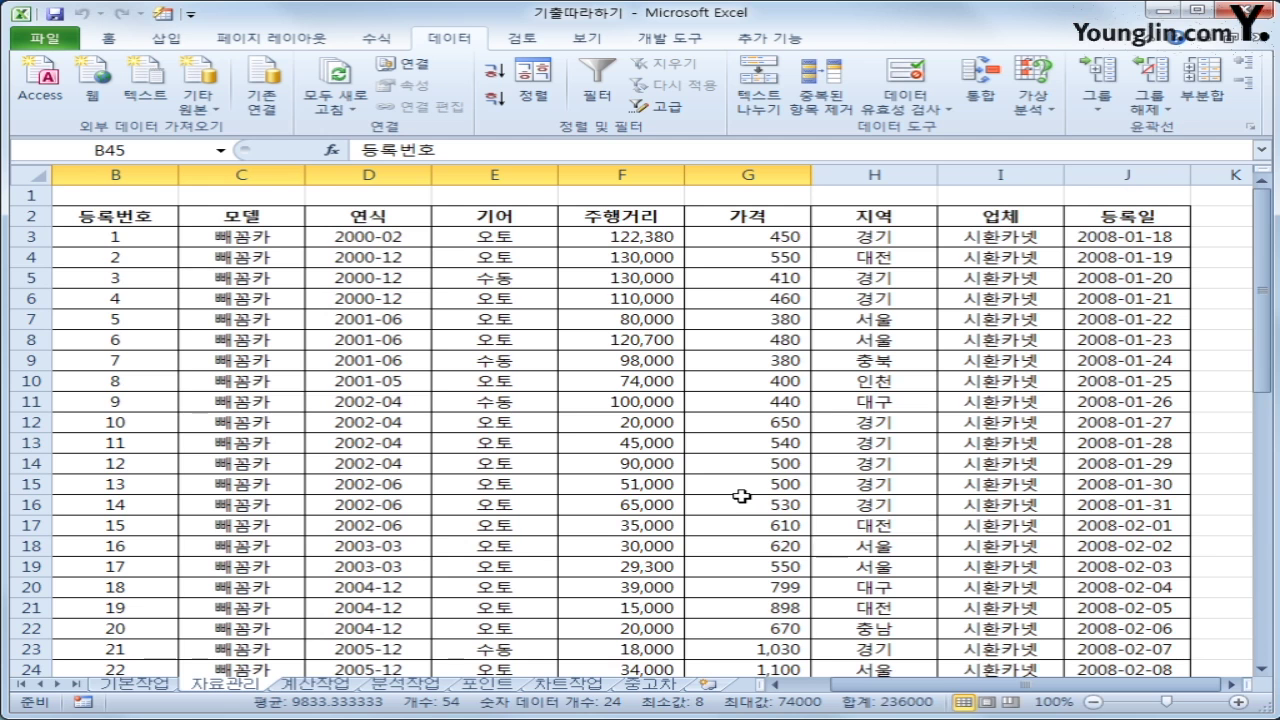
{"action": "left_click_drag", "start_coordinate": [945, 690], "coordinate": [889, 692]}
{"action": "left_click_drag", "start_coordinate": [228, 218], "coordinate": [1220, 224]}
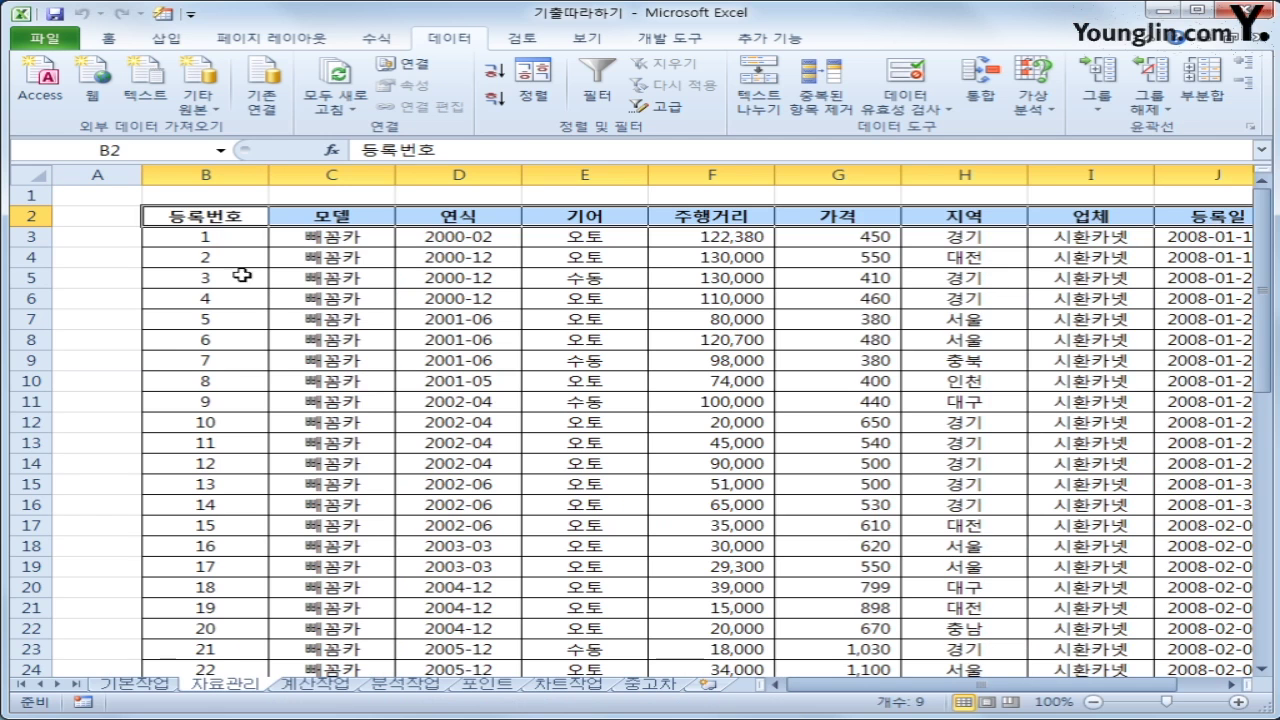
{"action": "left_click", "coordinate": [222, 240]}
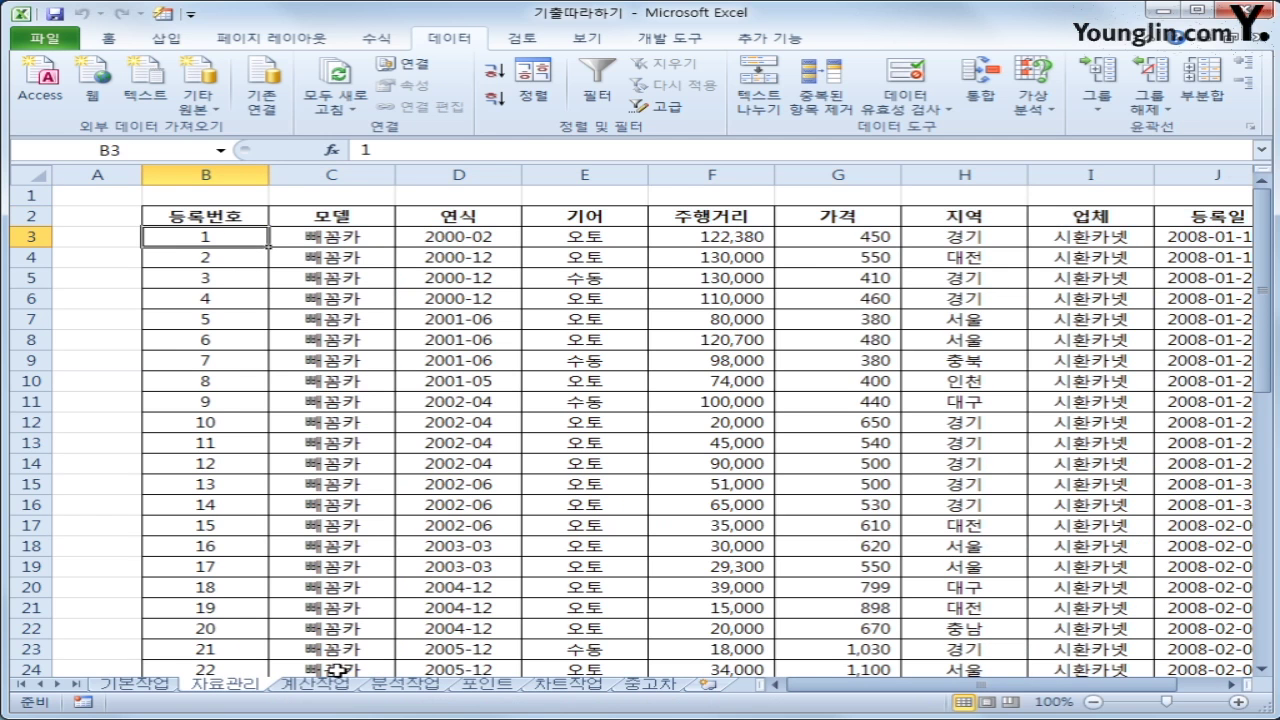
{"action": "scroll", "coordinate": [858, 632], "scroll_direction": "down", "scroll_amount": 2}
{"action": "scroll", "coordinate": [858, 630], "scroll_direction": "down", "scroll_amount": 5}
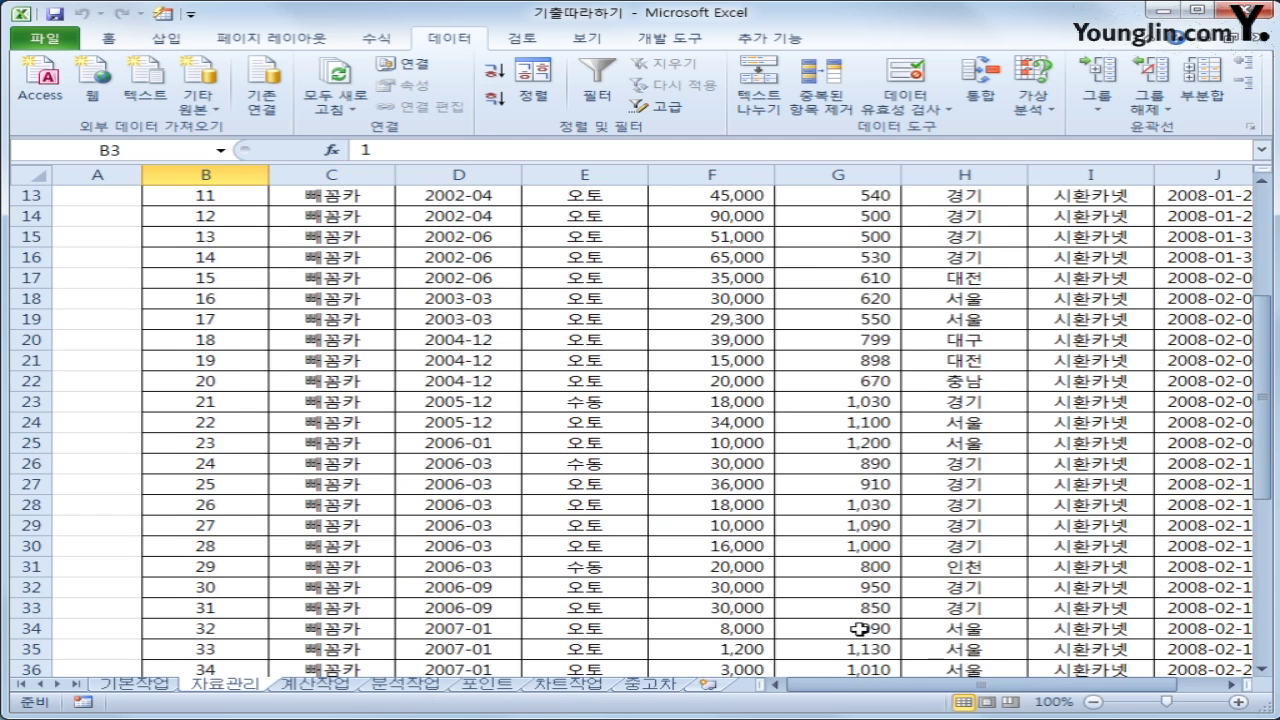
{"action": "scroll", "coordinate": [908, 686], "scroll_direction": "right", "scroll_amount": 1}
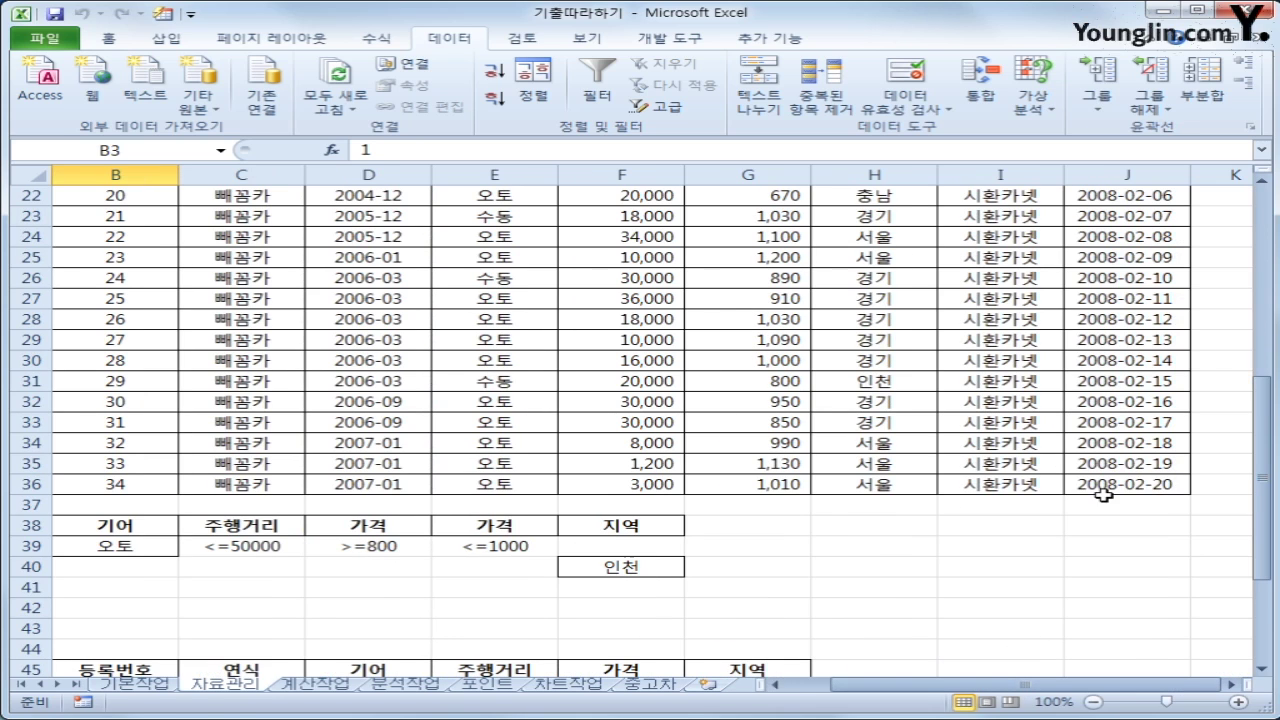
{"action": "left_click_drag", "start_coordinate": [1100, 494], "coordinate": [91, 234]}
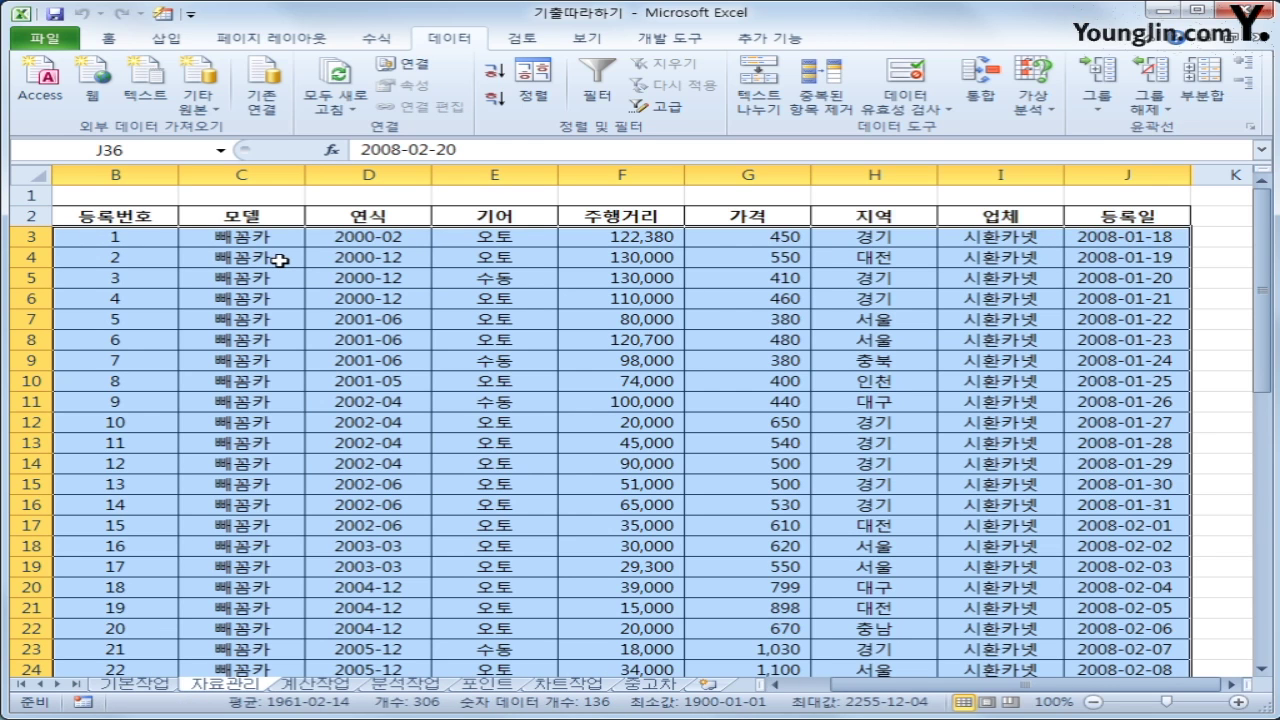
Create a new conditional formatting rule for the records B3:J36, using the rule type that determines cells with a formula
{"action": "left_click", "coordinate": [107, 237]}
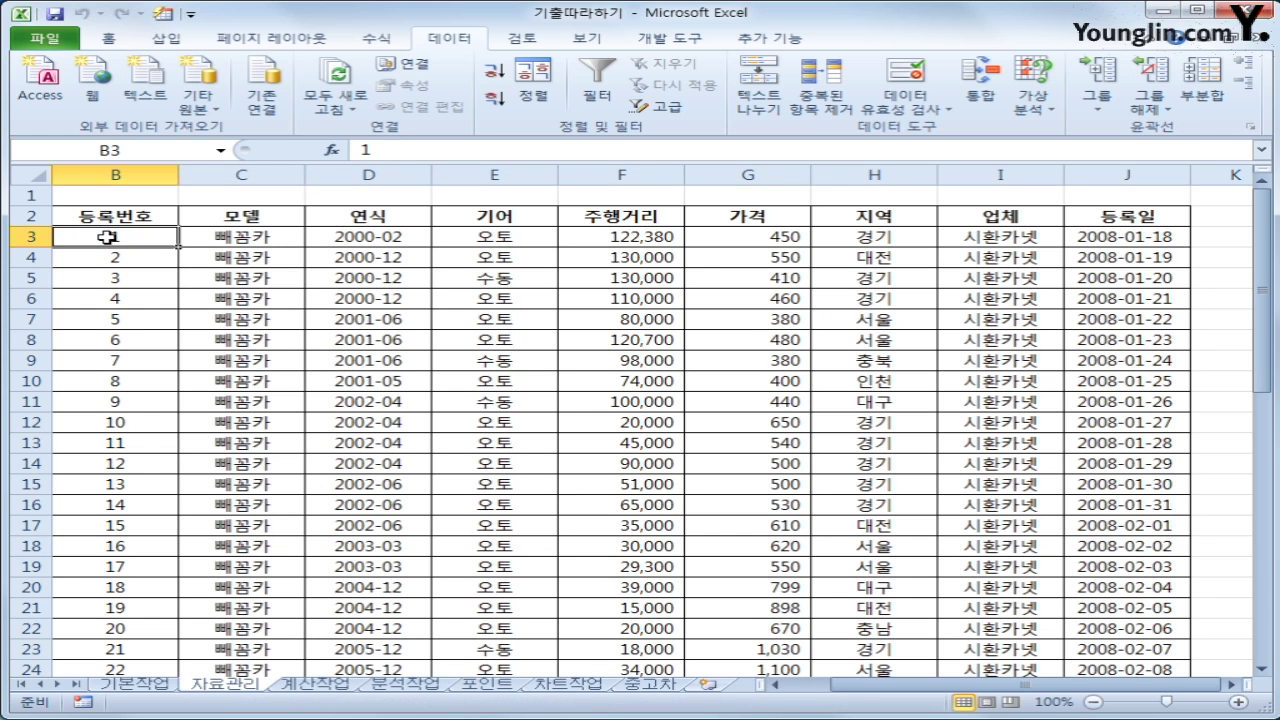
{"action": "left_click_drag", "start_coordinate": [107, 237], "coordinate": [1098, 632]}
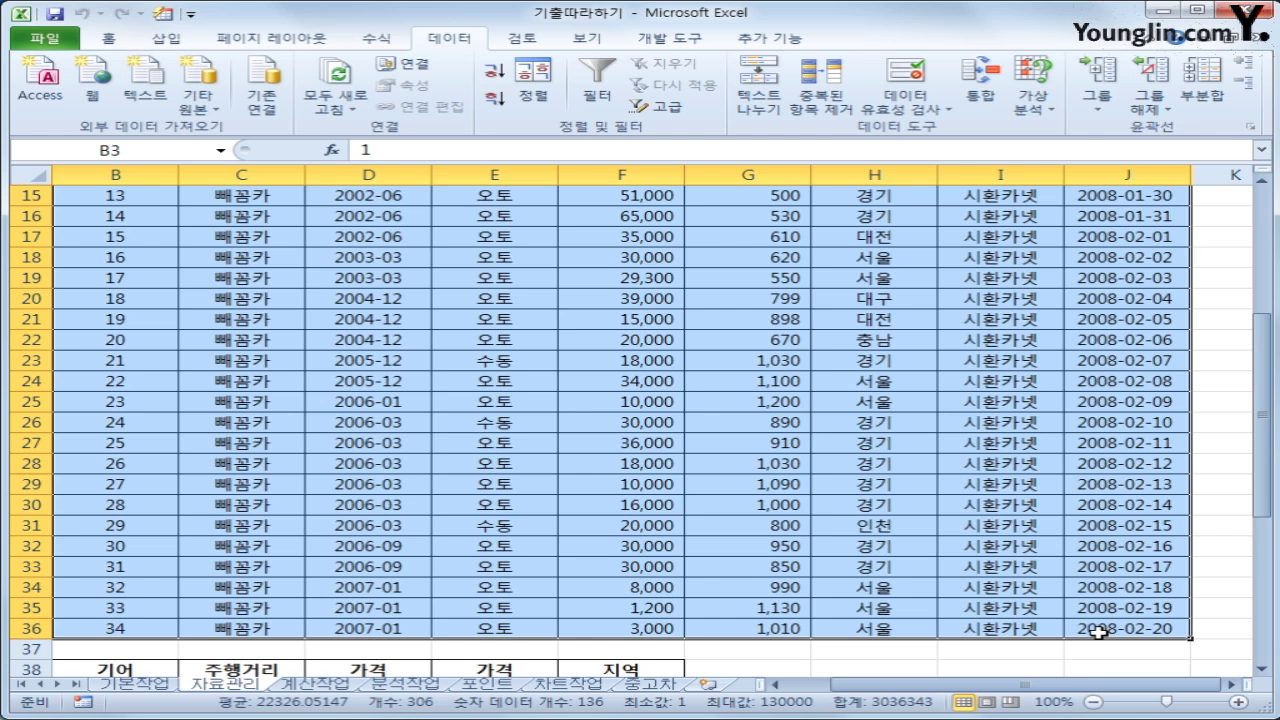
{"action": "scroll", "coordinate": [1099, 632], "scroll_direction": "up", "scroll_amount": 5}
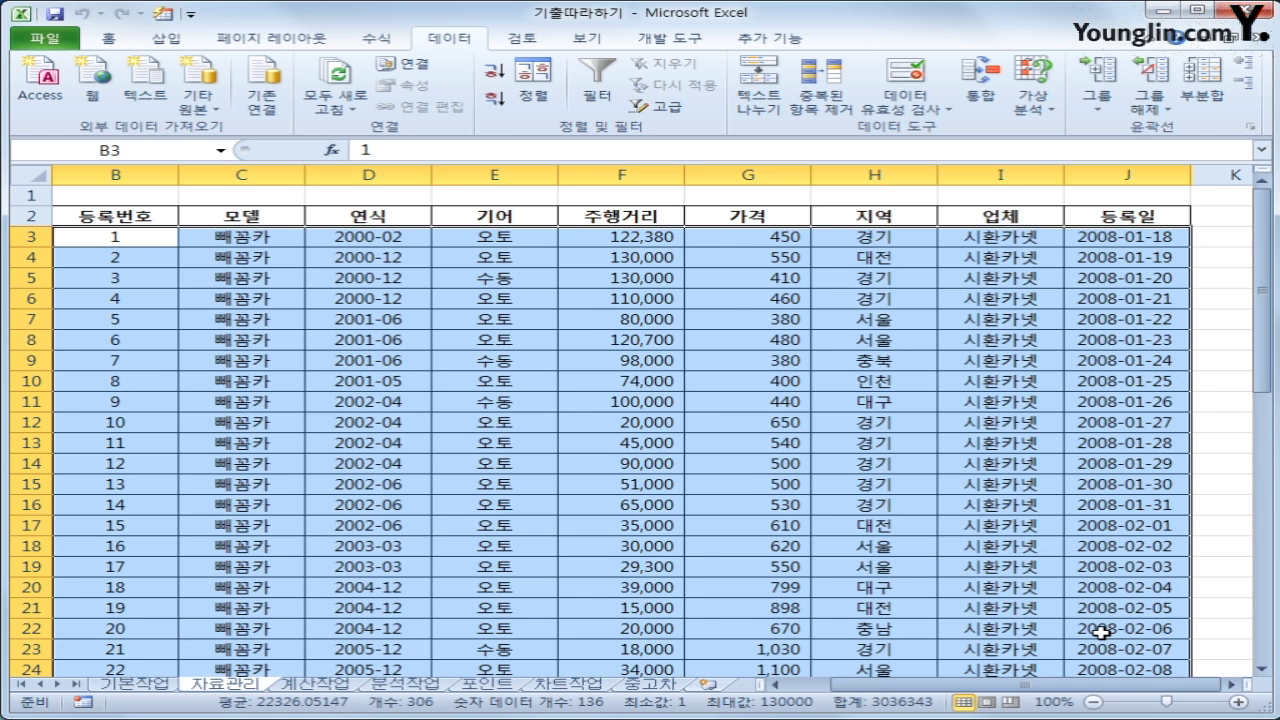
{"action": "left_click", "coordinate": [116, 39]}
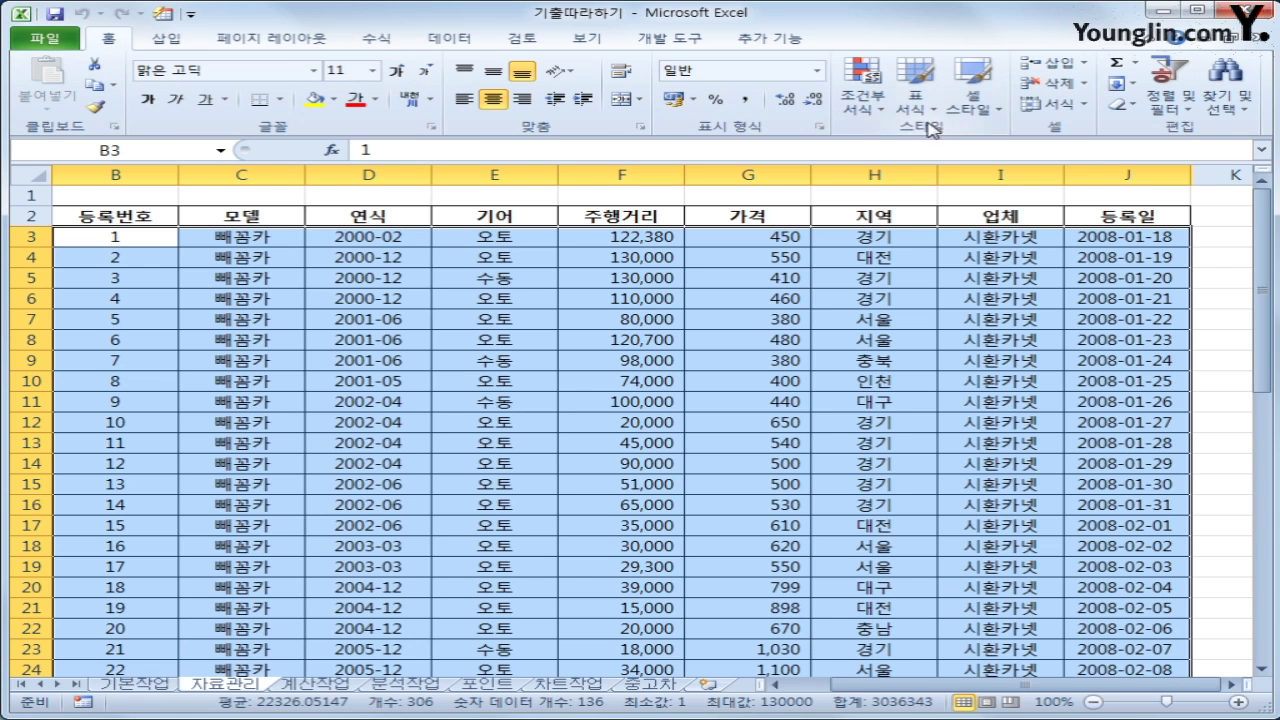
{"action": "left_click", "coordinate": [866, 110]}
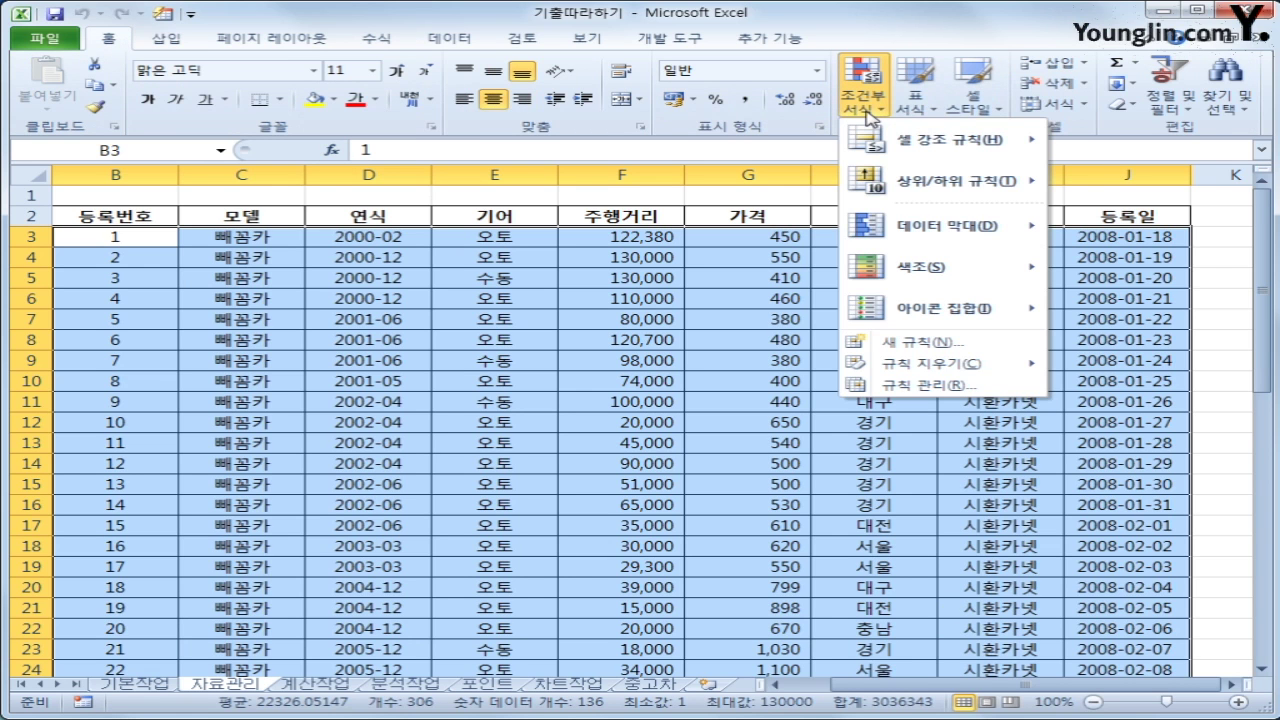
{"action": "left_click", "coordinate": [893, 345]}
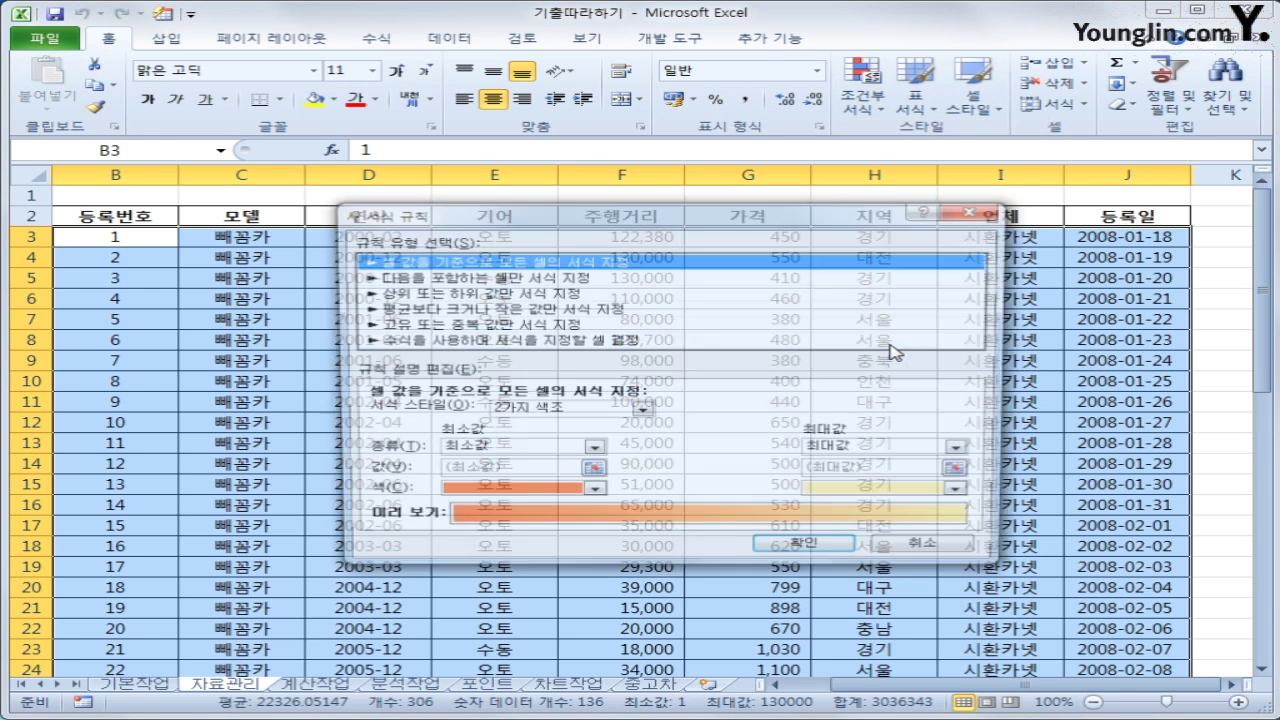
{"action": "left_click_drag", "start_coordinate": [600, 216], "coordinate": [581, 283]}
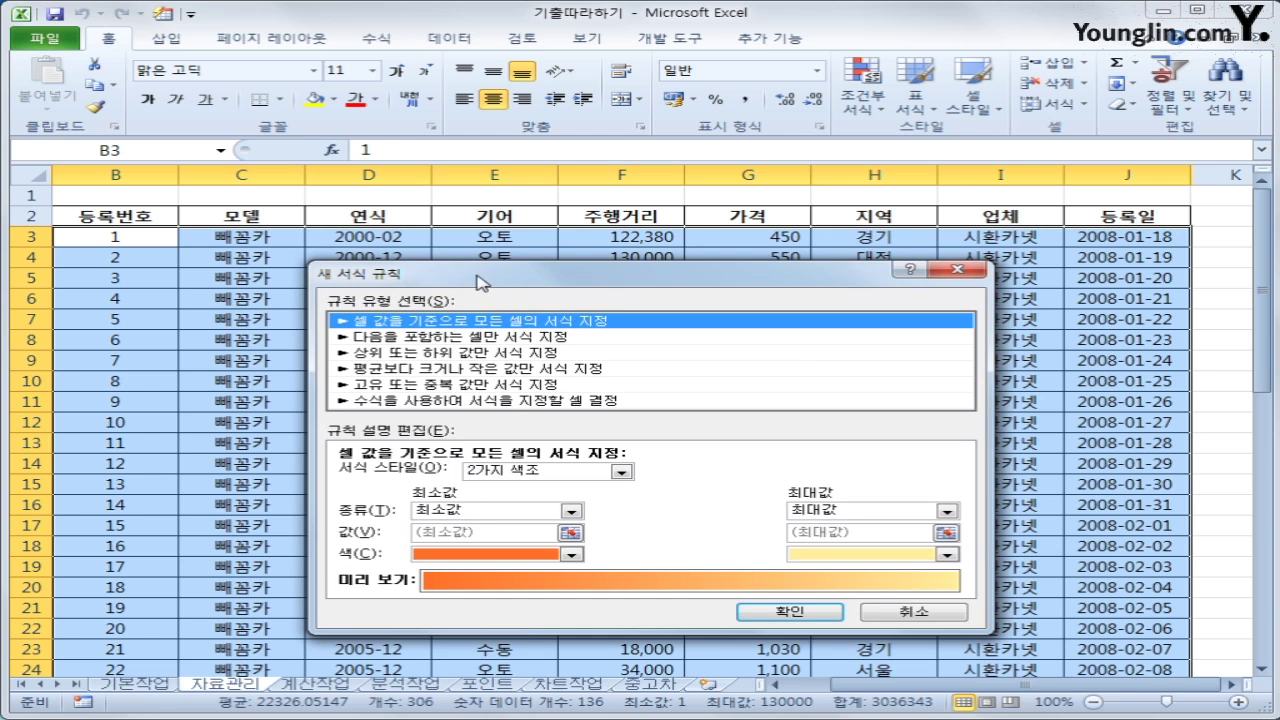
{"action": "left_click", "coordinate": [446, 401]}
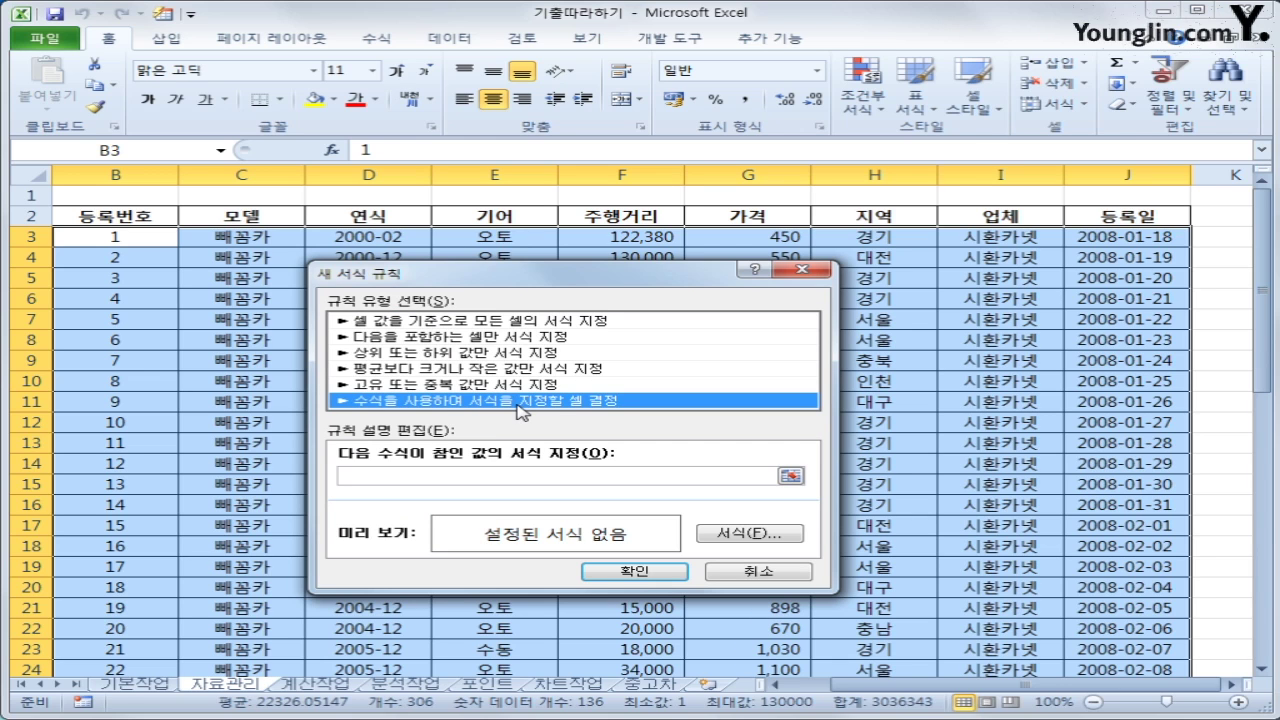
Begin the rule formula with the 2003 model-year condition: =or(left($D3,4)="2003"
{"action": "left_click", "coordinate": [451, 474]}
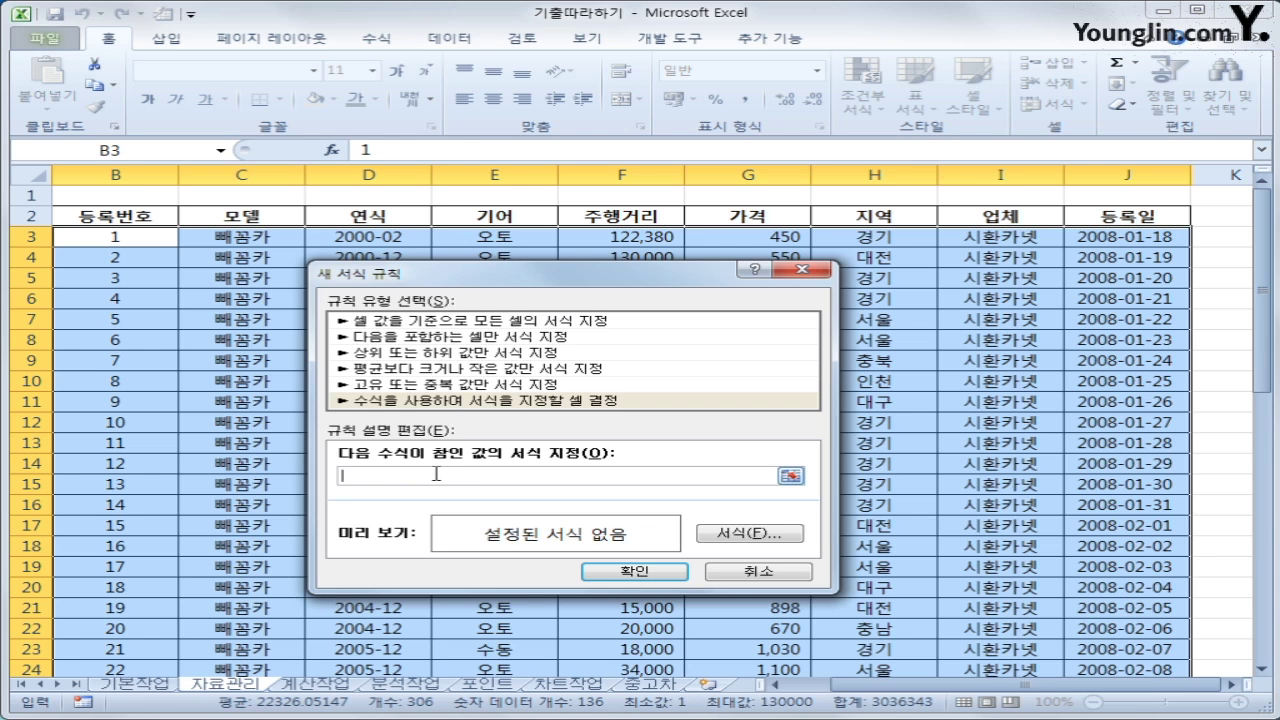
{"action": "type", "text": "ㅋㅋㅋ"}
{"action": "key", "text": "BackSpace"}
{"action": "type", "text": "=or("}
{"action": "type", "text": "left("}
{"action": "left_click", "coordinate": [386, 237]}
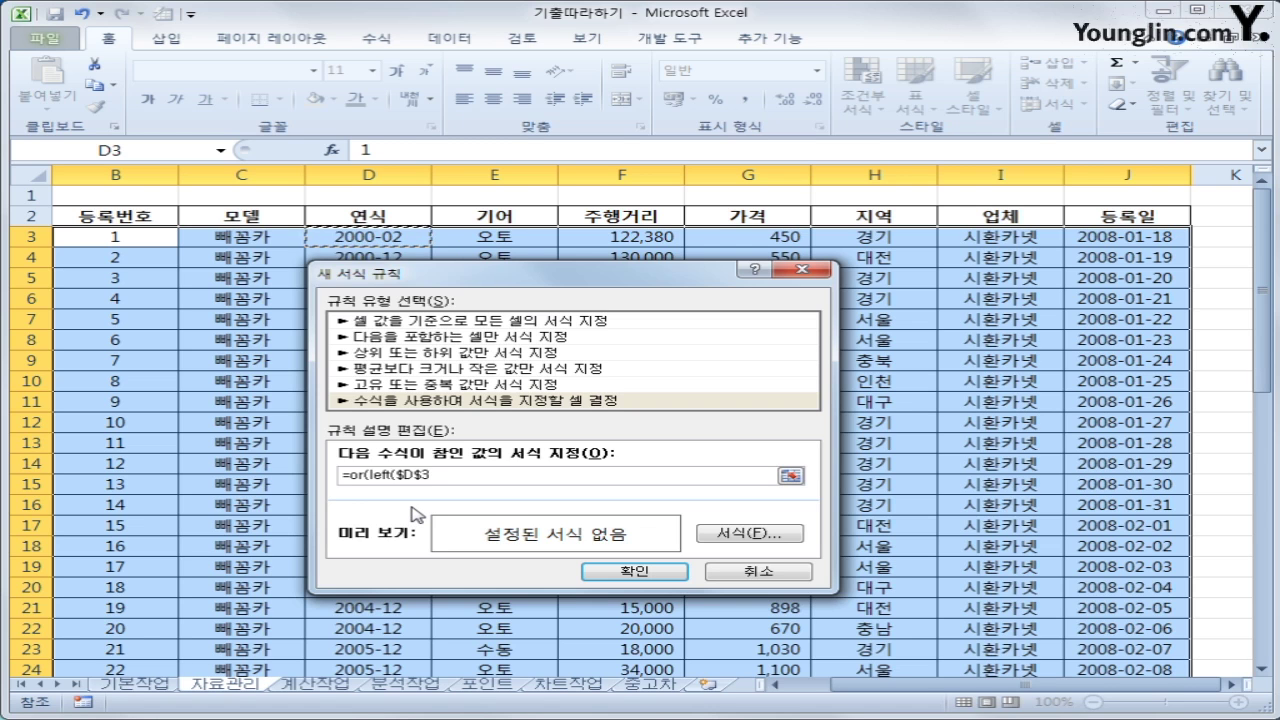
{"action": "key", "text": "F4"}
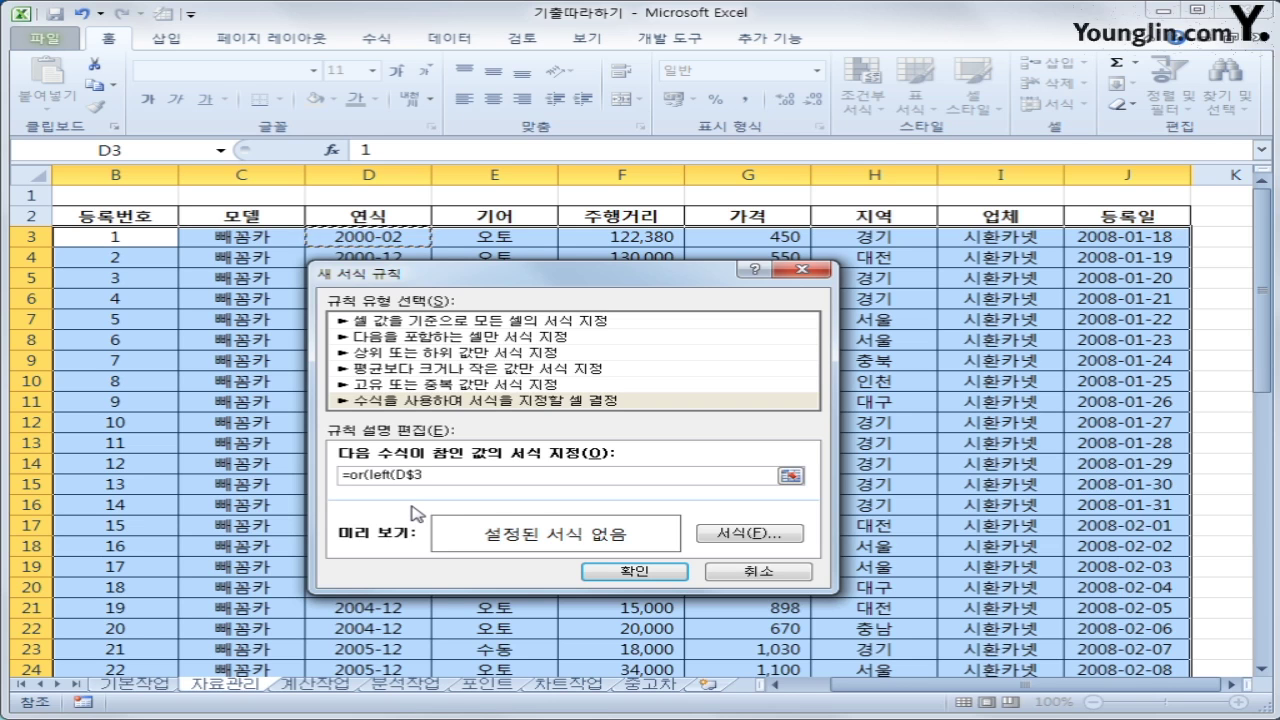
{"action": "key", "text": "F4"}
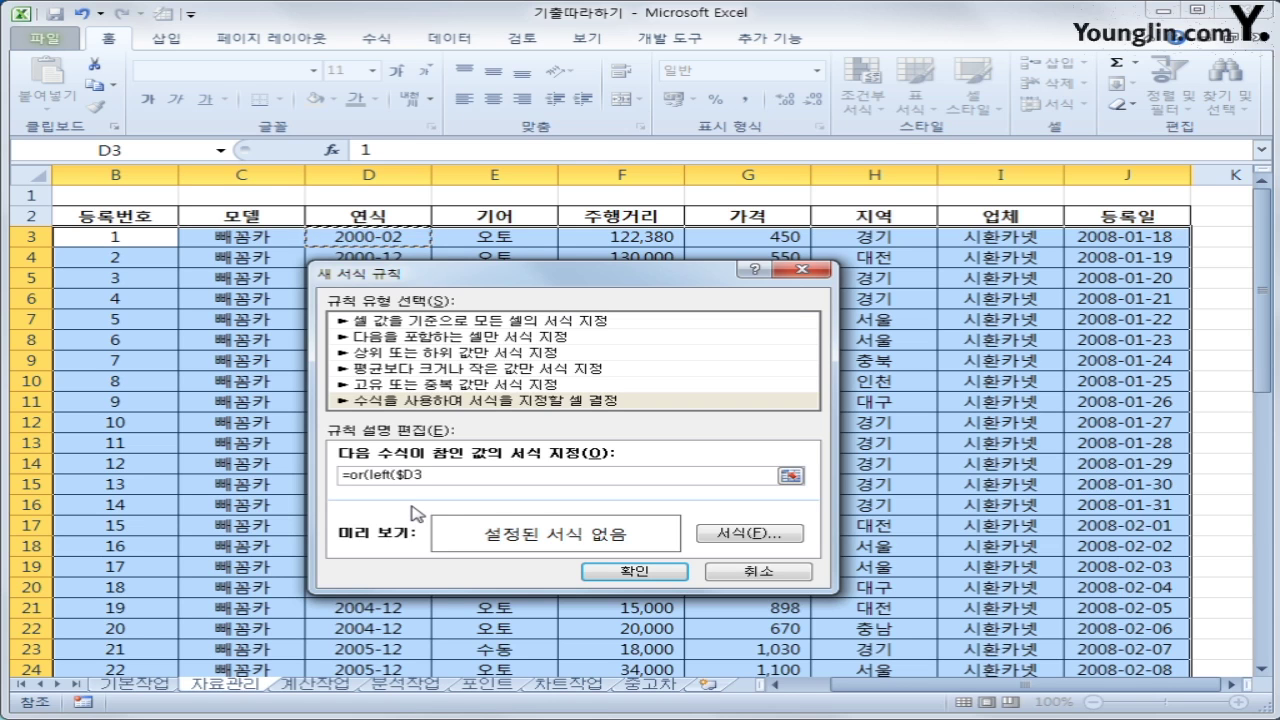
{"action": "type", "text": ",4)=\"2003\""}
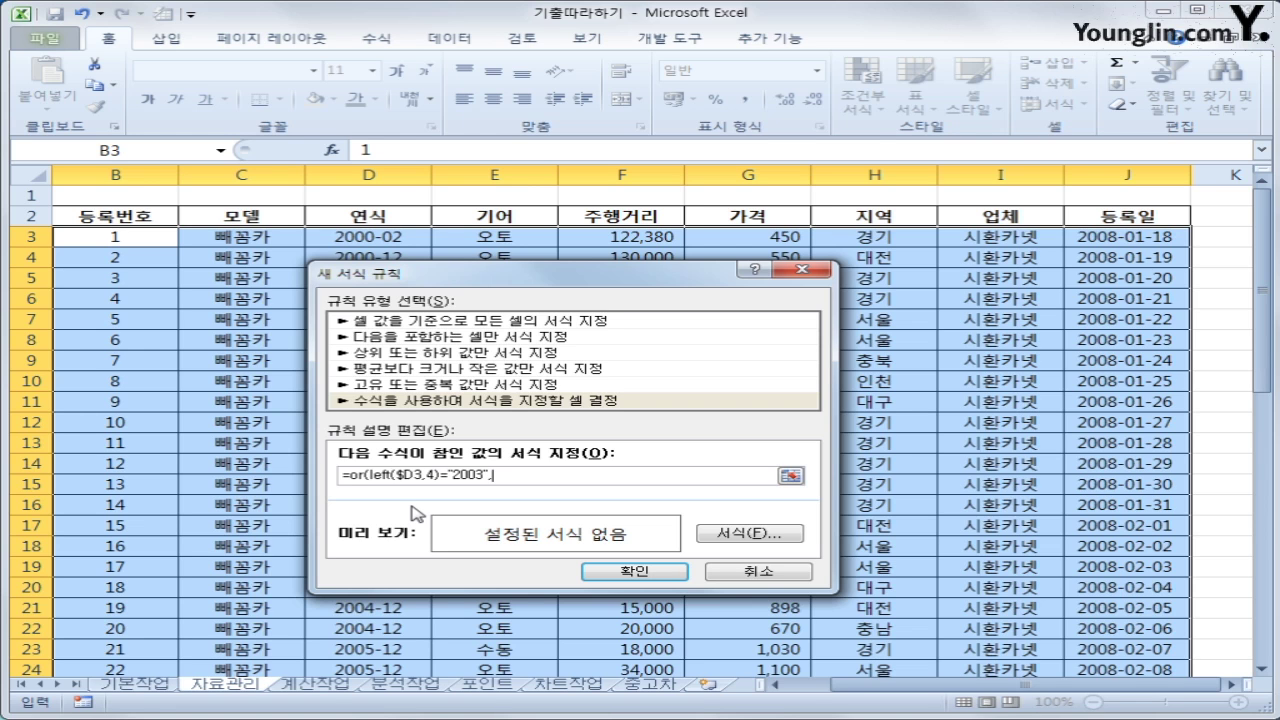
Complete the rule formula with the 2005 condition, so it reads =or(left($D3,4)="2003",left($D3,4)="2005")
{"action": "type", "text": ",left("}
{"action": "left_click", "coordinate": [413, 240]}
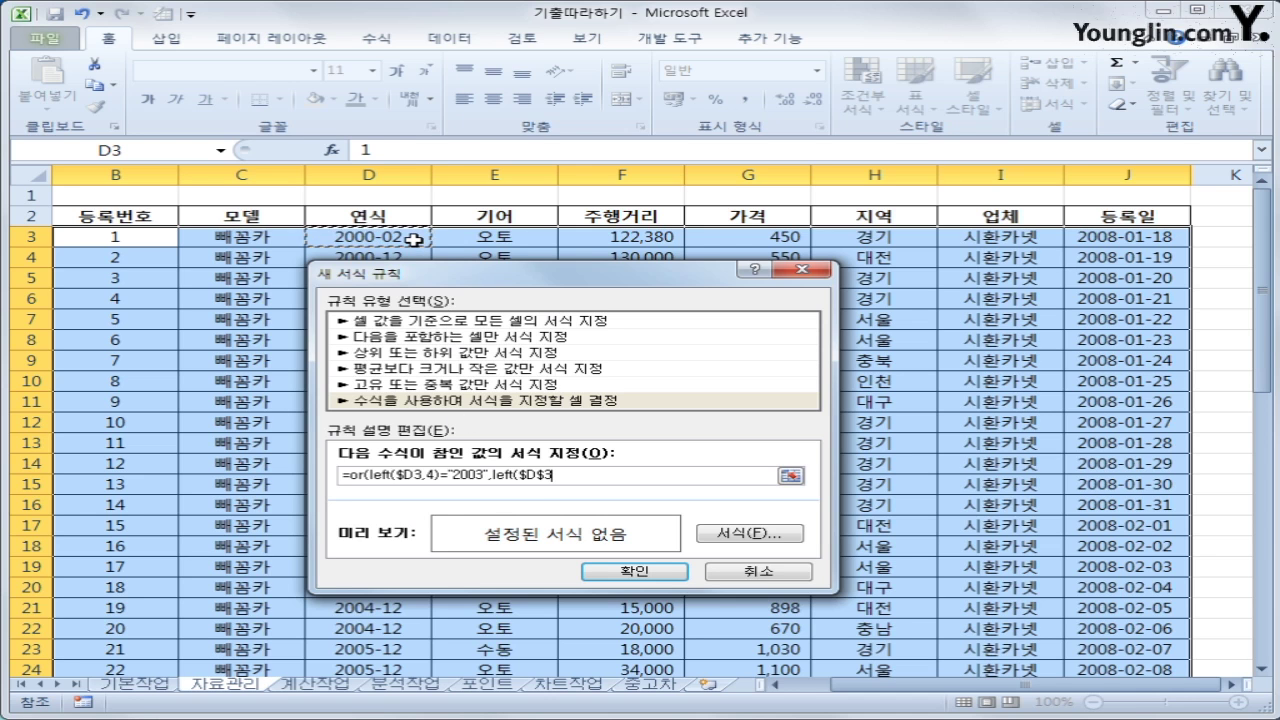
{"action": "key", "text": "F4"}
{"action": "key", "text": "F4"}
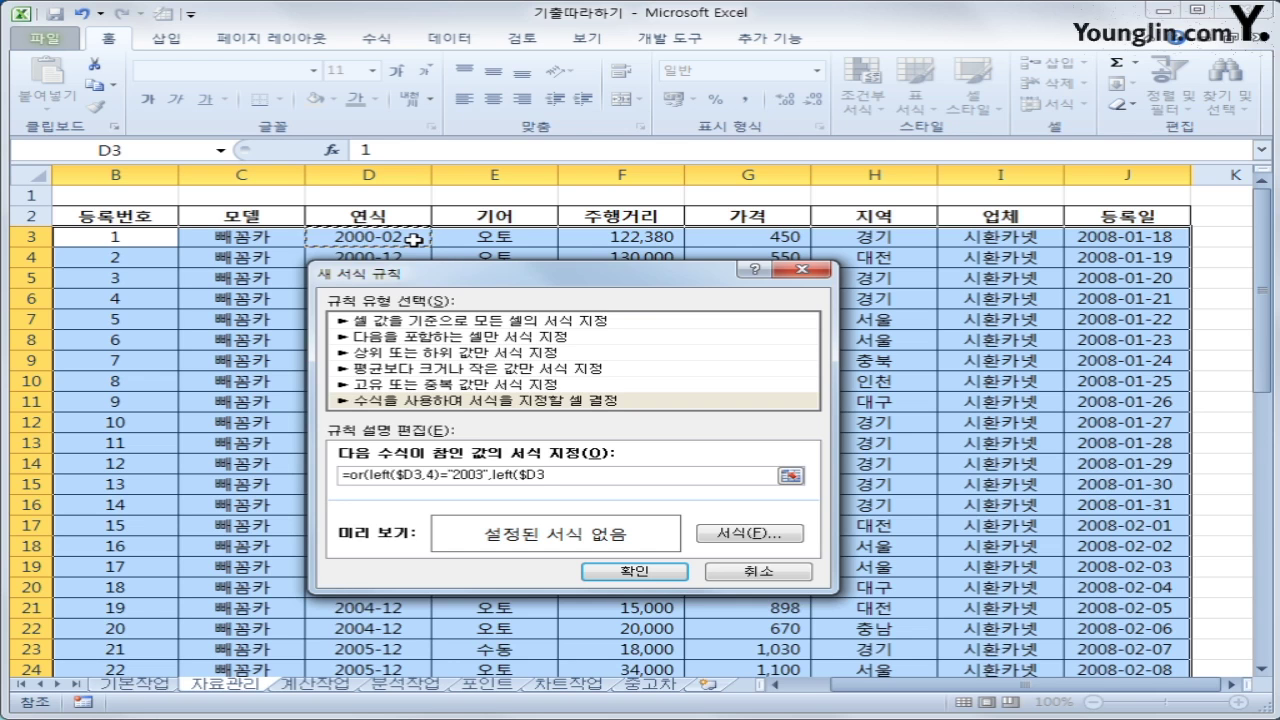
{"action": "type", "text": ",4)=\"2005\""}
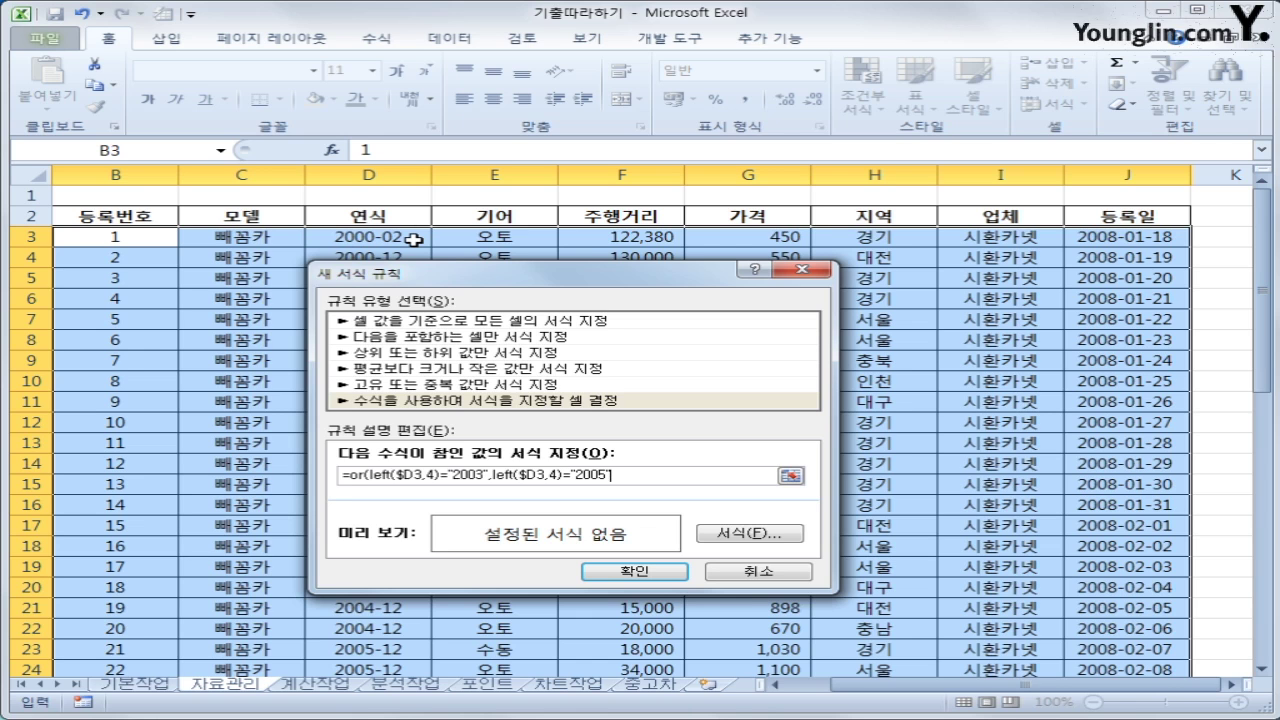
{"action": "type", "text": ")"}
Give the rule a bold (굵게) font style in standard red and apply it to the selected records
{"action": "left_click", "coordinate": [727, 537]}
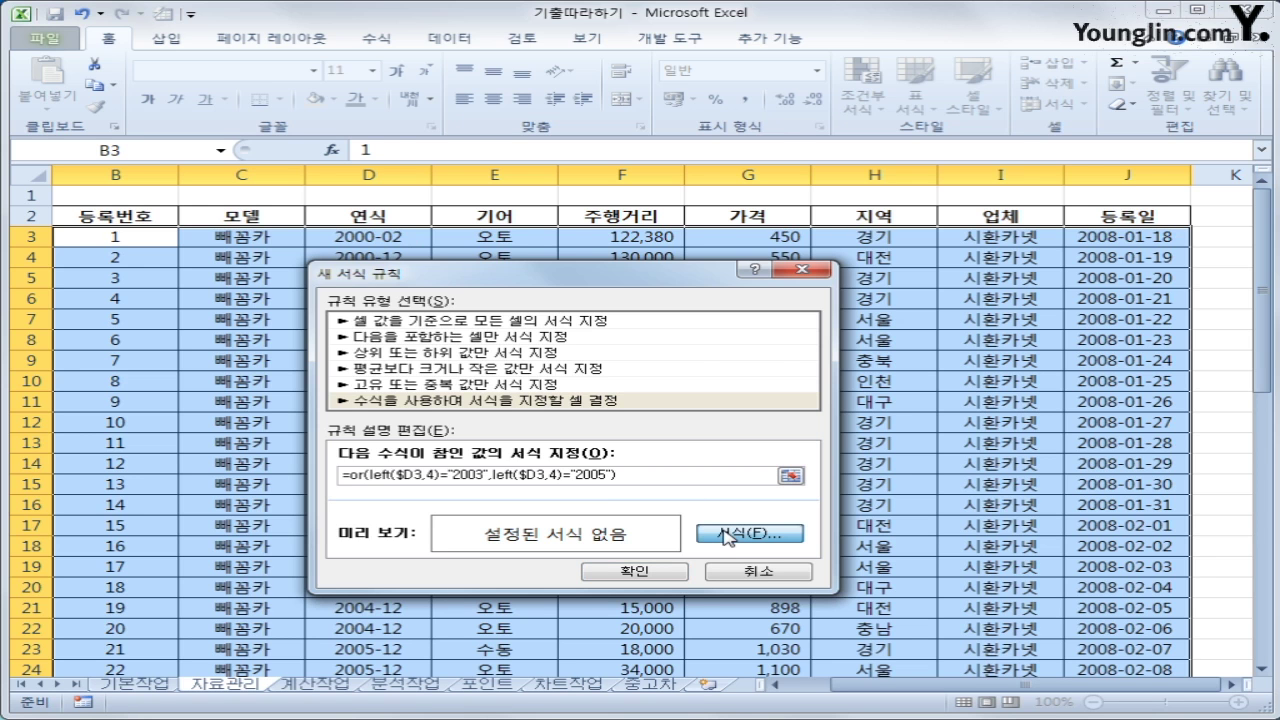
{"action": "left_click", "coordinate": [755, 277]}
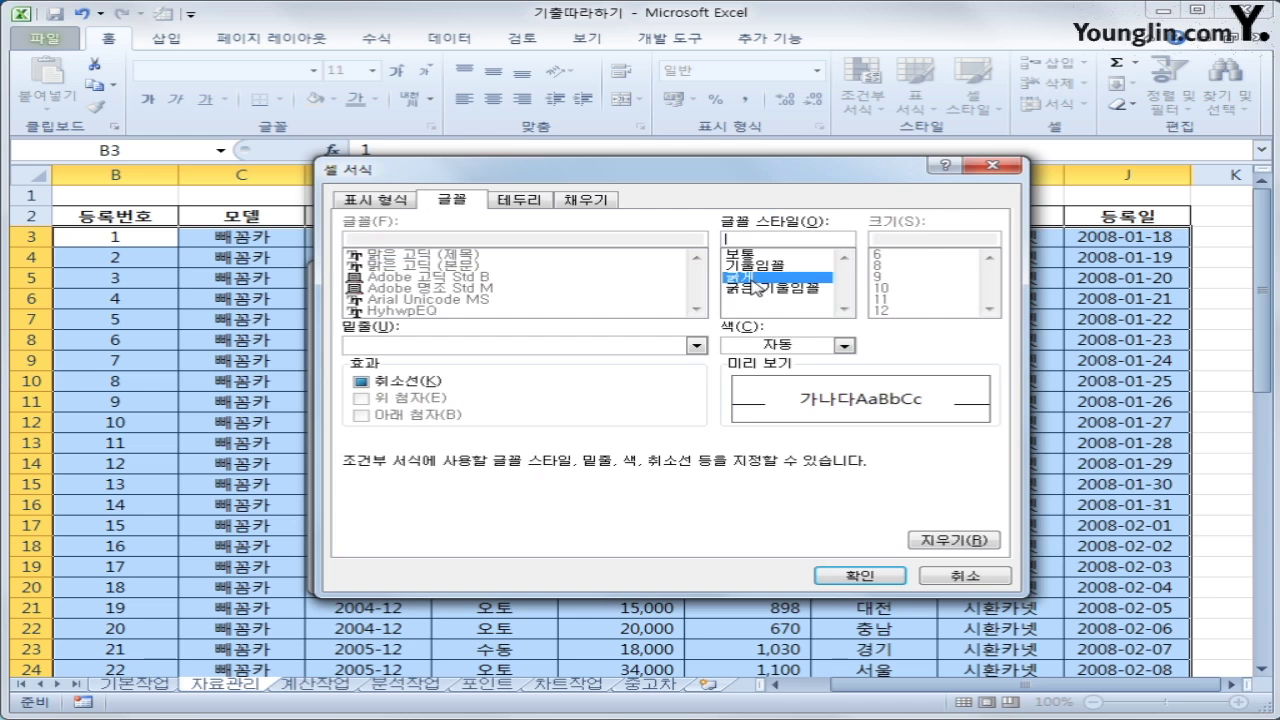
{"action": "left_click", "coordinate": [844, 345]}
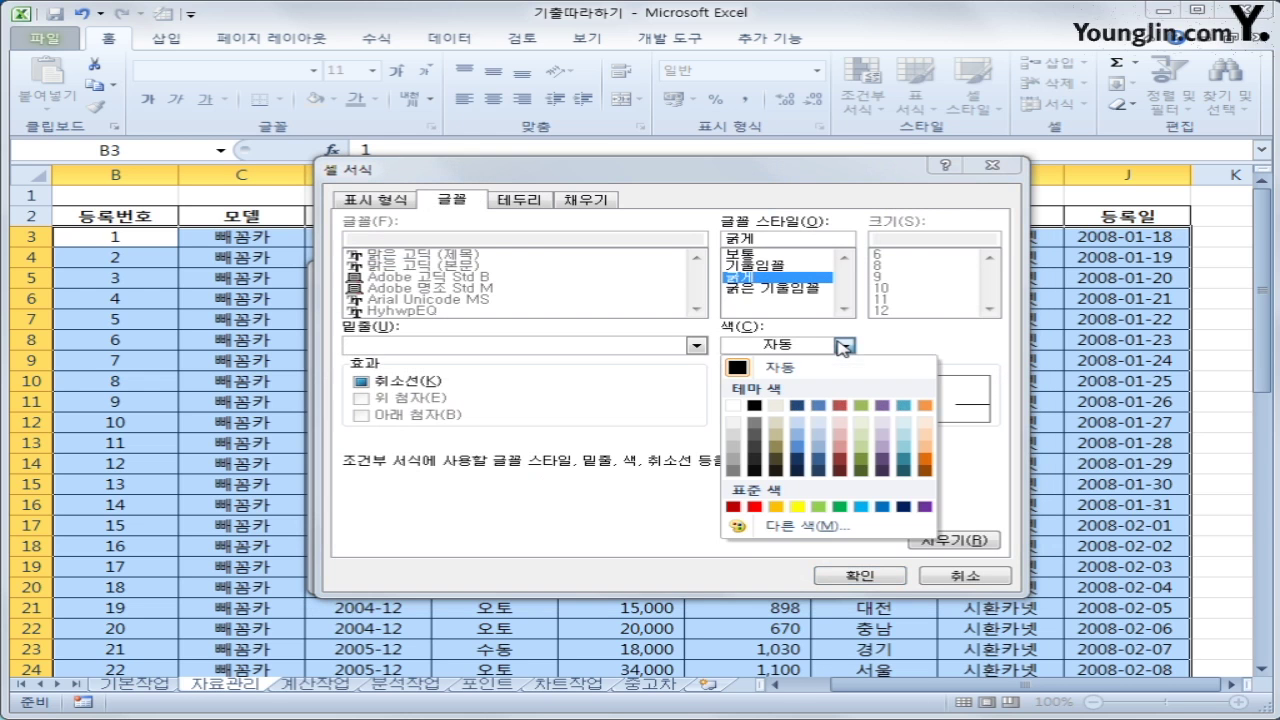
{"action": "left_click", "coordinate": [757, 507]}
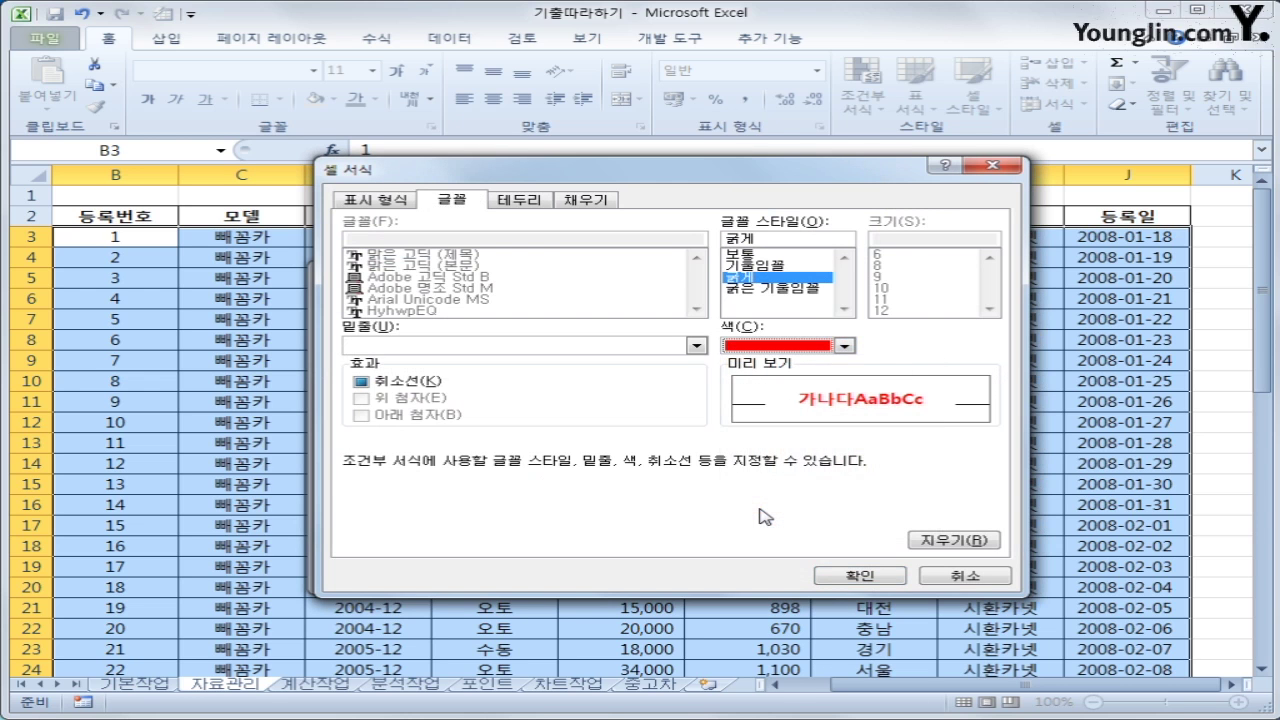
{"action": "left_click", "coordinate": [860, 576]}
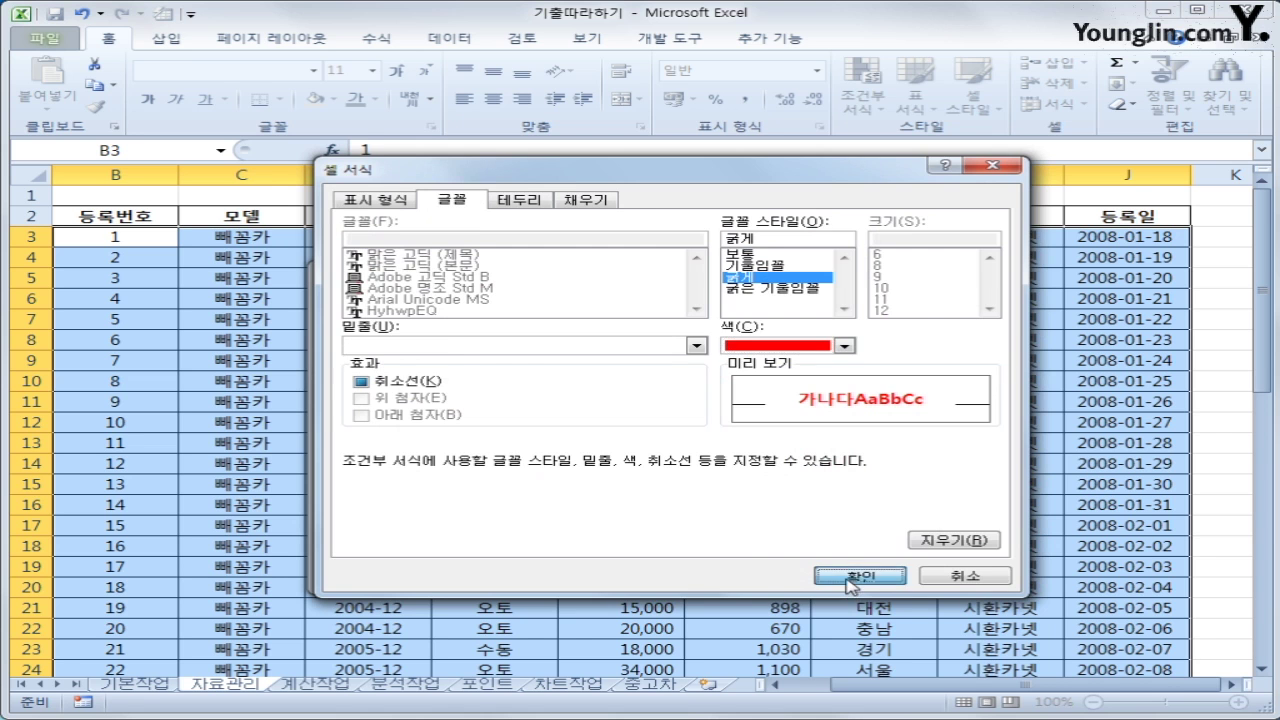
{"action": "left_click", "coordinate": [676, 572]}
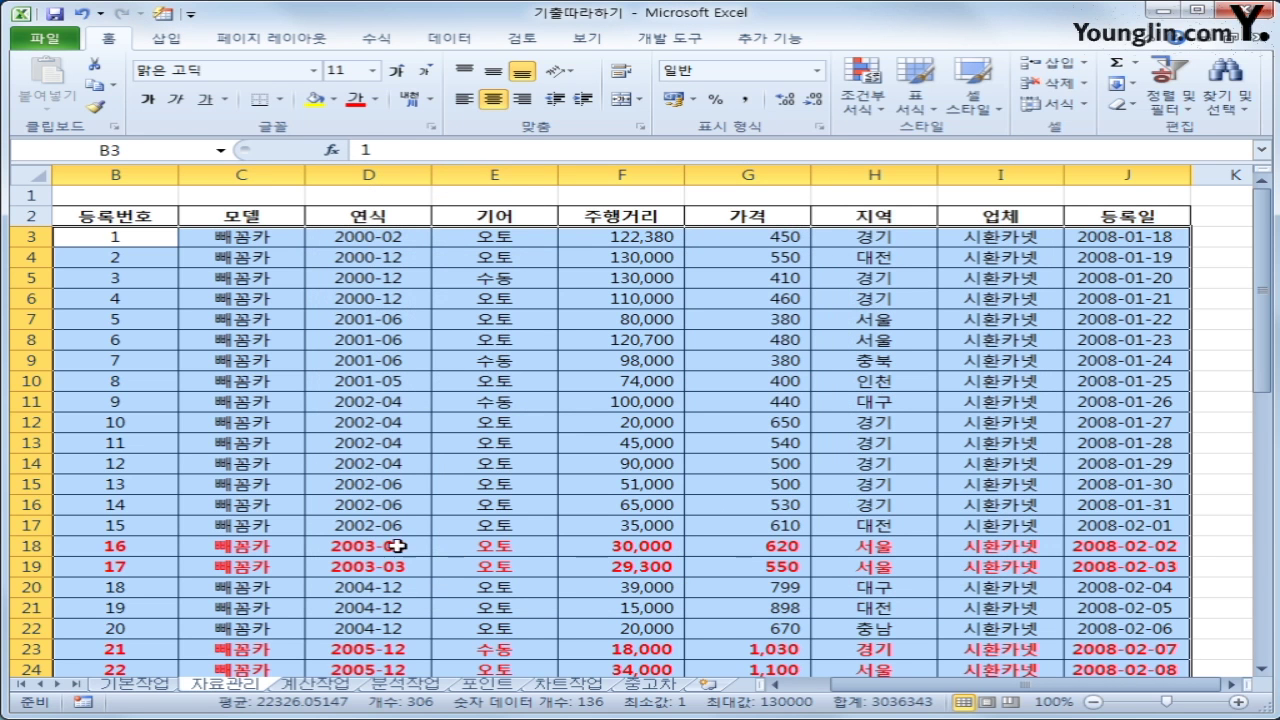
Review the conditionally formatted rows, the imported data on 기본작업 and the extracted table on 자료관리
{"action": "scroll", "coordinate": [393, 644], "scroll_direction": "down", "scroll_amount": 1}
{"action": "scroll", "coordinate": [393, 644], "scroll_direction": "down", "scroll_amount": 4}
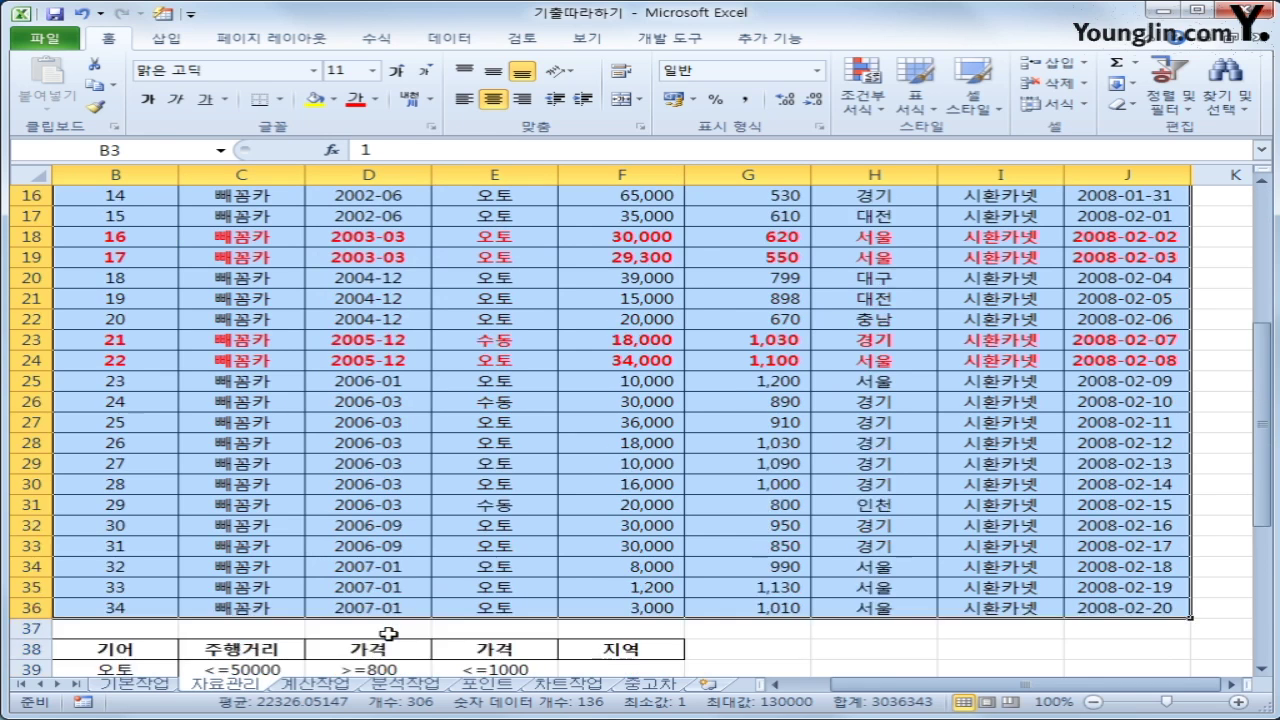
{"action": "scroll", "coordinate": [386, 628], "scroll_direction": "up", "scroll_amount": 3}
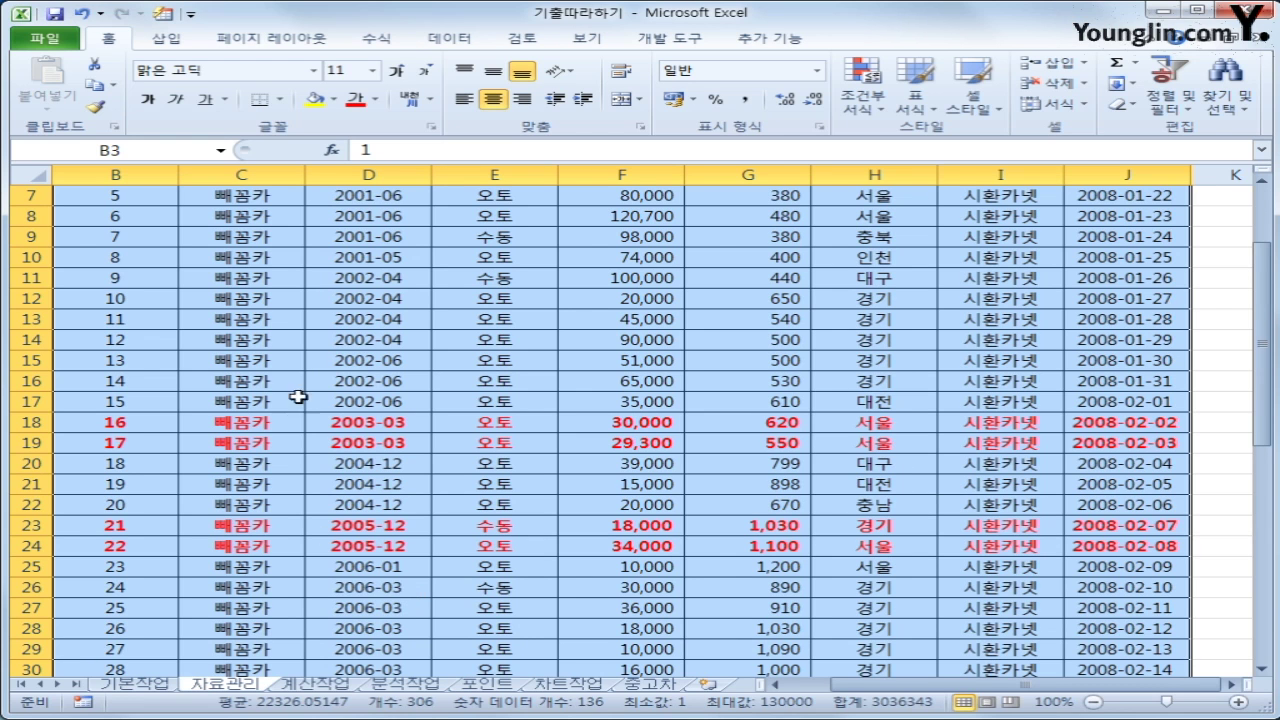
{"action": "scroll", "coordinate": [451, 560], "scroll_direction": "up", "scroll_amount": 2}
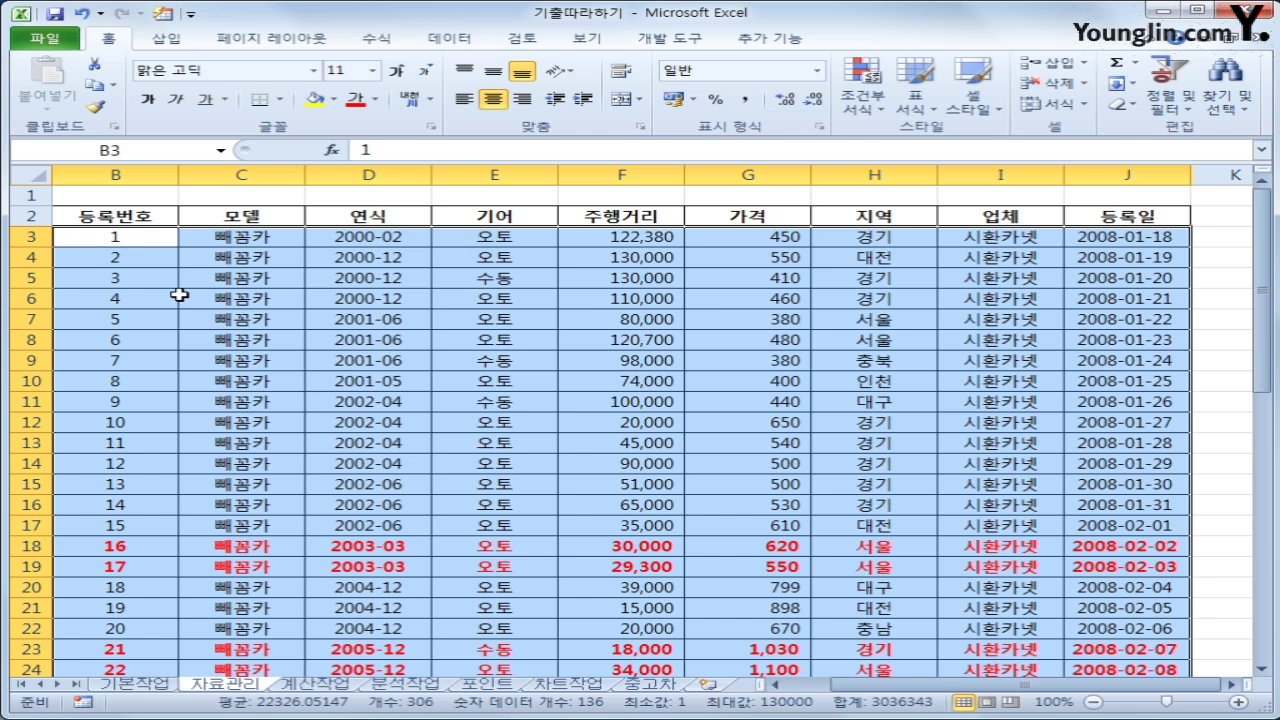
{"action": "left_click", "coordinate": [140, 225]}
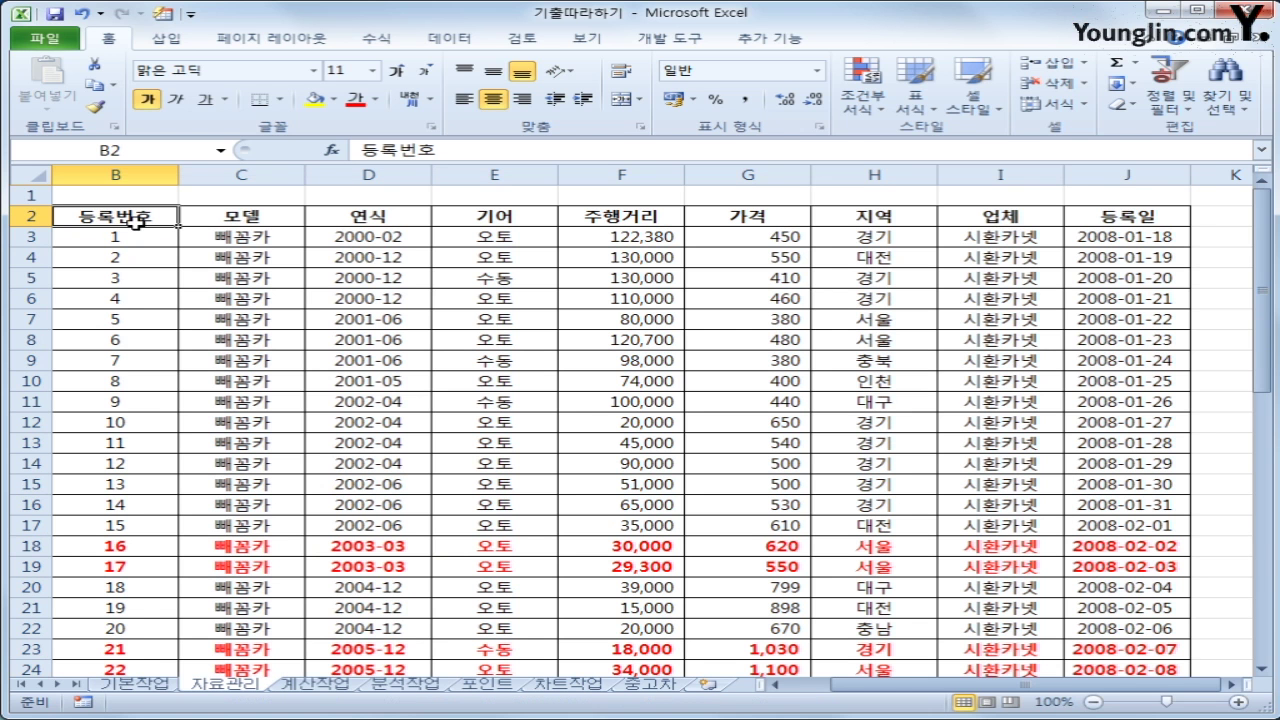
{"action": "left_click", "coordinate": [134, 684]}
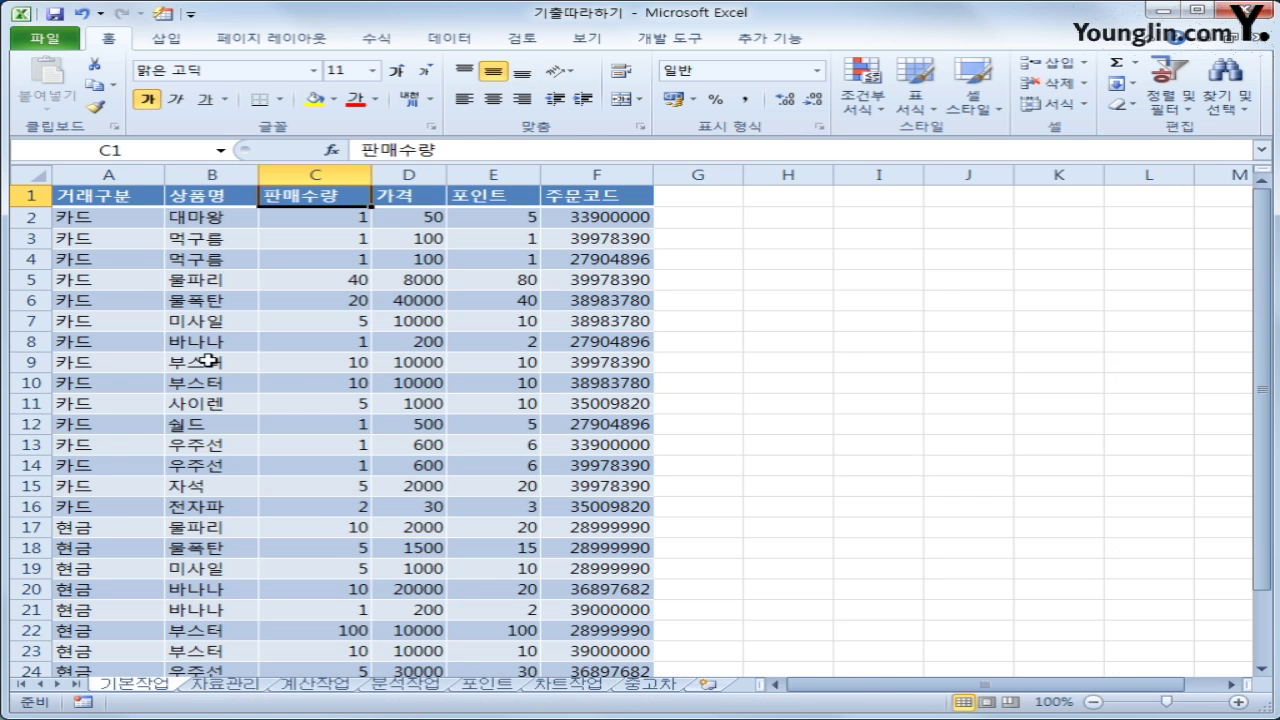
{"action": "left_click", "coordinate": [238, 686]}
{"action": "scroll", "coordinate": [386, 594], "scroll_direction": "down", "scroll_amount": 12}
{"action": "scroll", "coordinate": [386, 594], "scroll_direction": "down", "scroll_amount": 1}
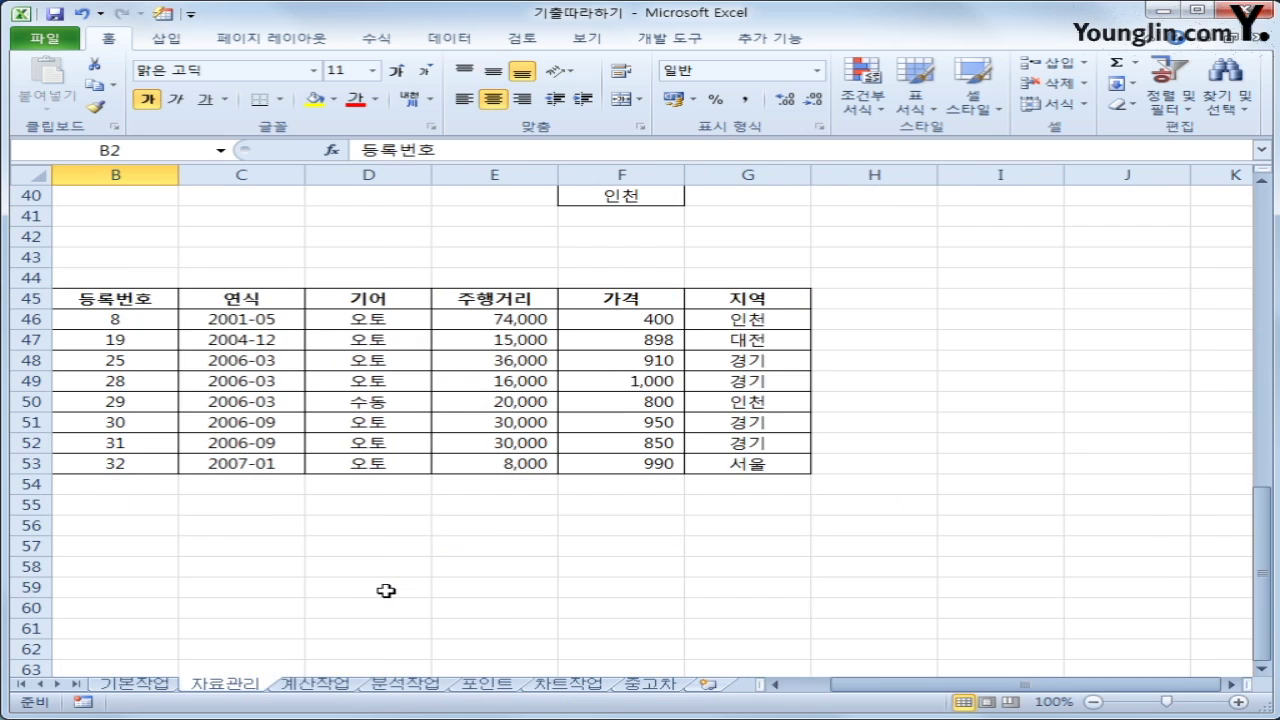
{"action": "scroll", "coordinate": [382, 580], "scroll_direction": "up", "scroll_amount": 13}
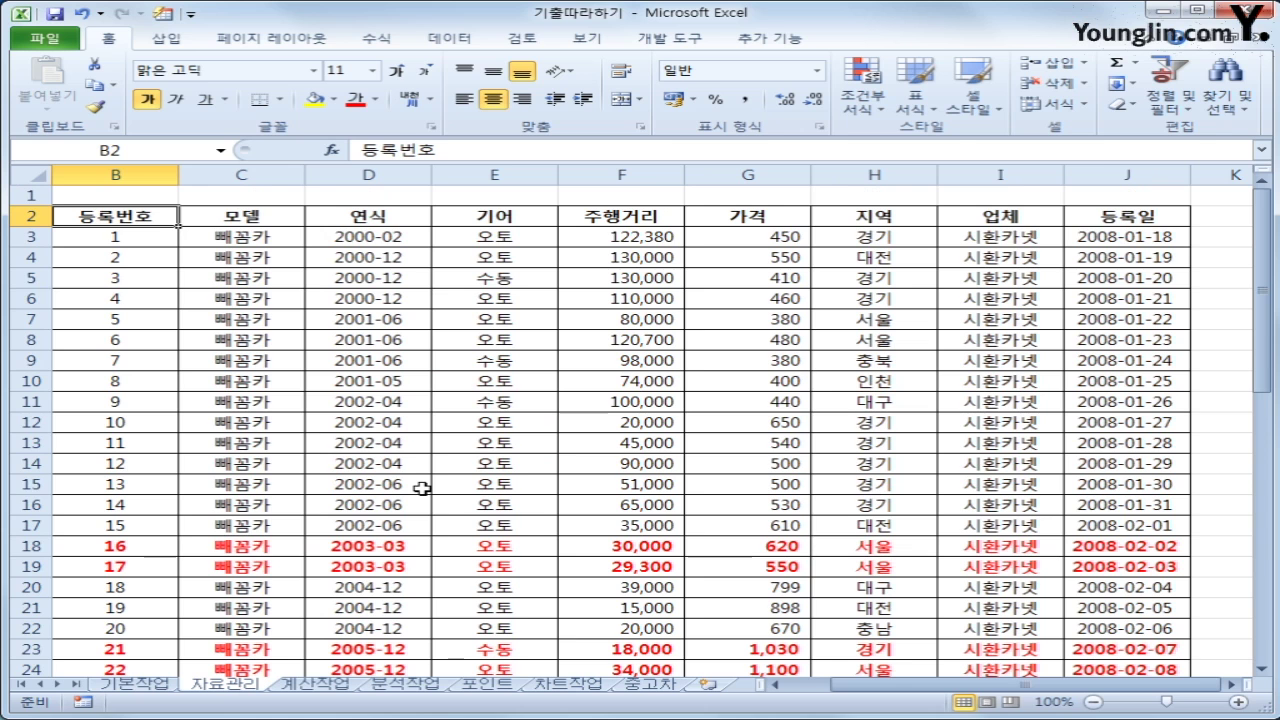
Open the 계산작업 sheet and locate the empty 총점 column and the 중간고사 and 기말고사 cells M7:N9 of 표2
{"action": "left_click", "coordinate": [316, 684]}
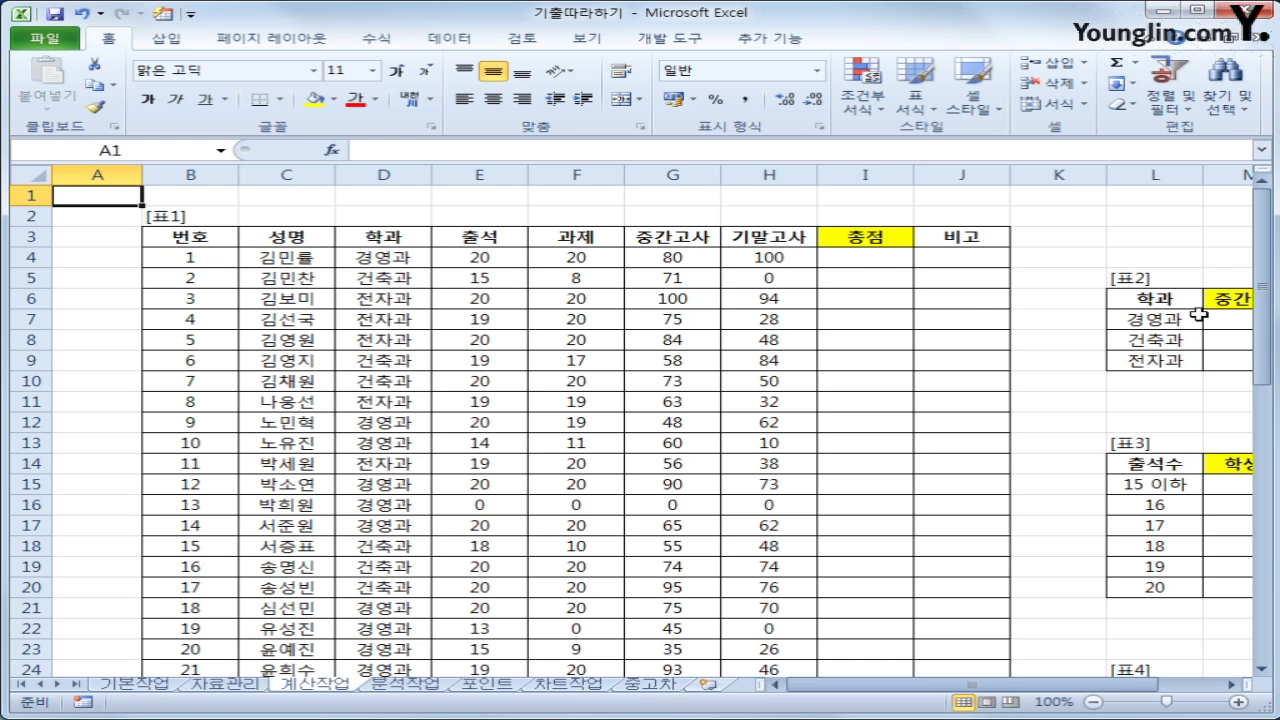
{"action": "left_click", "coordinate": [895, 262]}
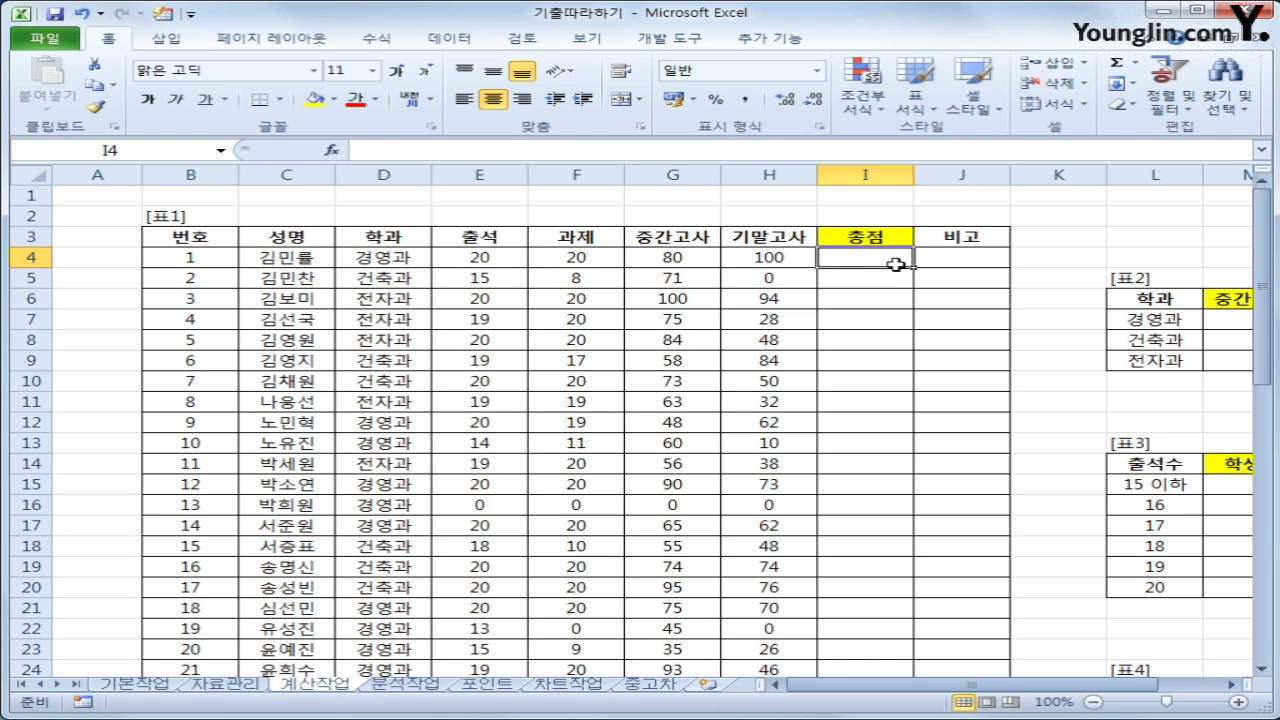
{"action": "left_click_drag", "start_coordinate": [990, 688], "coordinate": [1066, 690]}
{"action": "left_click", "coordinate": [1068, 322]}
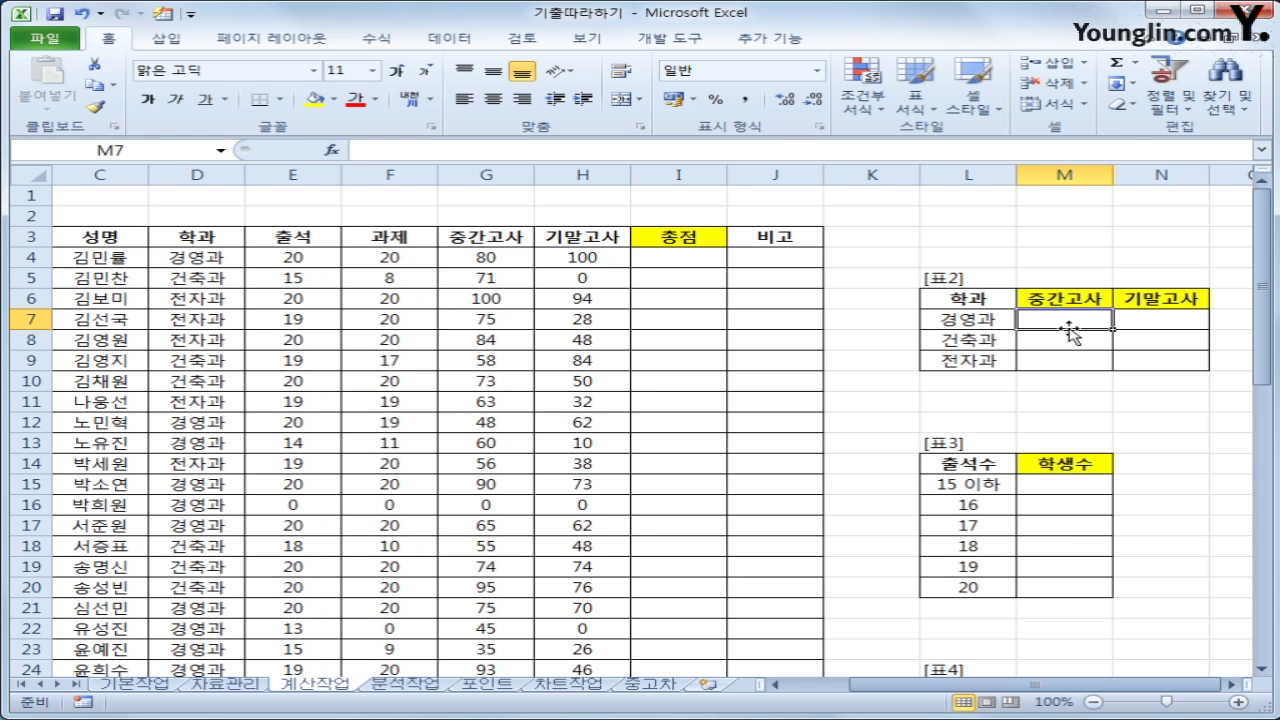
{"action": "left_click_drag", "start_coordinate": [1066, 318], "coordinate": [1142, 359]}
{"action": "left_click_drag", "start_coordinate": [1142, 359], "coordinate": [1142, 359]}
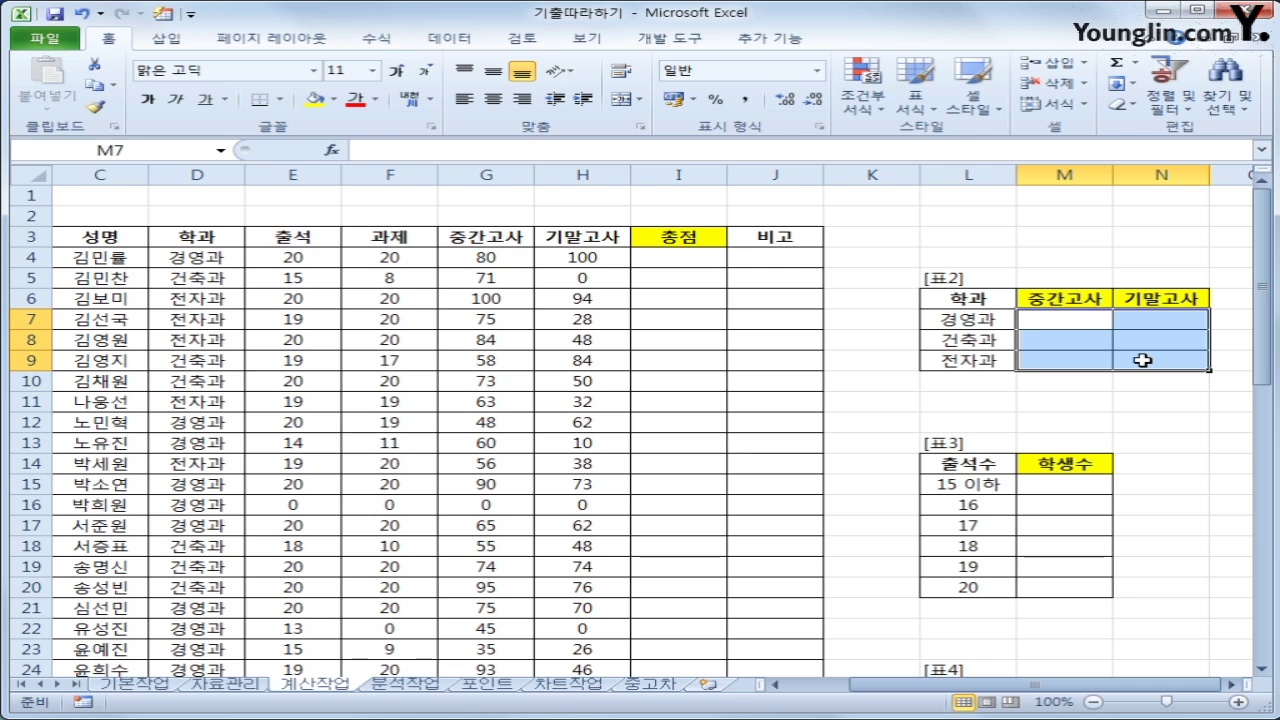
Start an AVERAGEIF formula in M7, the 중간고사 cell for 경영과 in 표2
{"action": "left_click", "coordinate": [1053, 320]}
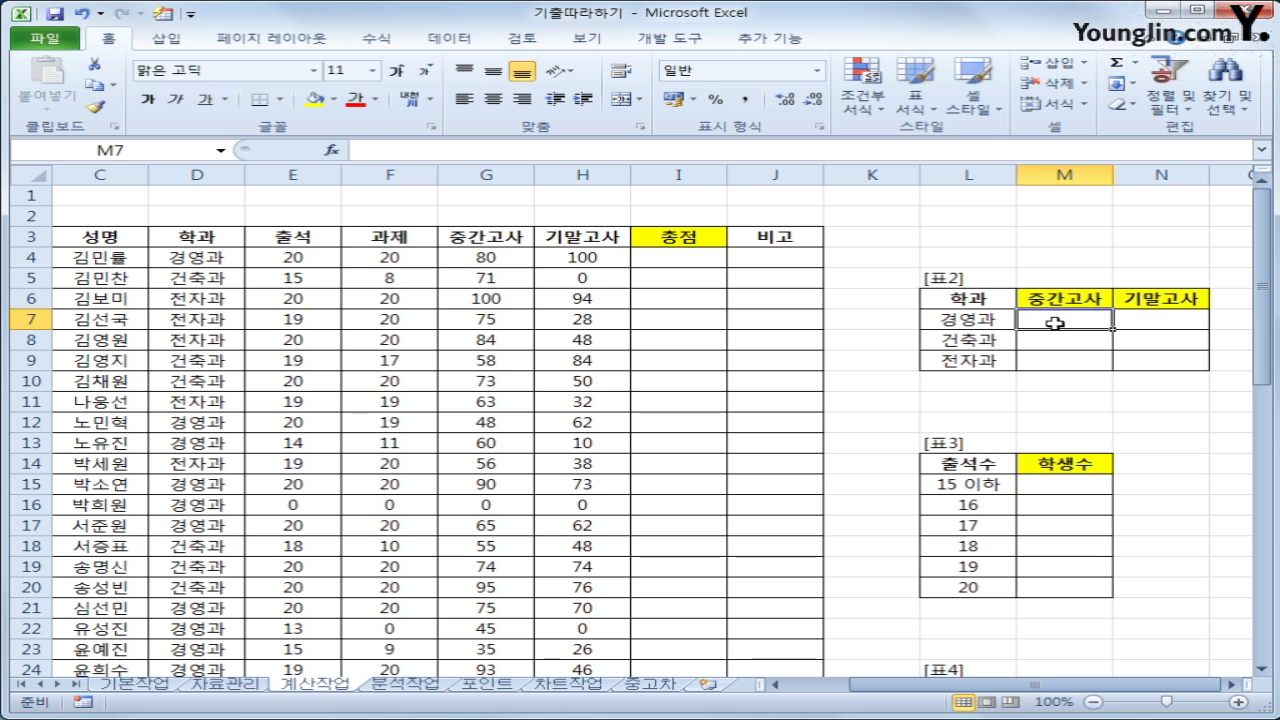
{"action": "type", "text": "="}
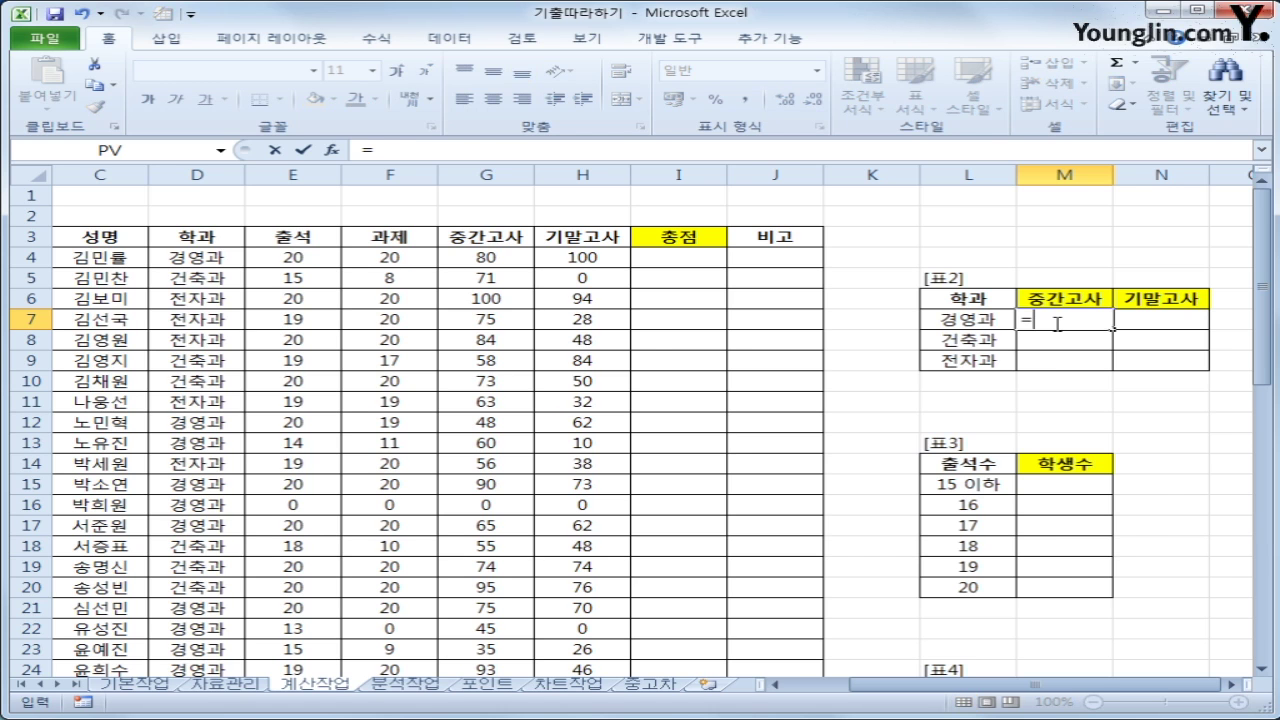
{"action": "type", "text": "av"}
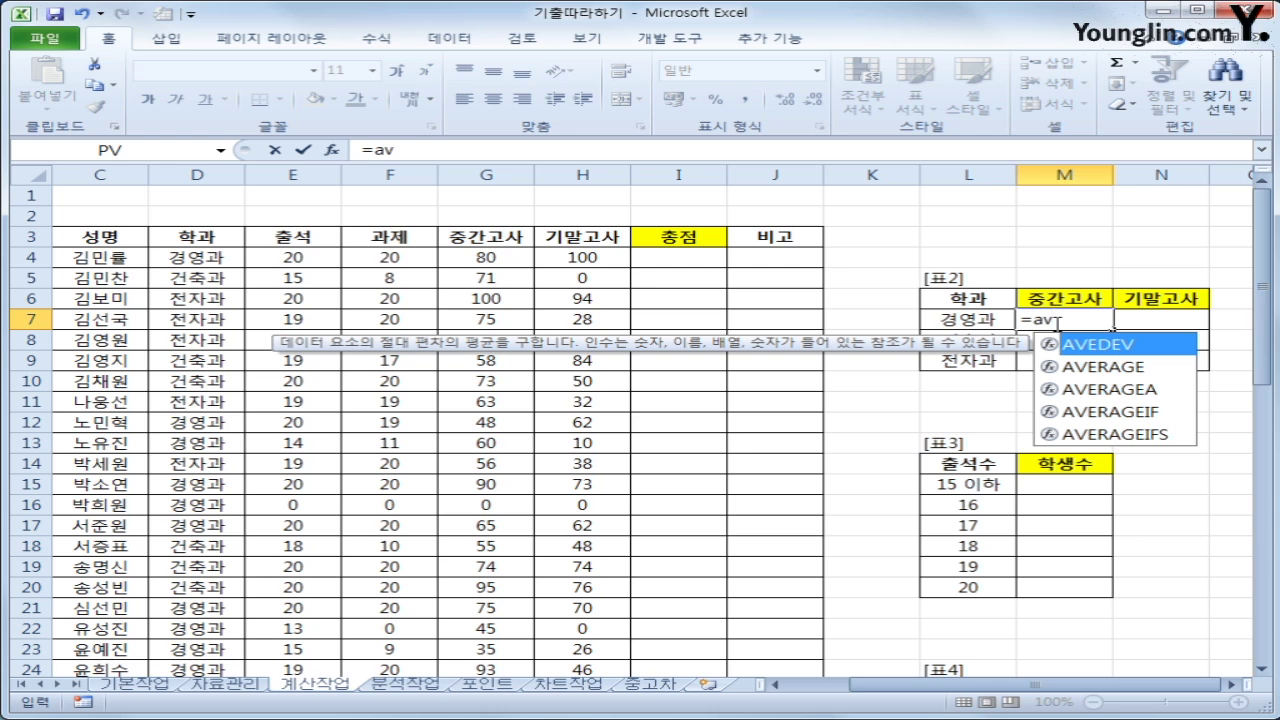
{"action": "key", "text": "Down"}
{"action": "key", "text": "Down"}
{"action": "key", "text": "Down"}
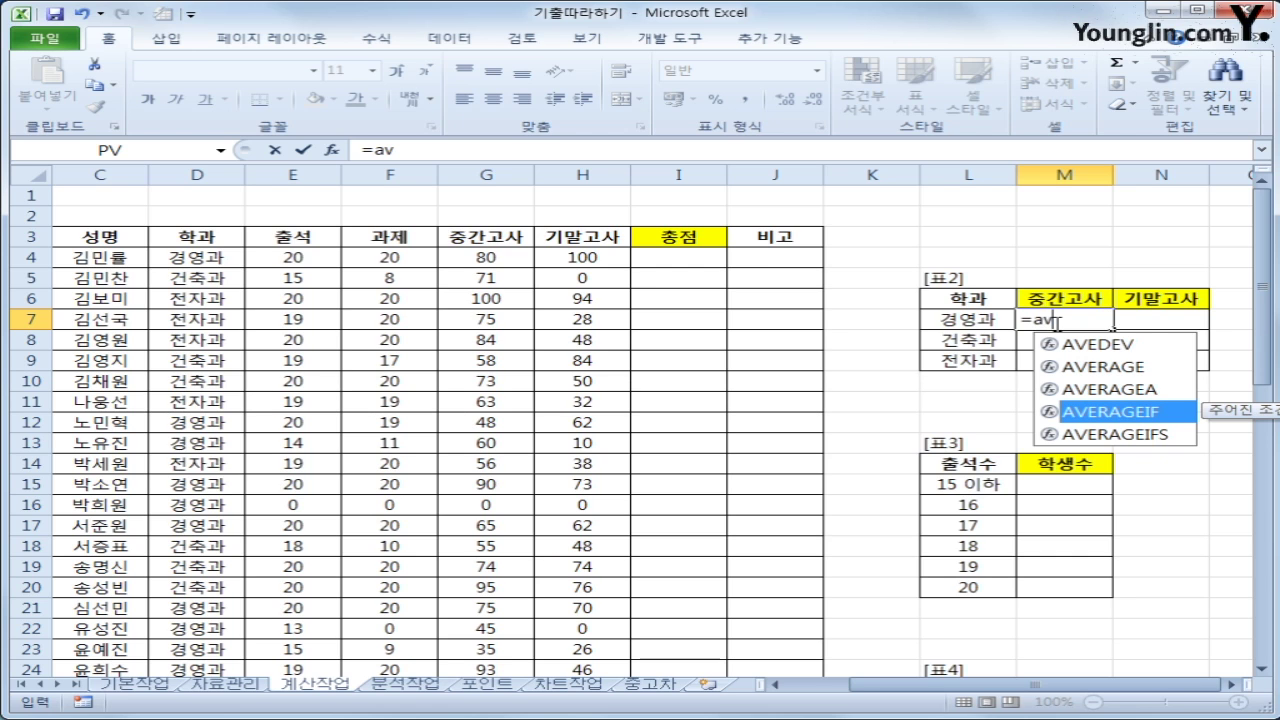
{"action": "key", "text": "Tab"}
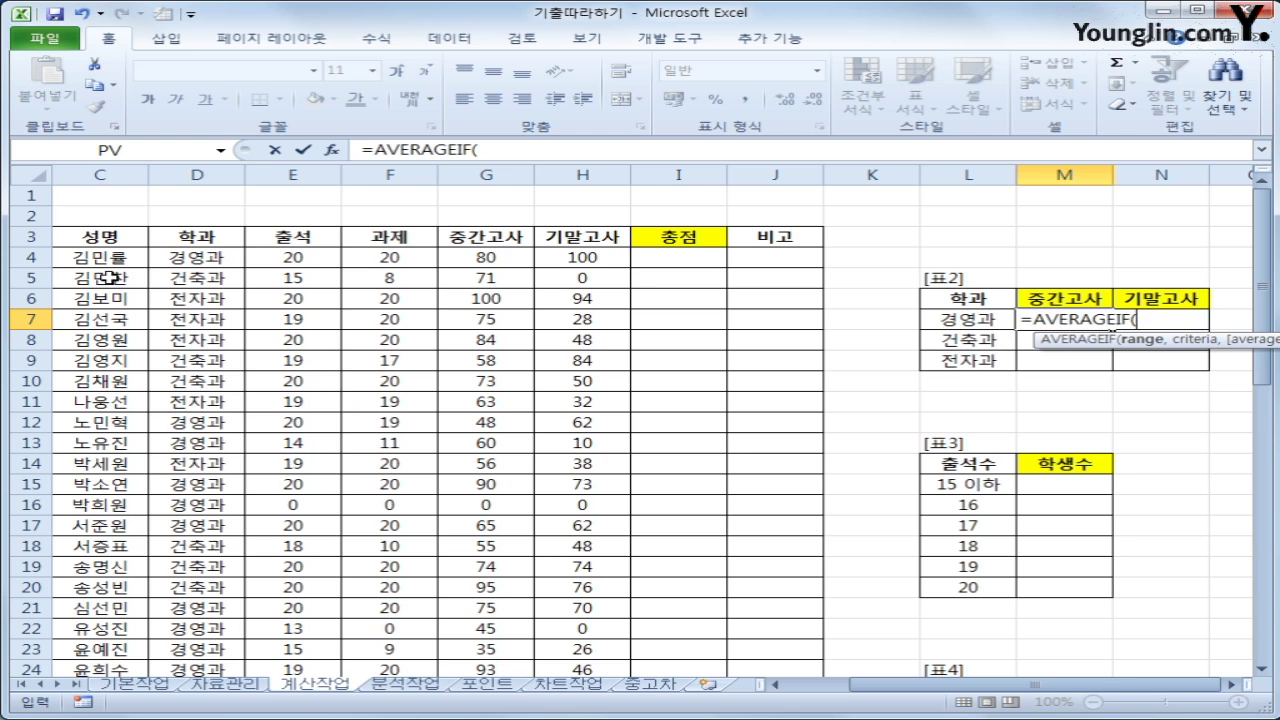
Use the 학과 column as the AVERAGEIF condition range, with the absolute reference $D$4:$D$43
{"action": "left_click_drag", "start_coordinate": [222, 260], "coordinate": [238, 600]}
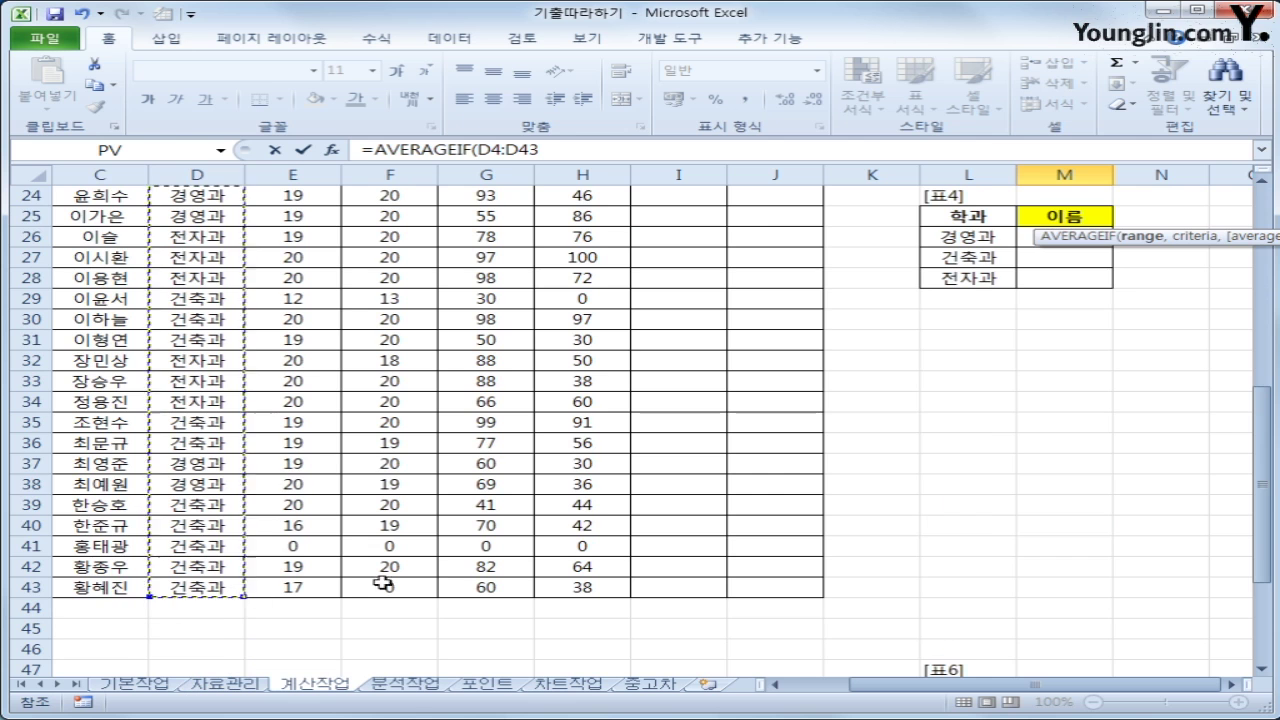
{"action": "scroll", "coordinate": [449, 568], "scroll_direction": "up", "scroll_amount": 8}
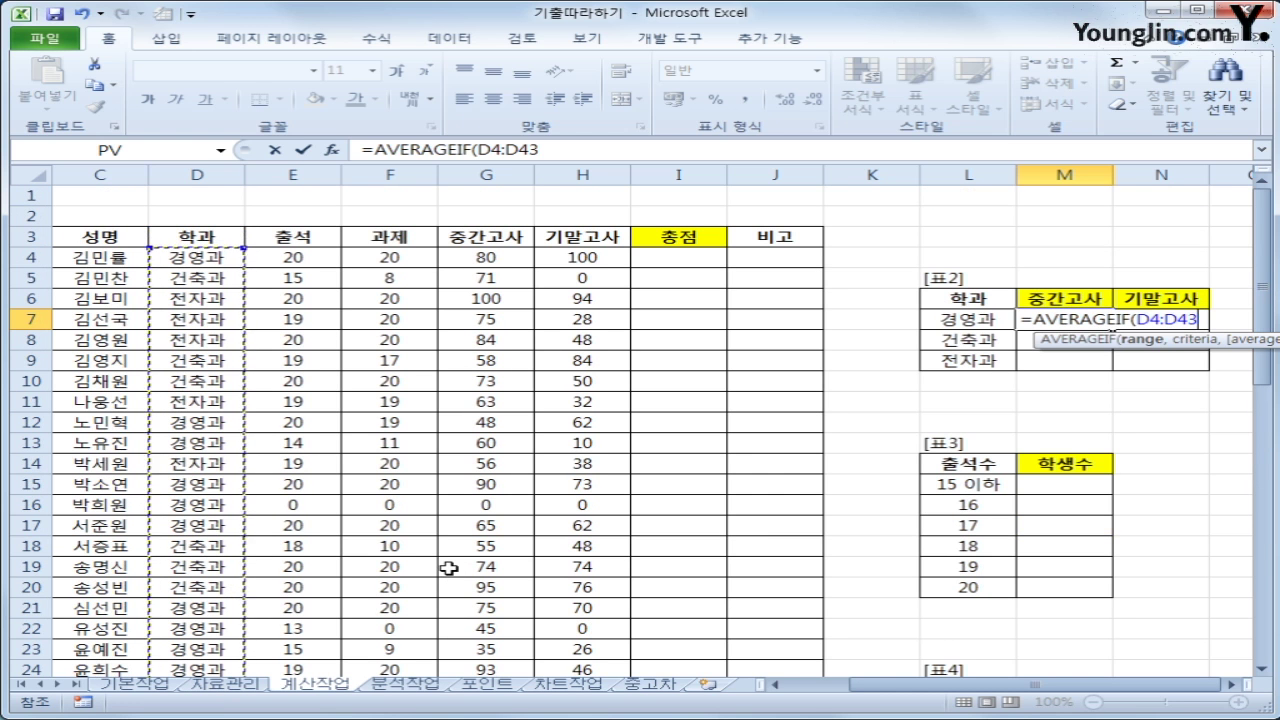
{"action": "key", "text": "F4"}
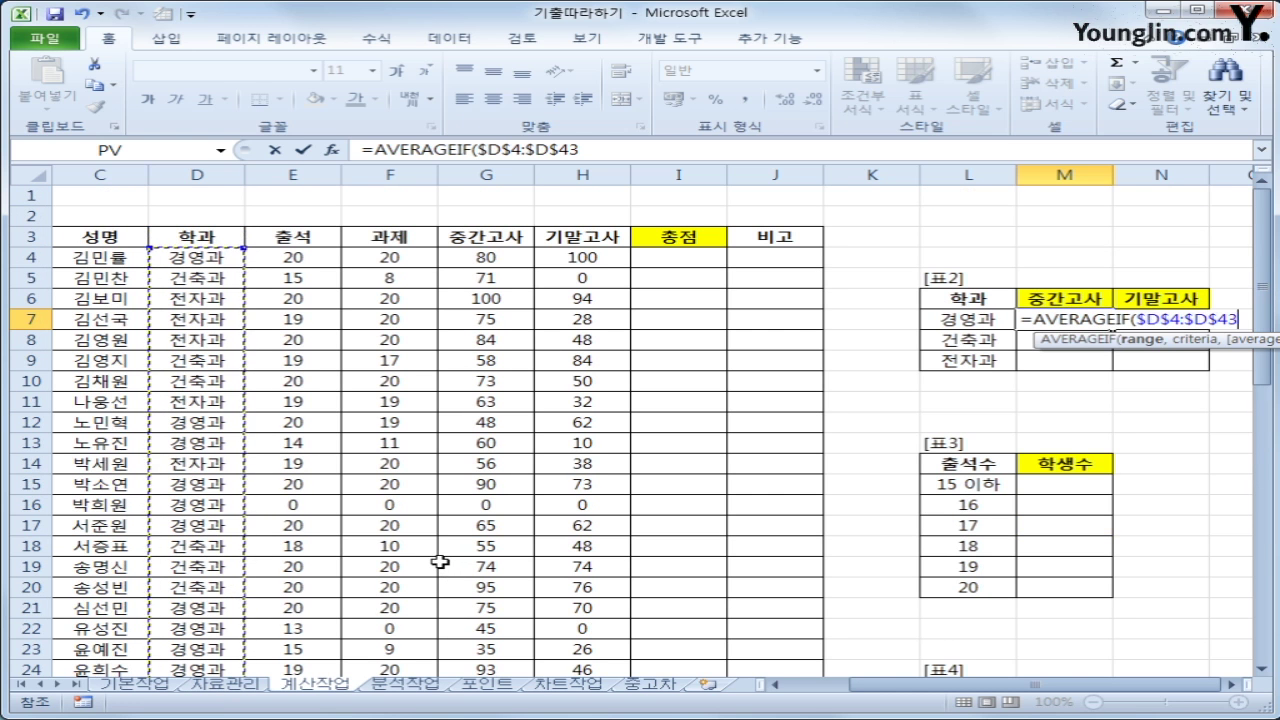
{"action": "type", "text": ","}
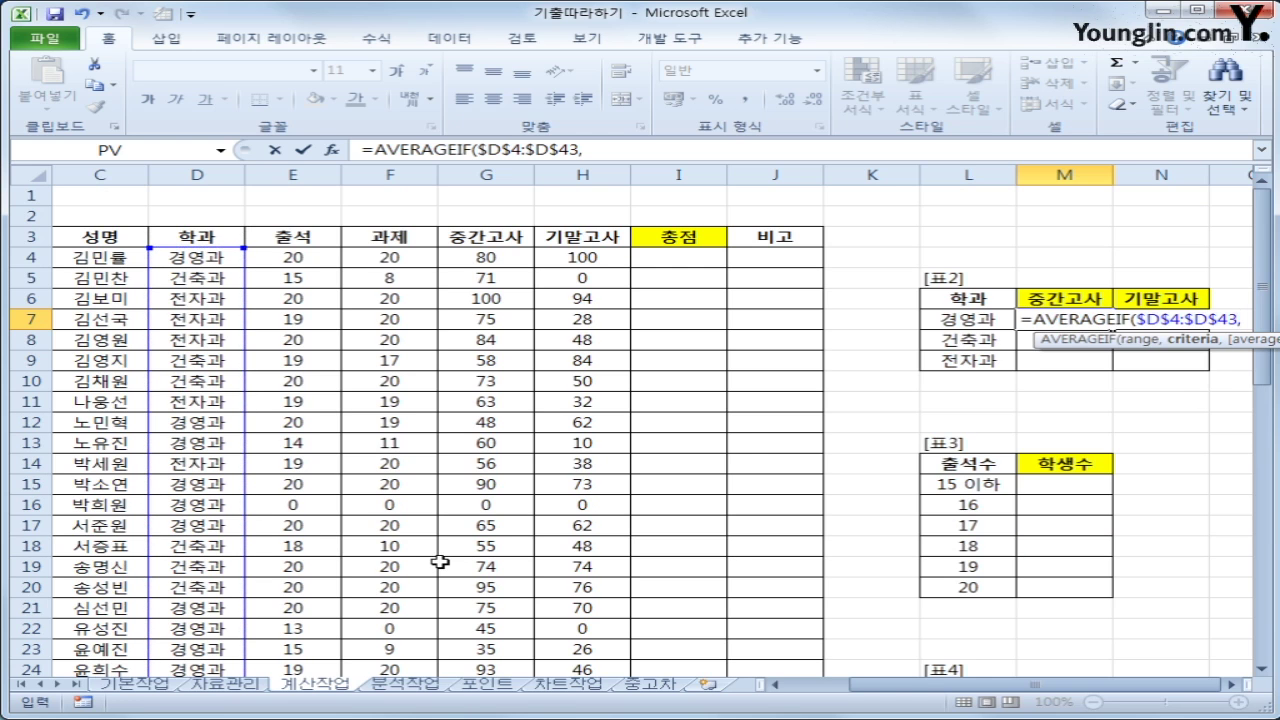
Set the AVERAGEIF criterion to the 경영과 label, fixing only its column as $L7
{"action": "left_click", "coordinate": [946, 318]}
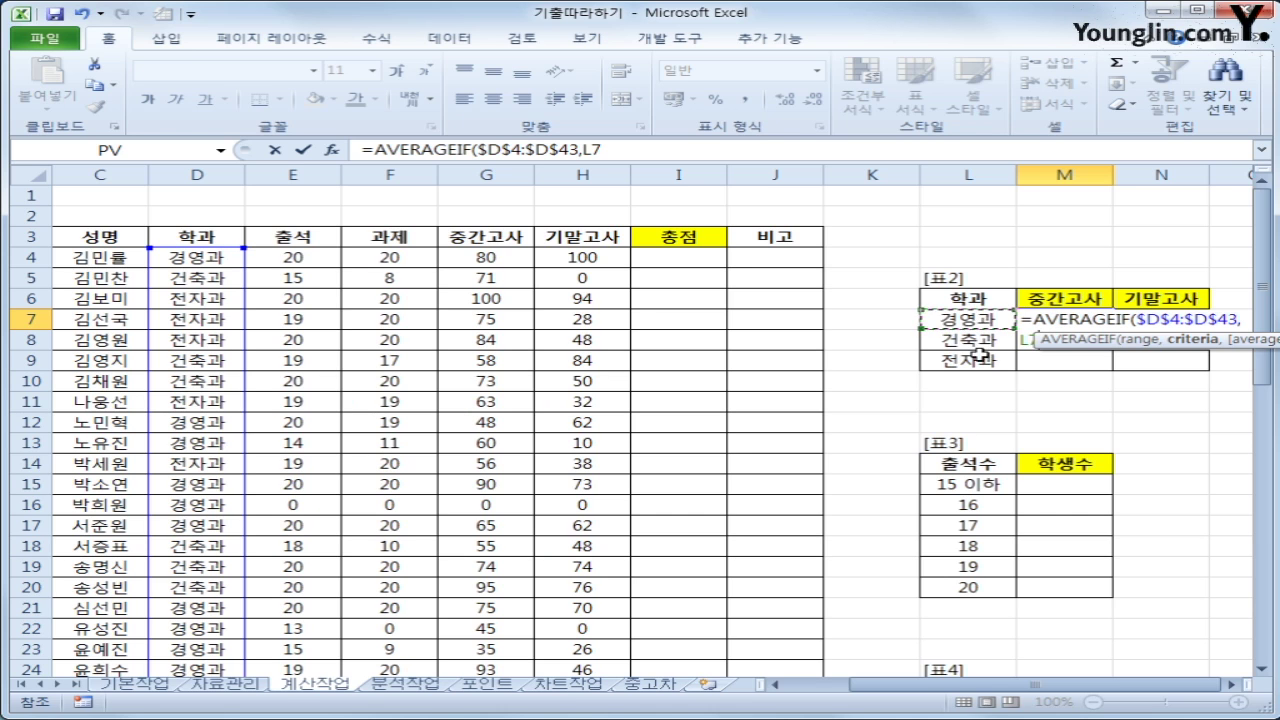
{"action": "left_click", "coordinate": [633, 155]}
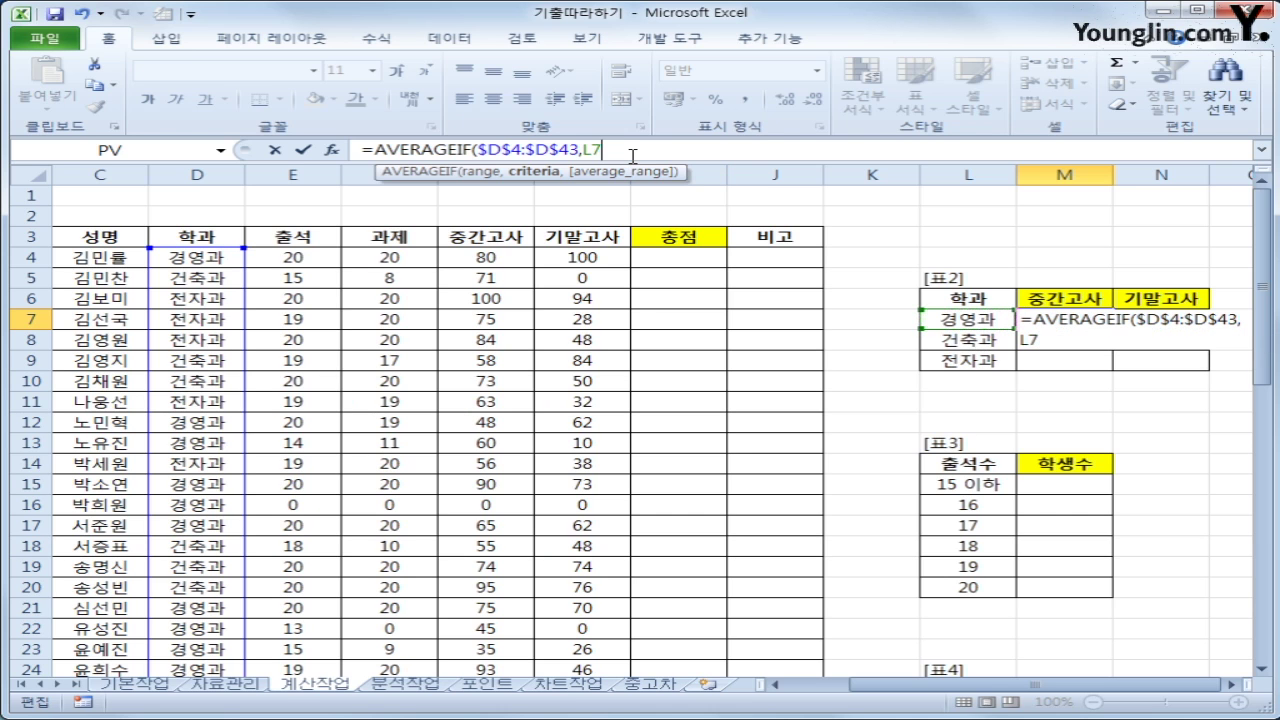
{"action": "key", "text": "F4"}
{"action": "key", "text": "F4"}
{"action": "key", "text": "F4"}
{"action": "type", "text": ","}
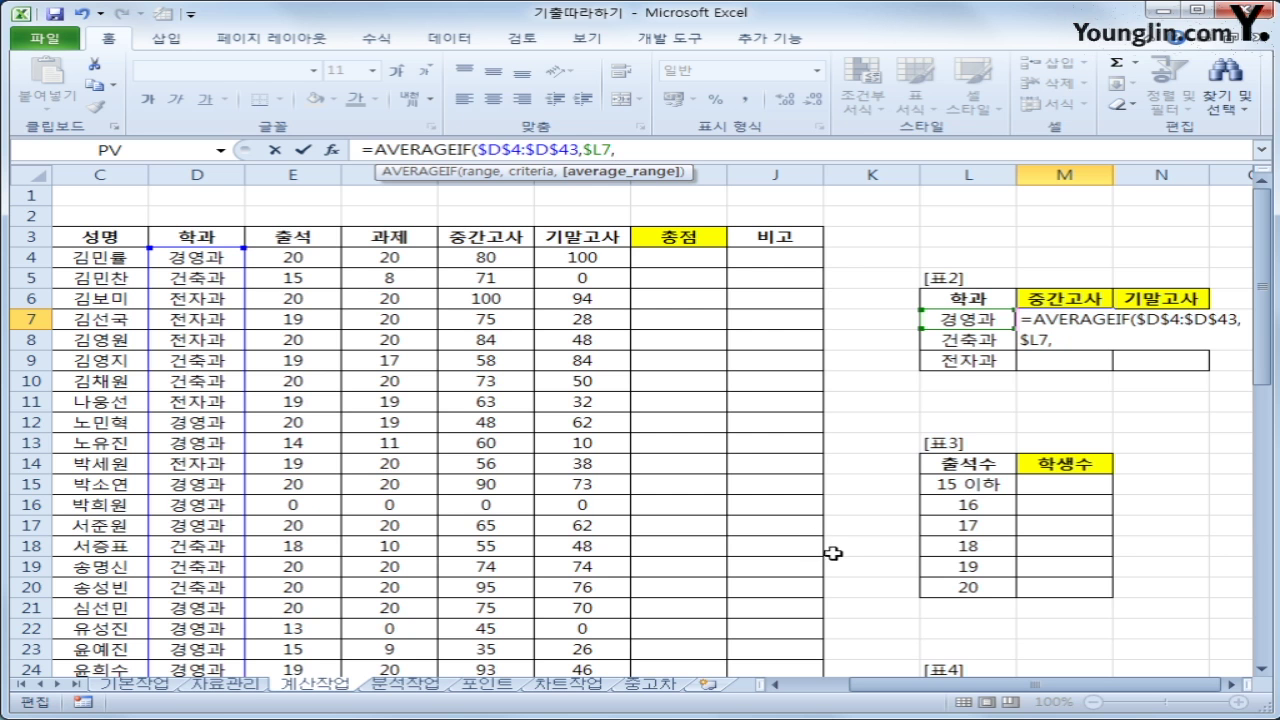
Complete the formula with the row-fixed 중간고사 range G$4:G$43 as the average range and fill it across M7:N9
{"action": "left_click_drag", "start_coordinate": [490, 262], "coordinate": [508, 650]}
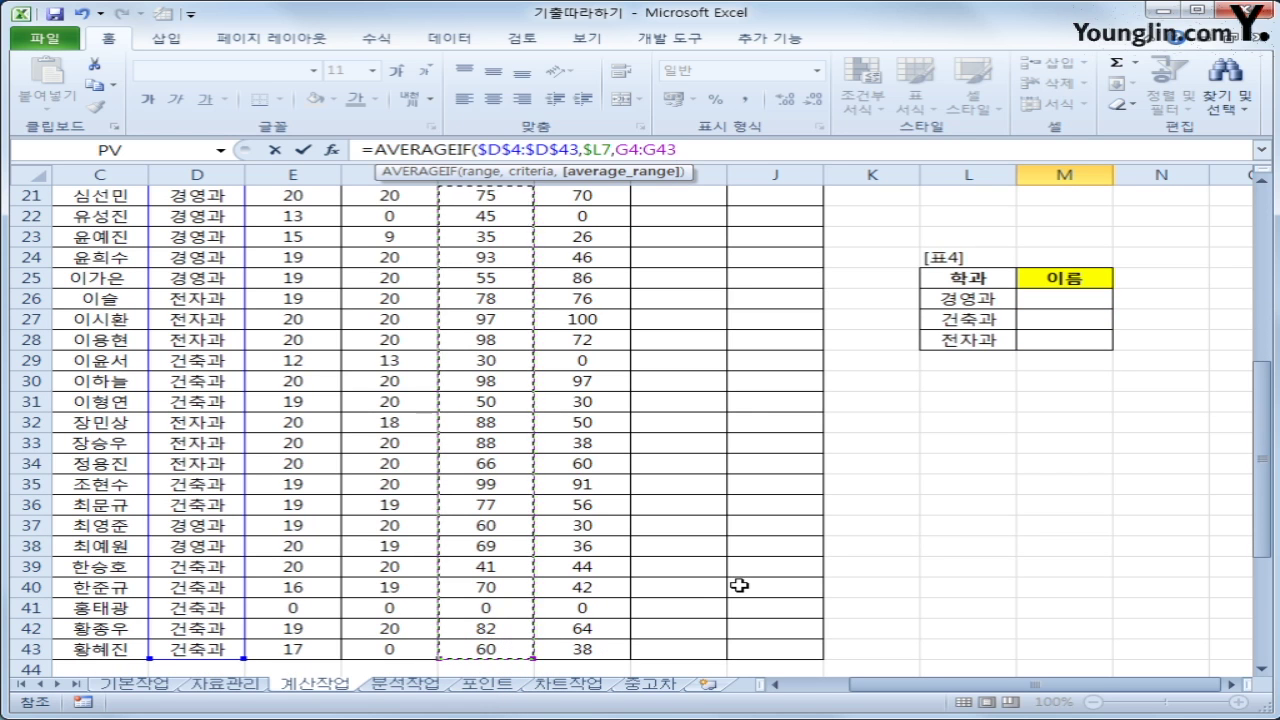
{"action": "left_click_drag", "start_coordinate": [1265, 477], "coordinate": [1263, 305]}
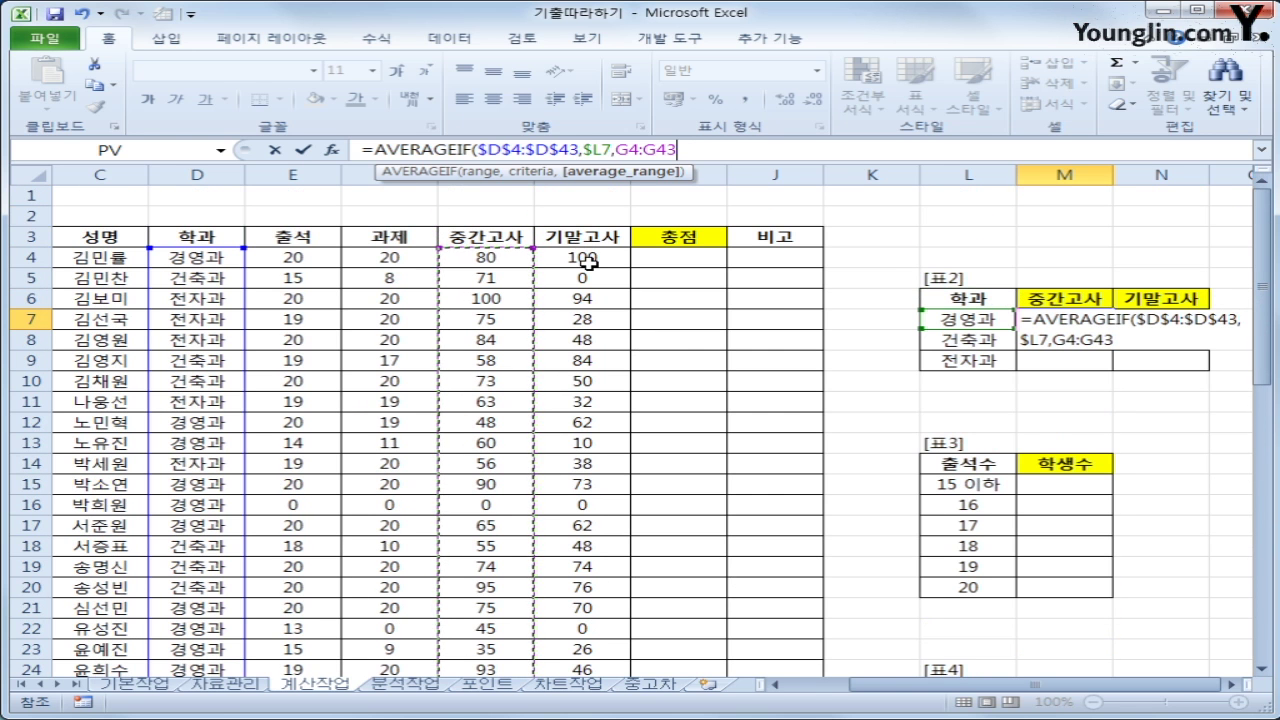
{"action": "key", "text": "F4"}
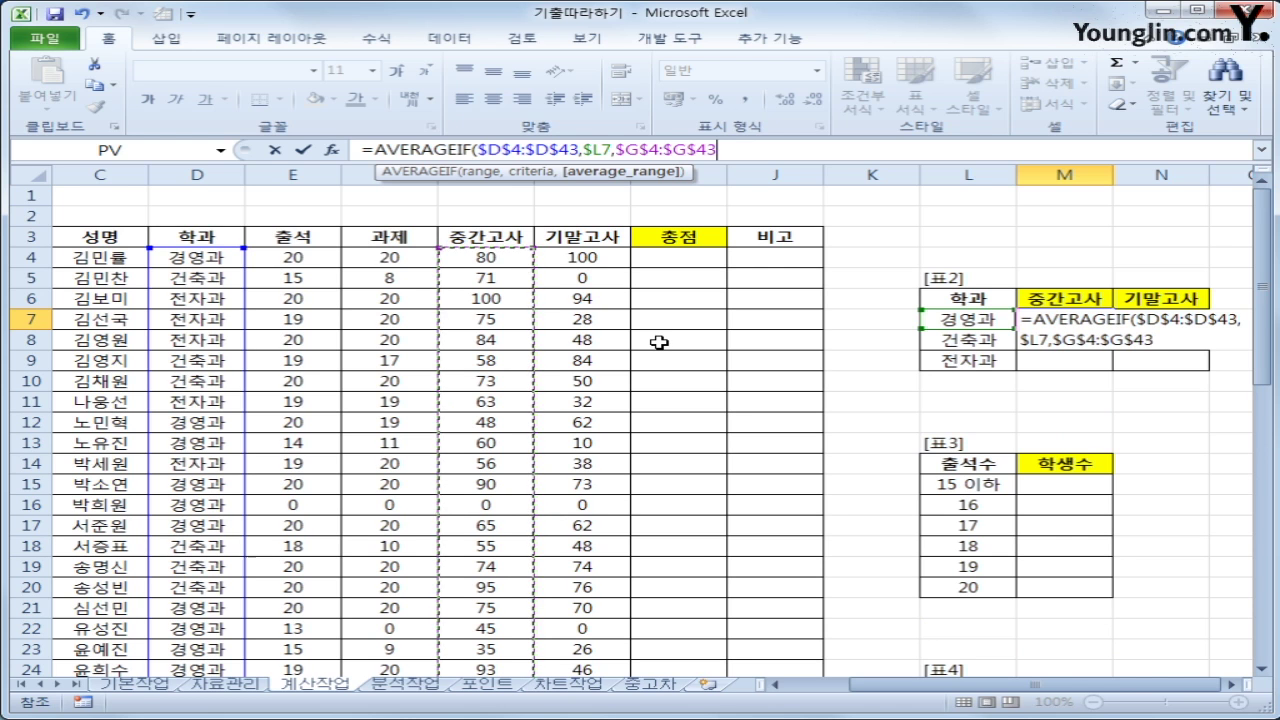
{"action": "key", "text": "F4"}
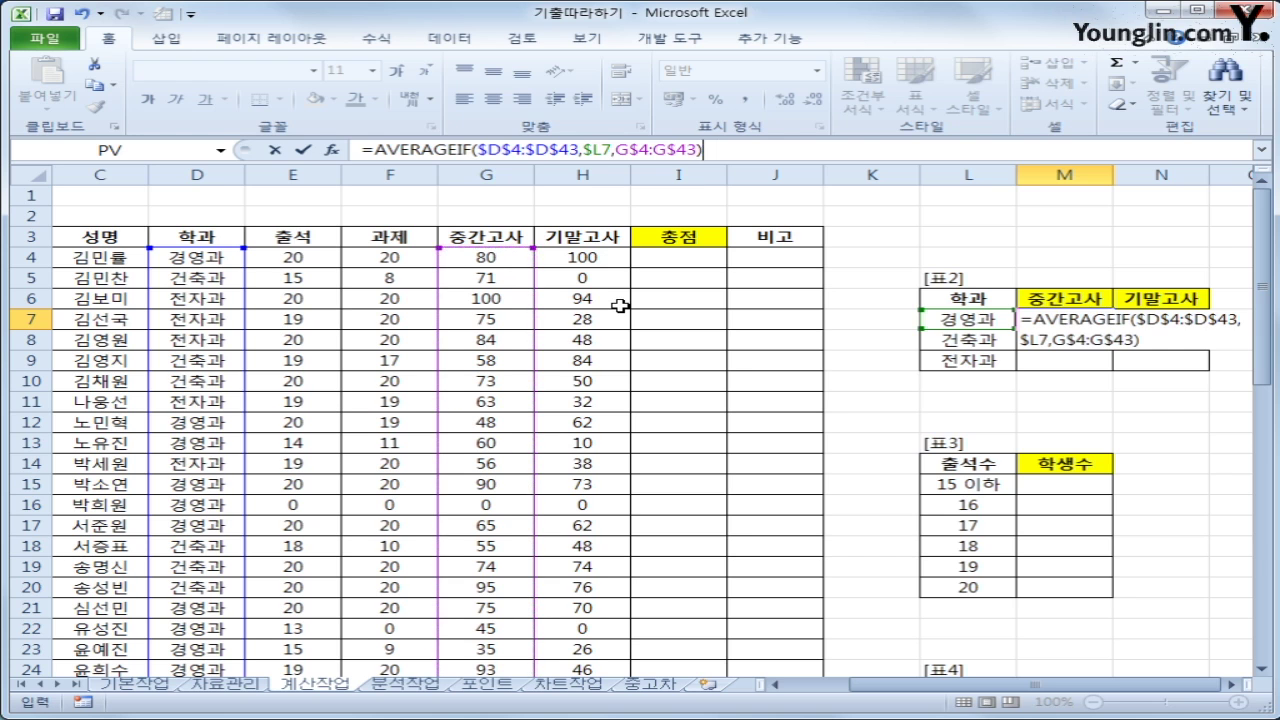
{"action": "key", "text": "Return"}
{"action": "left_click", "coordinate": [1077, 320]}
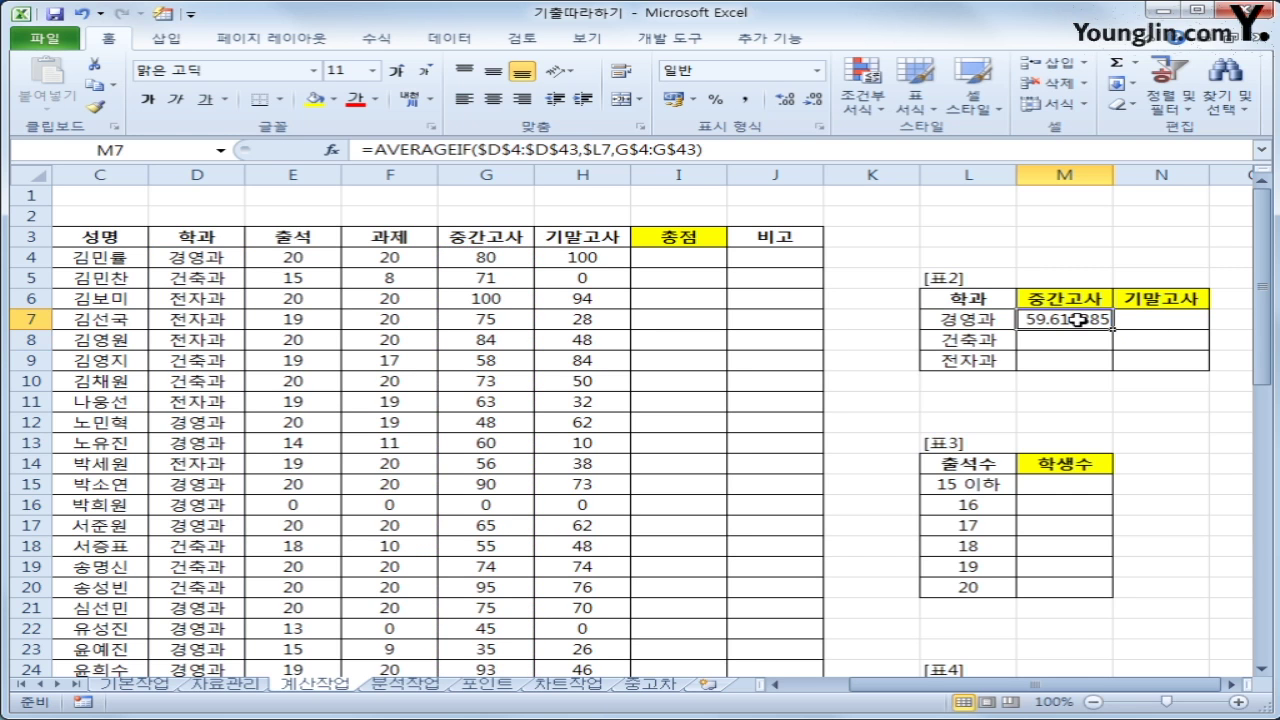
{"action": "left_click_drag", "start_coordinate": [1112, 330], "coordinate": [1212, 371]}
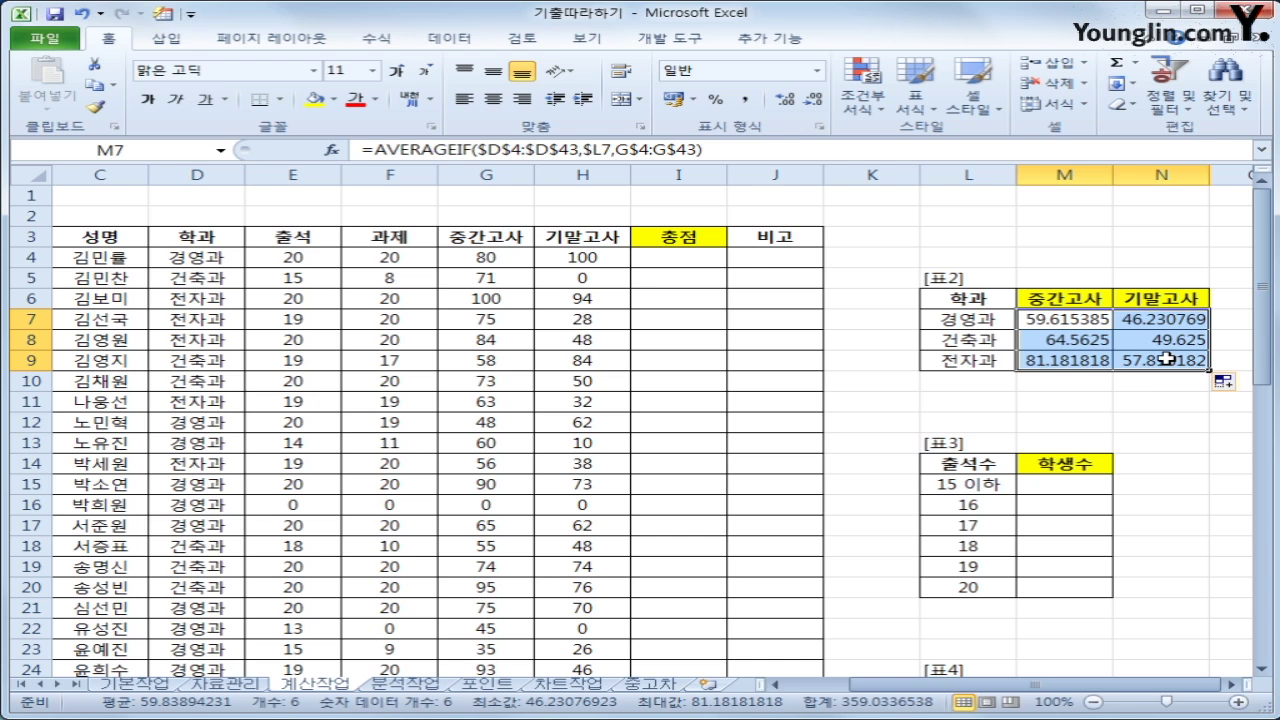
Wrap the AVERAGEIF formula in M7 in a ROUNDUP function
{"action": "left_click", "coordinate": [1043, 312]}
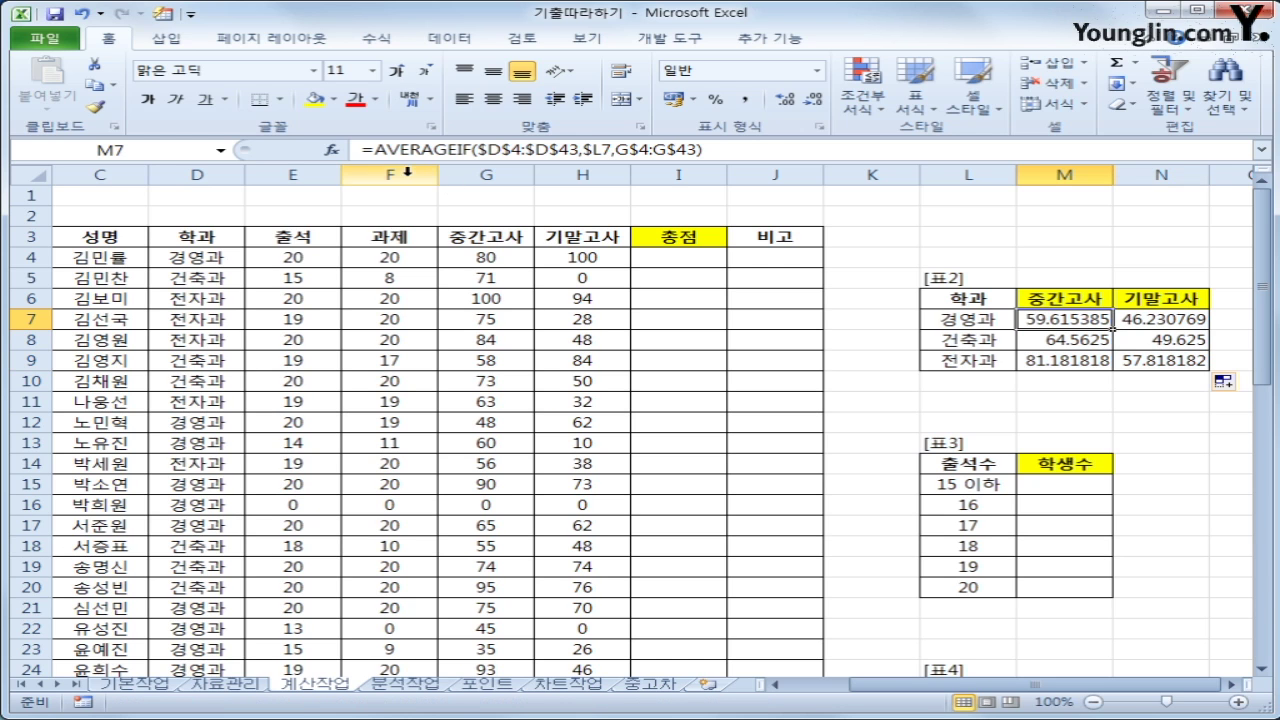
{"action": "left_click", "coordinate": [375, 150]}
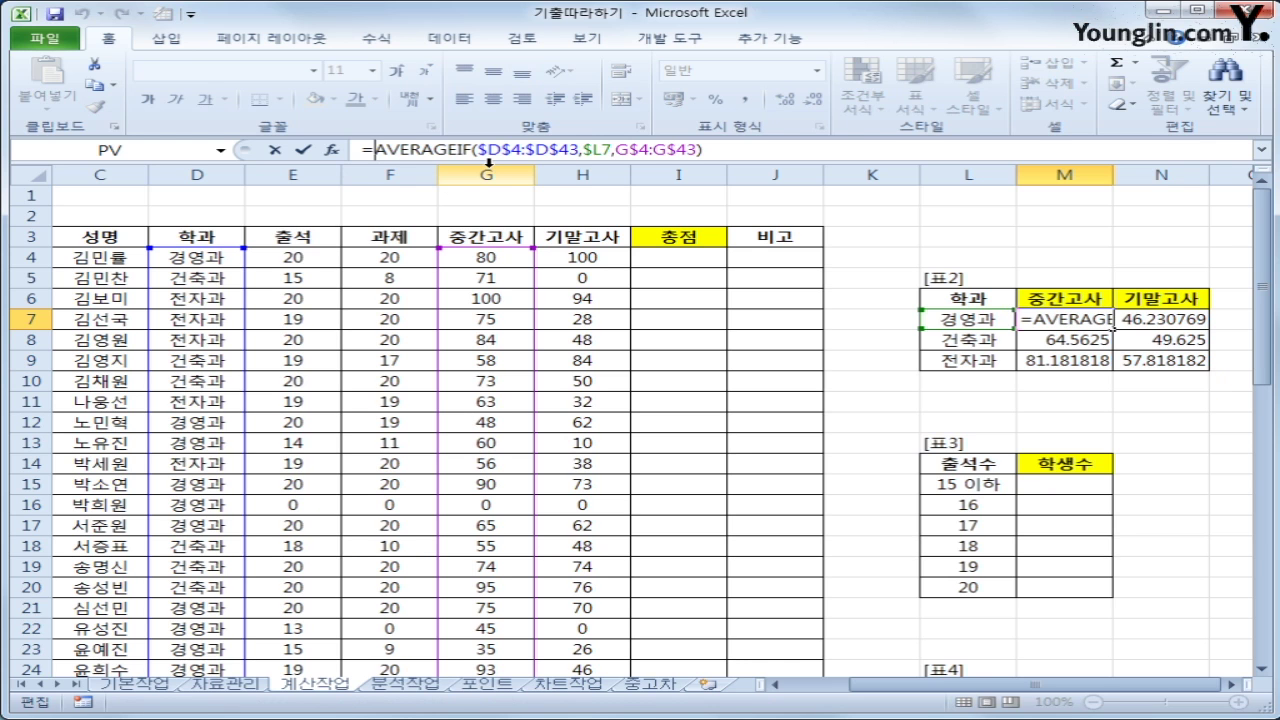
{"action": "type", "text": "roun"}
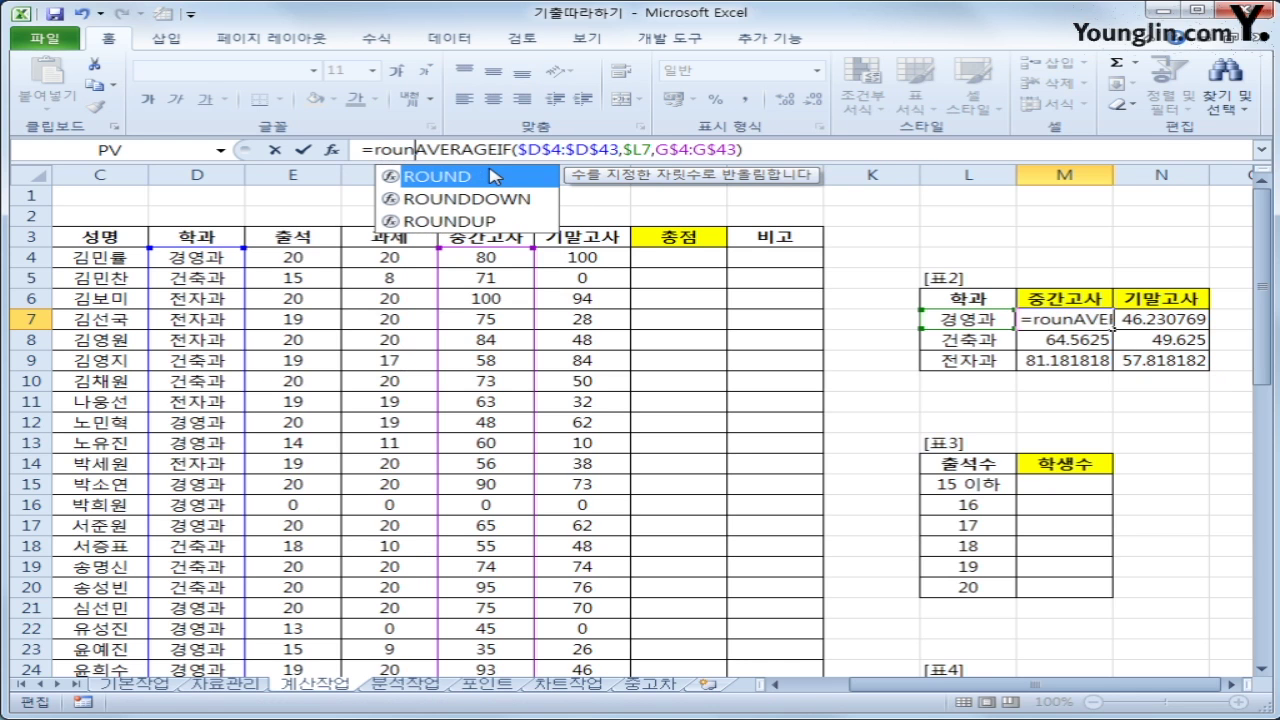
{"action": "key", "text": "Down"}
{"action": "key", "text": "Down"}
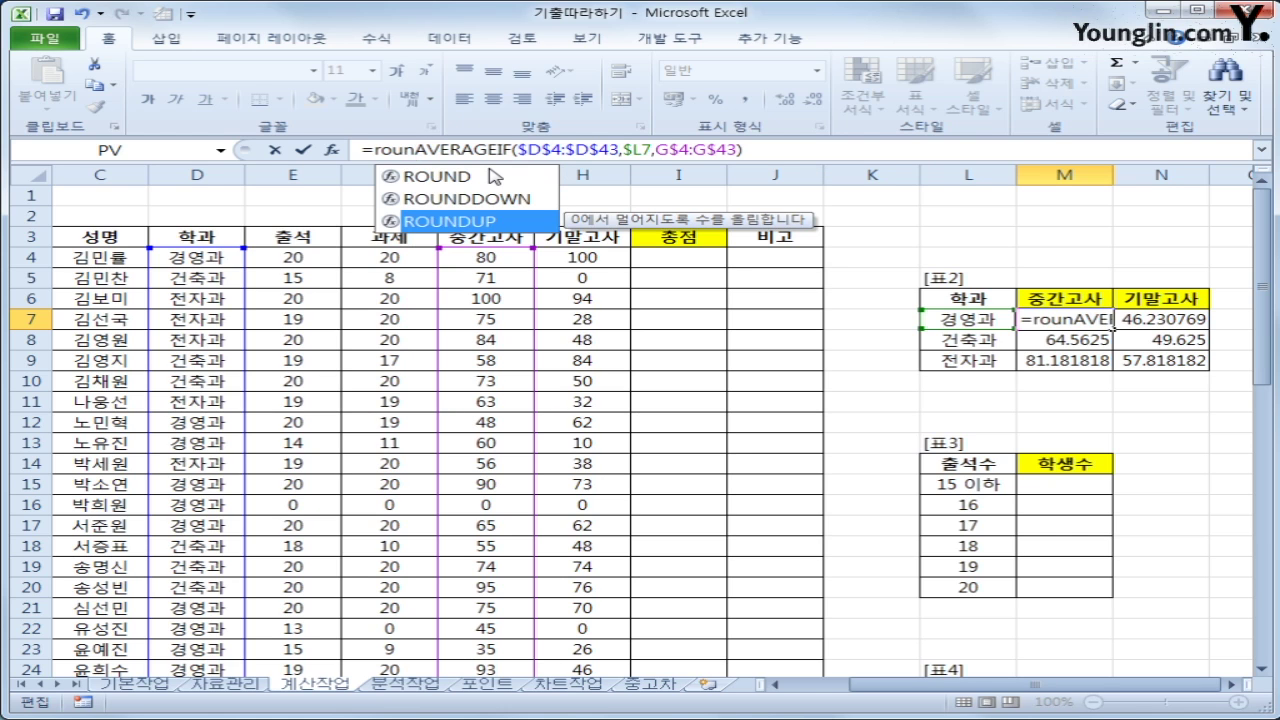
{"action": "key", "text": "Tab"}
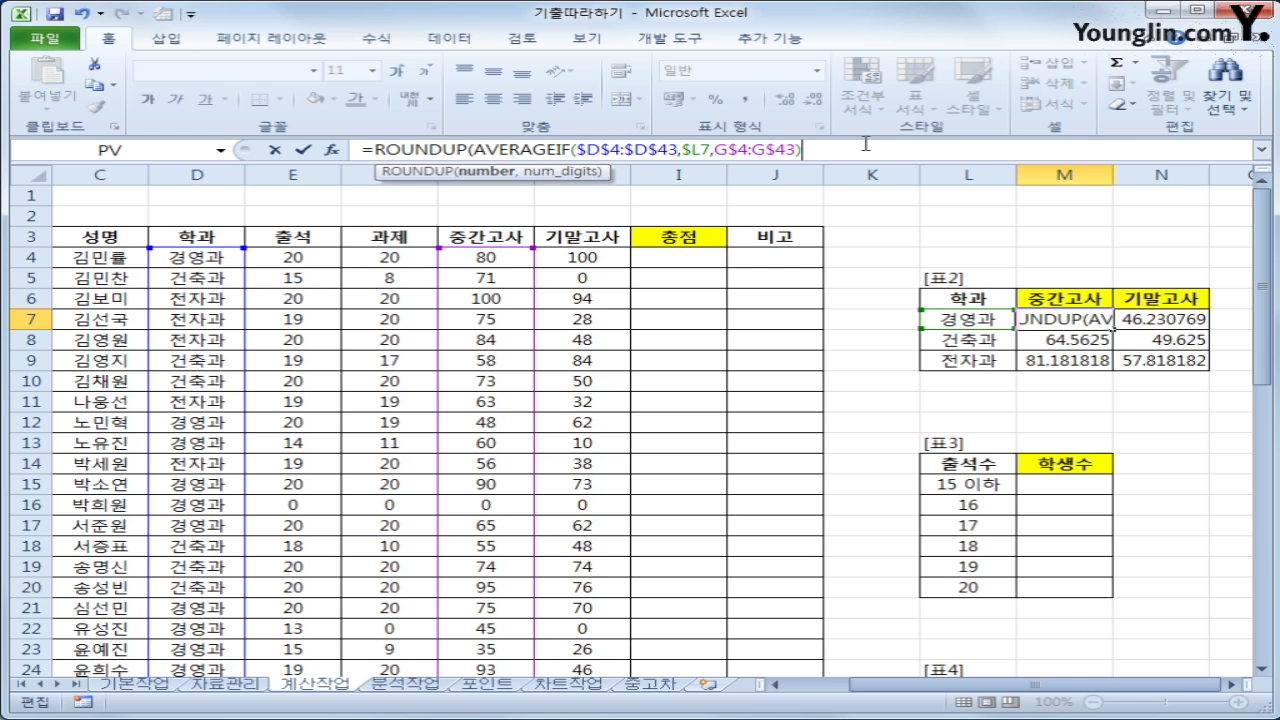
Set ROUNDUP to 1 decimal digit, giving =ROUNDUP(AVERAGEIF($D$4:$D$43,$L7,G$4:G$43),1), and fill it across M7:N9
{"action": "type", "text": ","}
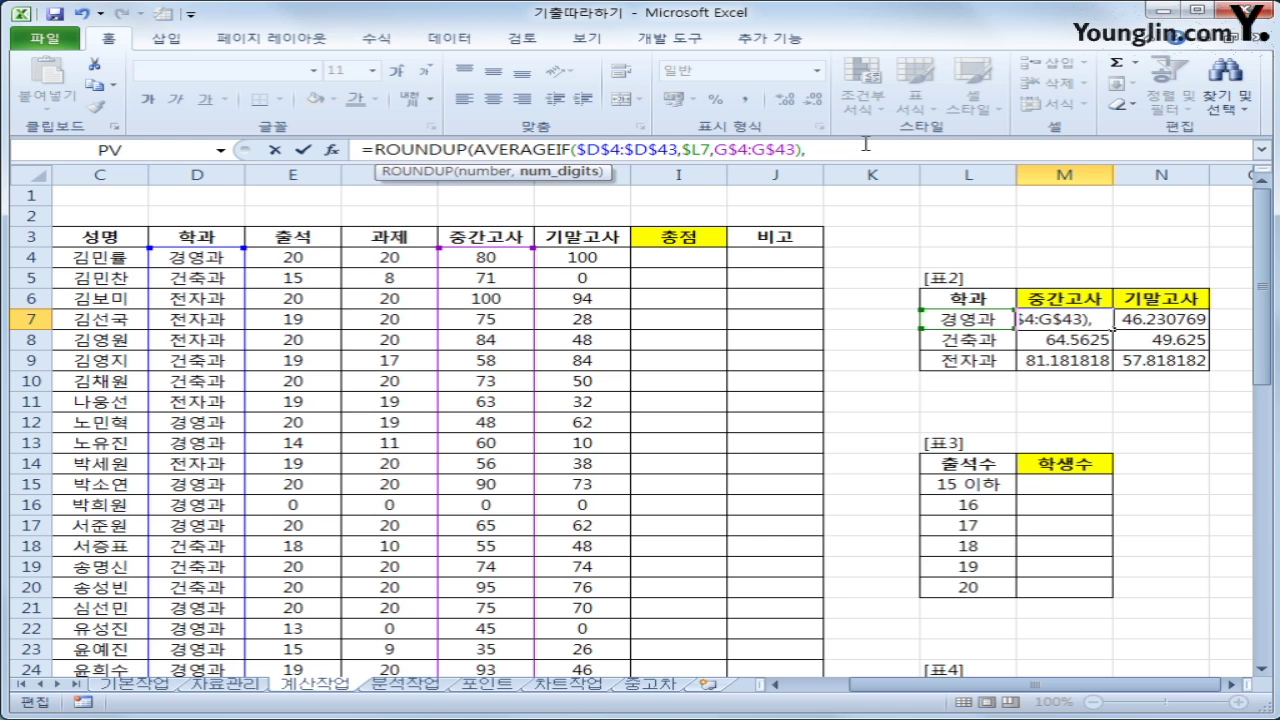
{"action": "type", "text": "1)"}
{"action": "key", "text": "Return"}
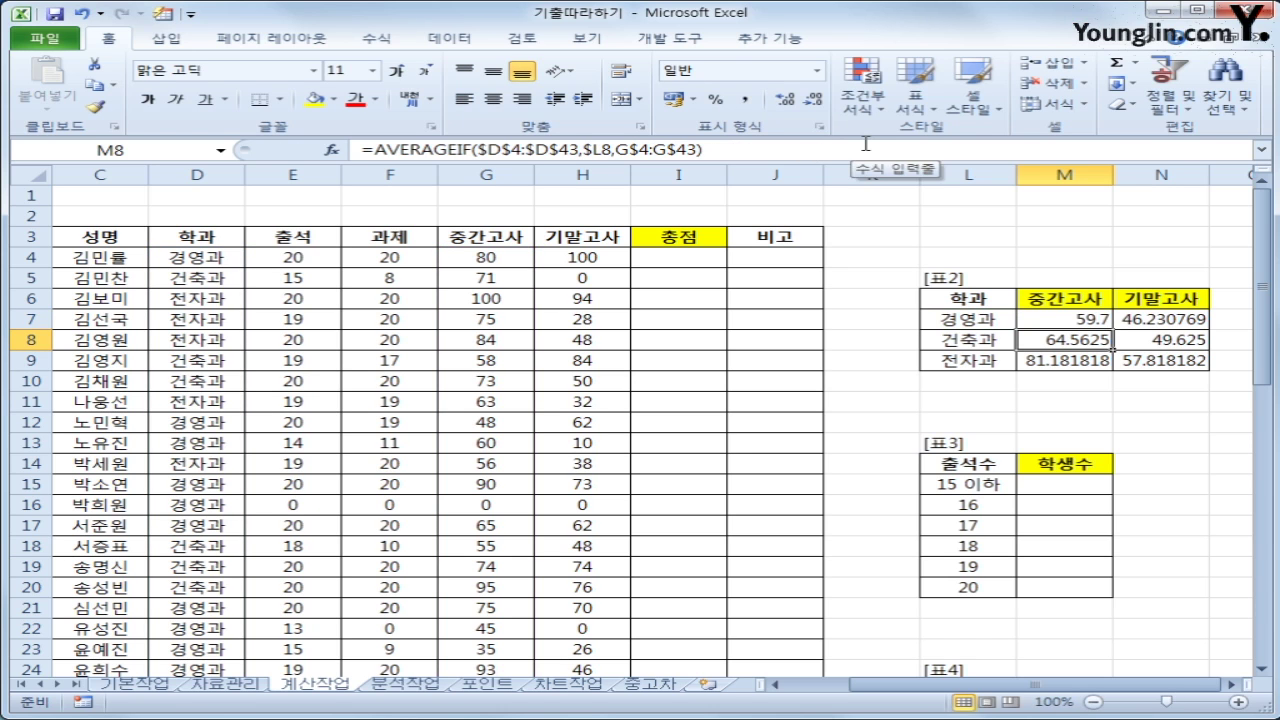
{"action": "left_click", "coordinate": [1100, 320]}
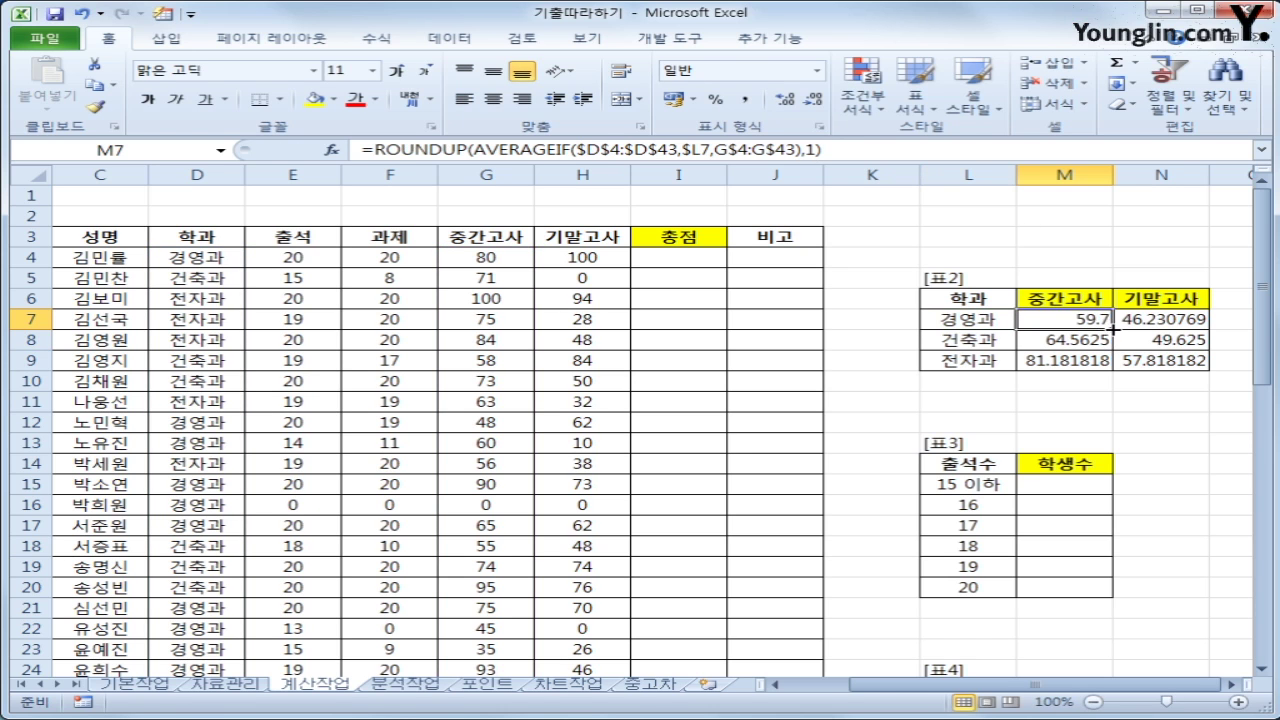
{"action": "left_click_drag", "start_coordinate": [1112, 328], "coordinate": [1190, 366]}
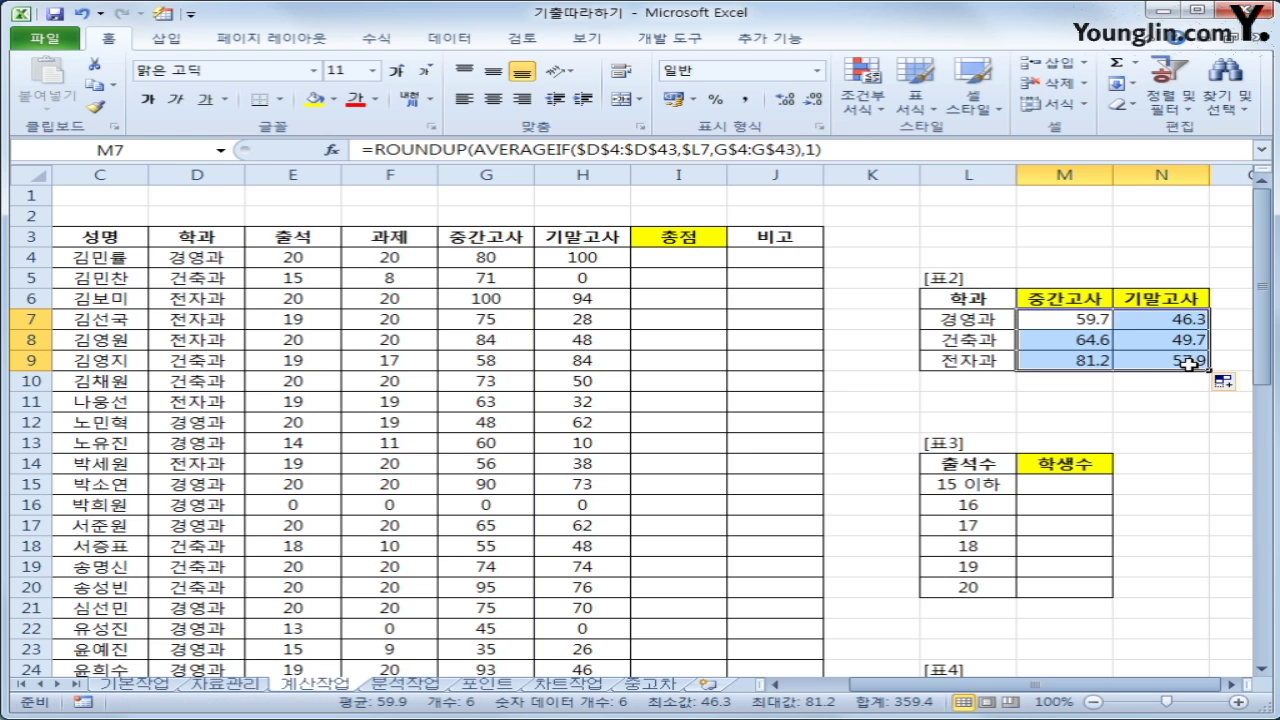
{"action": "left_click", "coordinate": [1068, 320]}
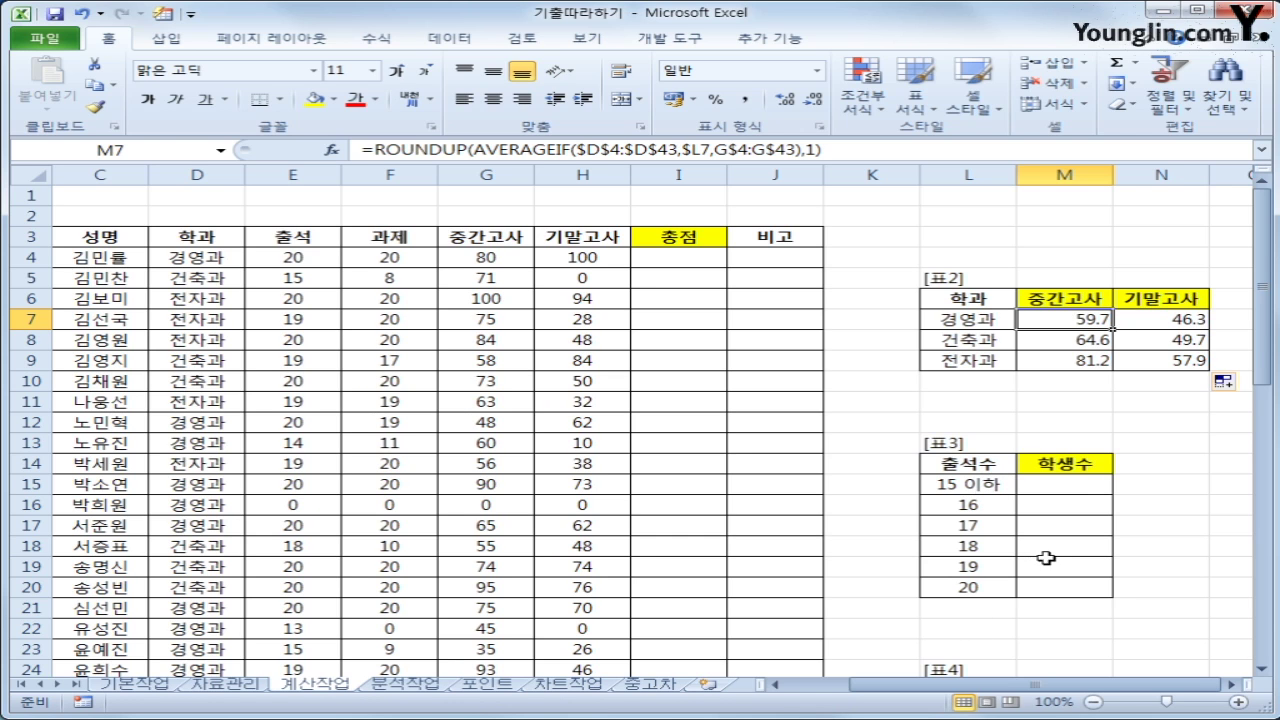
{"action": "left_click_drag", "start_coordinate": [1048, 494], "coordinate": [1050, 592]}
{"action": "left_click", "coordinate": [990, 484]}
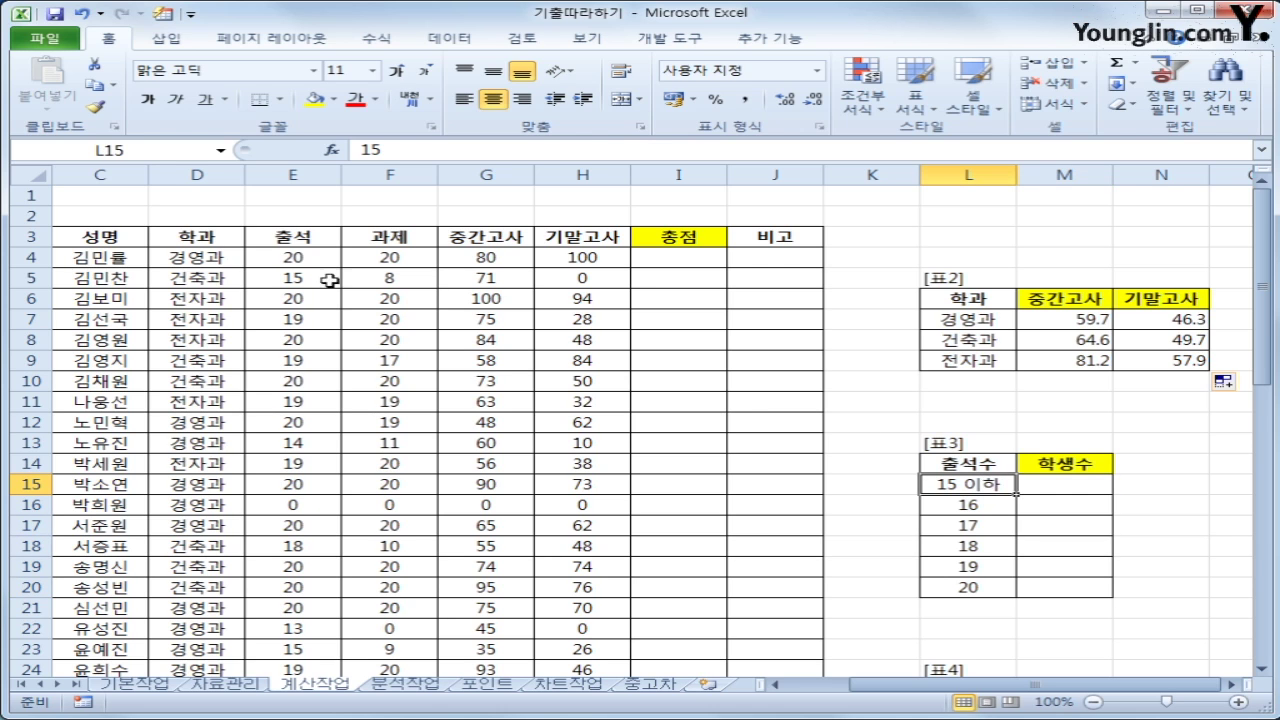
{"action": "left_click", "coordinate": [290, 257]}
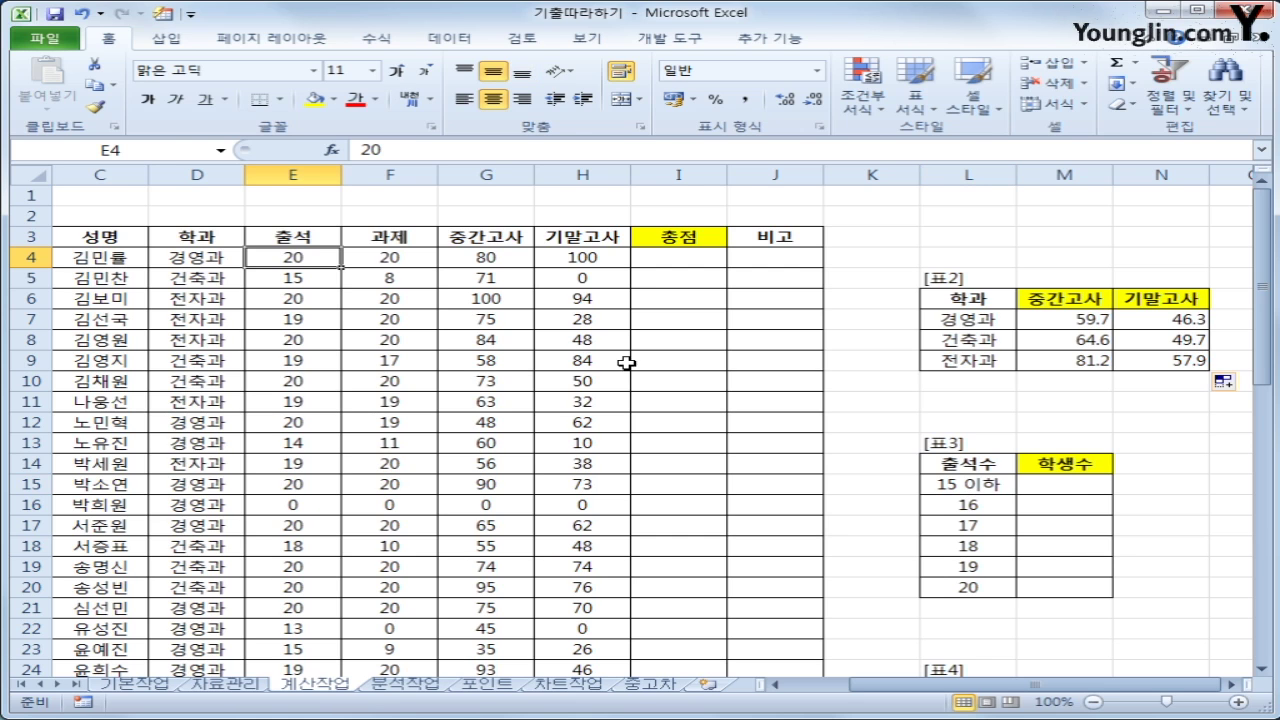
Start a FREQUENCY formula across the 학생수 cells M15:M20 of 표3
{"action": "left_click", "coordinate": [1041, 478]}
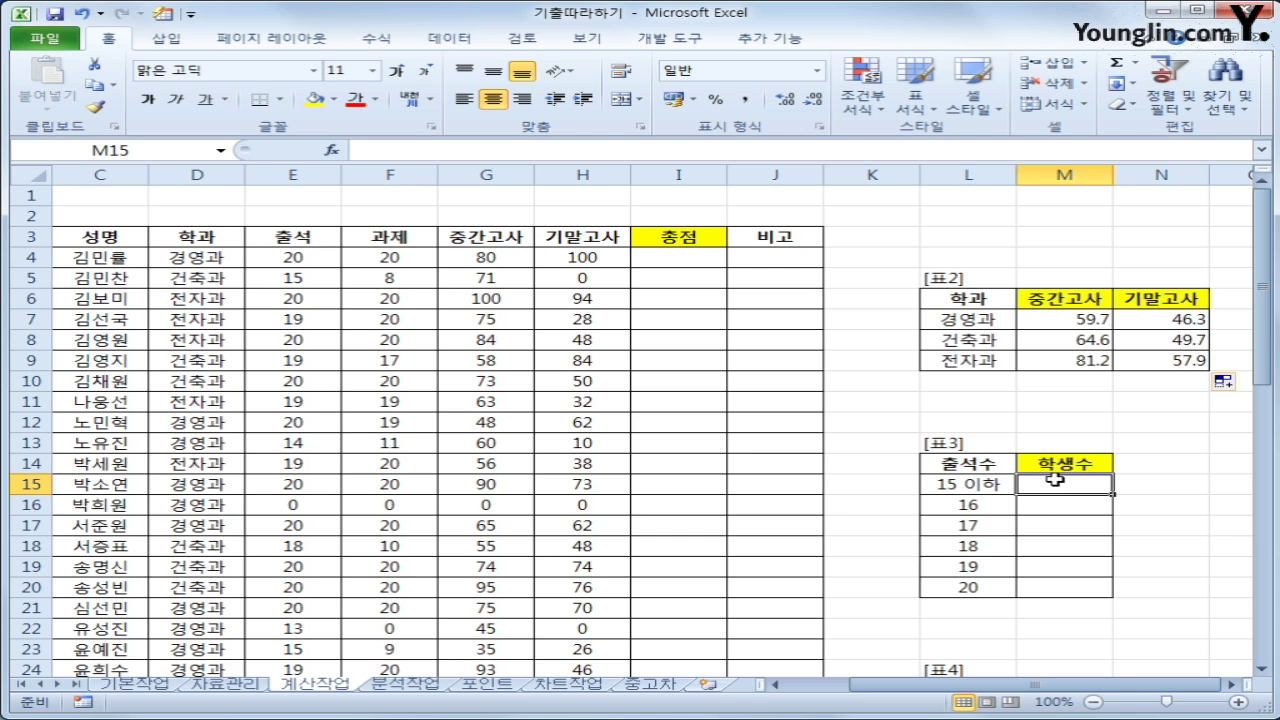
{"action": "left_click_drag", "start_coordinate": [1054, 480], "coordinate": [1055, 581]}
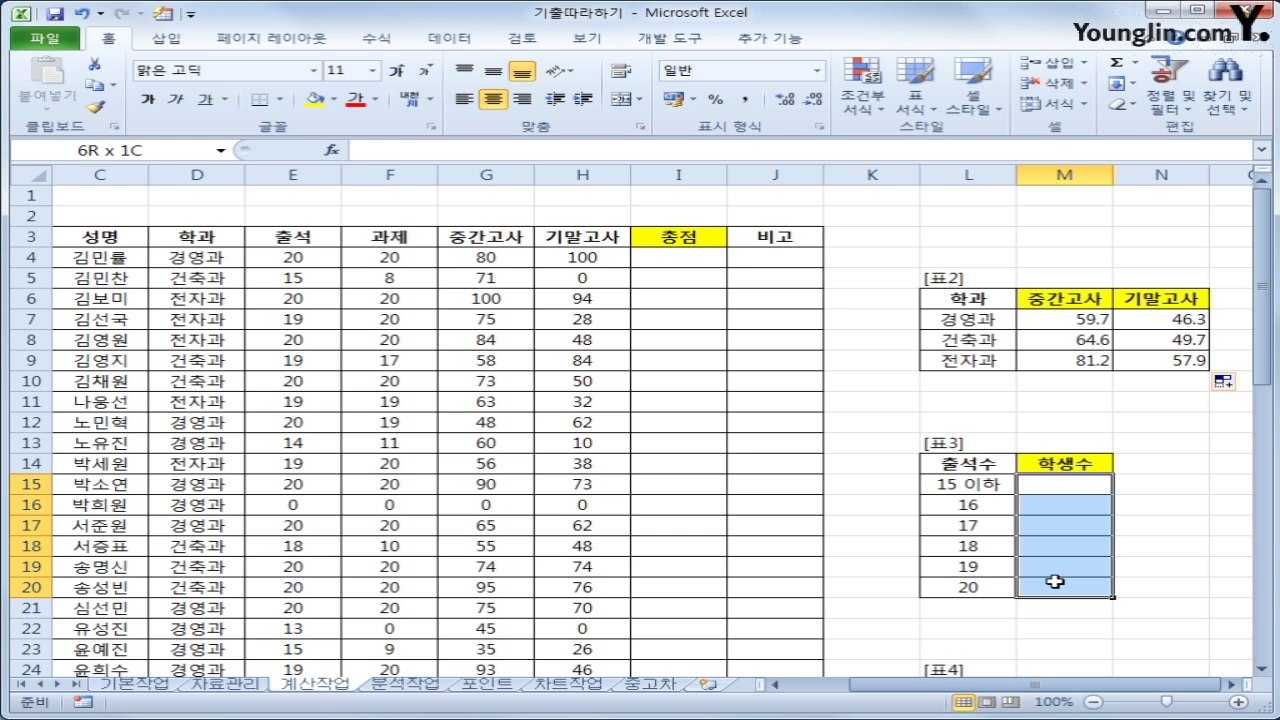
{"action": "left_click_drag", "start_coordinate": [1055, 581], "coordinate": [1055, 581]}
{"action": "type", "text": "=fr"}
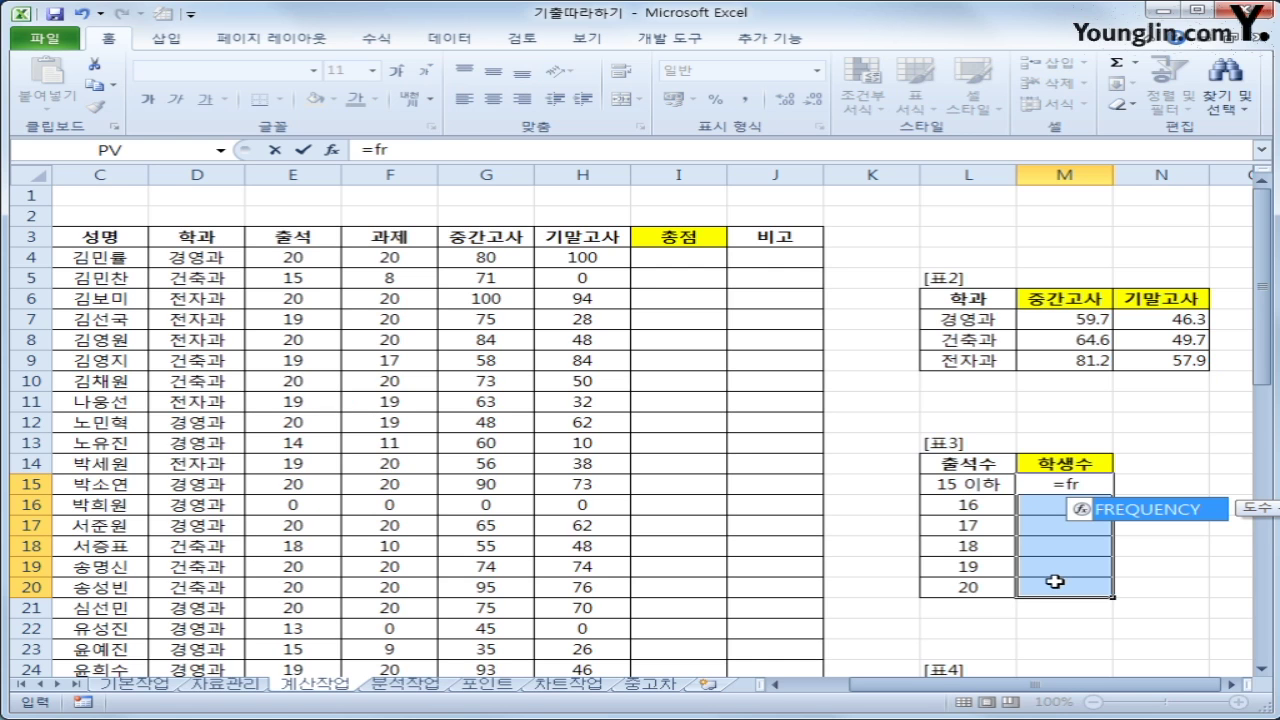
{"action": "key", "text": "Tab"}
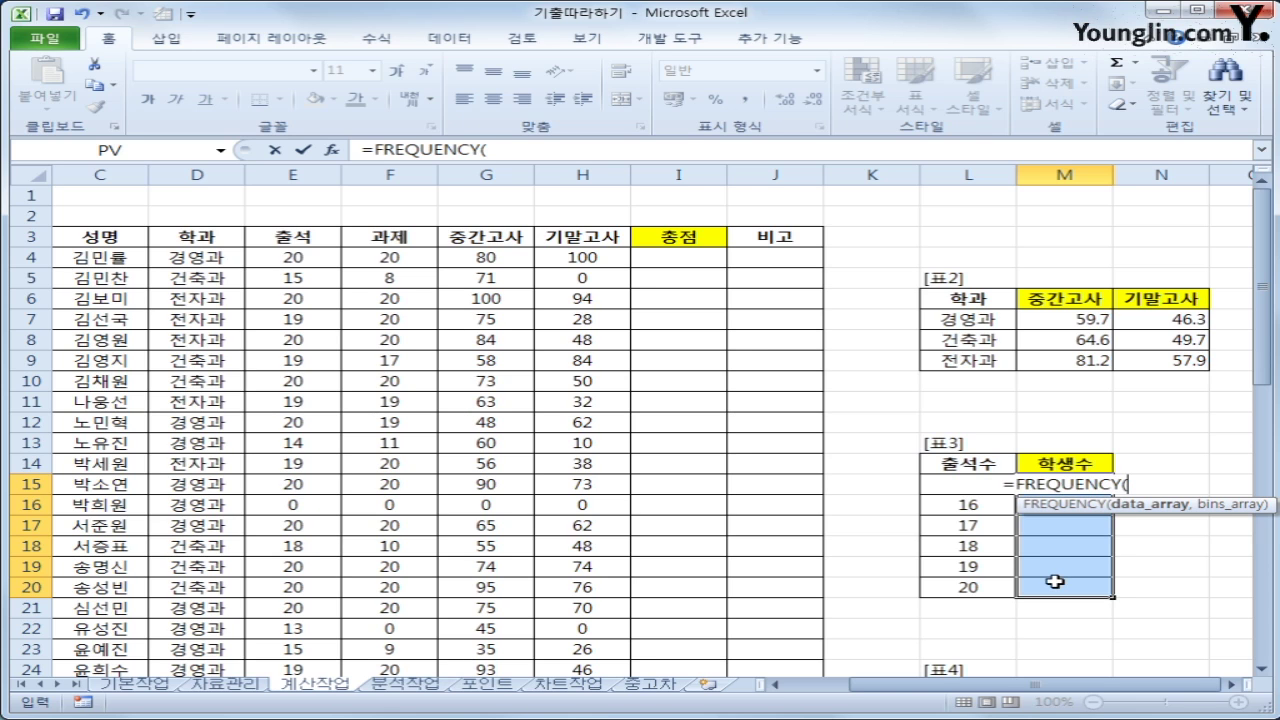
Count the 출석 values E4:E43 against the bins L15:L20 and enter the FREQUENCY formula as an array formula
{"action": "left_click", "coordinate": [327, 261]}
{"action": "left_click_drag", "start_coordinate": [327, 261], "coordinate": [301, 632]}
{"action": "type", "text": ","}
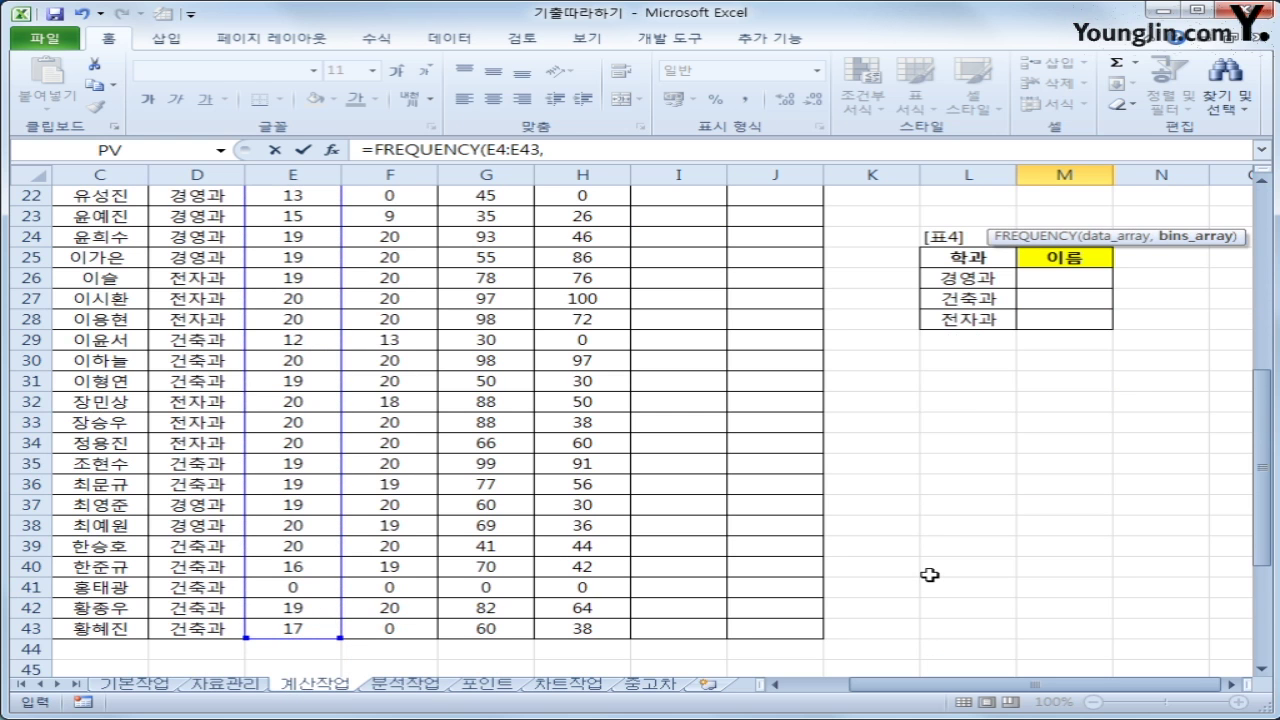
{"action": "scroll", "coordinate": [929, 575], "scroll_direction": "up", "scroll_amount": 5}
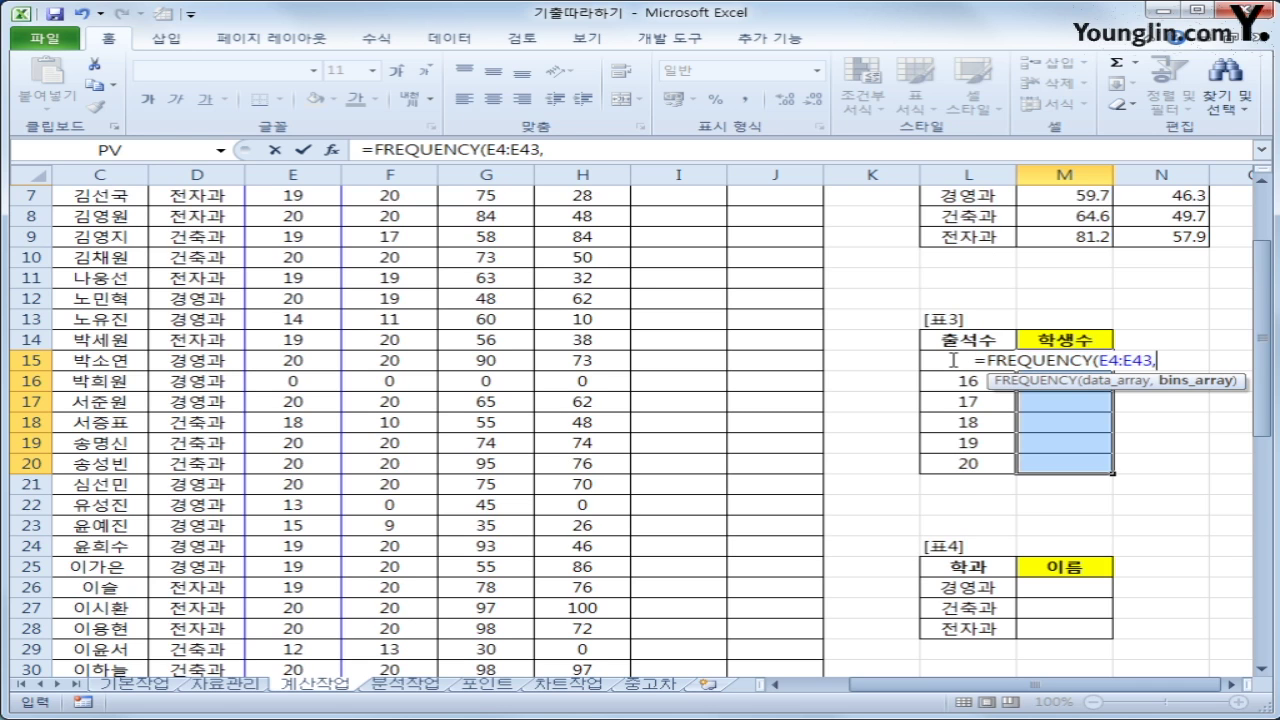
{"action": "left_click_drag", "start_coordinate": [969, 466], "coordinate": [968, 362]}
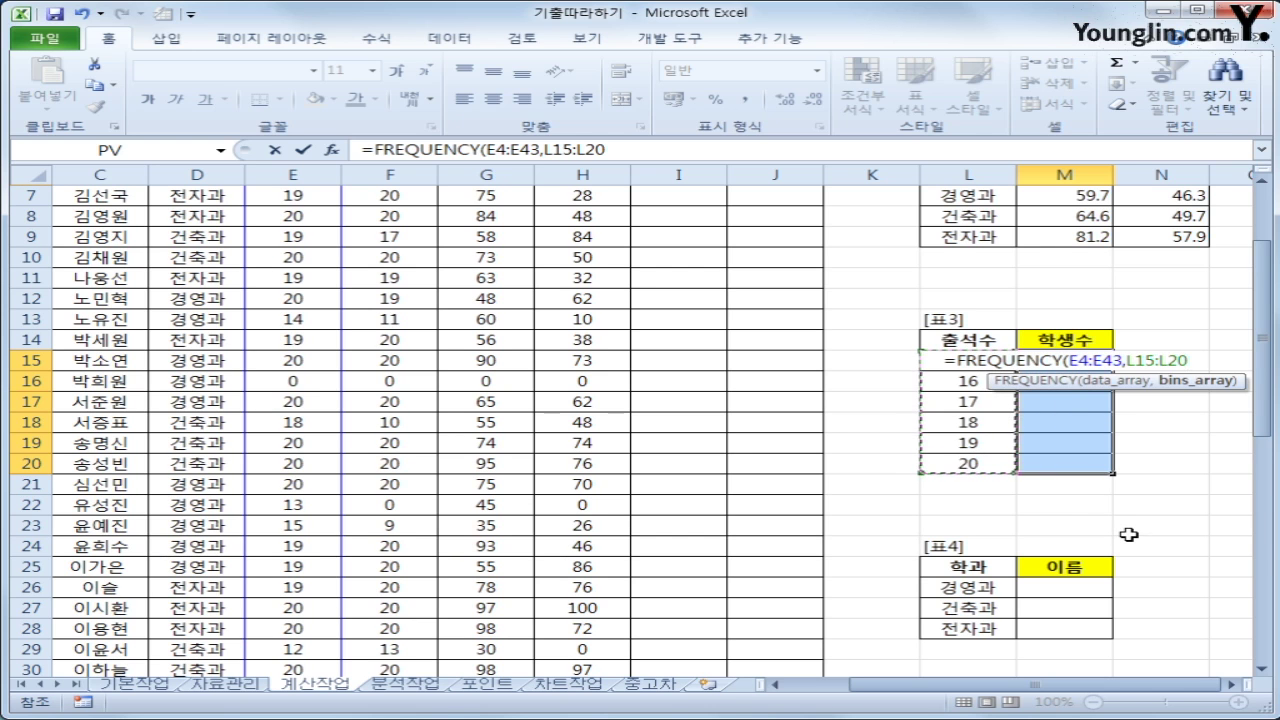
{"action": "type", "text": ")"}
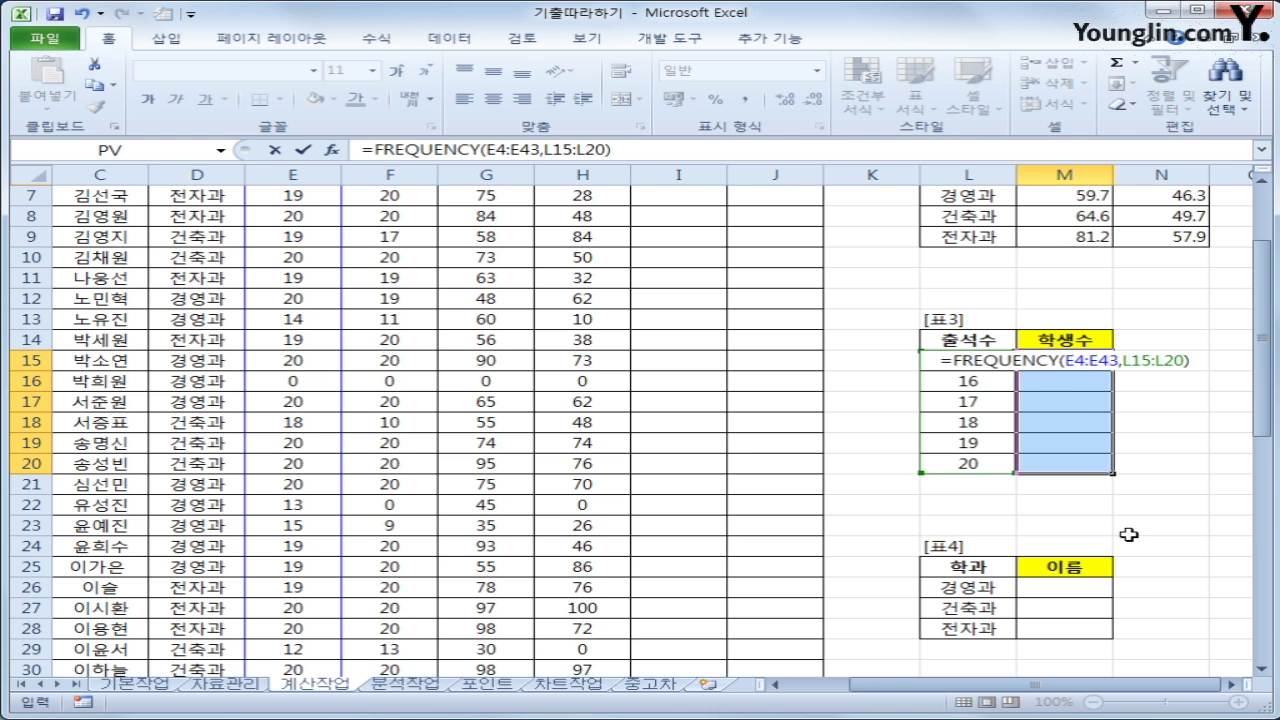
{"action": "key", "text": "ctrl+shift+Return"}
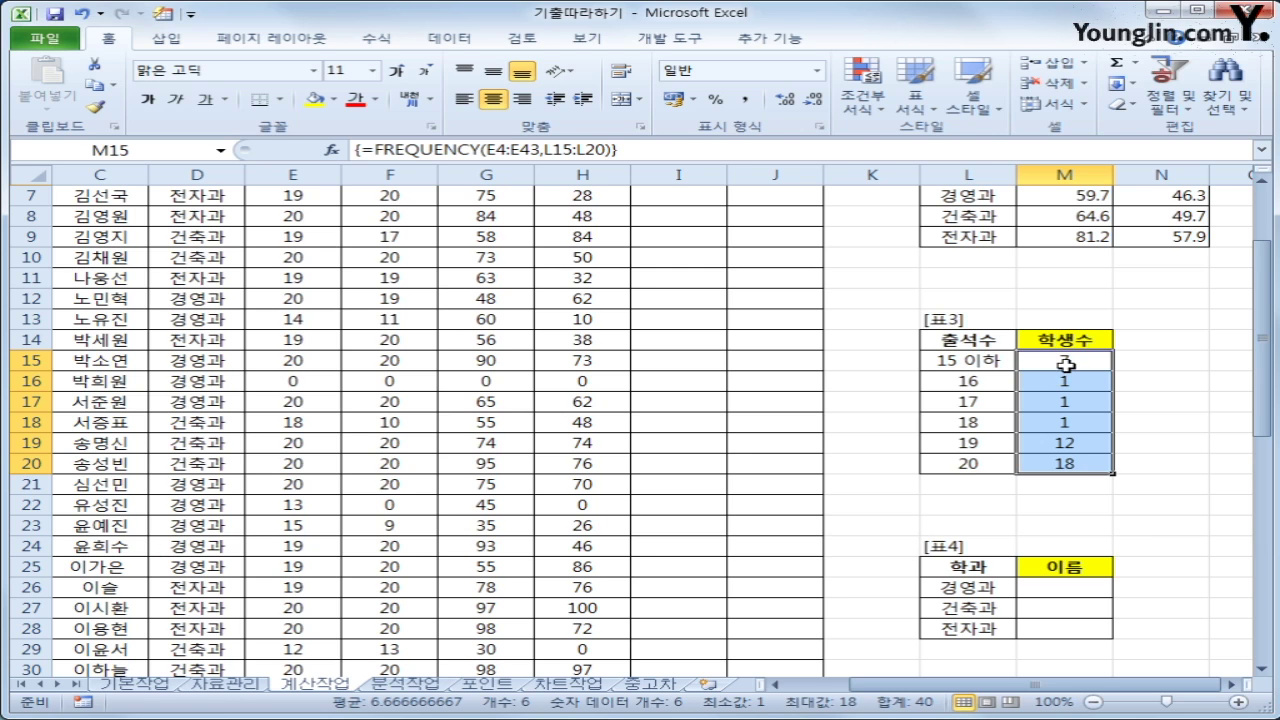
Wrap the FREQUENCY formula in TEXT with the format "#명" and re-enter it as an array formula in M15:M20
{"action": "left_click", "coordinate": [372, 152]}
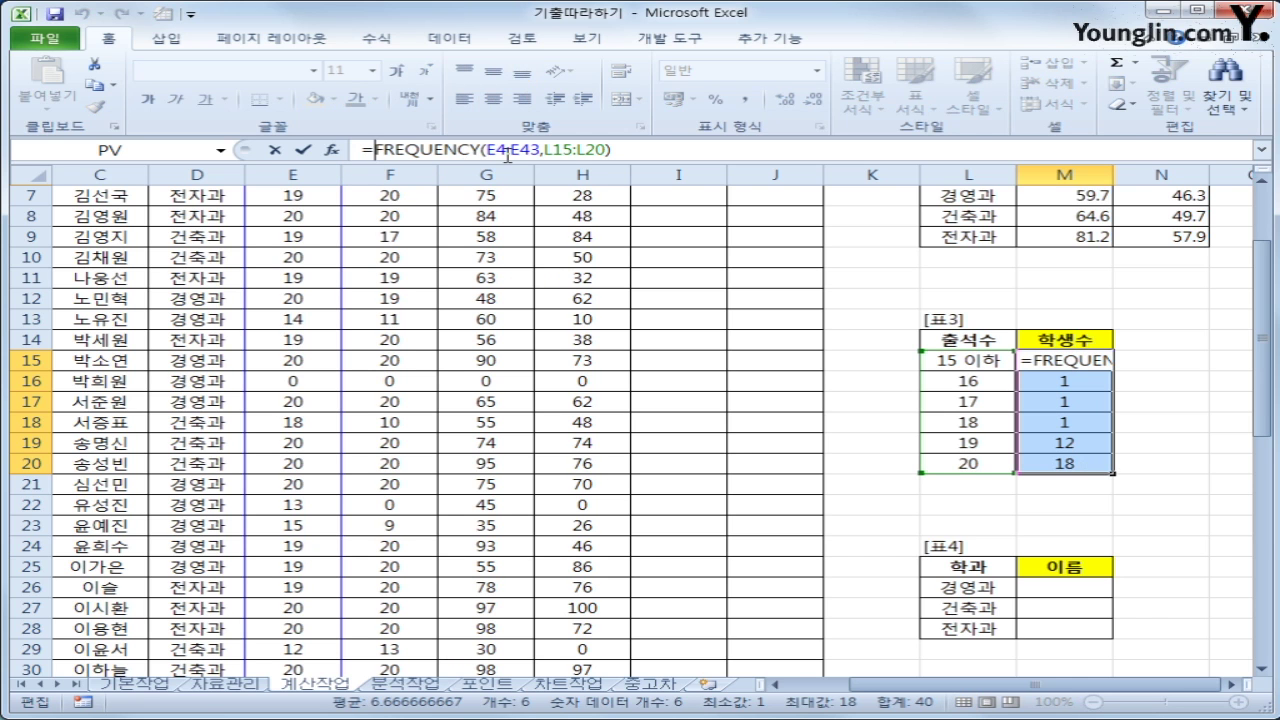
{"action": "type", "text": "text"}
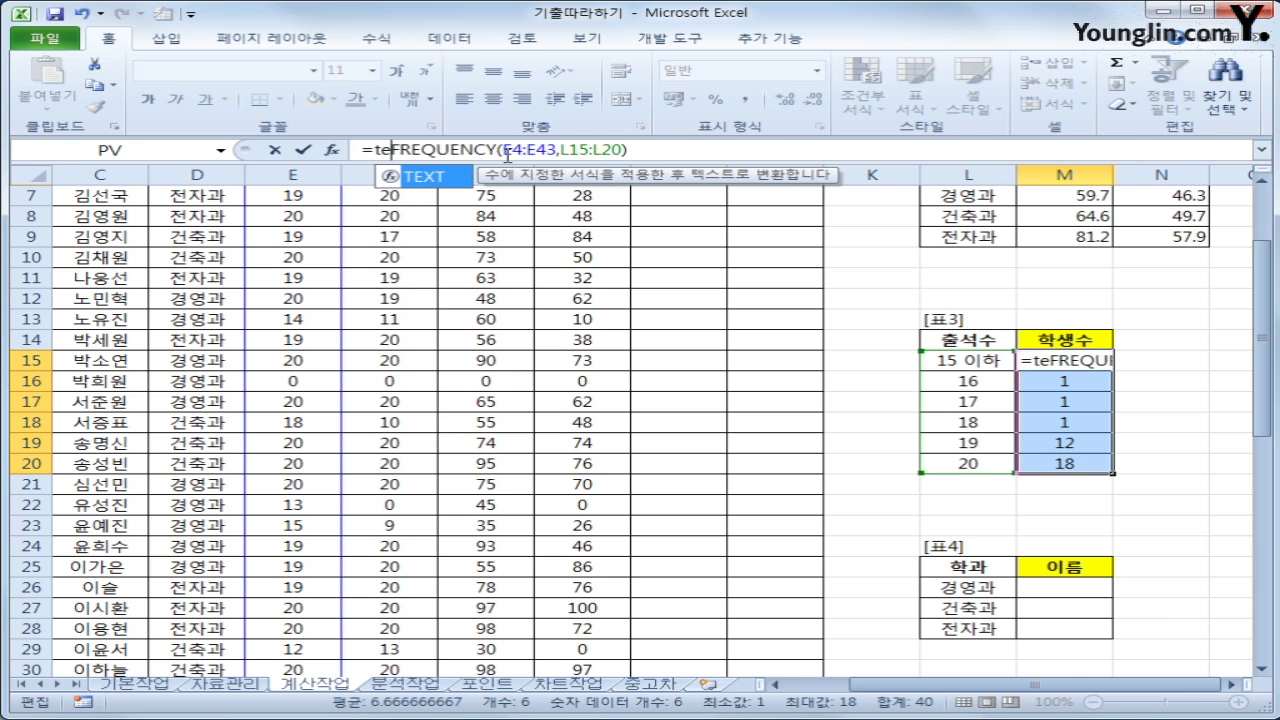
{"action": "key", "text": "Tab"}
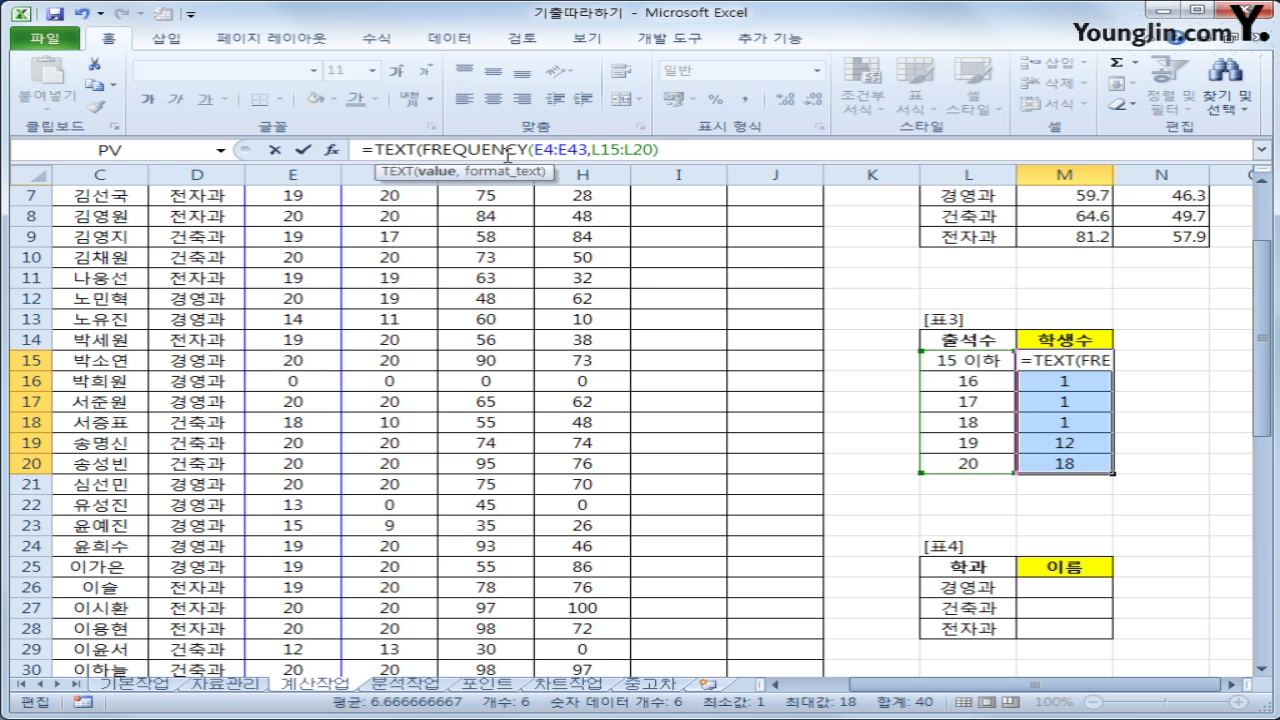
{"action": "left_click", "coordinate": [679, 150]}
{"action": "type", "text": ","}
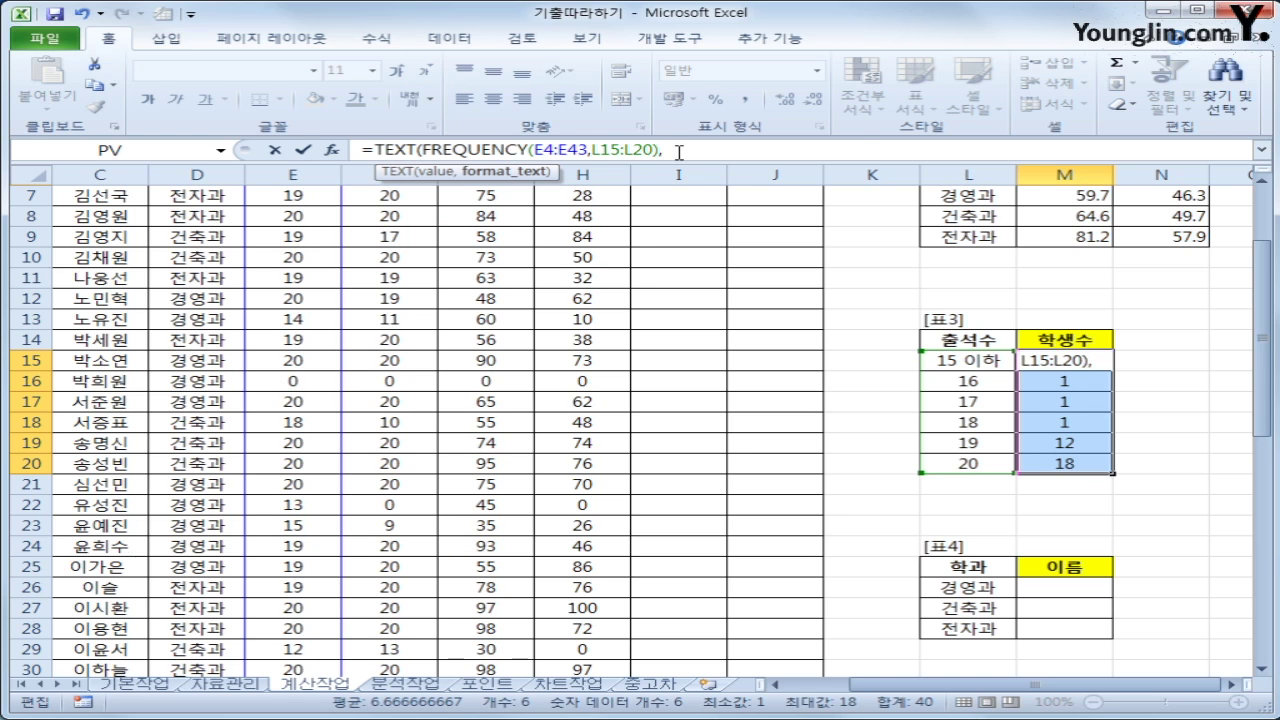
{"action": "type", "text": "\"#명\""}
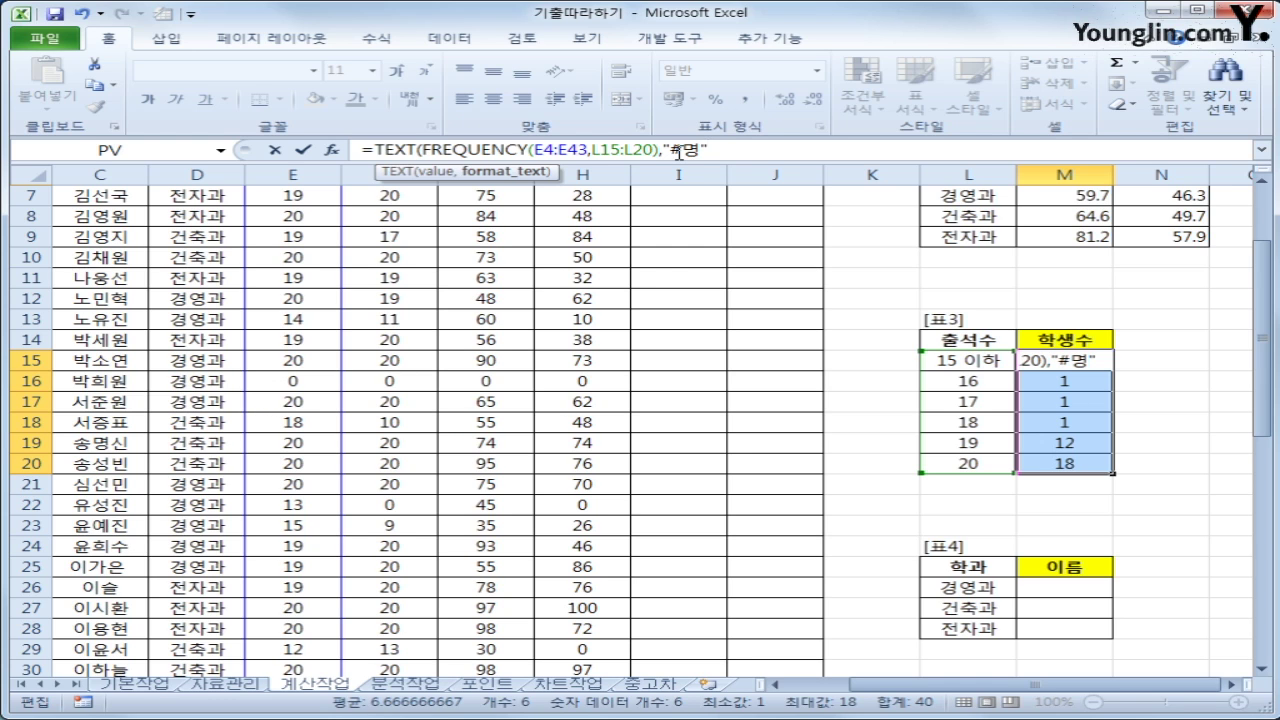
{"action": "type", "text": ")"}
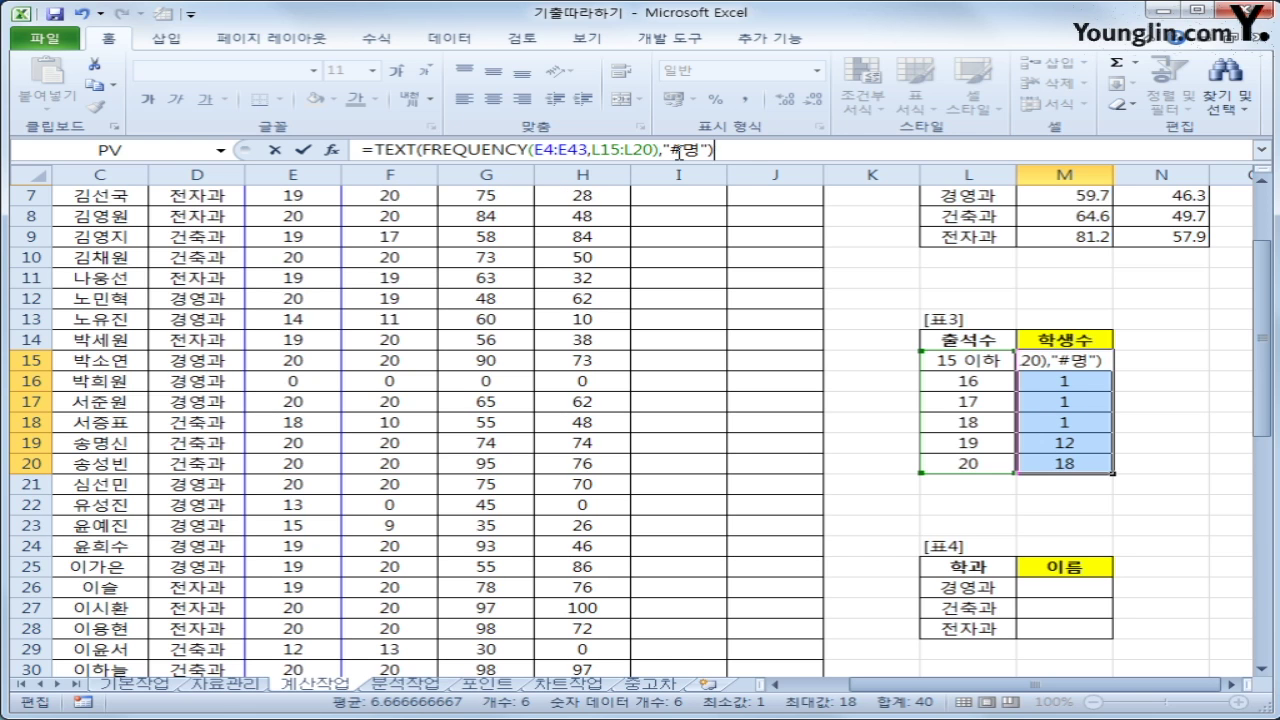
{"action": "key", "text": "ctrl+shift+Return"}
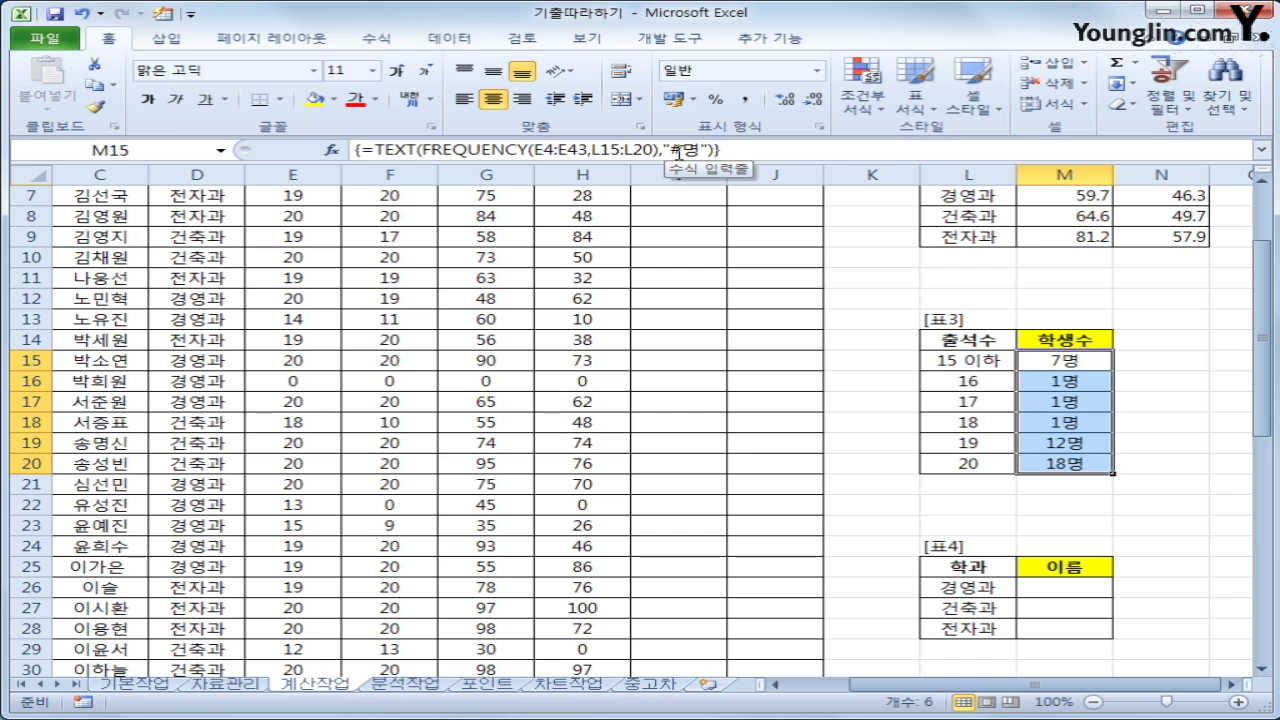
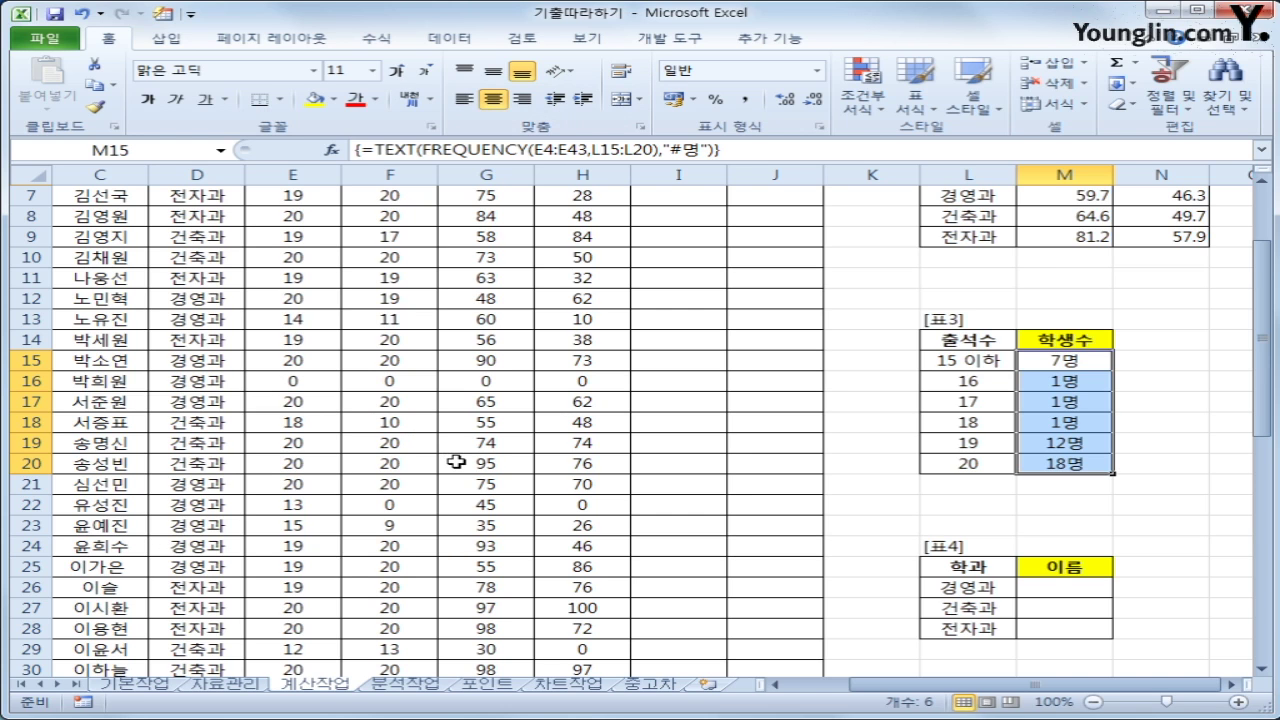
{"action": "left_click", "coordinate": [1057, 583]}
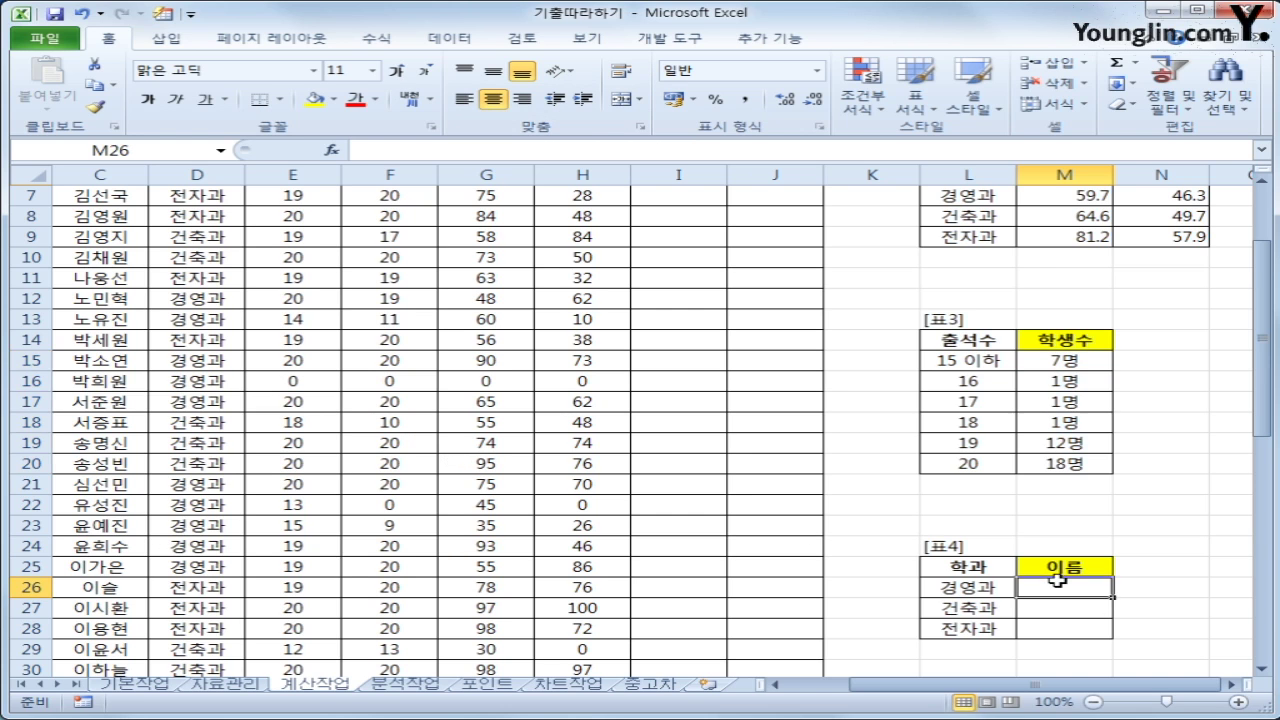
{"action": "left_click_drag", "start_coordinate": [1057, 581], "coordinate": [1052, 620]}
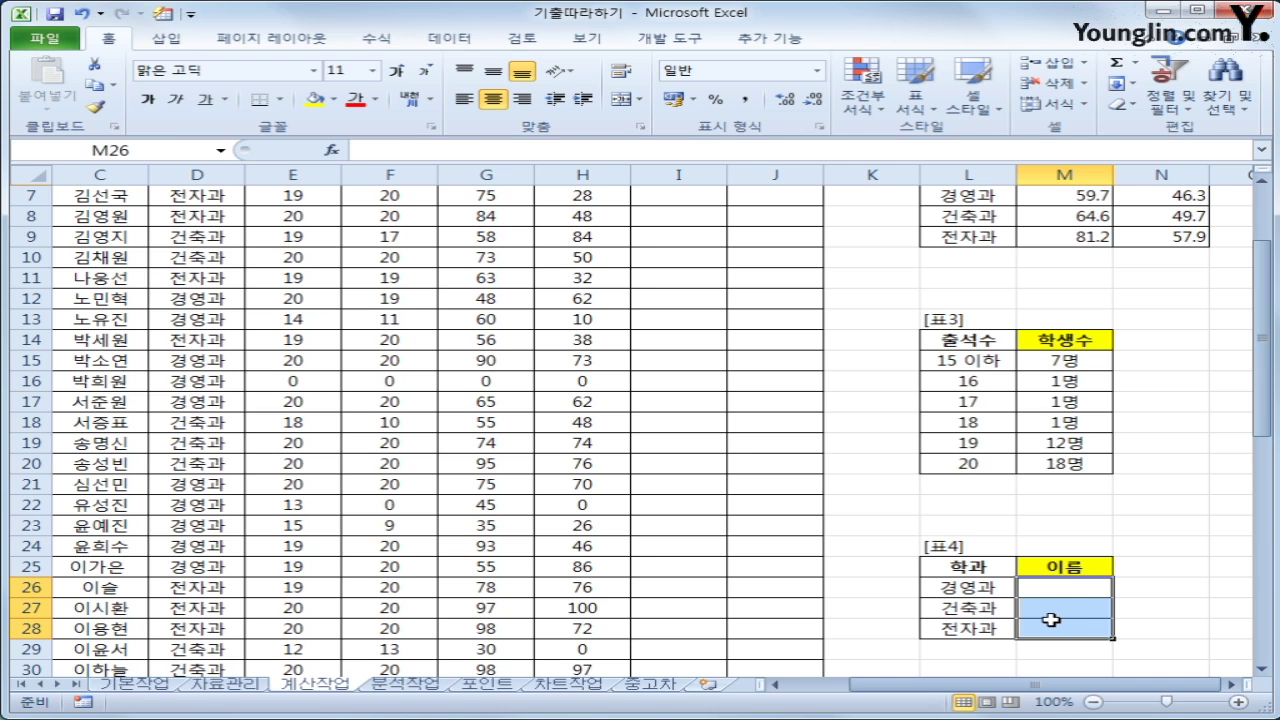
{"action": "scroll", "coordinate": [1051, 620], "scroll_direction": "up", "scroll_amount": 1}
{"action": "scroll", "coordinate": [1051, 620], "scroll_direction": "down", "scroll_amount": 2}
{"action": "scroll", "coordinate": [1050, 618], "scroll_direction": "up", "scroll_amount": 2}
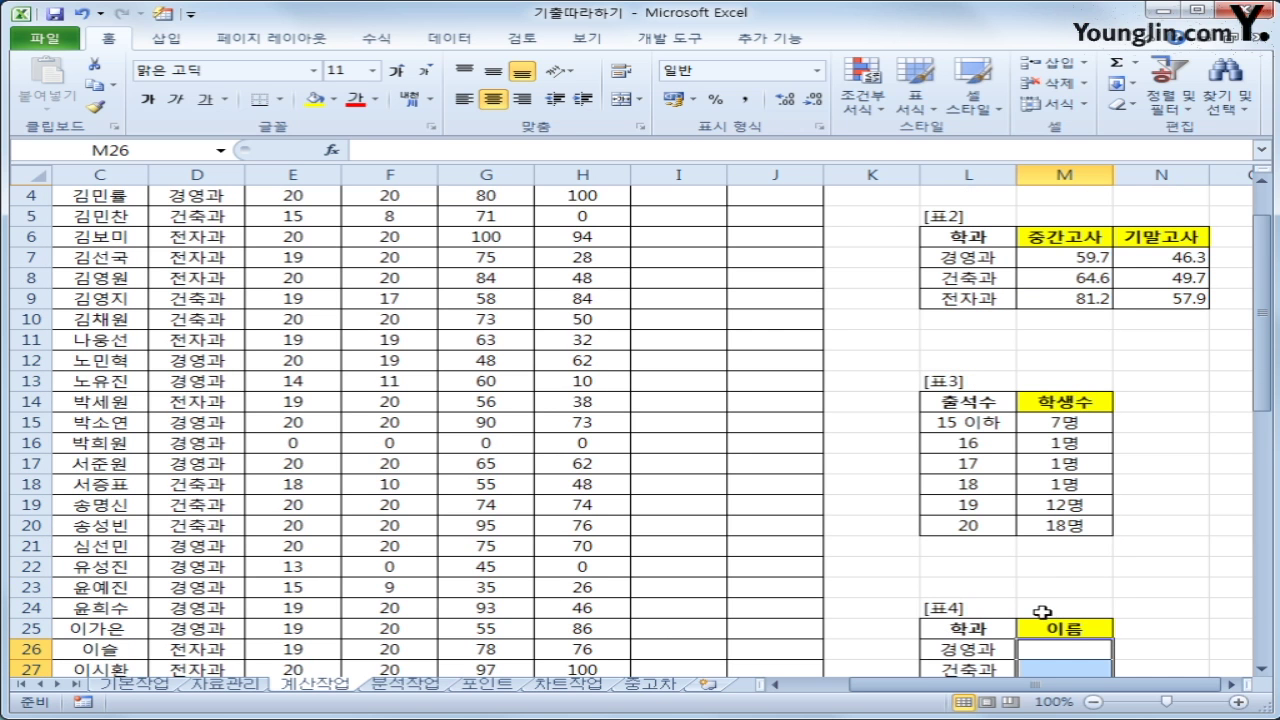
{"action": "left_click", "coordinate": [1054, 649]}
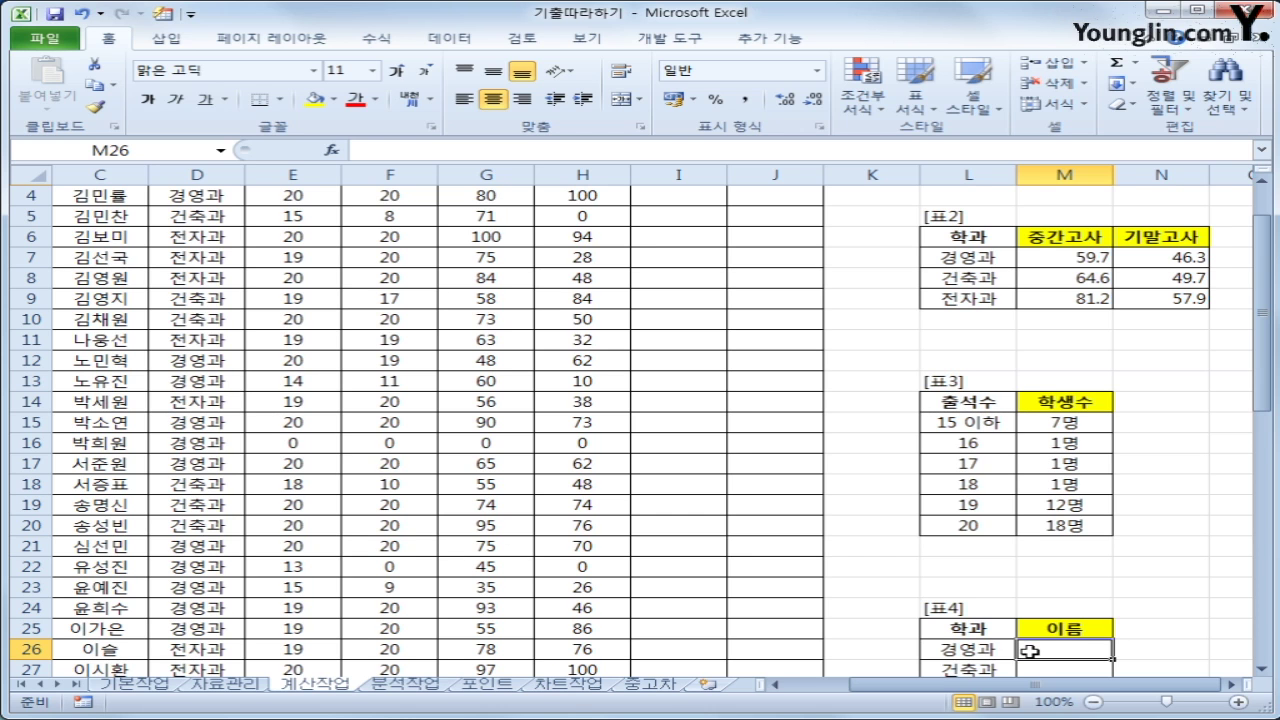
{"action": "scroll", "coordinate": [1030, 651], "scroll_direction": "down", "scroll_amount": 2}
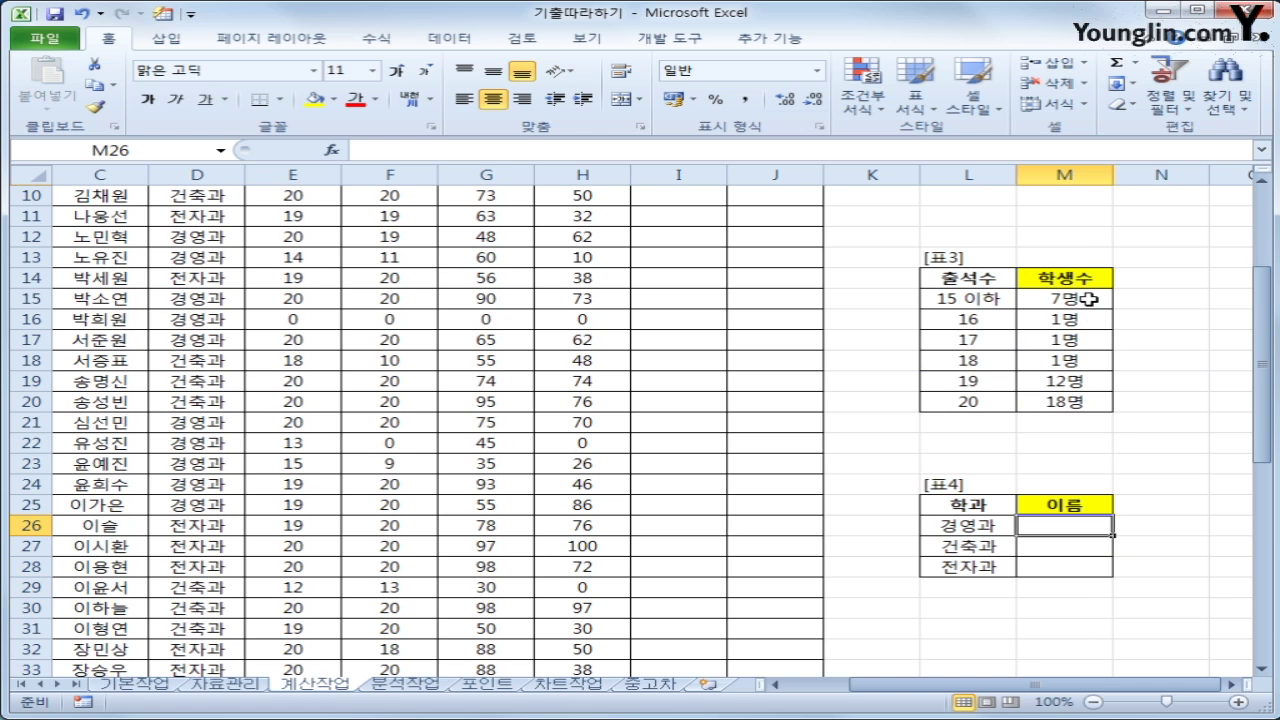
{"action": "left_click_drag", "start_coordinate": [1087, 298], "coordinate": [1085, 395]}
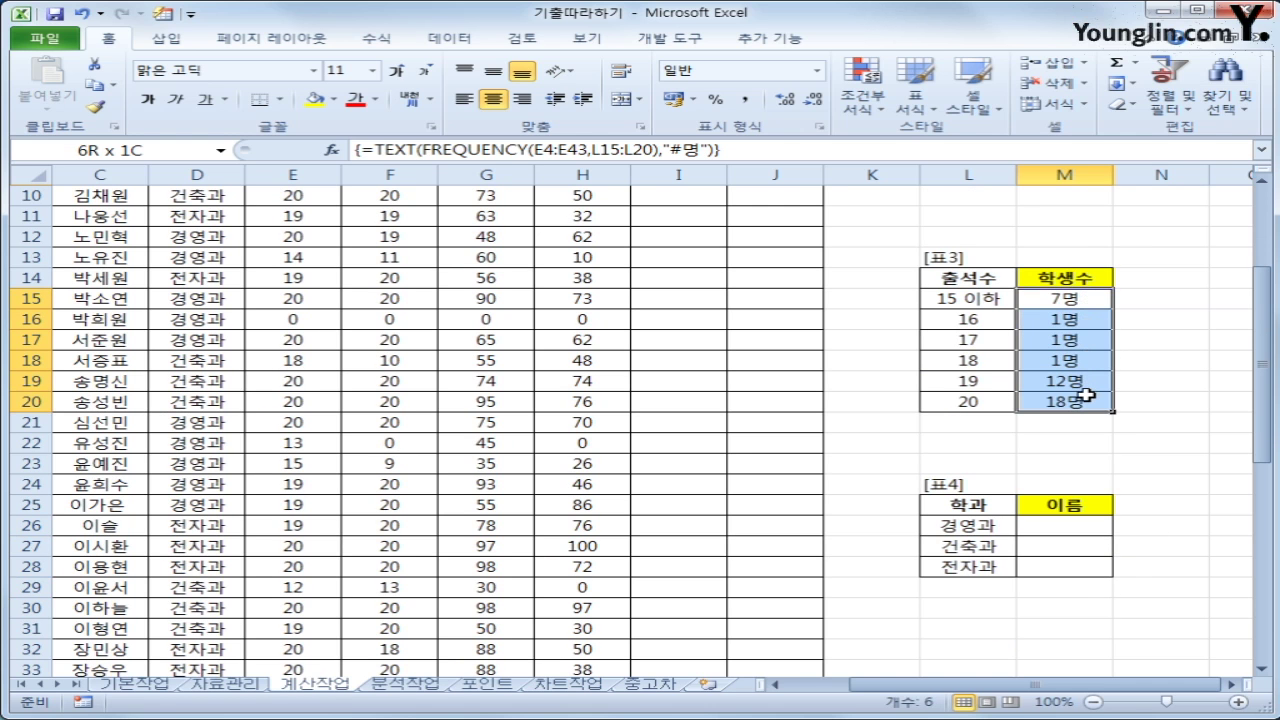
Start an INDEX formula in M26 of 표4 with the absolute 성명 range $C$4:$C$43 as its array
{"action": "left_click", "coordinate": [1087, 521]}
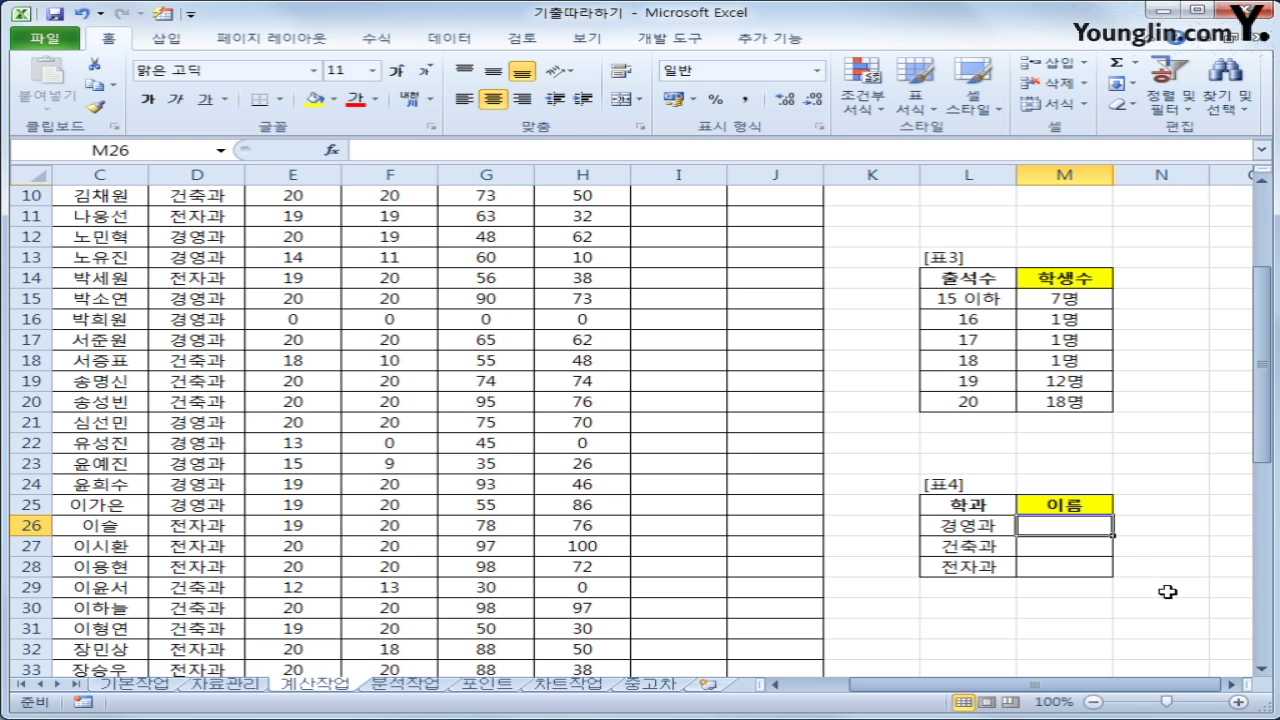
{"action": "type", "text": "="}
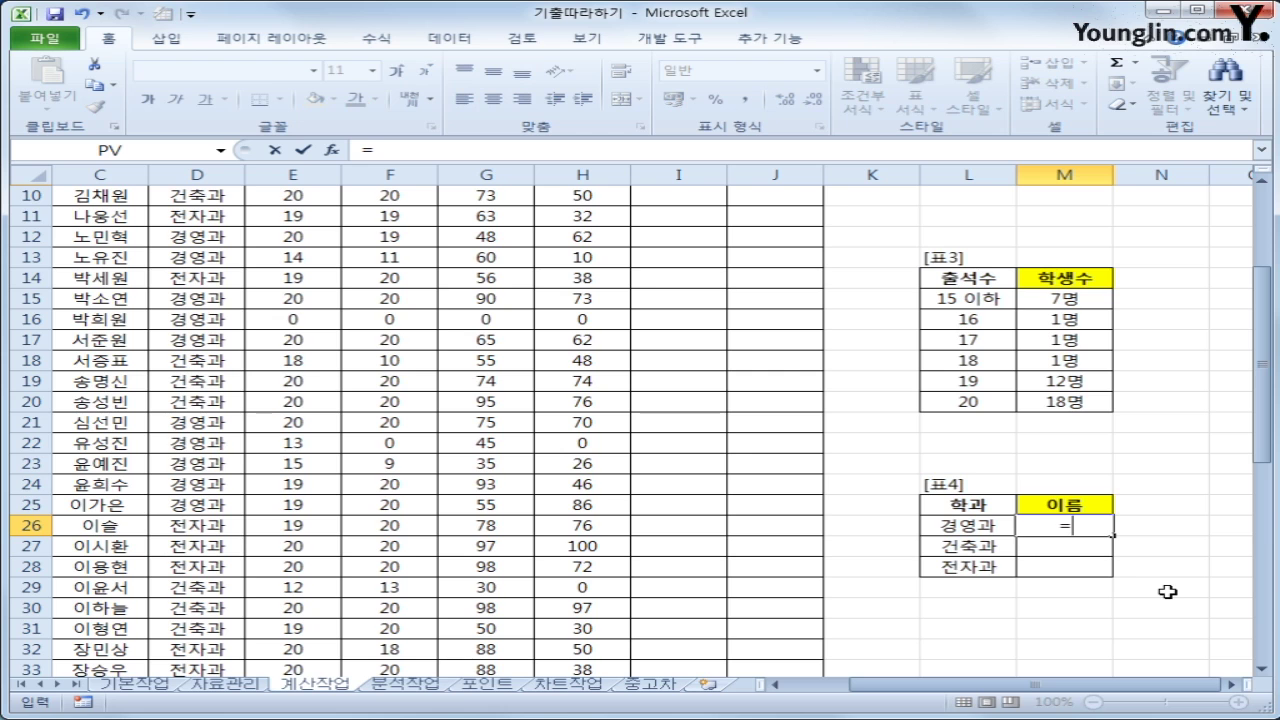
{"action": "type", "text": "ㅑ"}
{"action": "key", "text": "BackSpace"}
{"action": "type", "text": "ind"}
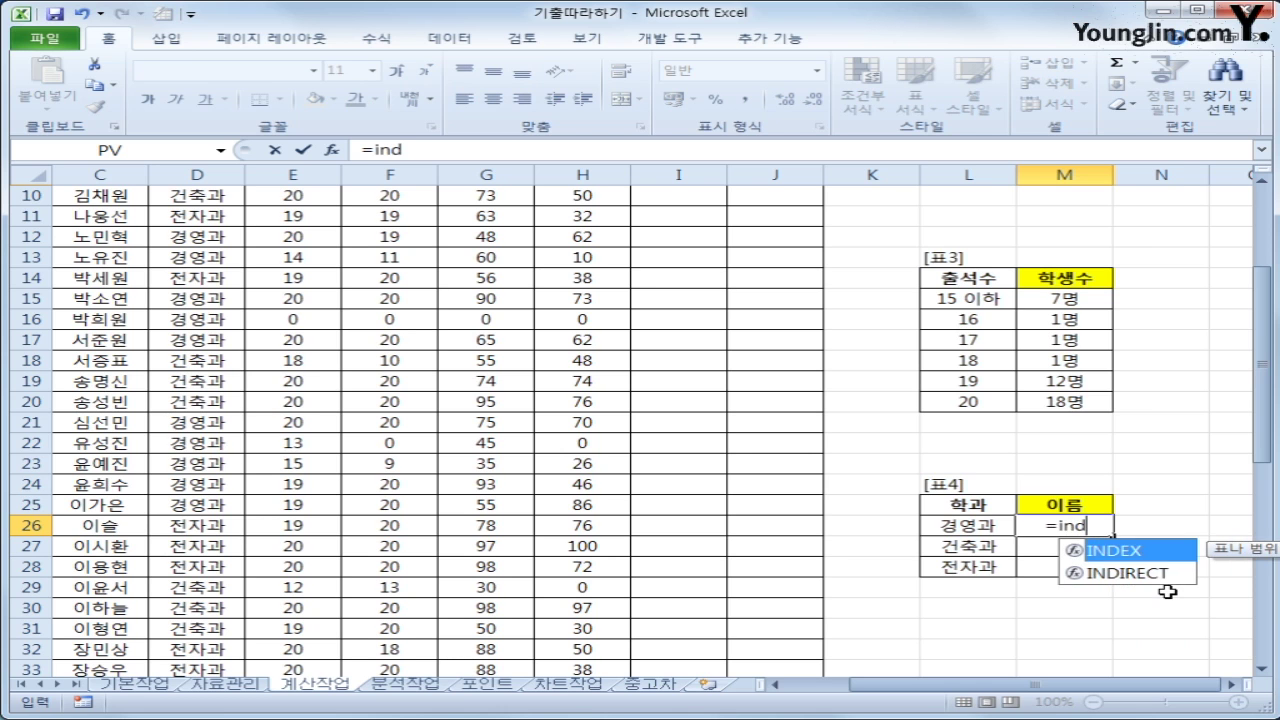
{"action": "key", "text": "Tab"}
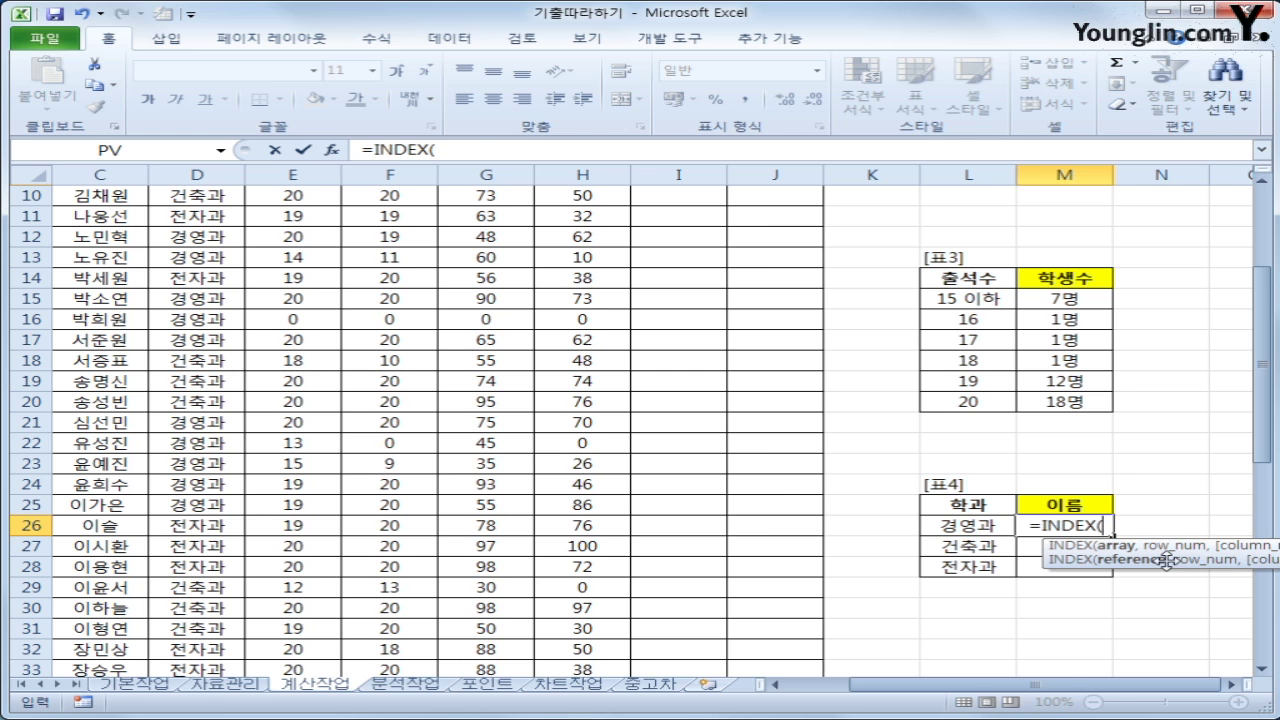
{"action": "scroll", "coordinate": [1167, 561], "scroll_direction": "up", "scroll_amount": 3}
{"action": "left_click_drag", "start_coordinate": [75, 258], "coordinate": [86, 638]}
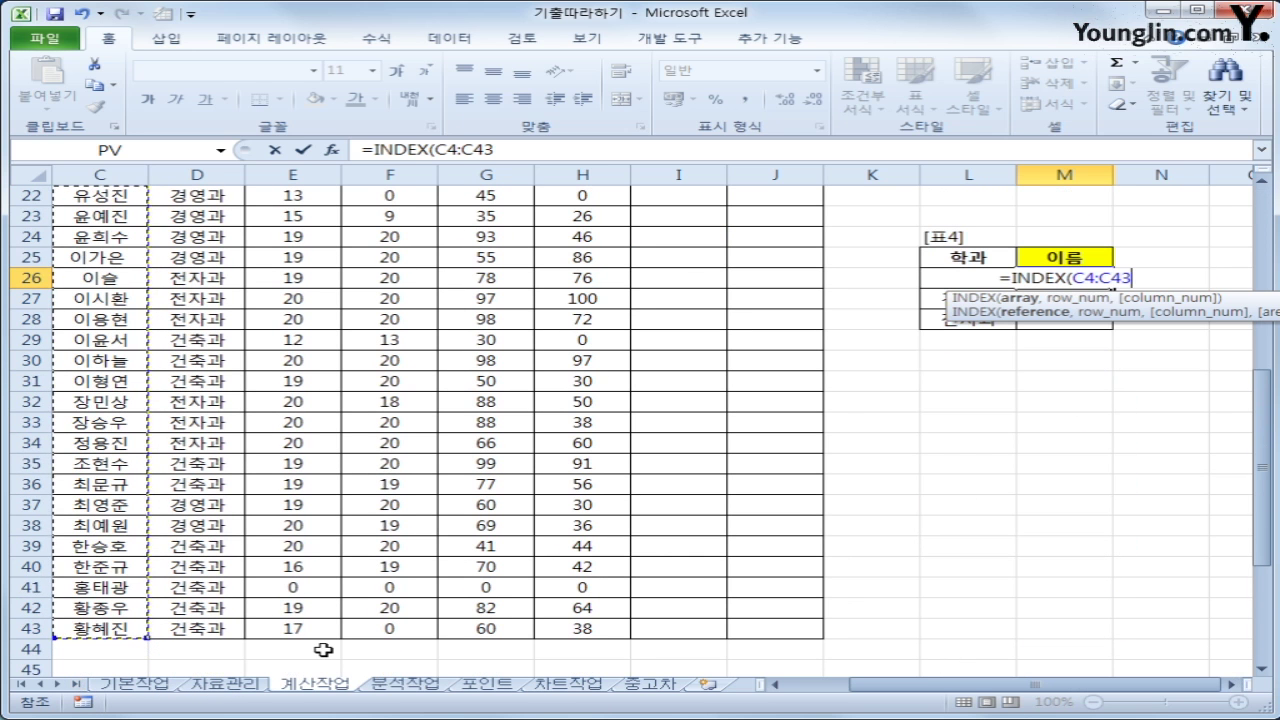
{"action": "key", "text": "F4"}
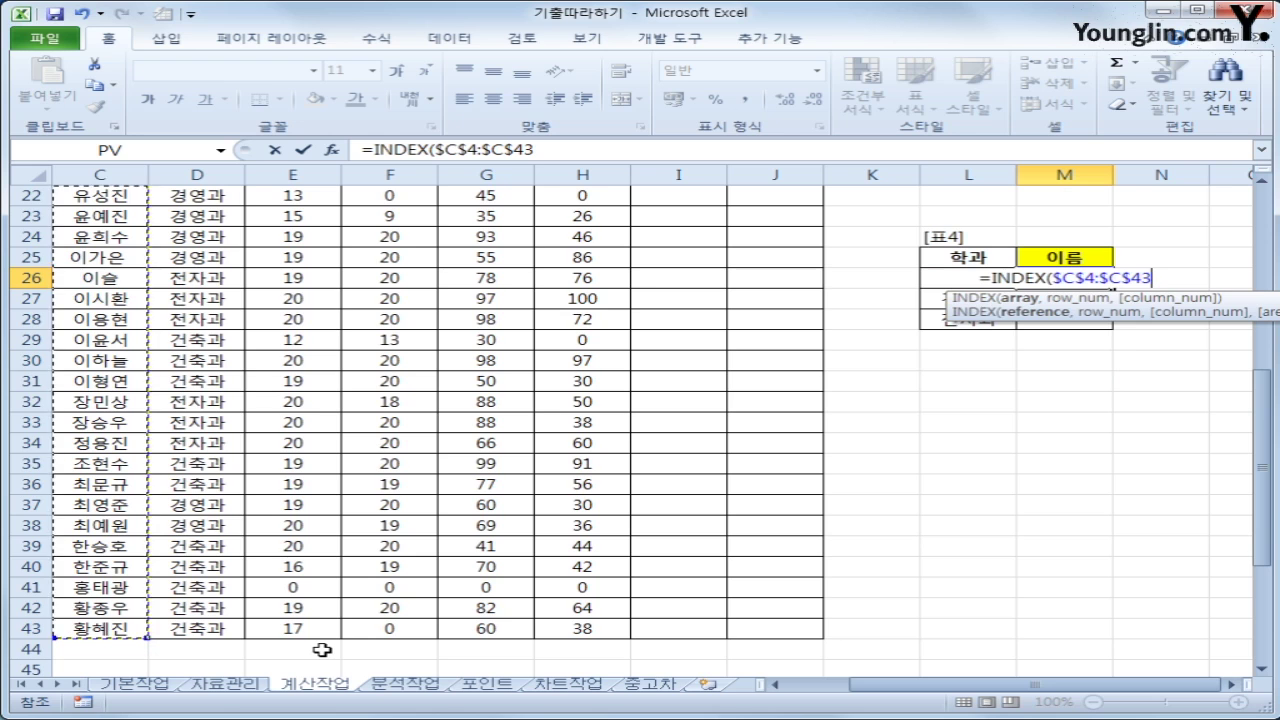
{"action": "type", "text": ","}
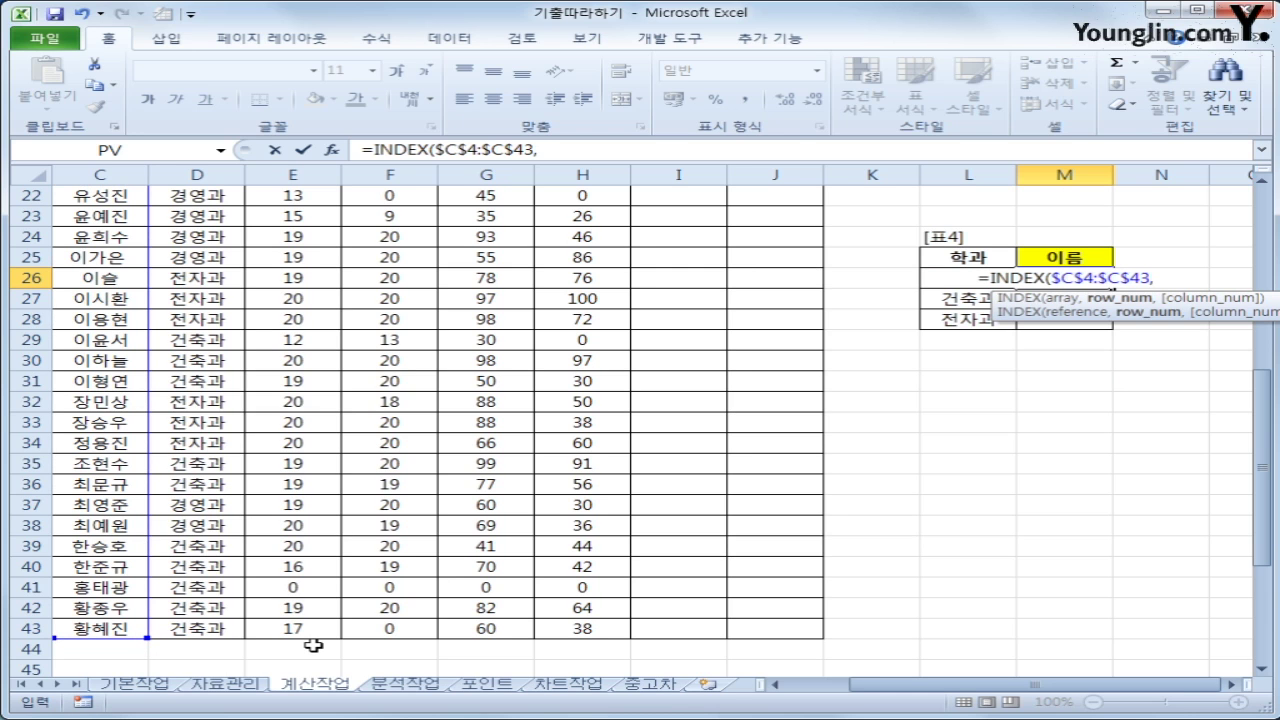
Nest MATCH, MAX and IF functions as the row number argument of the INDEX formula in M26
{"action": "type", "text": "match"}
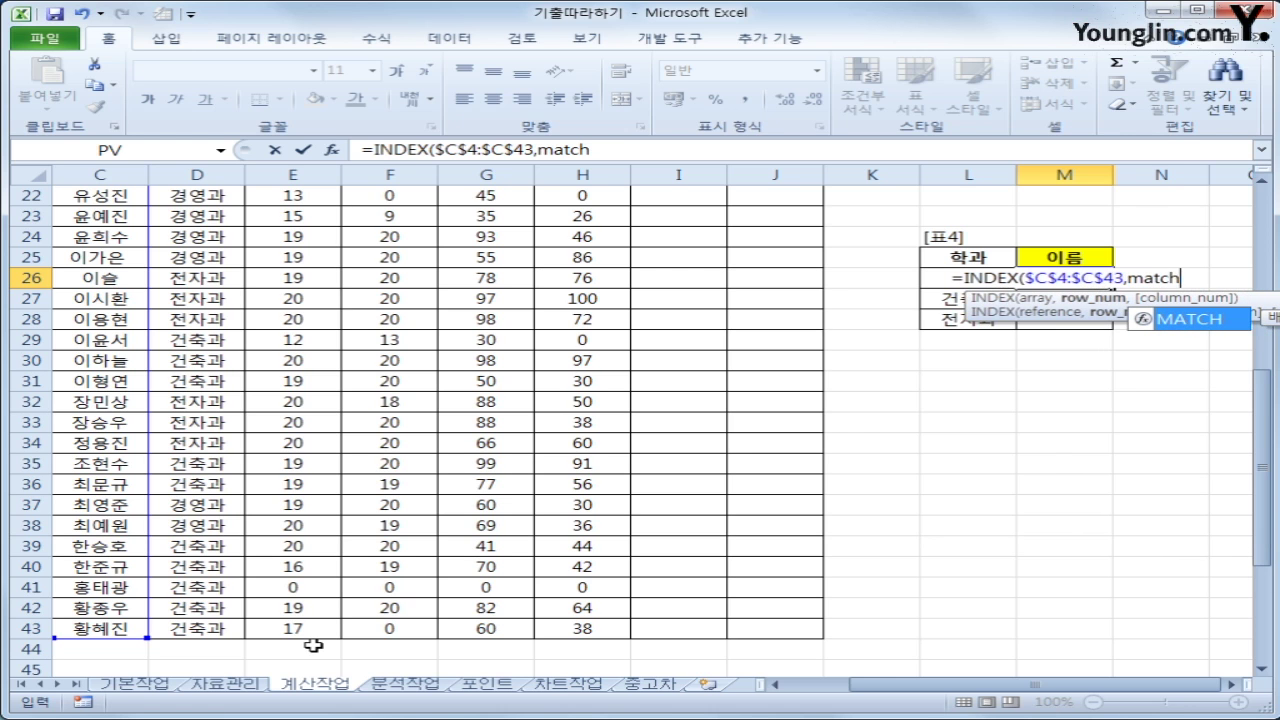
{"action": "key", "text": "Tab"}
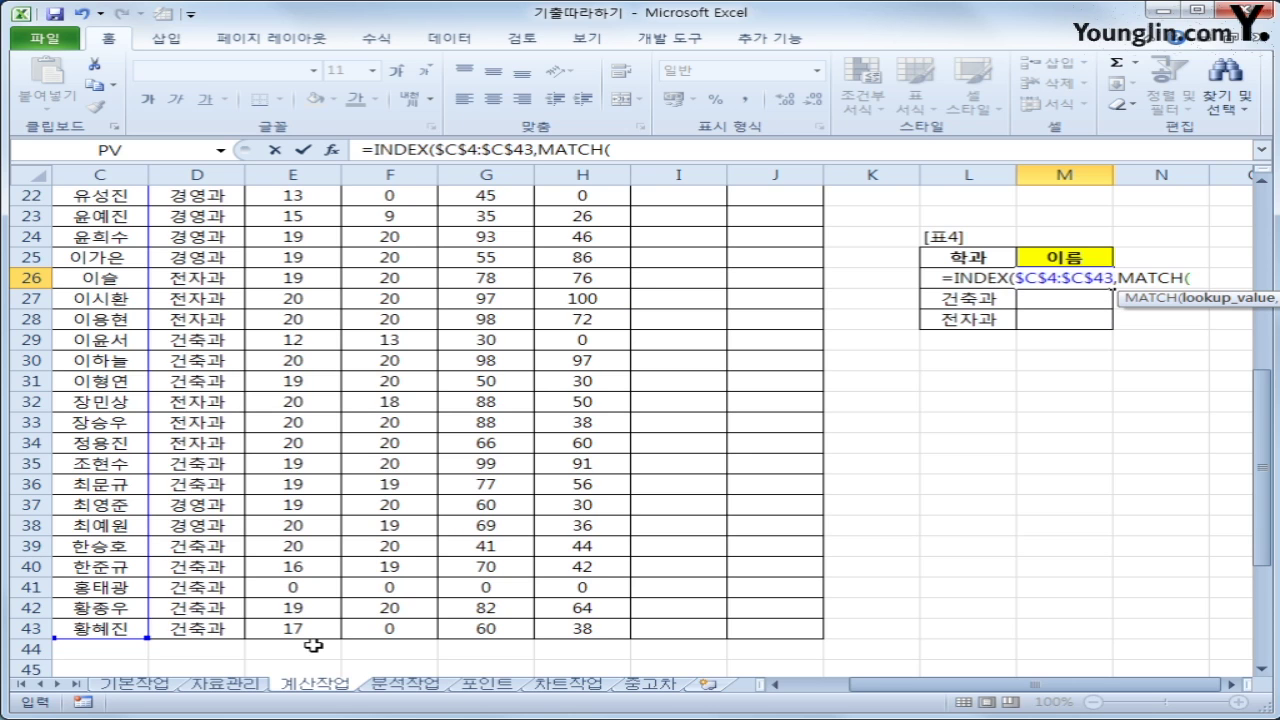
{"action": "type", "text": "max("}
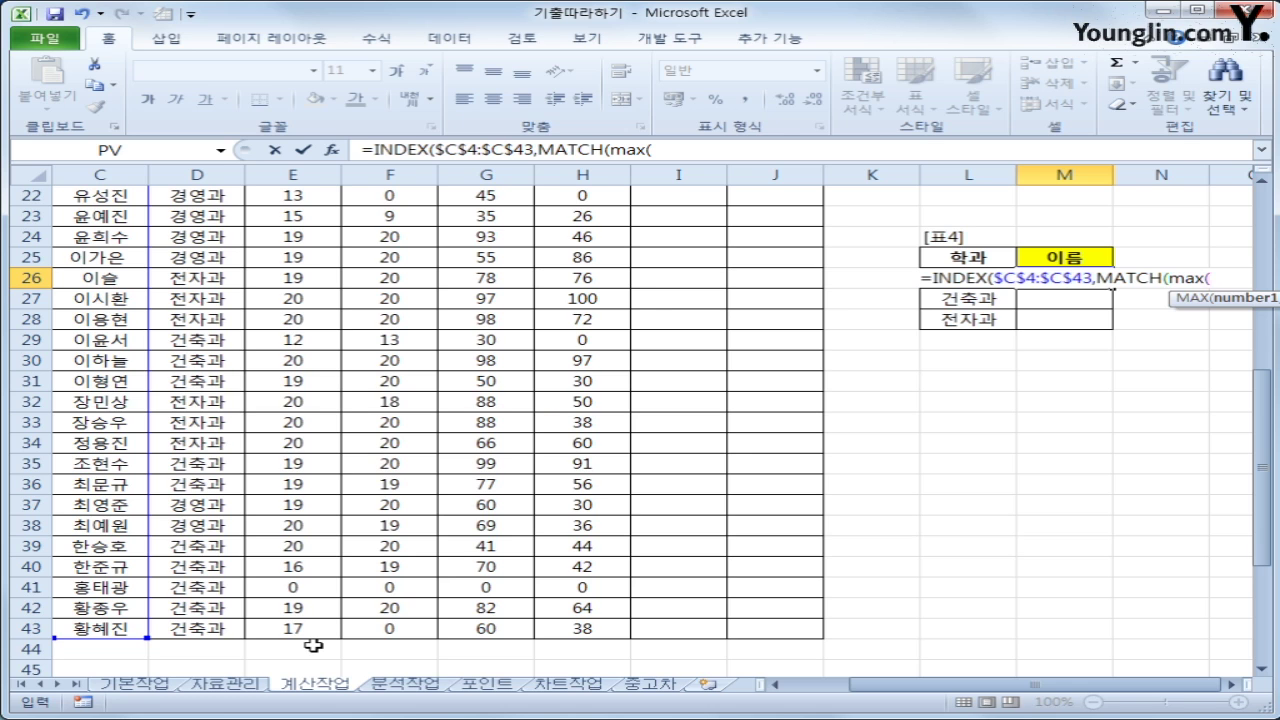
{"action": "type", "text": "if("}
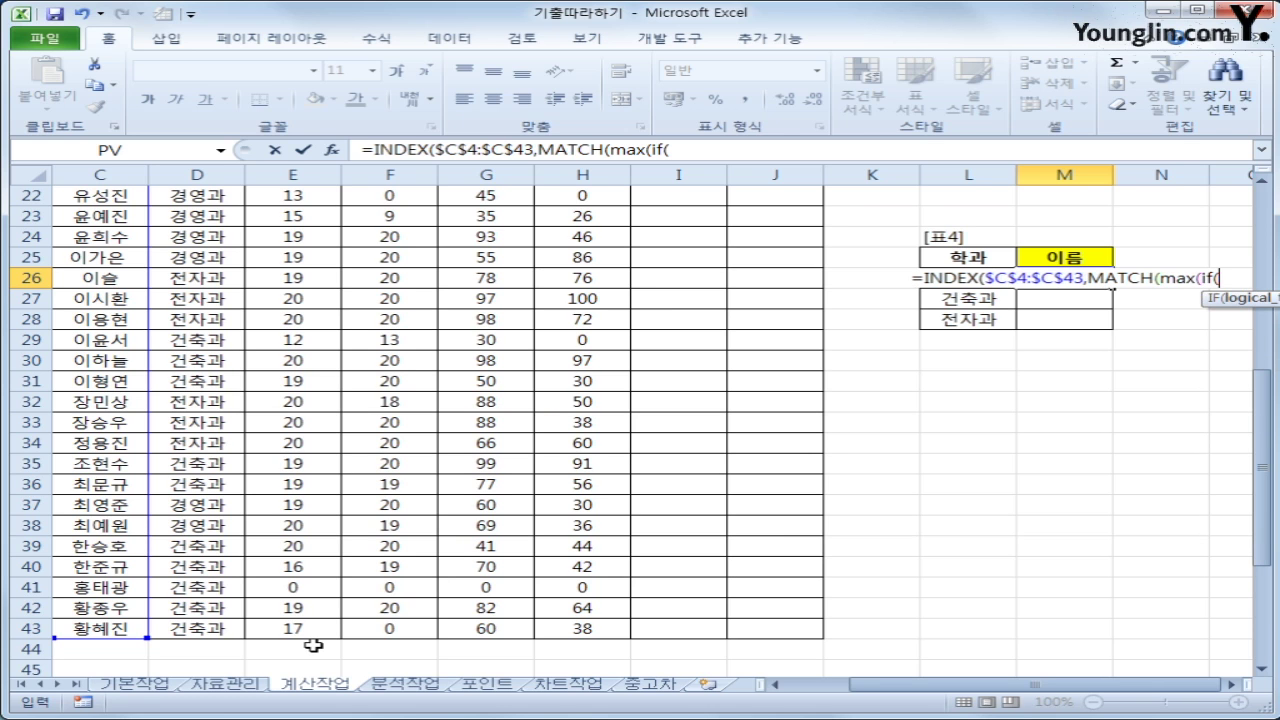
Set the IF condition to compare the absolute 학과 range $D$4:$D$43 with L26
{"action": "scroll", "coordinate": [253, 574], "scroll_direction": "up", "scroll_amount": 3}
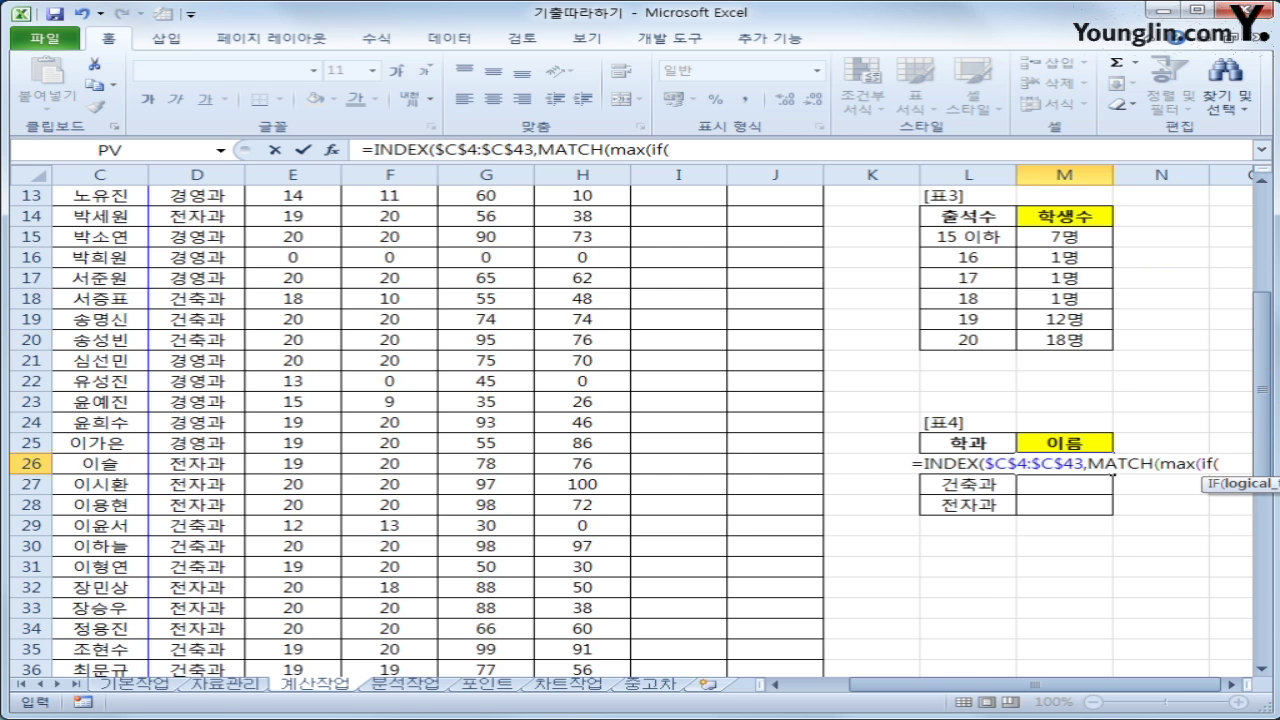
{"action": "scroll", "coordinate": [158, 656], "scroll_direction": "up", "scroll_amount": 4}
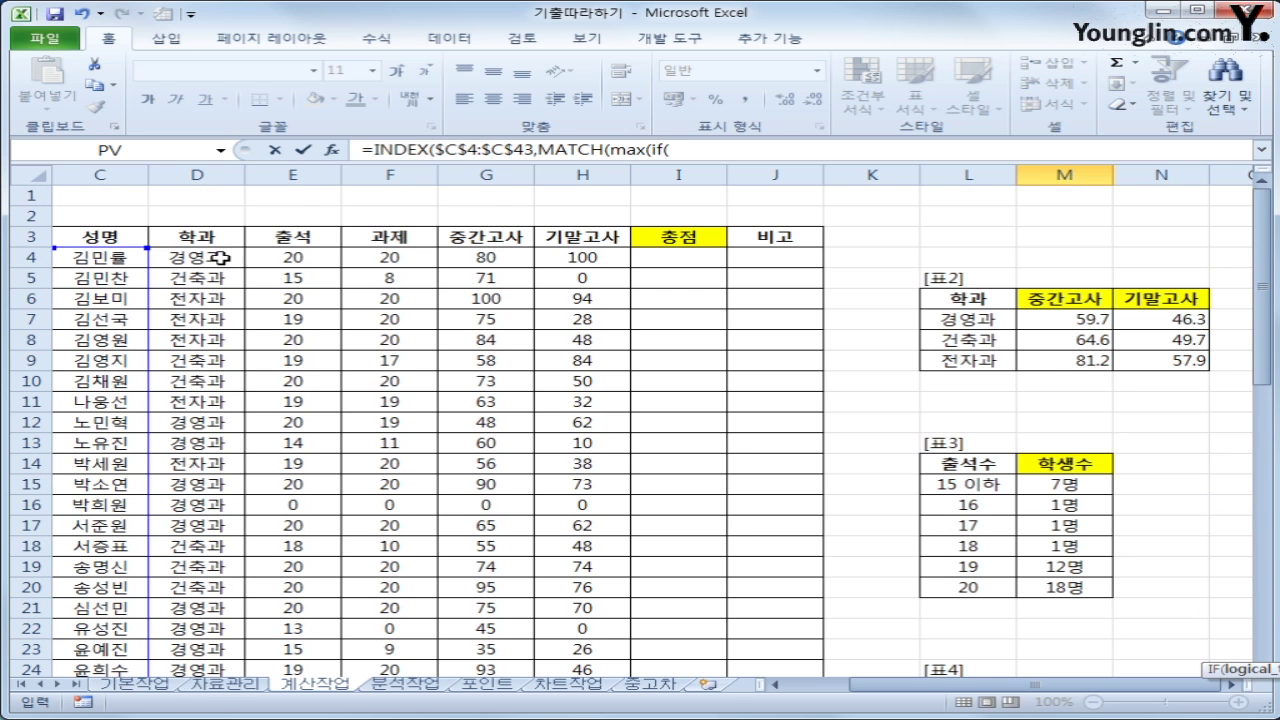
{"action": "left_click_drag", "start_coordinate": [218, 258], "coordinate": [197, 630]}
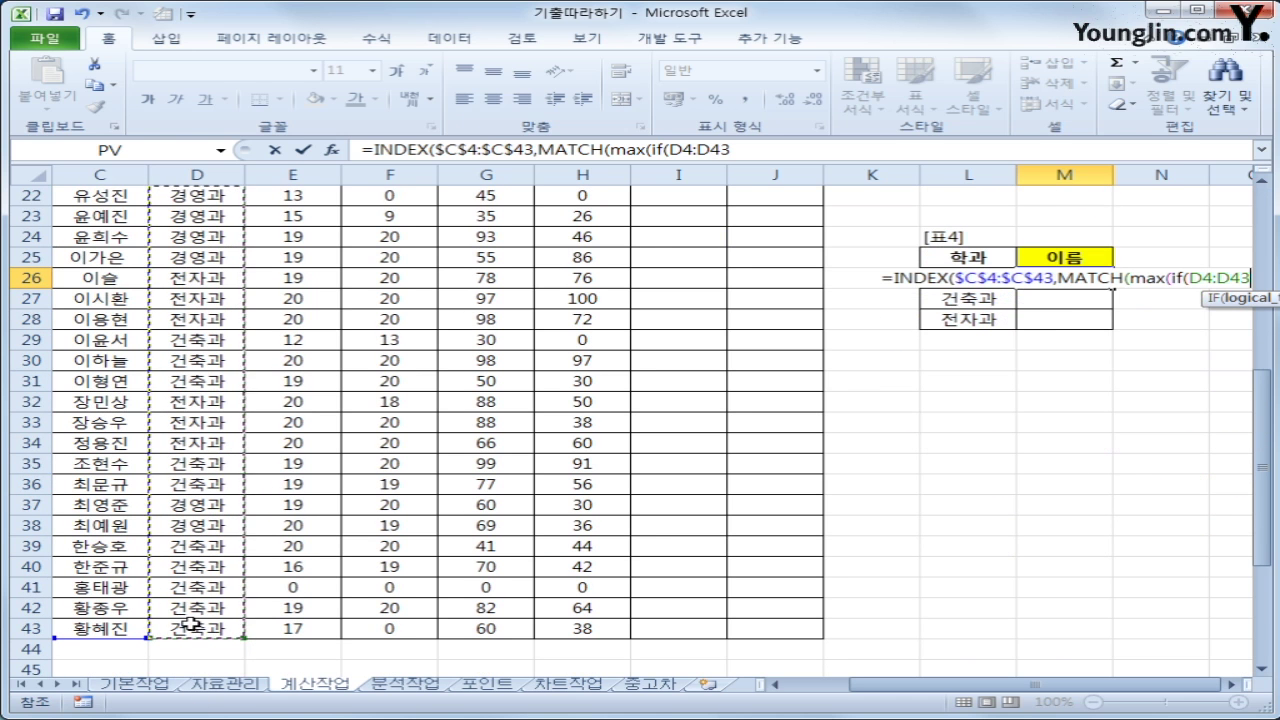
{"action": "key", "text": "F4"}
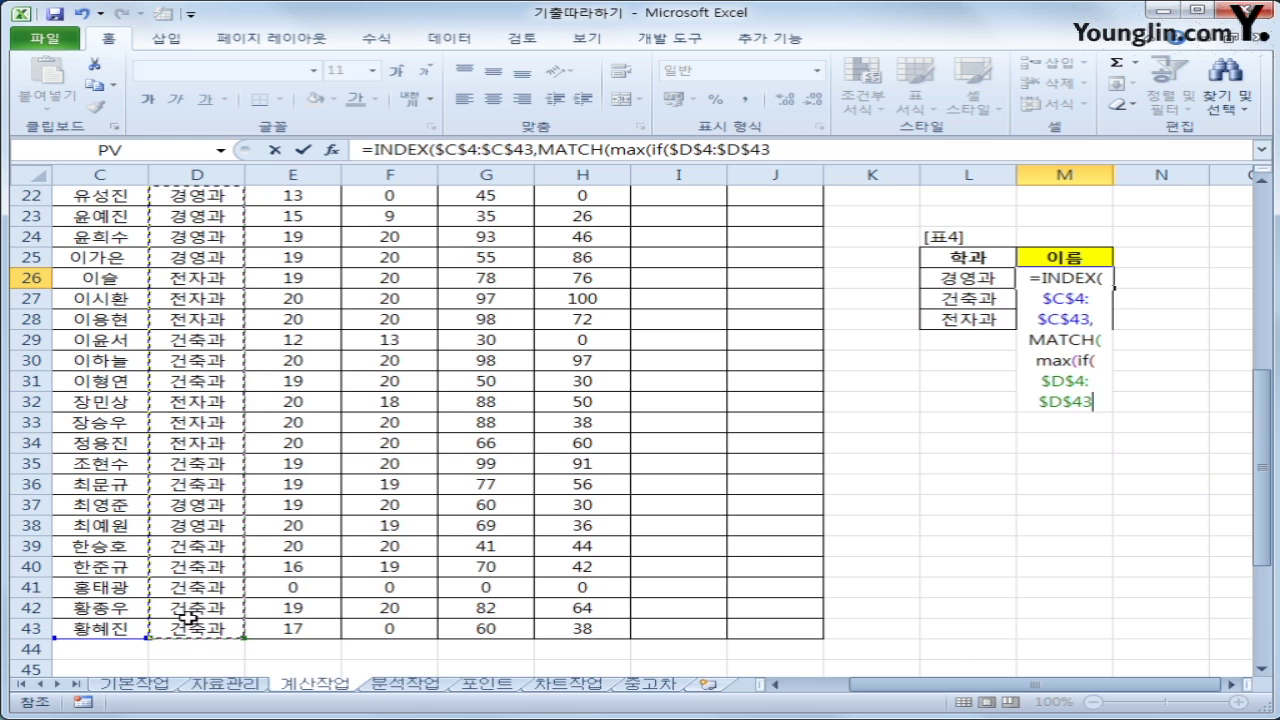
{"action": "type", "text": "="}
{"action": "left_click", "coordinate": [978, 274]}
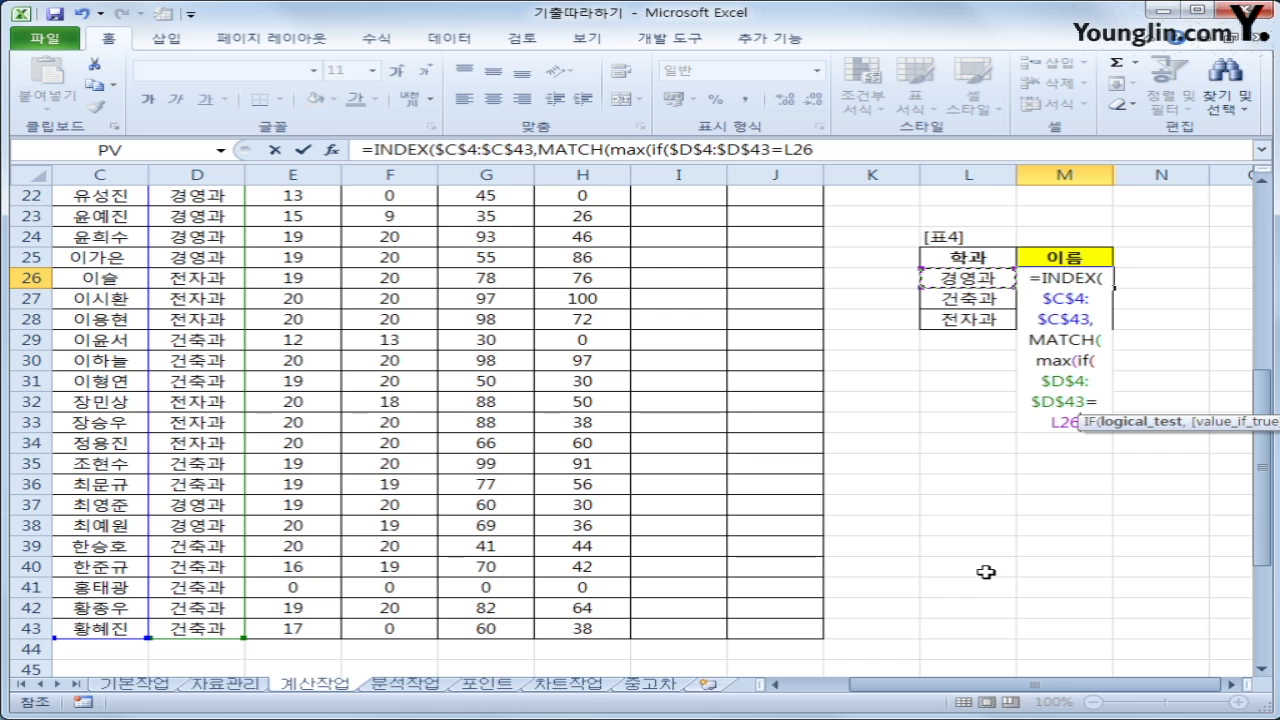
Use the absolute 중간고사 range $G$4:$G$43 as the IF function's true value and close the IF and MAX functions
{"action": "type", "text": ","}
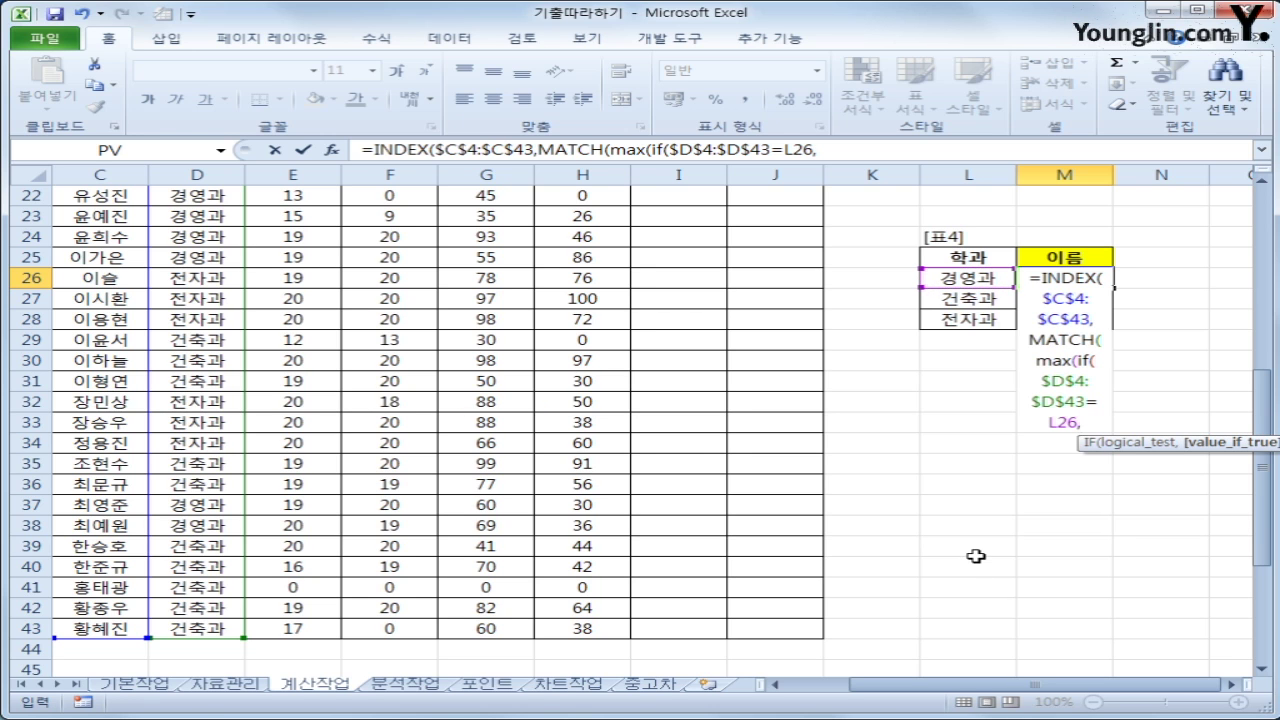
{"action": "scroll", "coordinate": [971, 555], "scroll_direction": "up", "scroll_amount": 6}
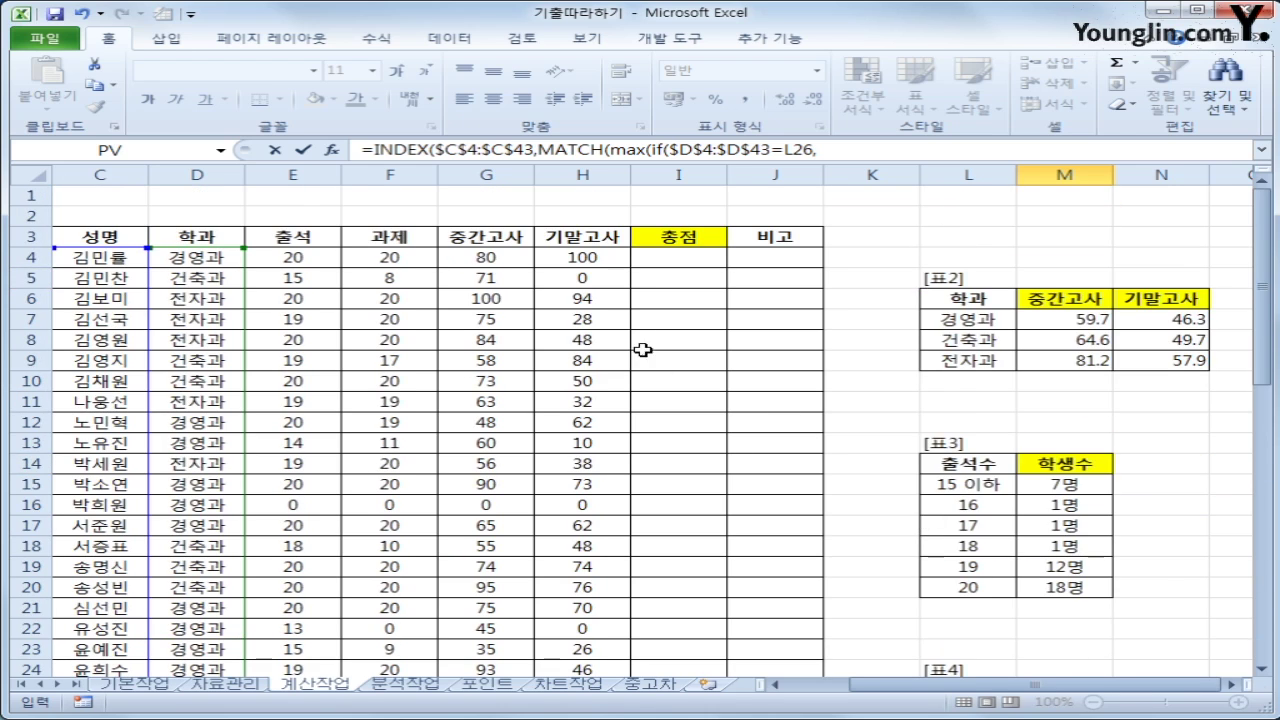
{"action": "left_click_drag", "start_coordinate": [486, 257], "coordinate": [511, 655]}
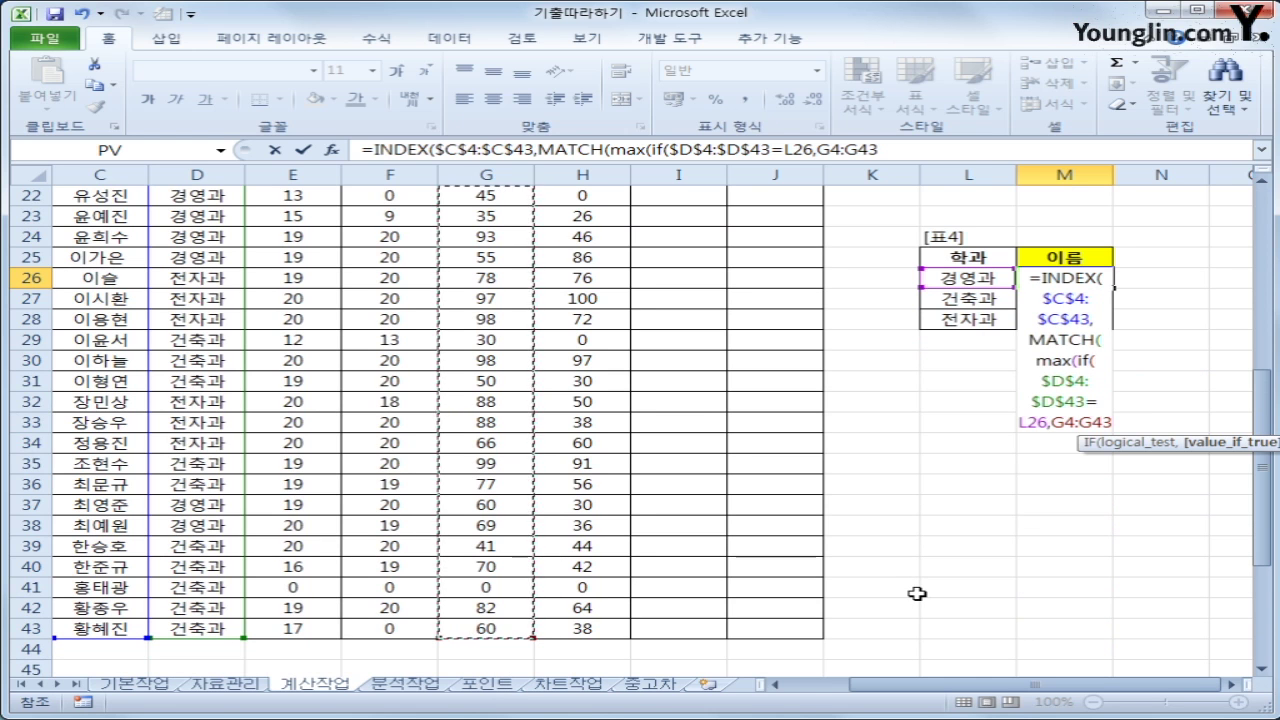
{"action": "left_click", "coordinate": [878, 149]}
{"action": "left_click_drag", "start_coordinate": [878, 149], "coordinate": [831, 150]}
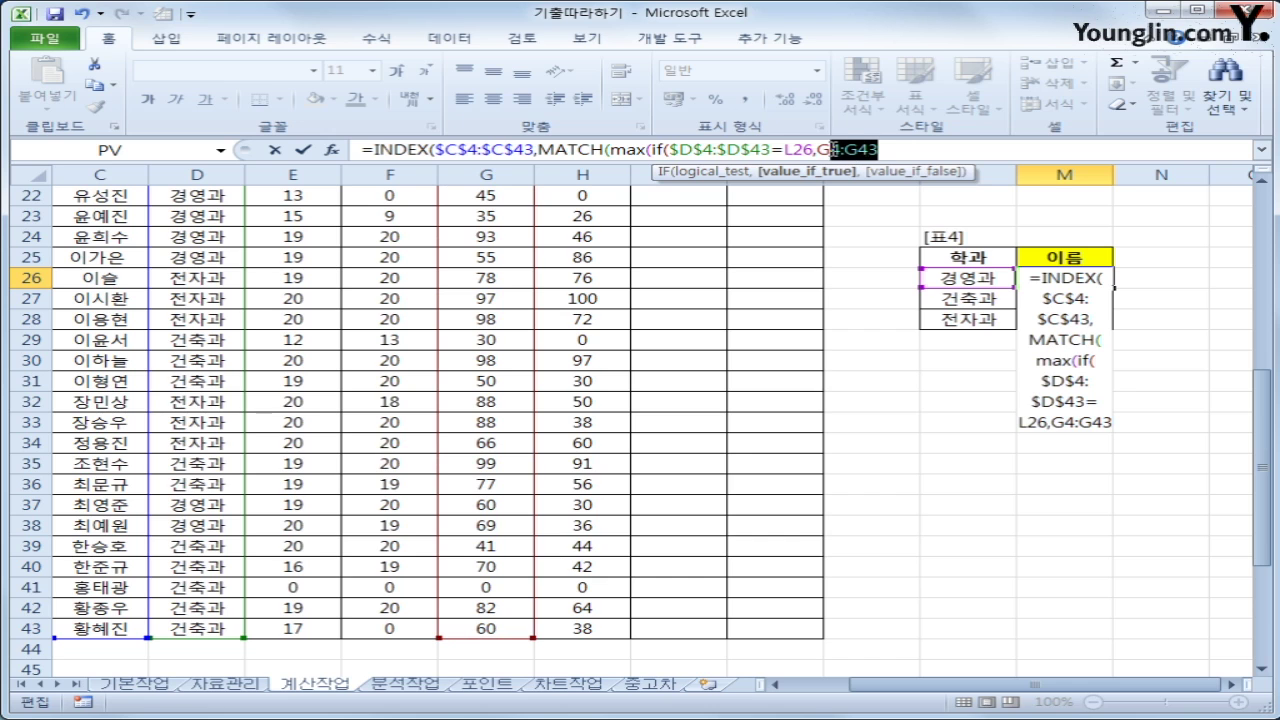
{"action": "key", "text": "F4"}
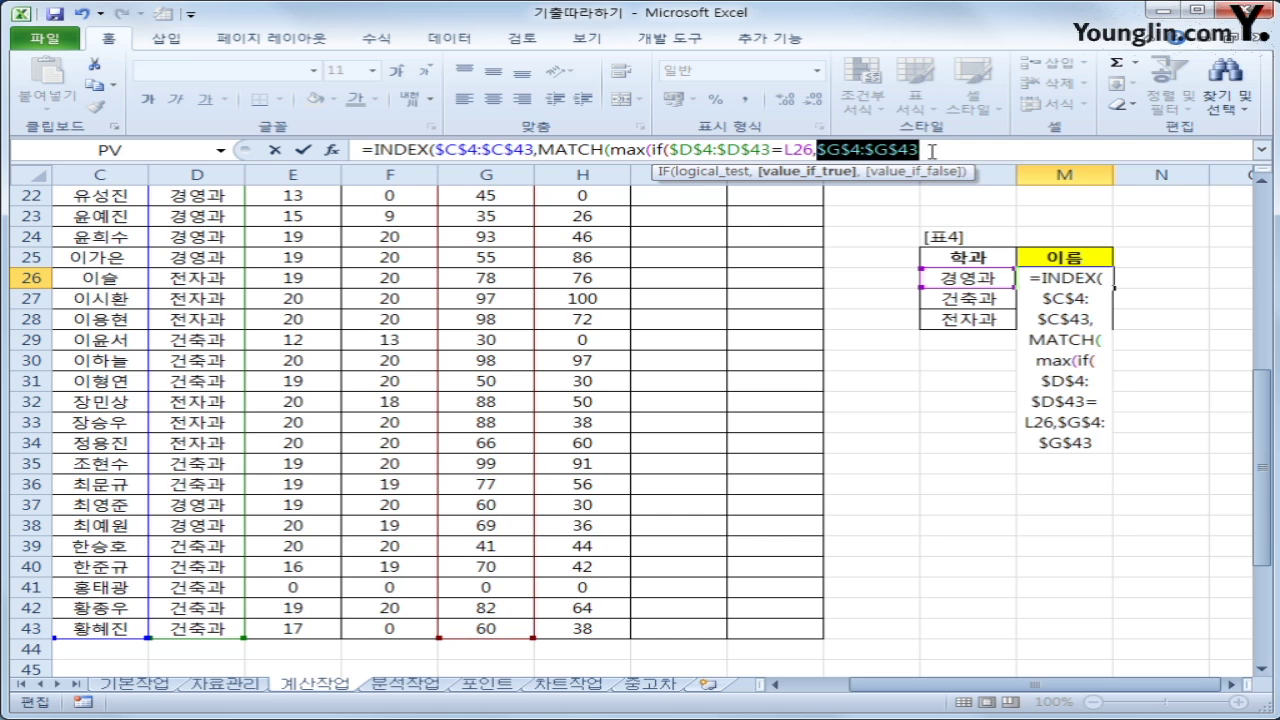
{"action": "left_click", "coordinate": [931, 150]}
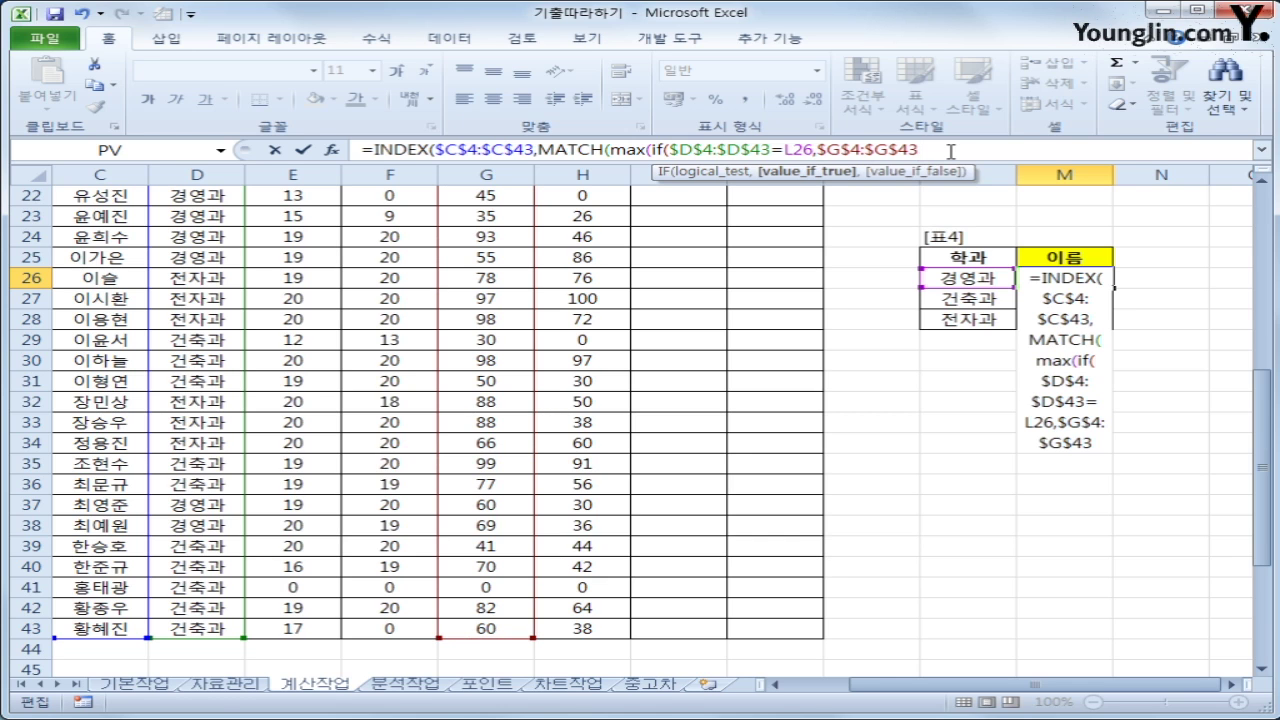
{"action": "type", "text": ")"}
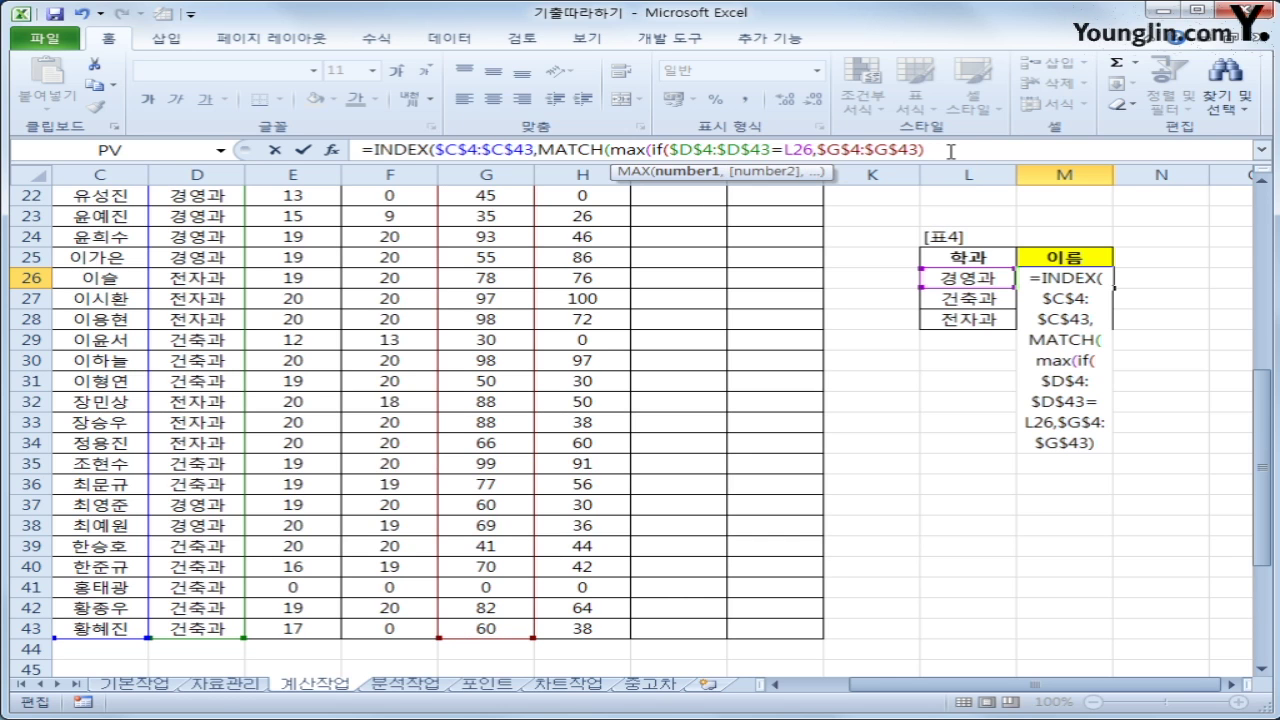
{"action": "type", "text": ")"}
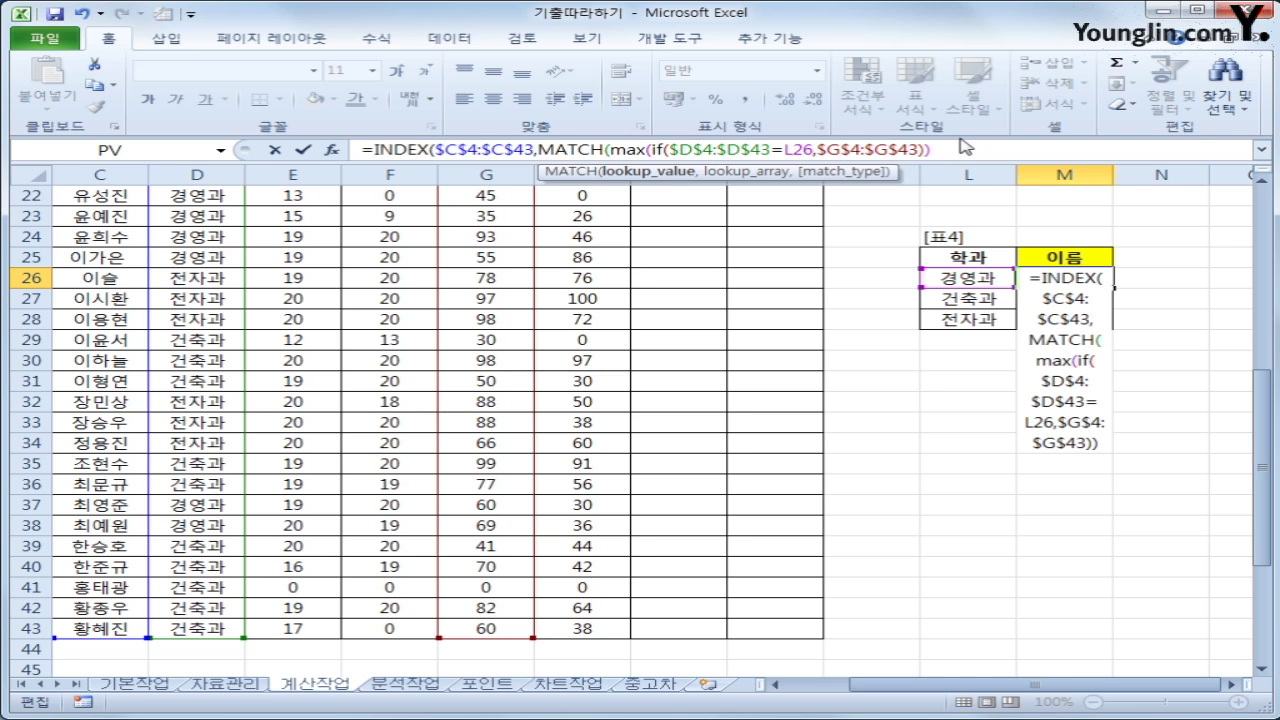
{"action": "left_click_drag", "start_coordinate": [643, 152], "coordinate": [611, 152]}
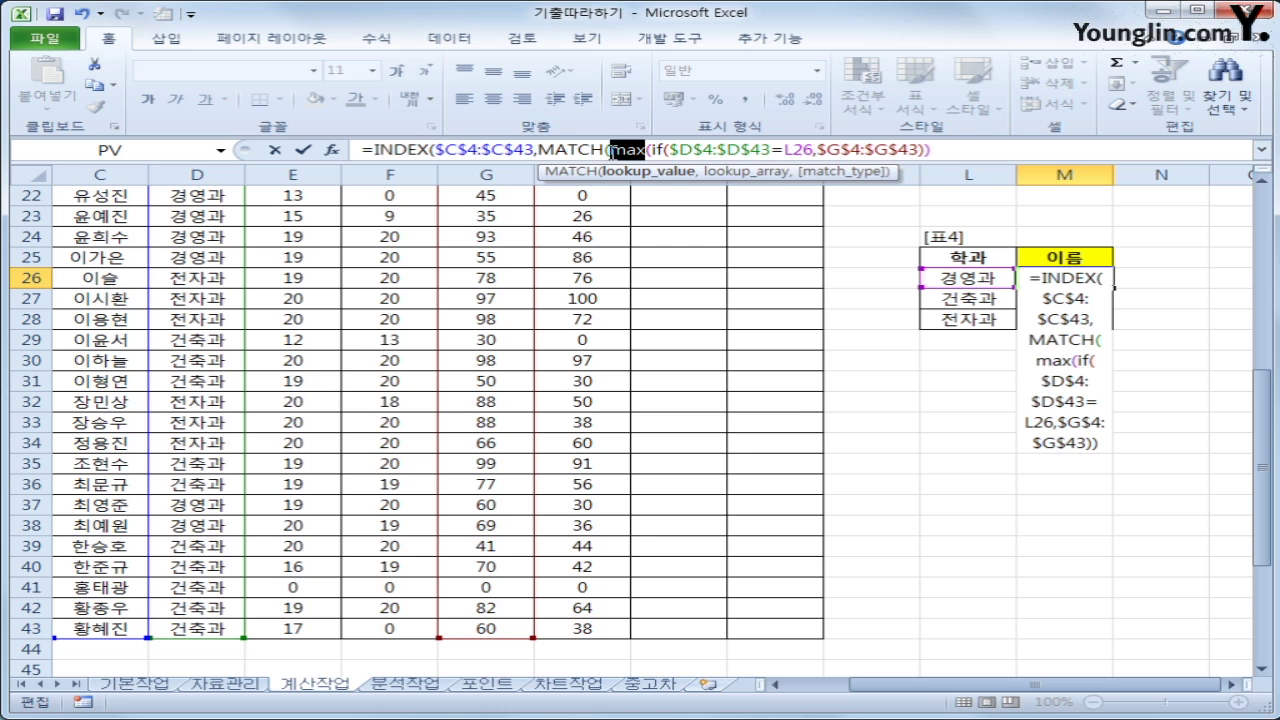
{"action": "left_click", "coordinate": [953, 150]}
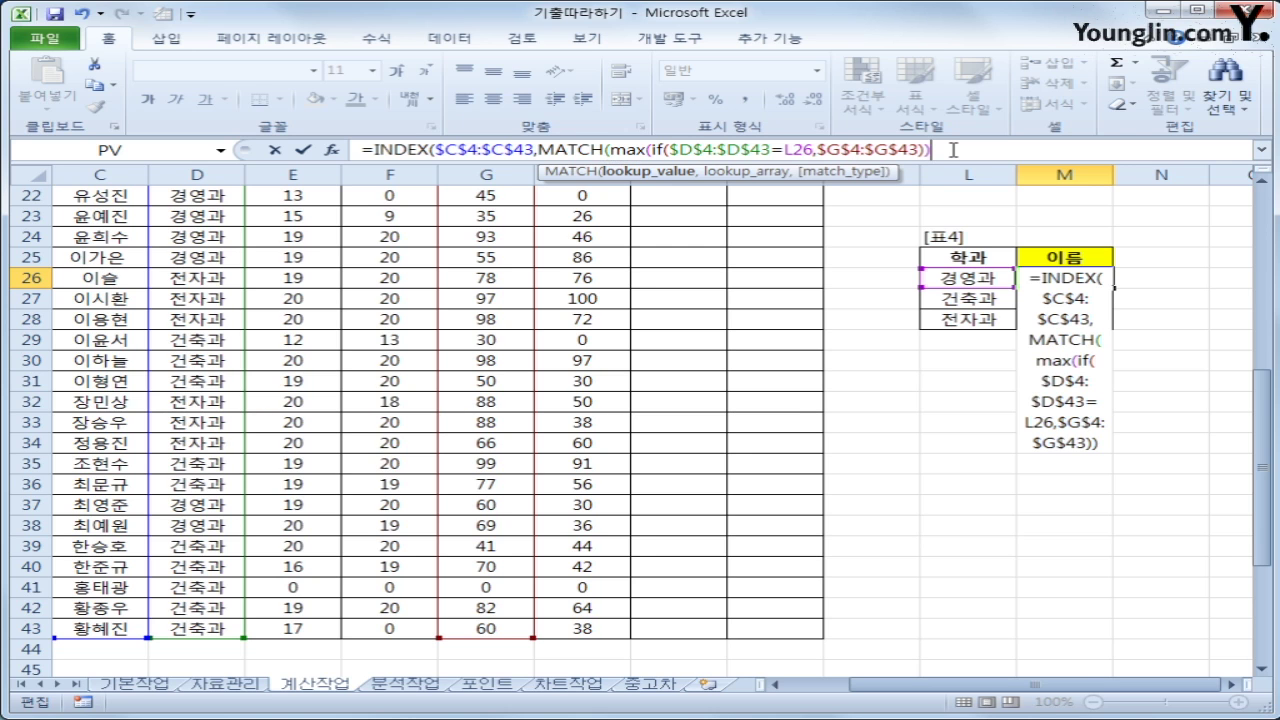
Begin MATCH's lookup array with a parenthesised condition comparing the absolute 학과 range $D$4:$D$43 with L26
{"action": "type", "text": ","}
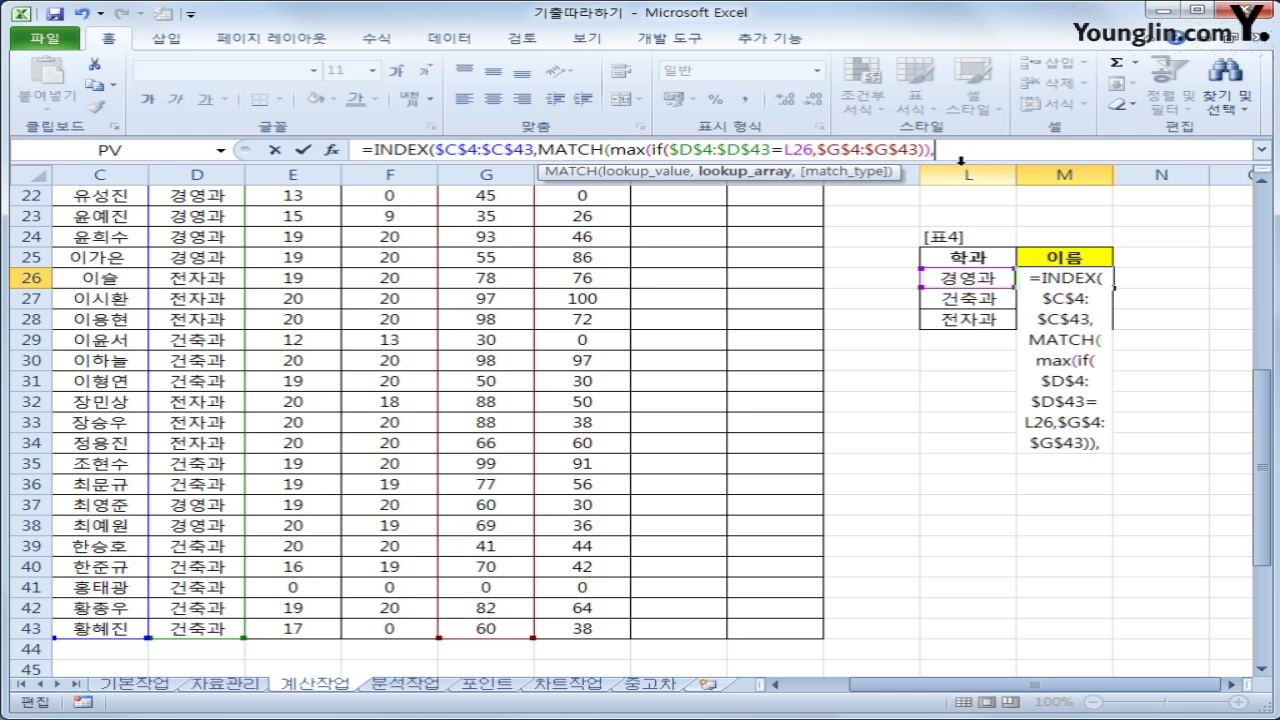
{"action": "type", "text": "("}
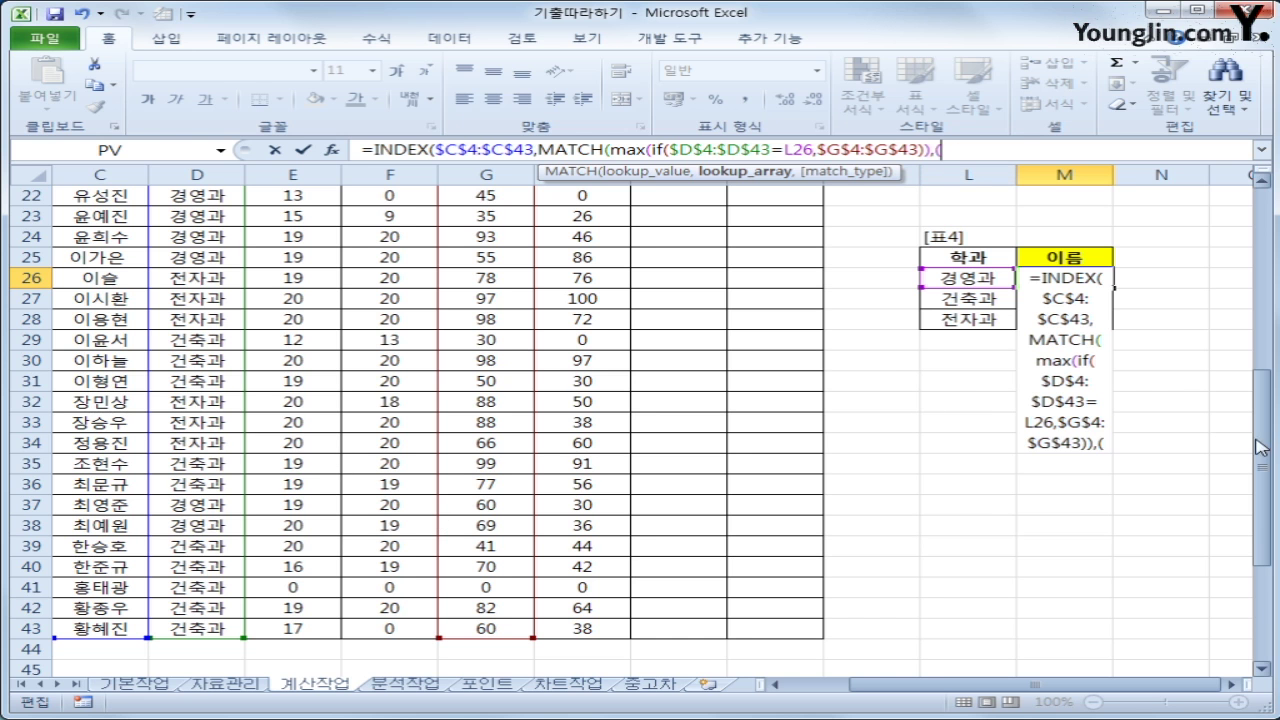
{"action": "left_click_drag", "start_coordinate": [1262, 447], "coordinate": [1268, 280]}
{"action": "left_click_drag", "start_coordinate": [195, 258], "coordinate": [197, 638]}
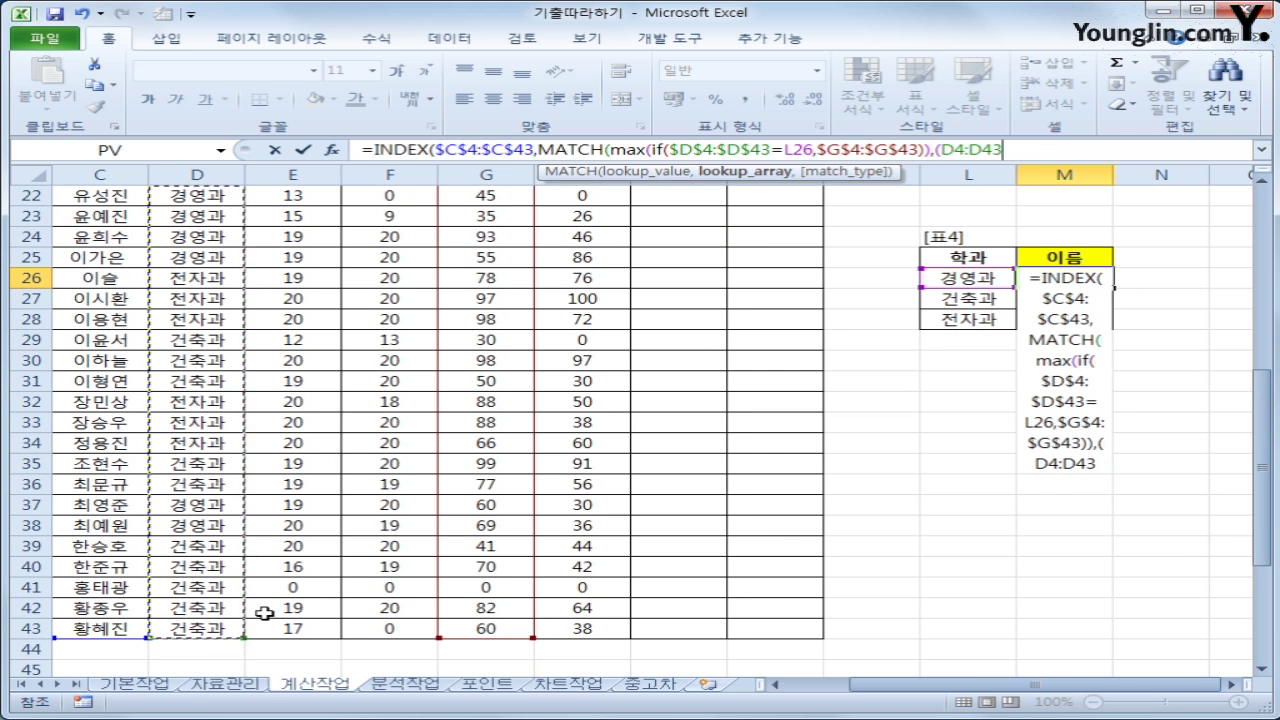
{"action": "key", "text": "F4"}
{"action": "type", "text": "="}
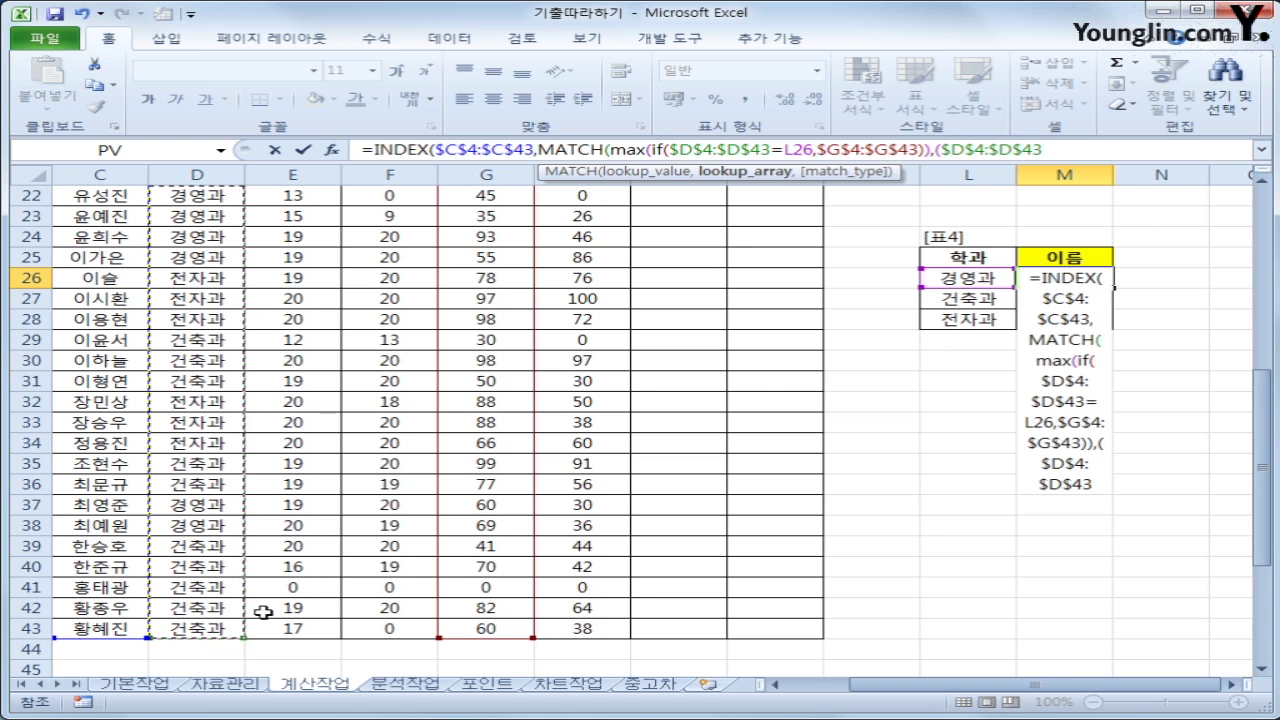
{"action": "left_click", "coordinate": [978, 286]}
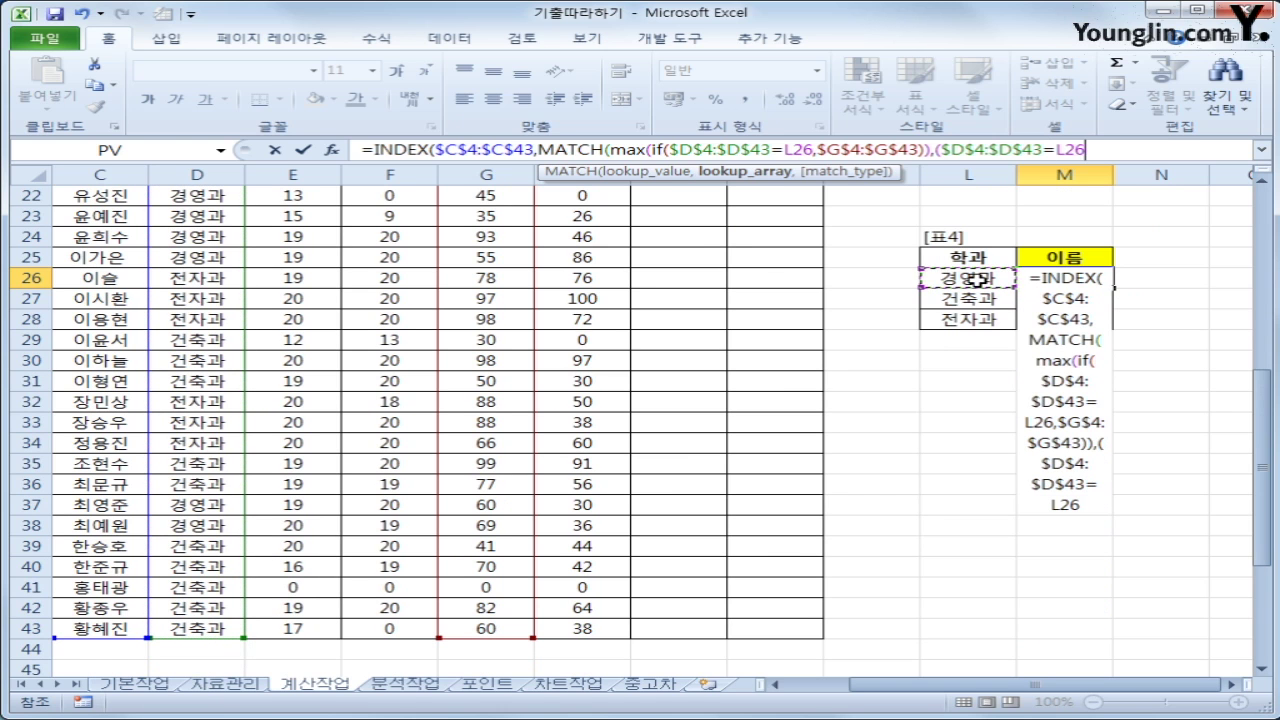
Close the 학과 condition and multiply it by the absolute 중간고사 range $G$4:$G$43
{"action": "type", "text": ")*"}
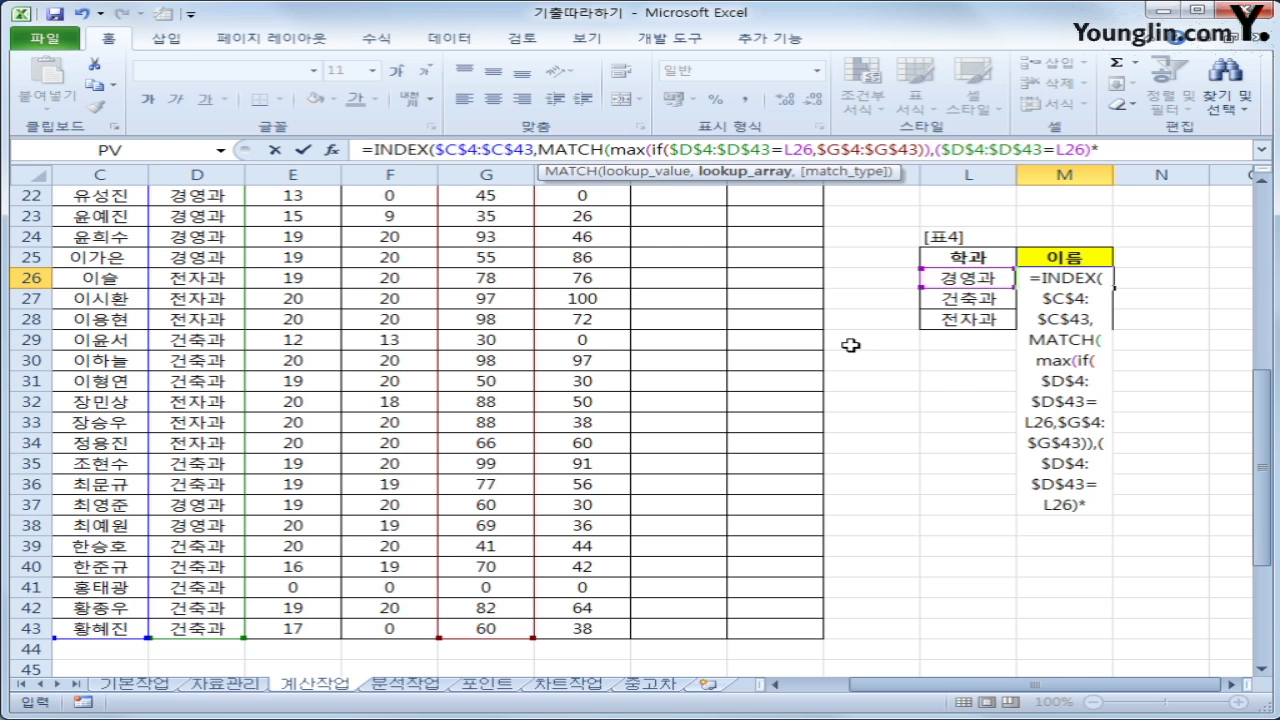
{"action": "left_click_drag", "start_coordinate": [1265, 440], "coordinate": [1265, 256]}
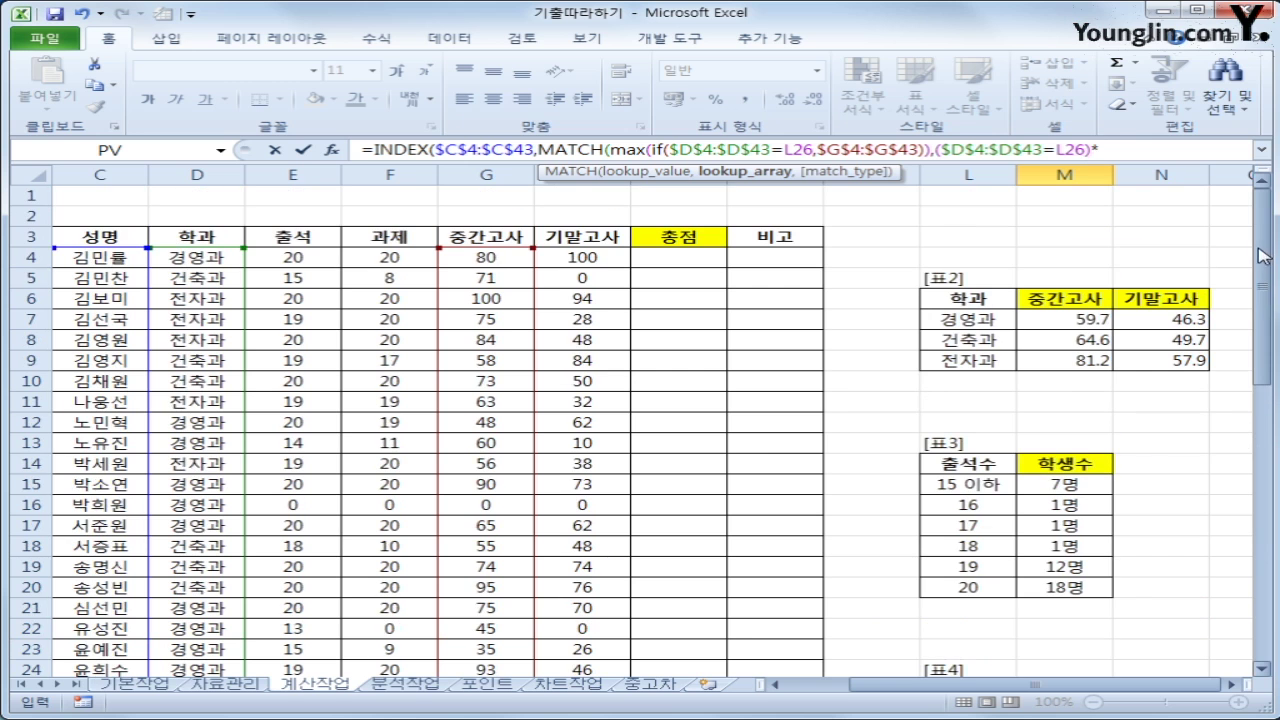
{"action": "left_click_drag", "start_coordinate": [495, 259], "coordinate": [497, 645]}
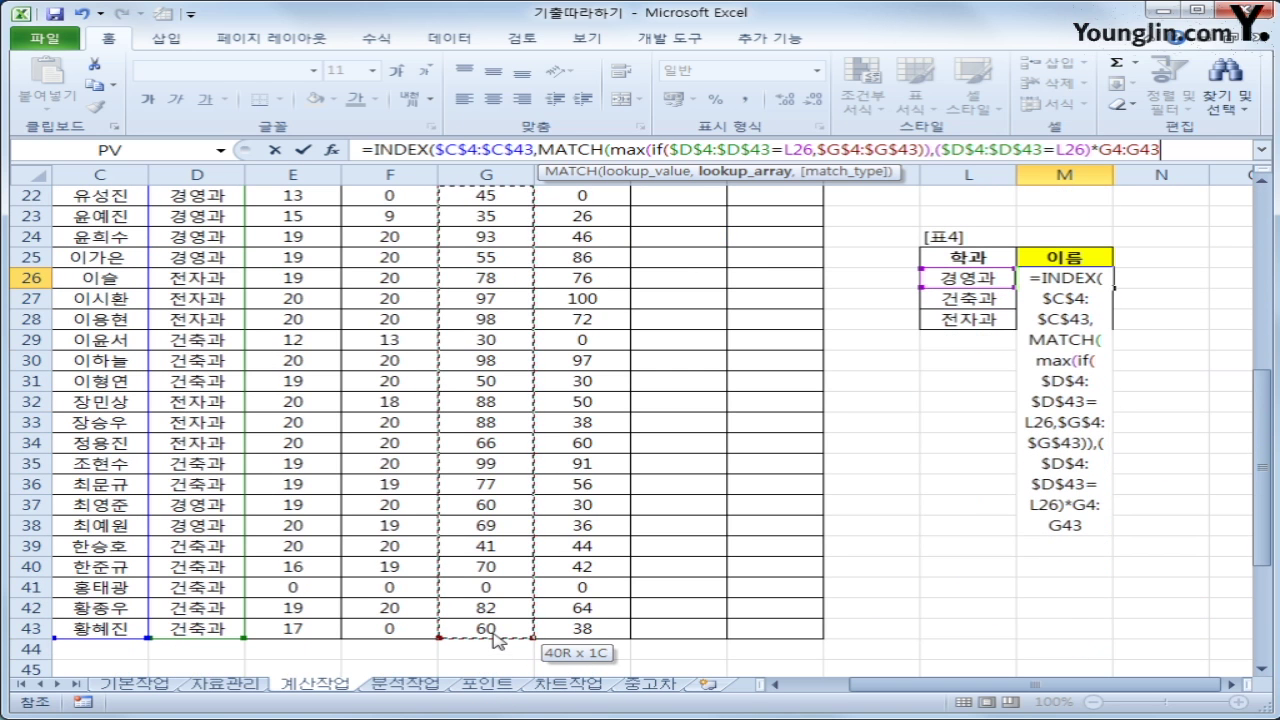
{"action": "key", "text": "F4"}
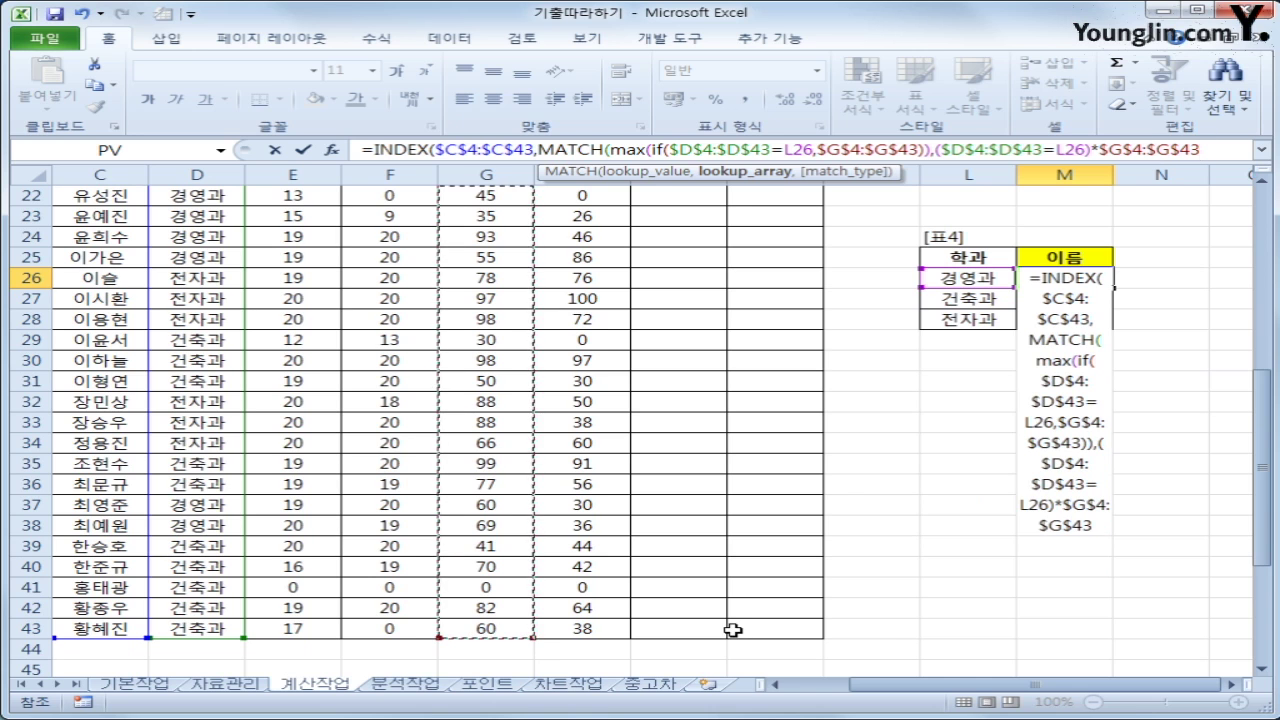
Set MATCH's match type to 0, close the MATCH and INDEX functions, and enter the formula in M26 as an array formula
{"action": "type", "text": ","}
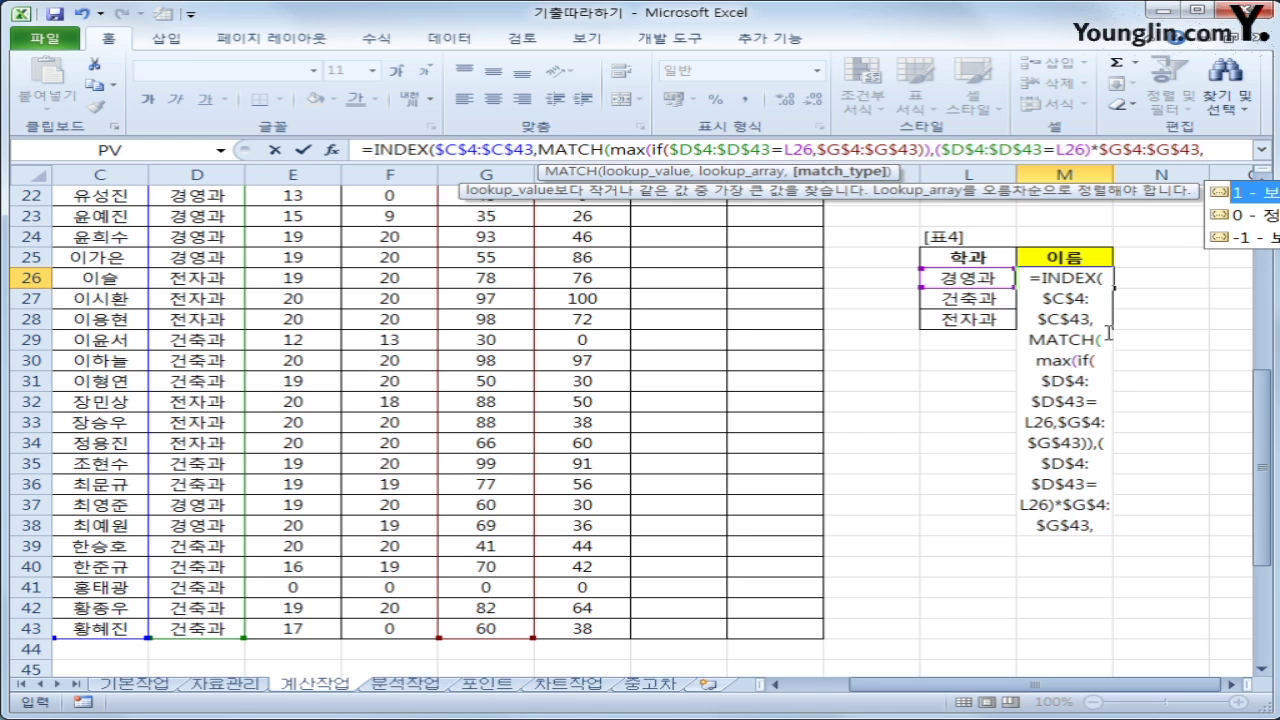
{"action": "left_click", "coordinate": [1249, 218]}
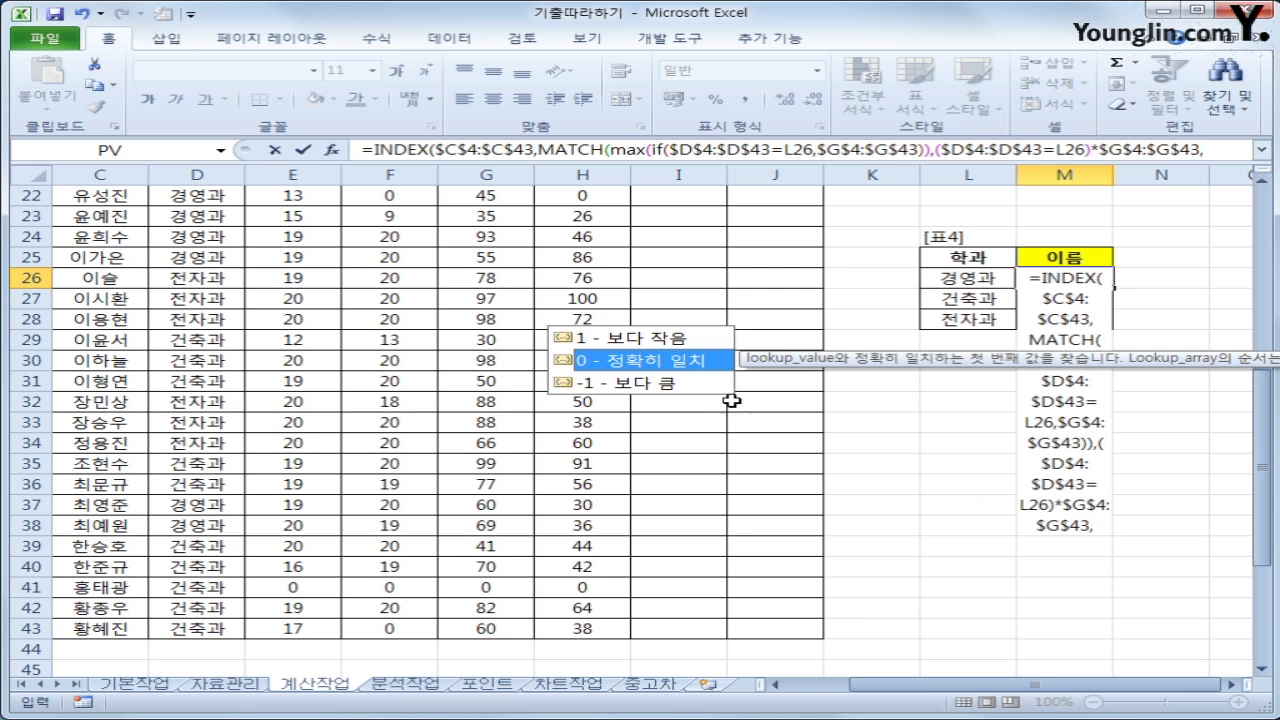
{"action": "left_click", "coordinate": [1231, 156]}
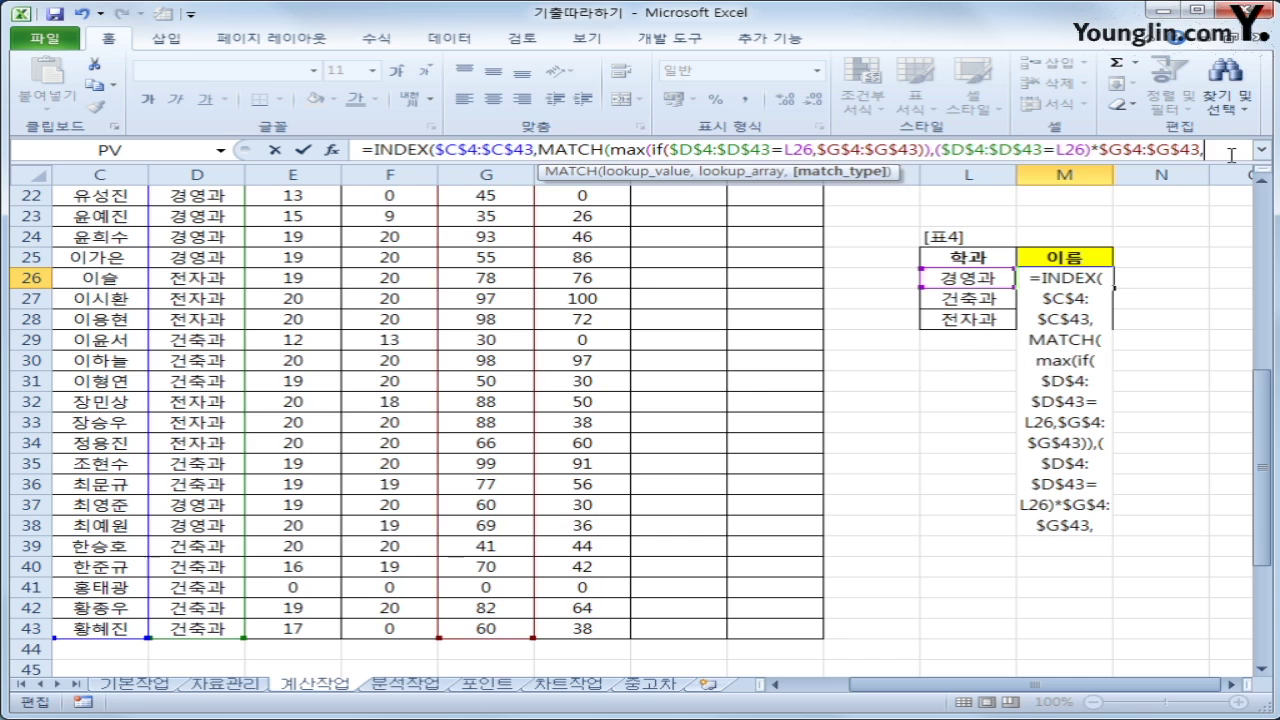
{"action": "type", "text": "0"}
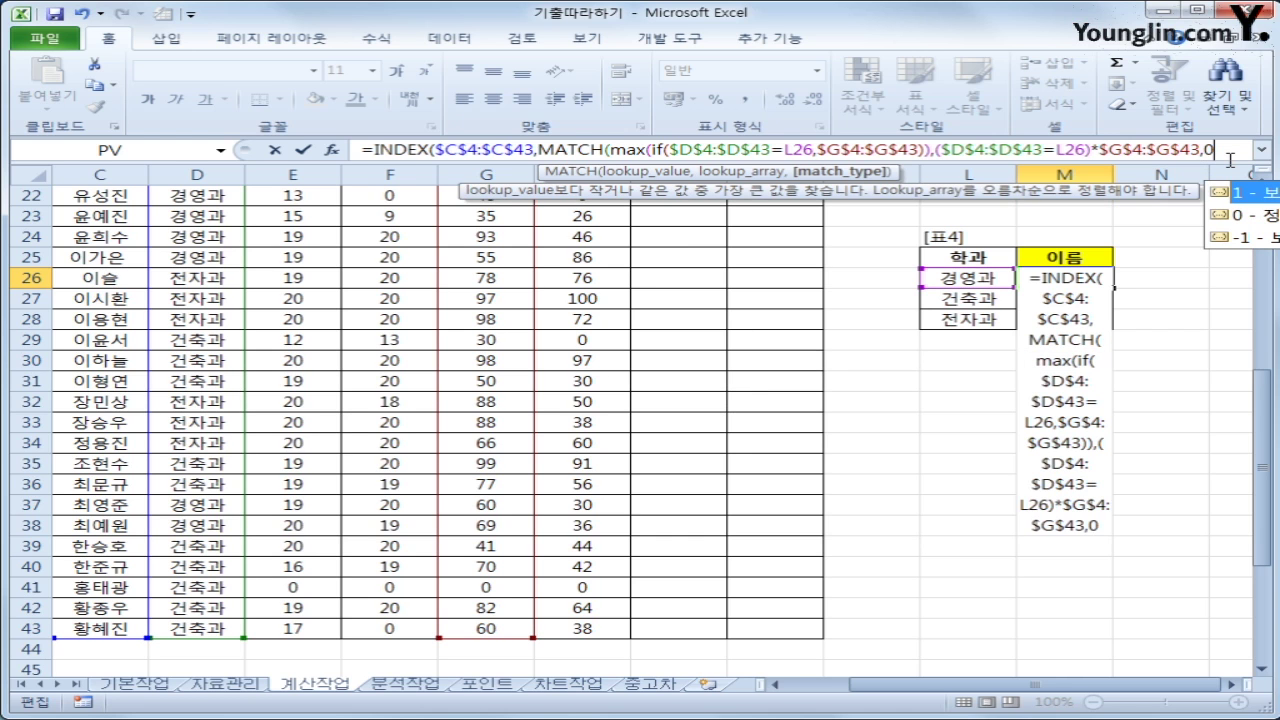
{"action": "type", "text": ")"}
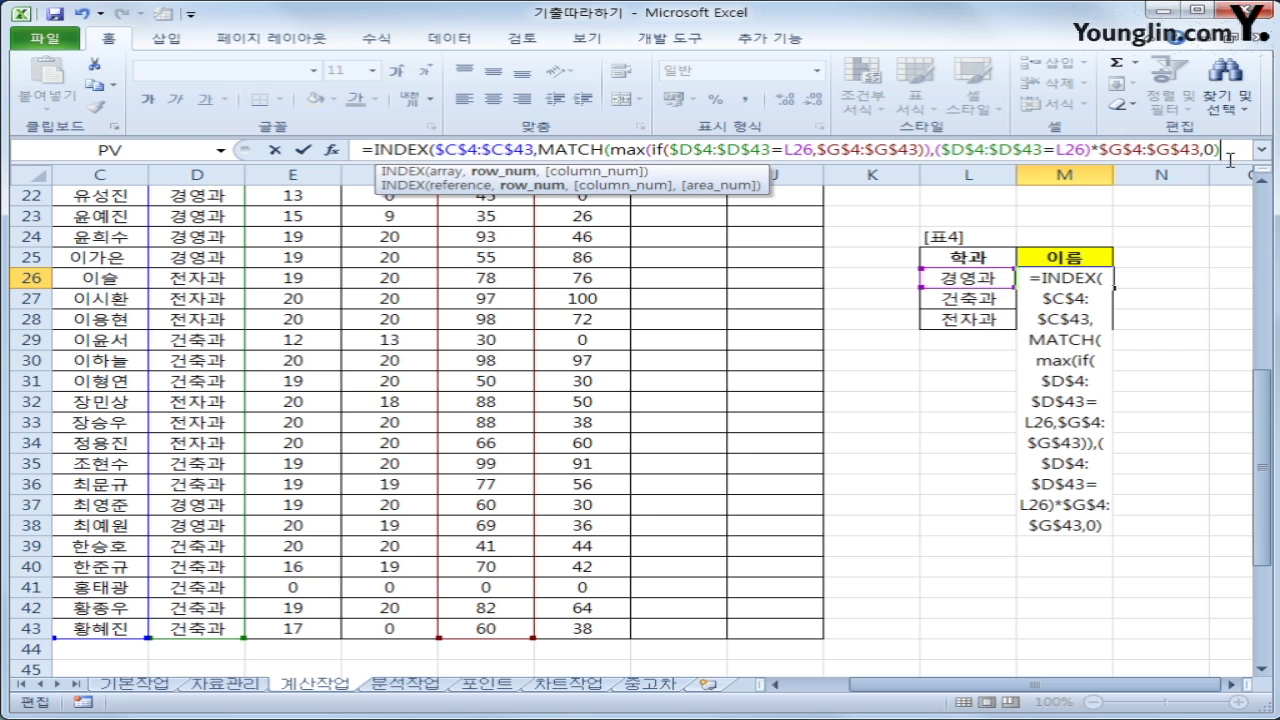
{"action": "type", "text": ")"}
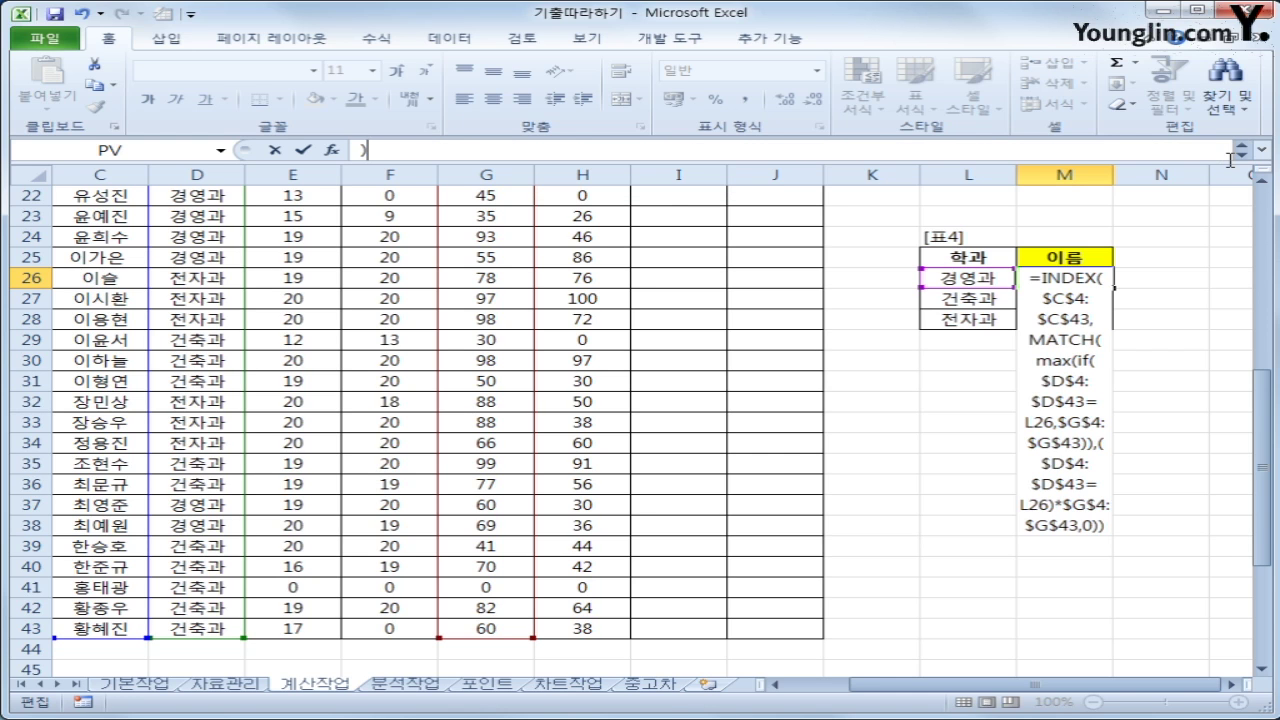
{"action": "key", "text": "ctrl+shift+Return"}
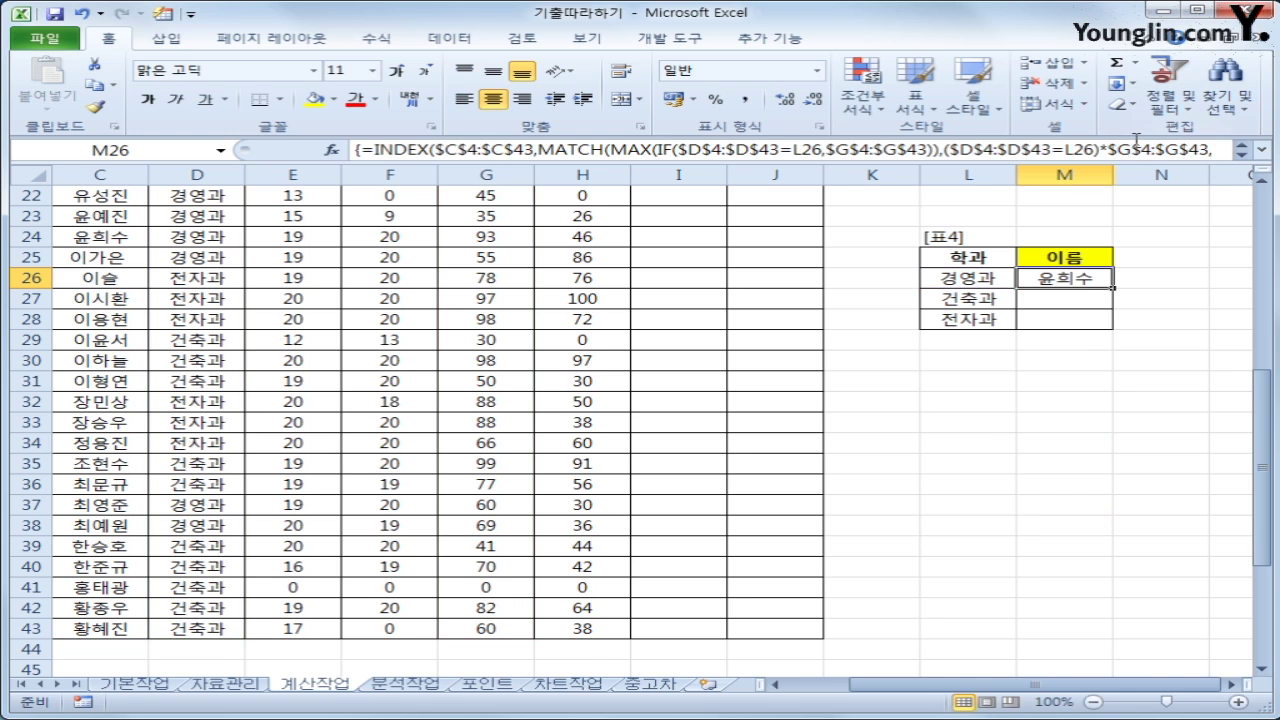
Copy the M26 array formula down through M28 to fill the 이름 column of 표4
{"action": "scroll", "coordinate": [1116, 347], "scroll_direction": "up", "scroll_amount": 2}
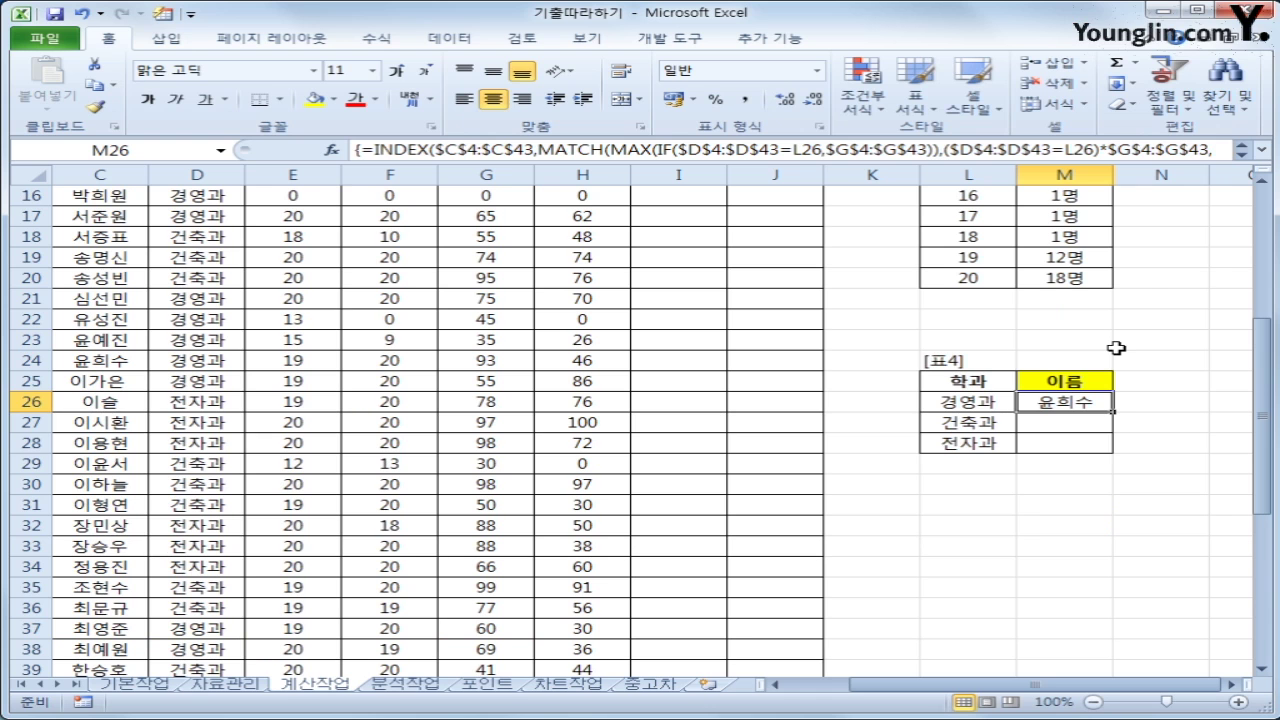
{"action": "left_click_drag", "start_coordinate": [1113, 411], "coordinate": [1105, 447]}
{"action": "scroll", "coordinate": [1107, 442], "scroll_direction": "up", "scroll_amount": 3}
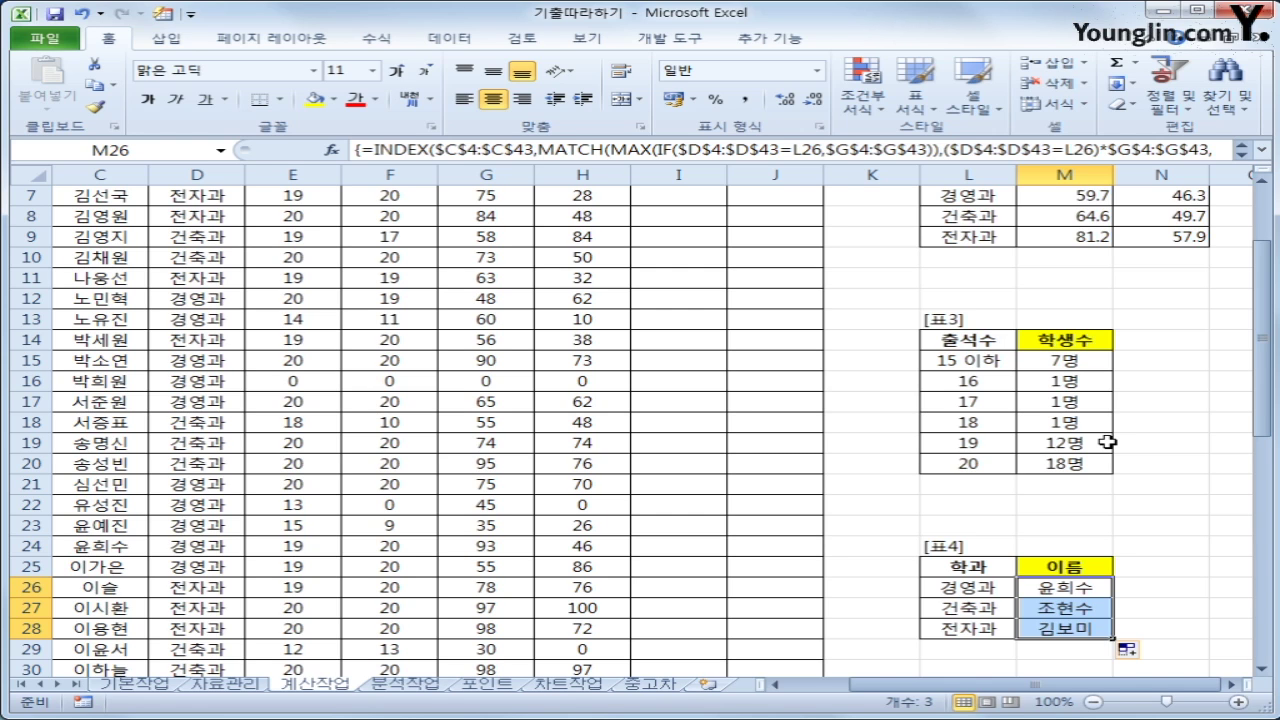
{"action": "scroll", "coordinate": [1057, 423], "scroll_direction": "up", "scroll_amount": 2}
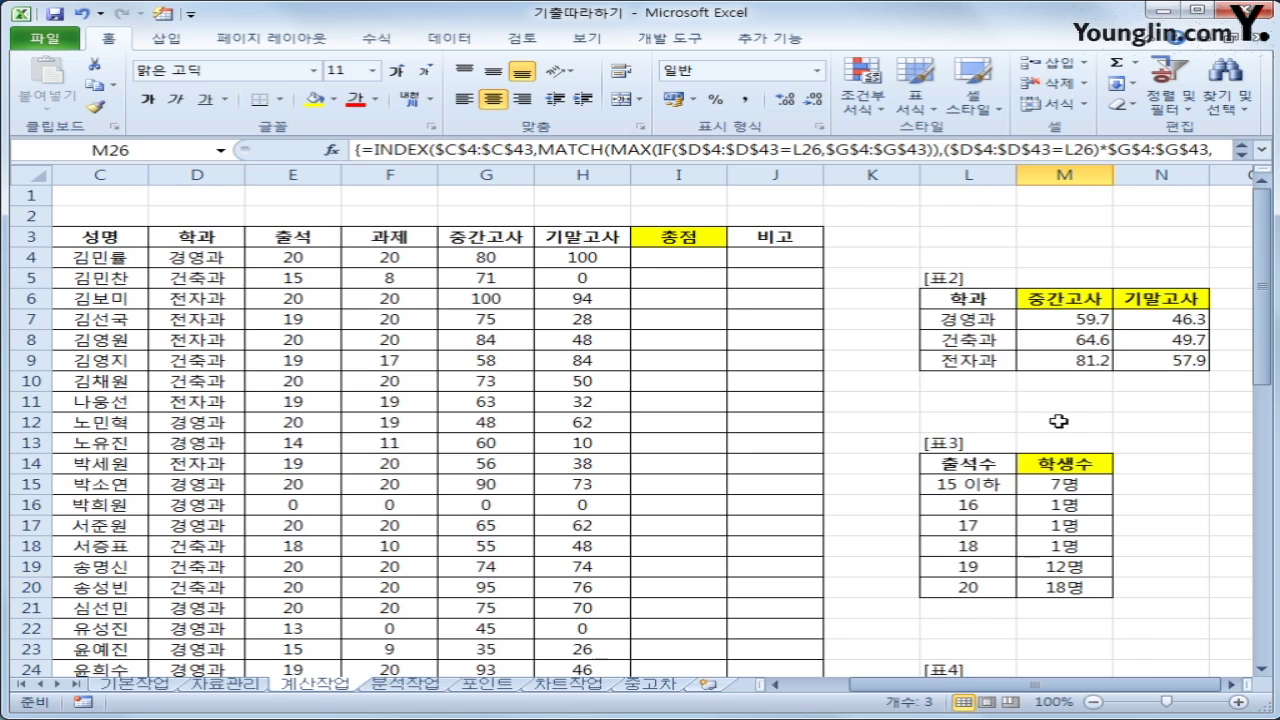
Select the first 총점 cell, I4, and insert a new code module in the workbook's Visual Basic editor
{"action": "left_click", "coordinate": [703, 265]}
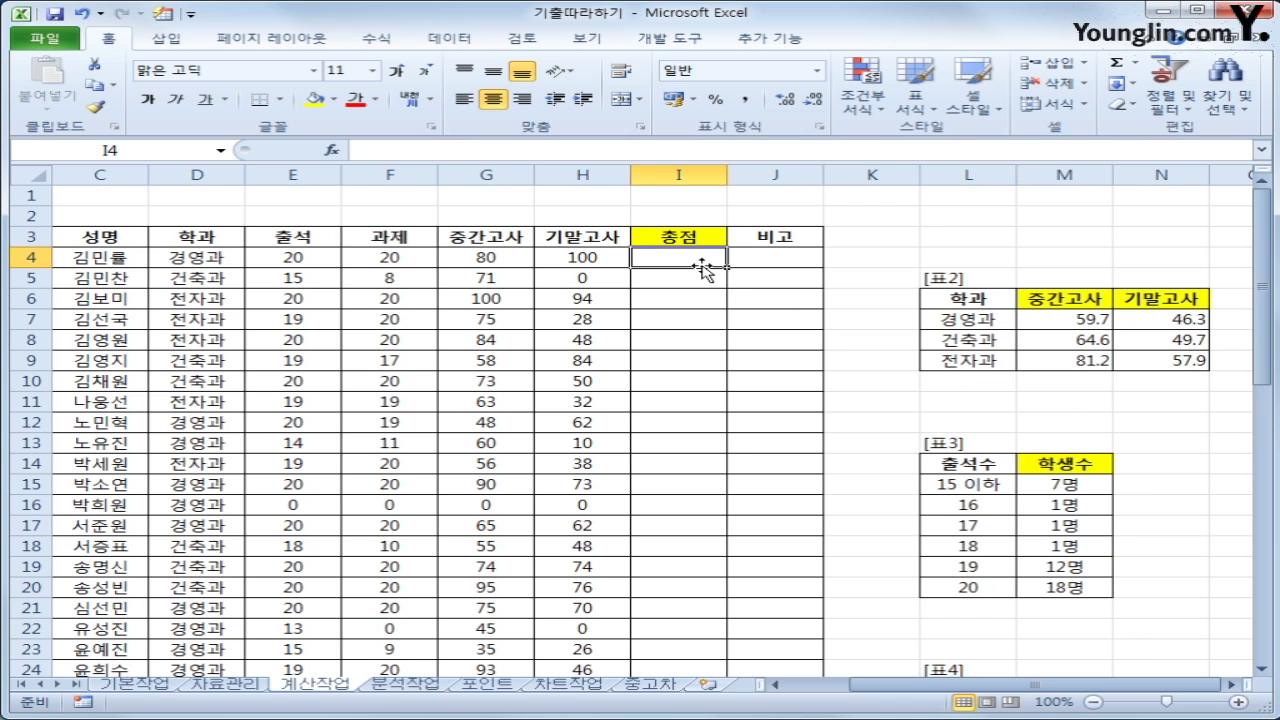
{"action": "left_click", "coordinate": [667, 42]}
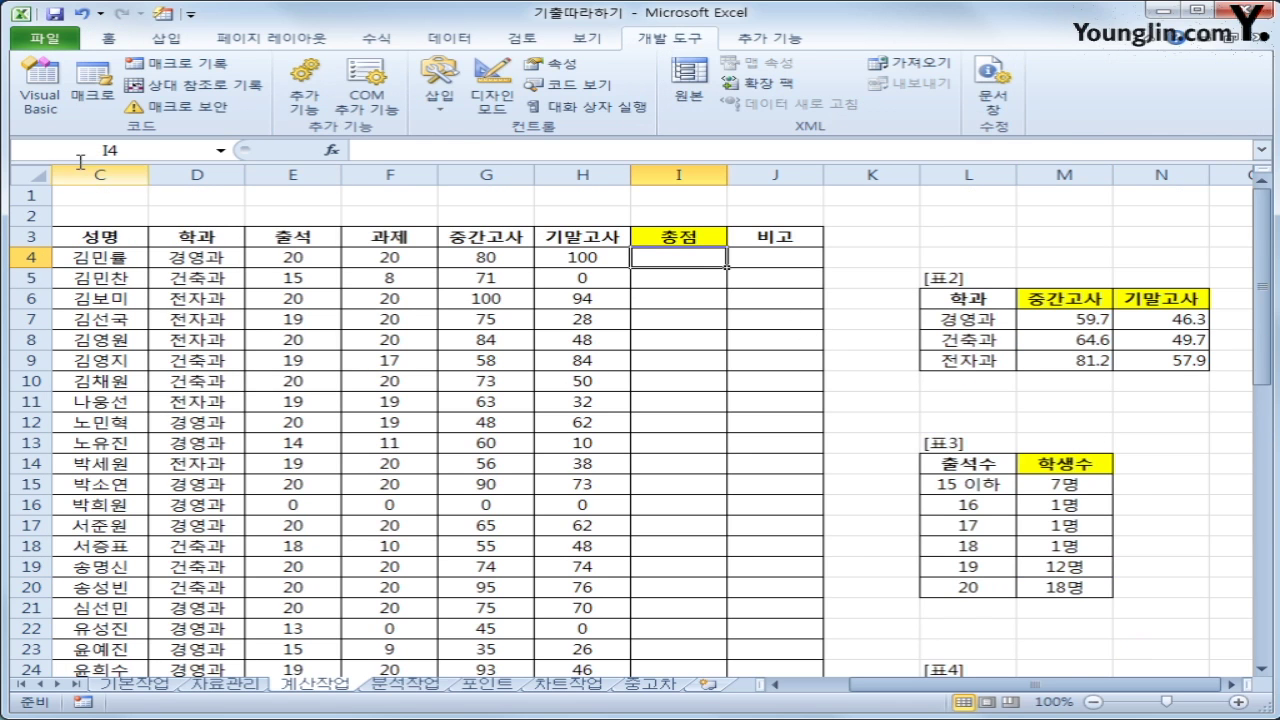
{"action": "left_click", "coordinate": [46, 113]}
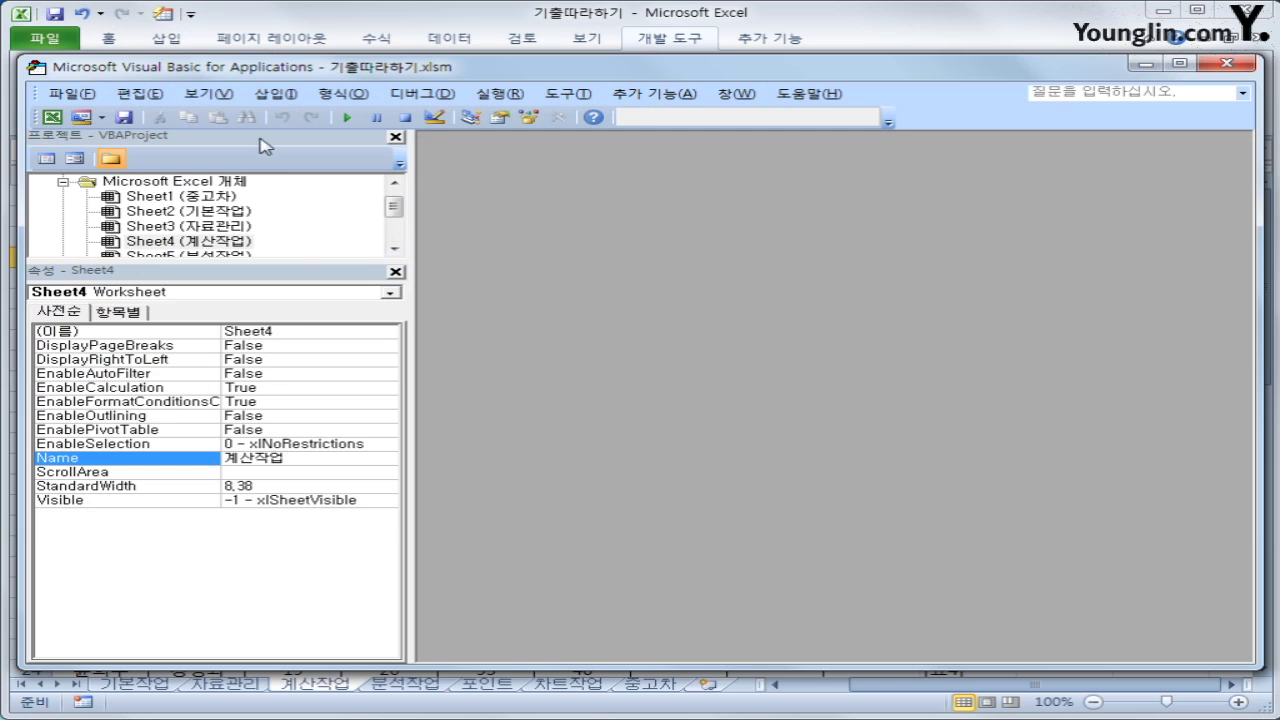
{"action": "left_click", "coordinate": [280, 100]}
{"action": "left_click", "coordinate": [314, 158]}
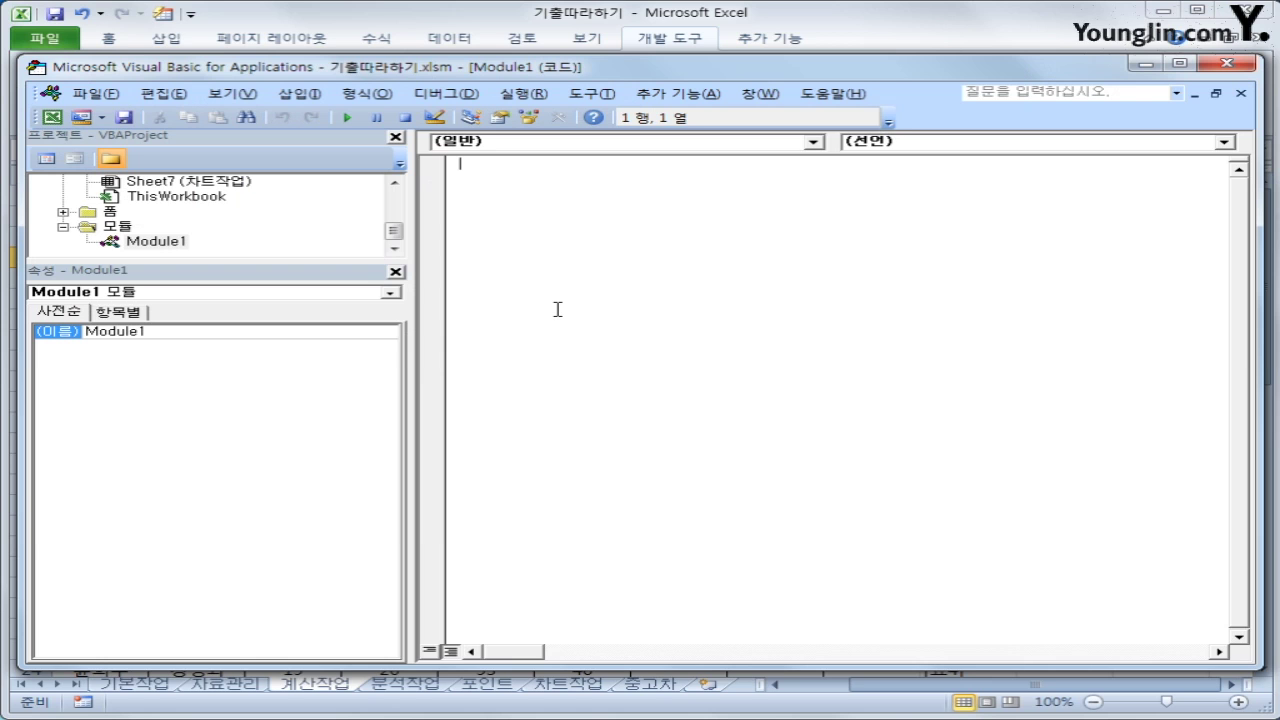
Declare a public function named fn총점 with the parameters 출석, 과제, 중간고사 and 기말고사
{"action": "type", "text": "public function fn"}
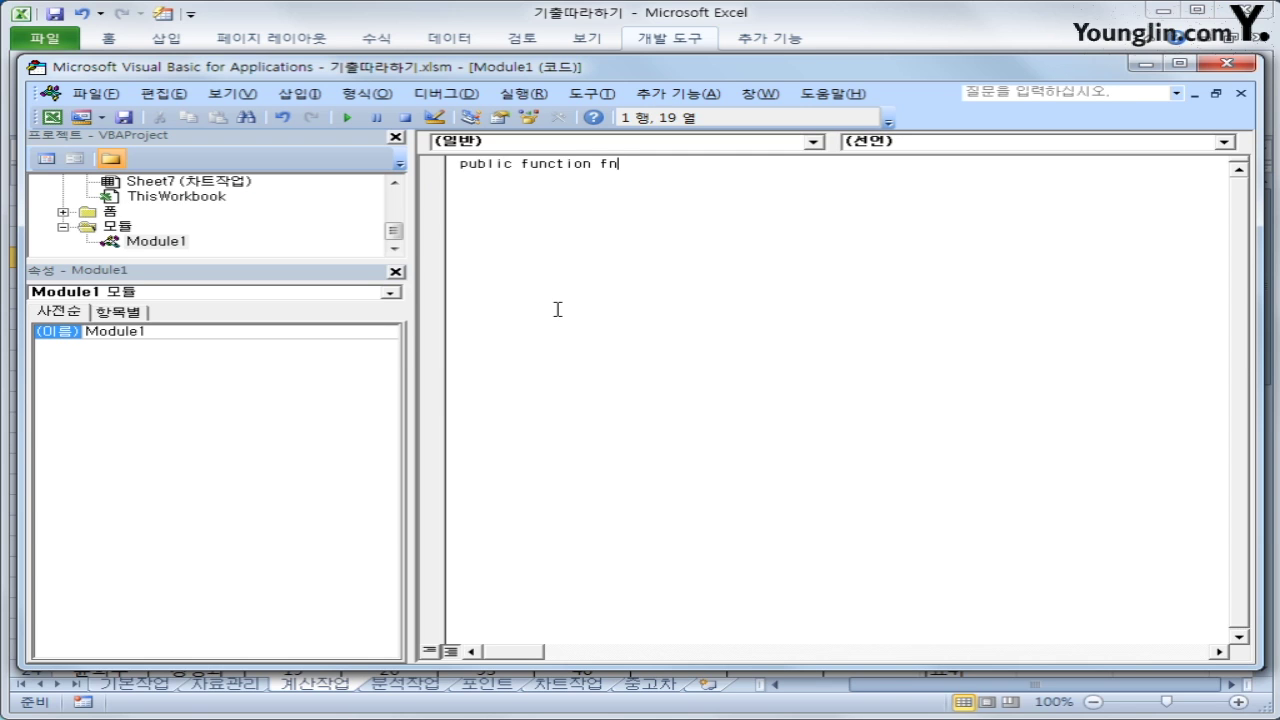
{"action": "type", "text": "총점(출석, 과제"}
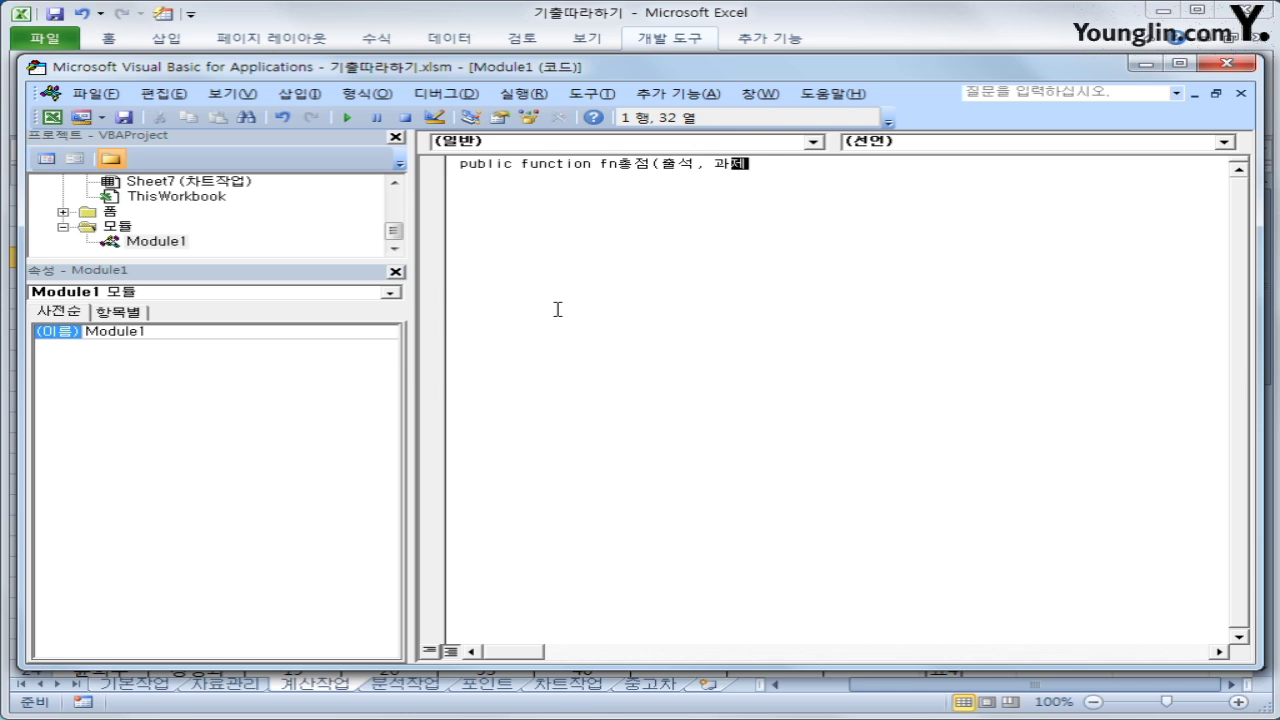
{"action": "type", "text": ", 중간고사, 기말고사)"}
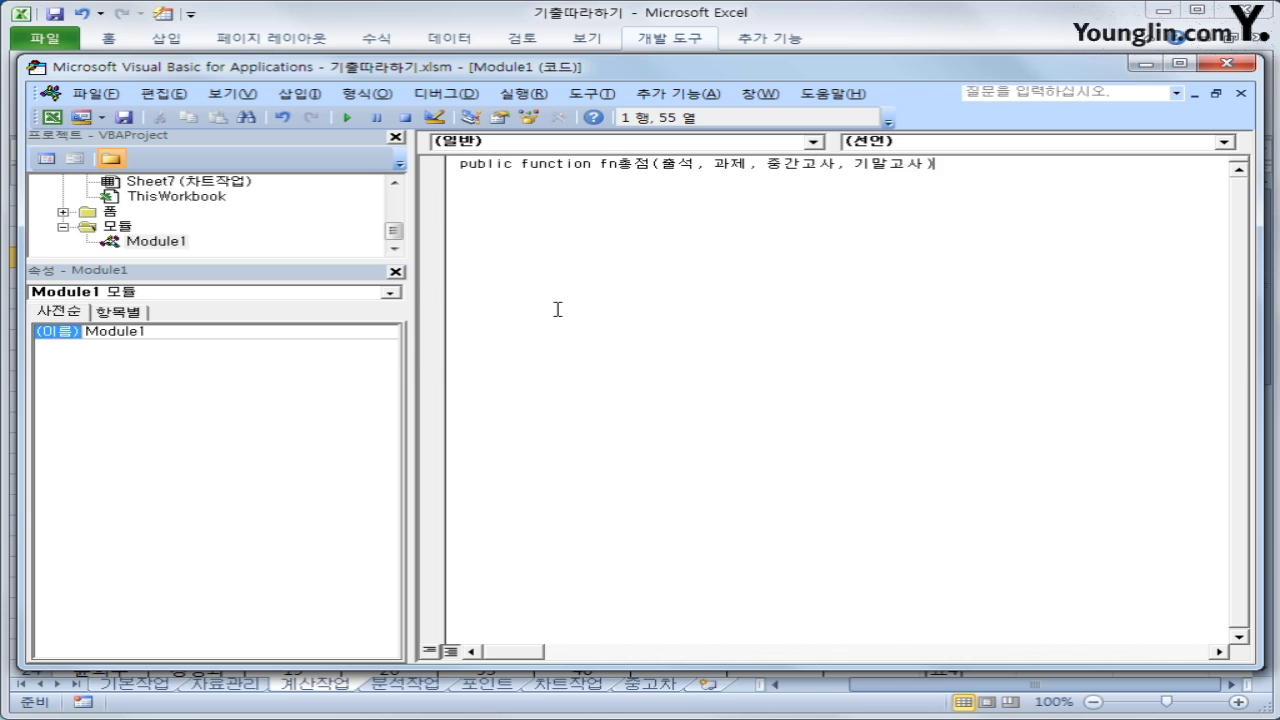
{"action": "key", "text": "Return"}
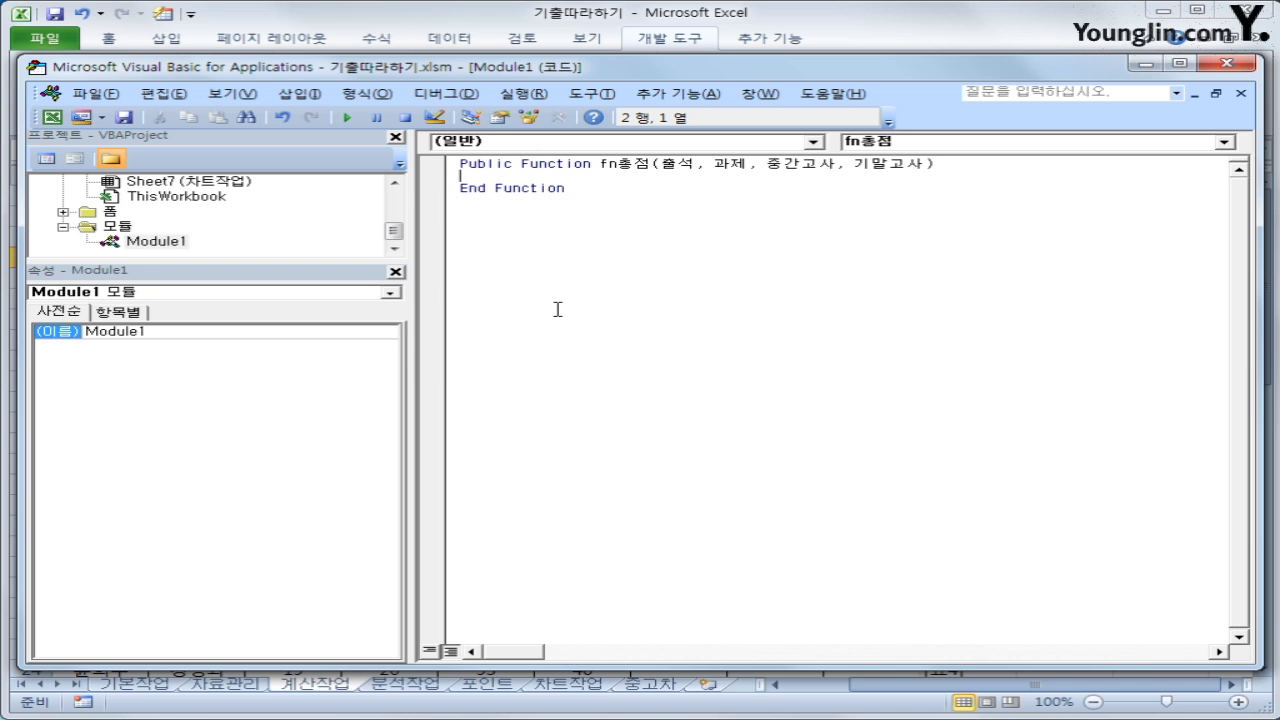
Begin the function body with an indented If condition testing whether 출석, 중간고사 or 기말고사 equals 0, joined by Or
{"action": "key", "text": "Tab"}
{"action": "type", "text": "if"}
{"action": "type", "text": "출석"}
{"action": "type", "text": "= 0 or 중간ㄱ"}
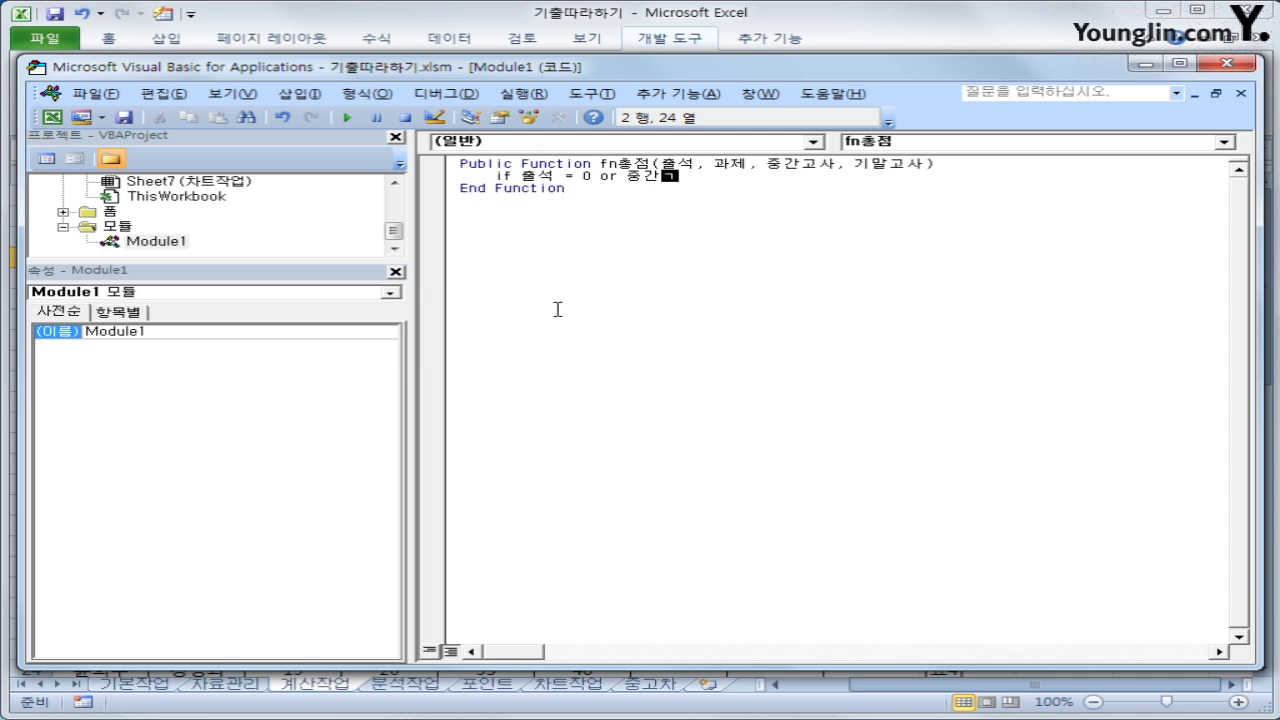
{"action": "type", "text": "고사 =0 o"}
{"action": "type", "text": "r 김"}
{"action": "type", "text": "말고사 ="}
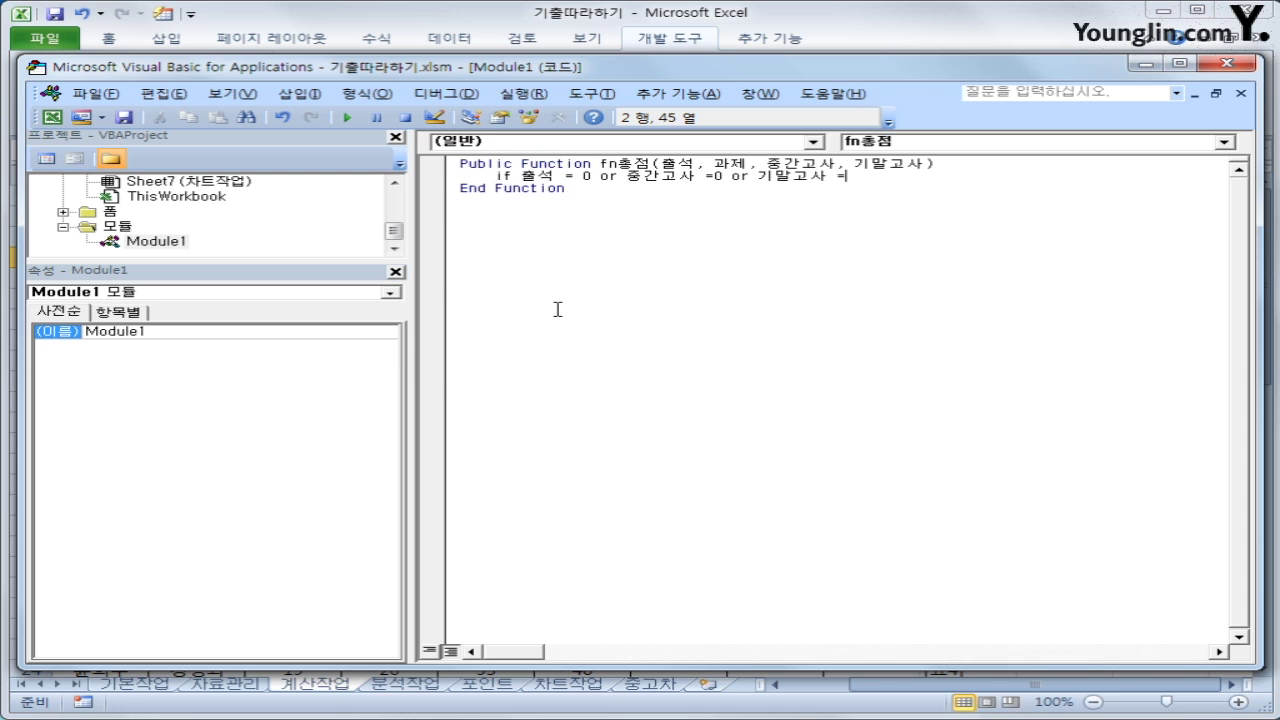
{"action": "type", "text": " 0 Then"}
{"action": "key", "text": "Return"}
Assign 0 to fn총점 when the condition is true and add an Else branch
{"action": "type", "text": "fn"}
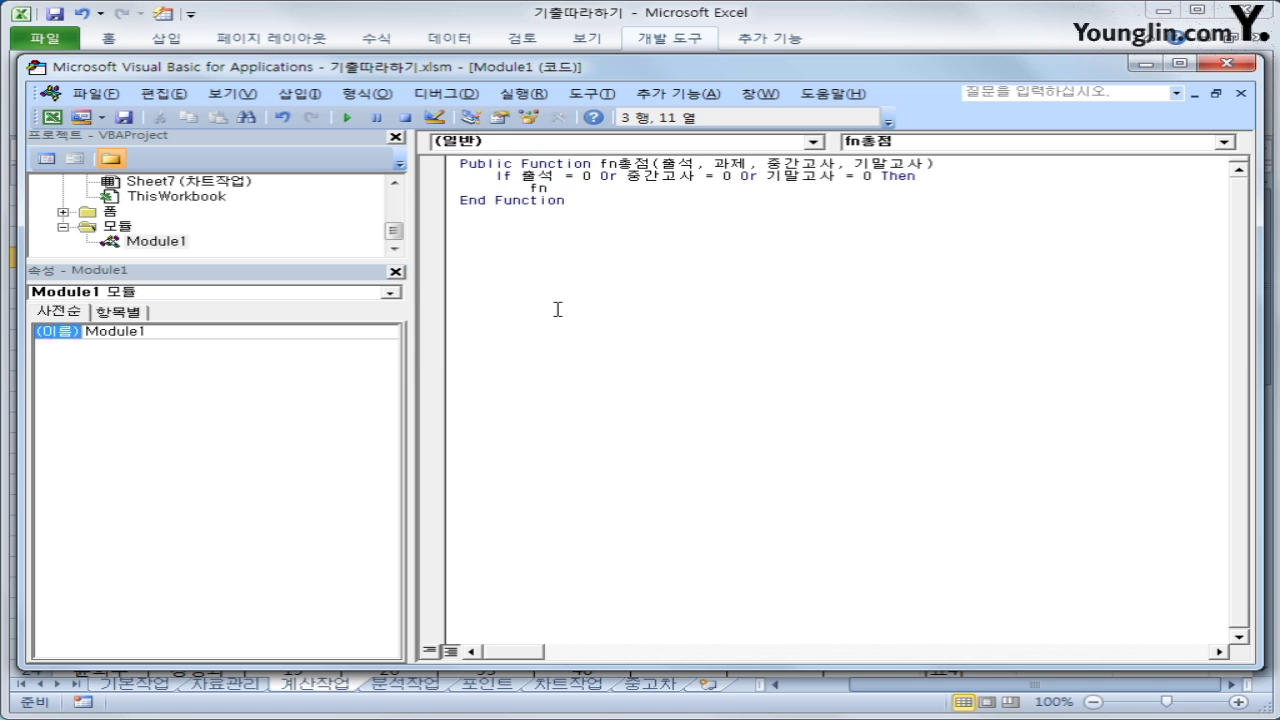
{"action": "type", "text": "총점 = 0"}
{"action": "key", "text": "Return"}
{"action": "type", "text": "else"}
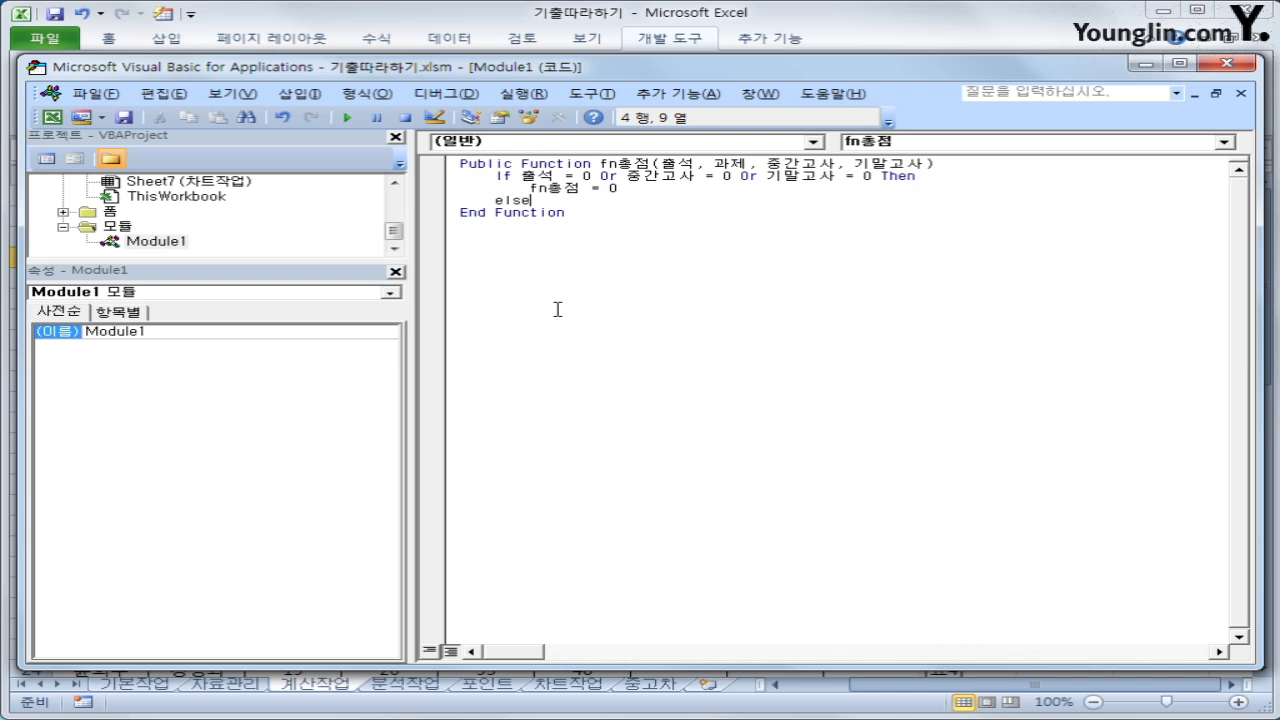
{"action": "key", "text": "Tab"}
{"action": "key", "text": "BackSpace"}
{"action": "key", "text": "BackSpace"}
{"action": "key", "text": "BackSpace"}
{"action": "key", "text": "BackSpace"}
{"action": "key", "text": "Return"}
In the Else branch, assign fn총점 the value 출석 + 과제 + 중간고사 * 0.3 + 기말고사 * 0.3
{"action": "key", "text": "Tab"}
{"action": "type", "text": "fn"}
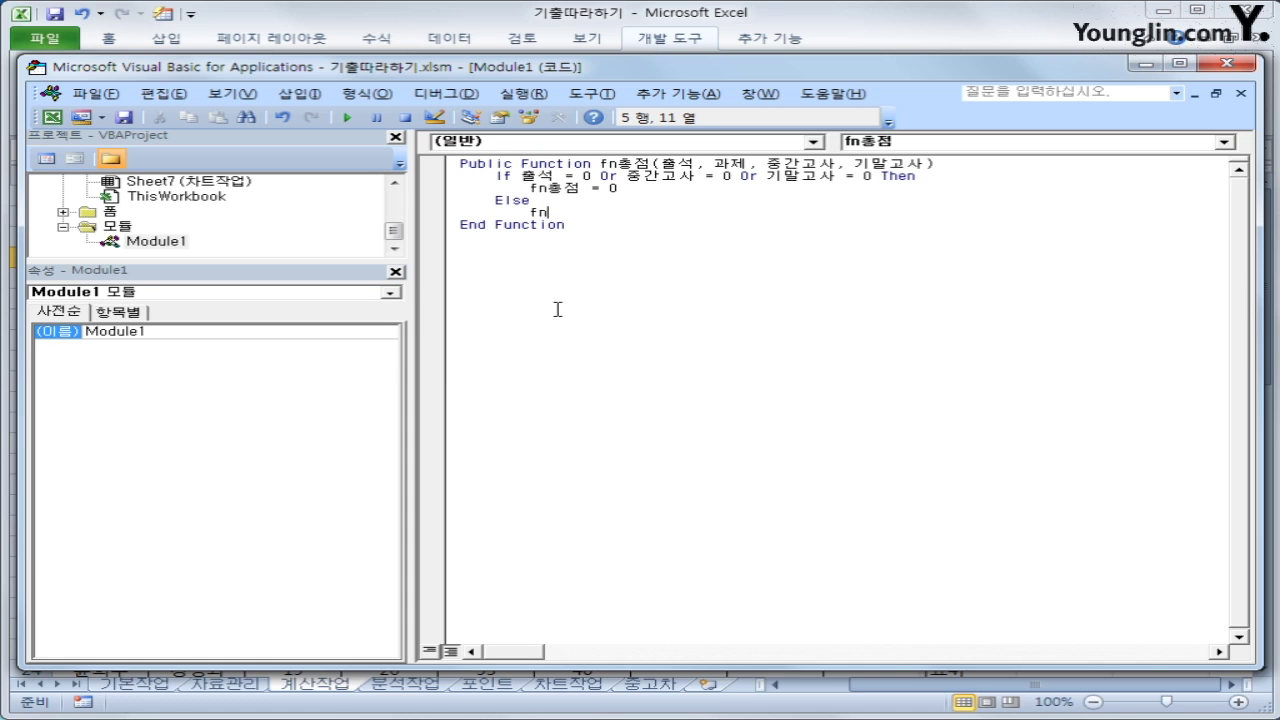
{"action": "type", "text": "총ㅈ점 = 출석 + 과제 + "}
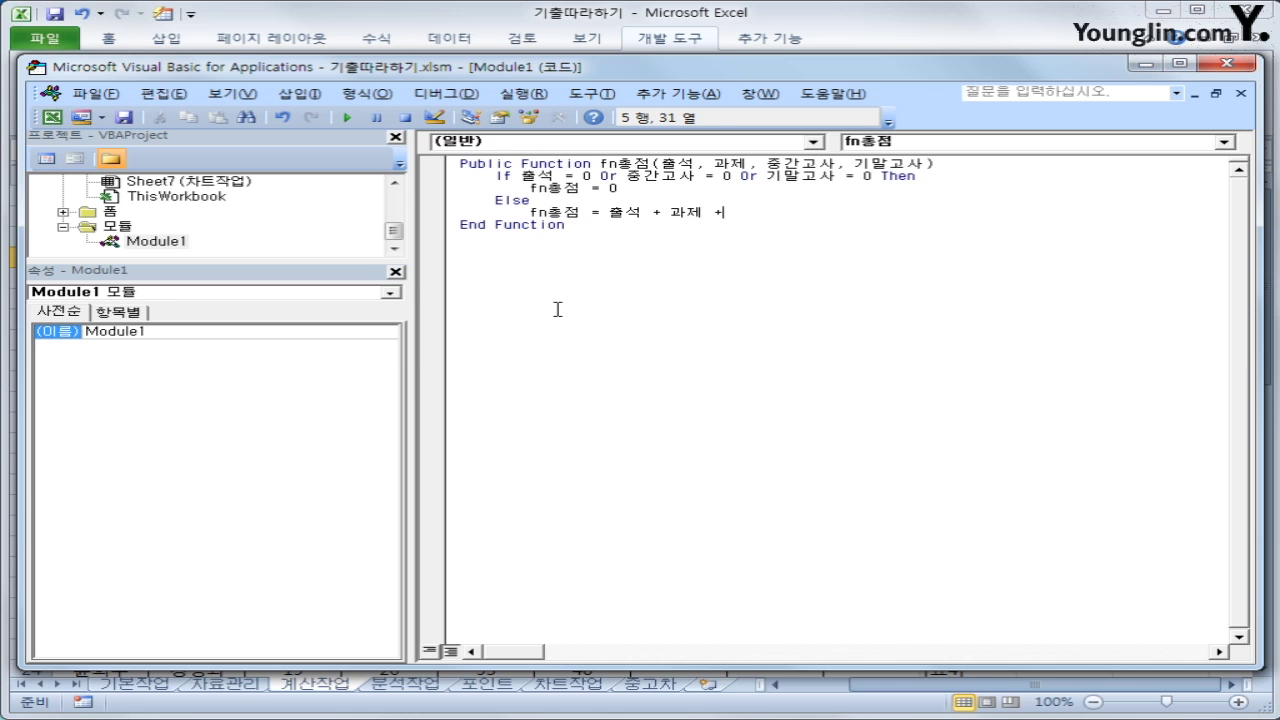
{"action": "type", "text": "중간고사"}
{"action": "key", "text": "BackSpace"}
{"action": "type", "text": "* 0.3 + 기말고사"}
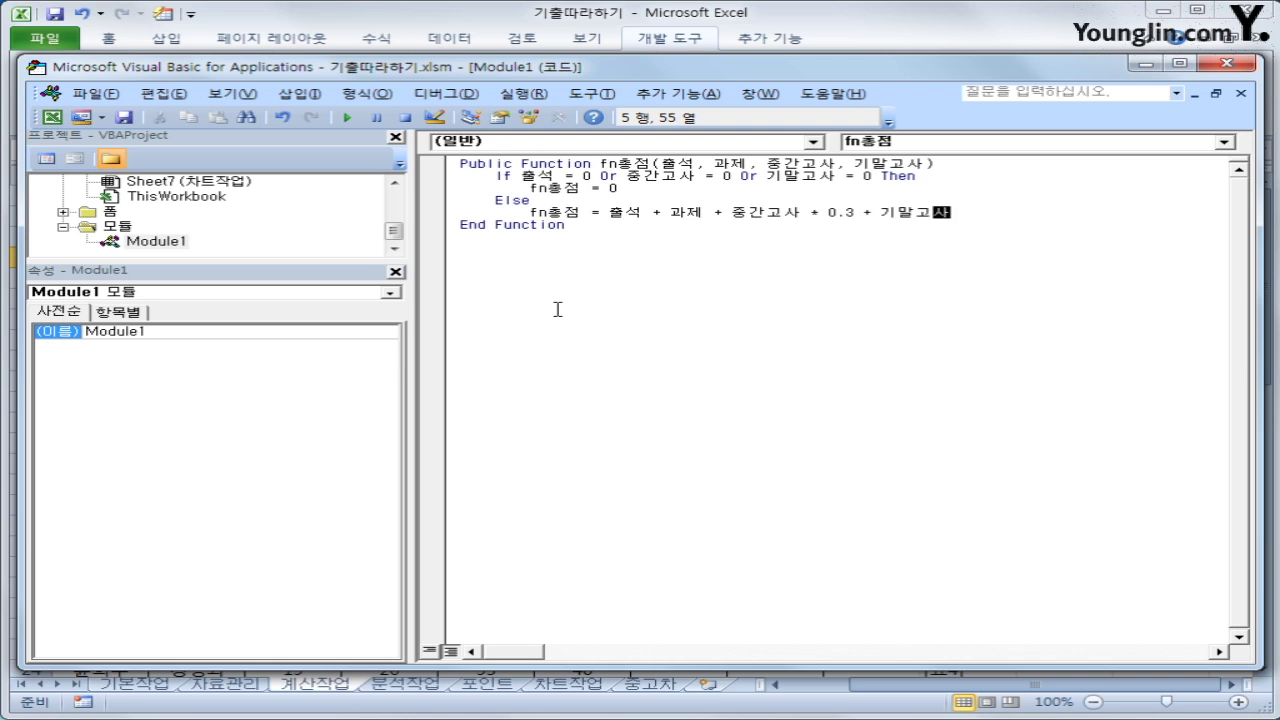
{"action": "type", "text": " * 0.3"}
Close the conditional block with an outdented End If and leave a blank line below it
{"action": "key", "text": "Return"}
{"action": "key", "text": "BackSpace"}
{"action": "type", "text": "end if"}
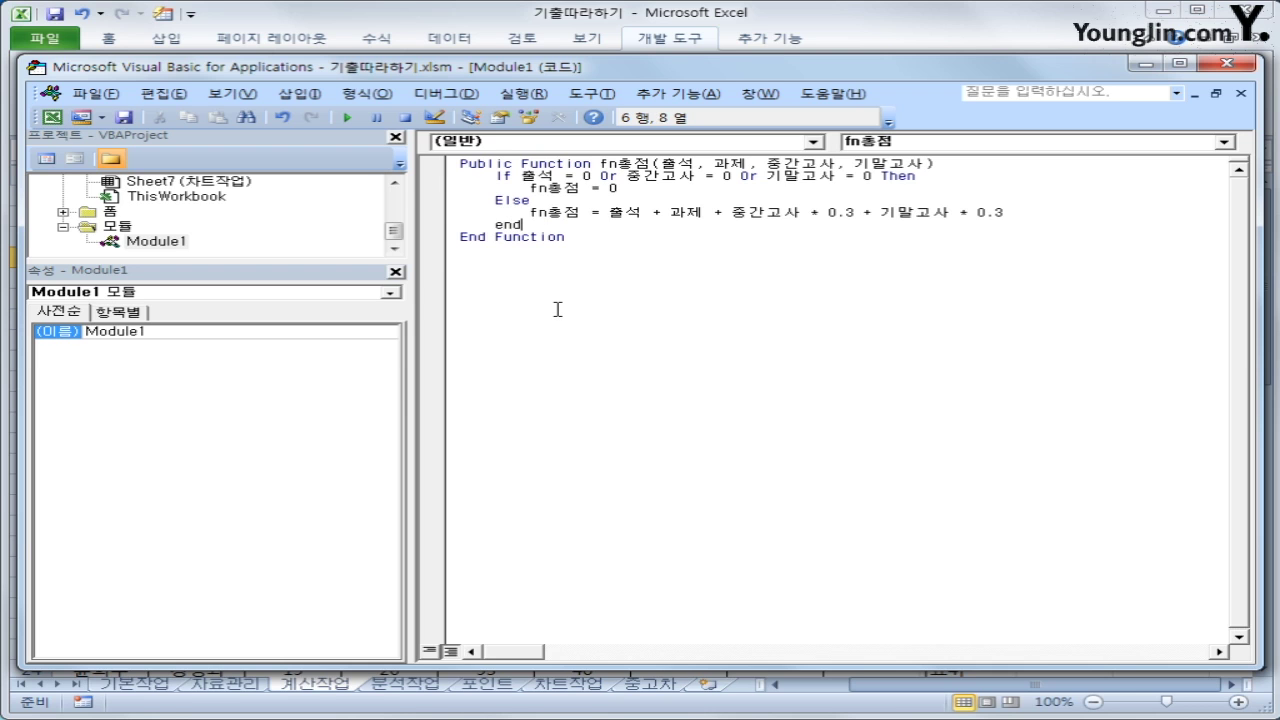
{"action": "key", "text": "Return"}
Insert a blank line between the function declaration and the If statement, and close the code editor
{"action": "key", "text": "Up"}
{"action": "key", "text": "Up"}
{"action": "key", "text": "Up"}
{"action": "key", "text": "Up"}
{"action": "key", "text": "Up"}
{"action": "key", "text": "Up"}
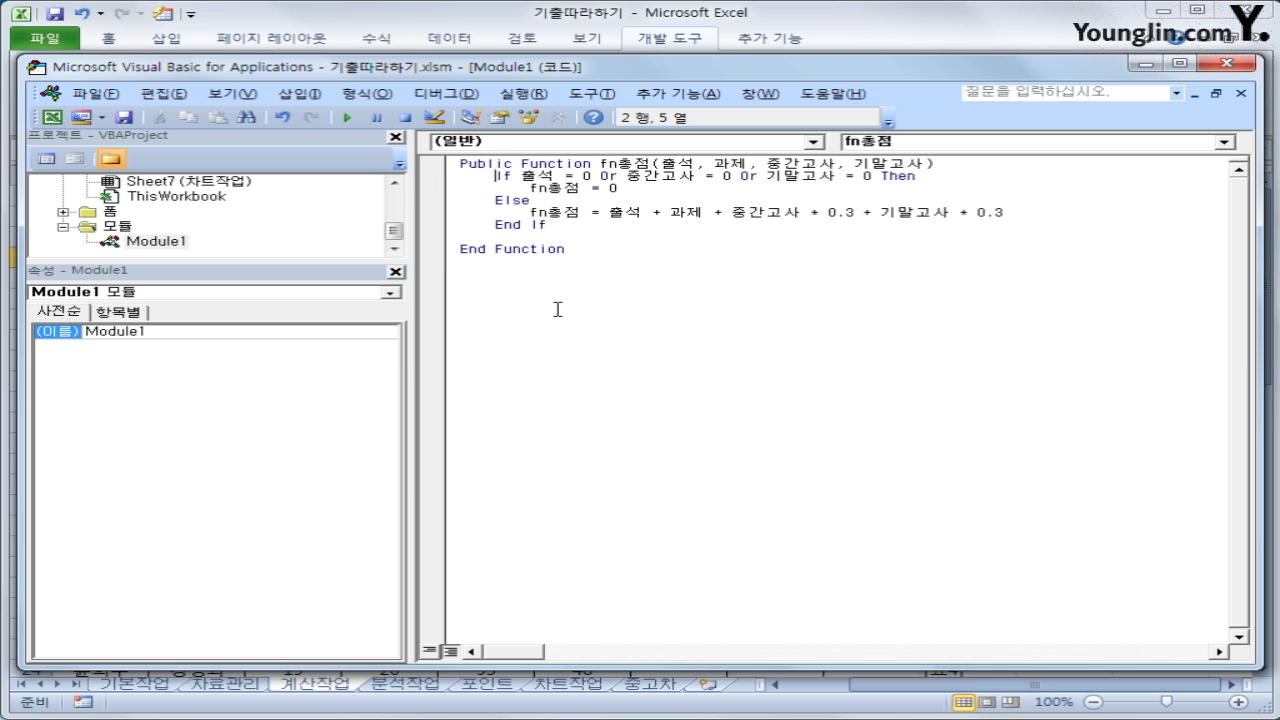
{"action": "key", "text": "End"}
{"action": "key", "text": "Return"}
{"action": "key", "text": "Down"}
{"action": "key", "text": "Down"}
{"action": "key", "text": "Down"}
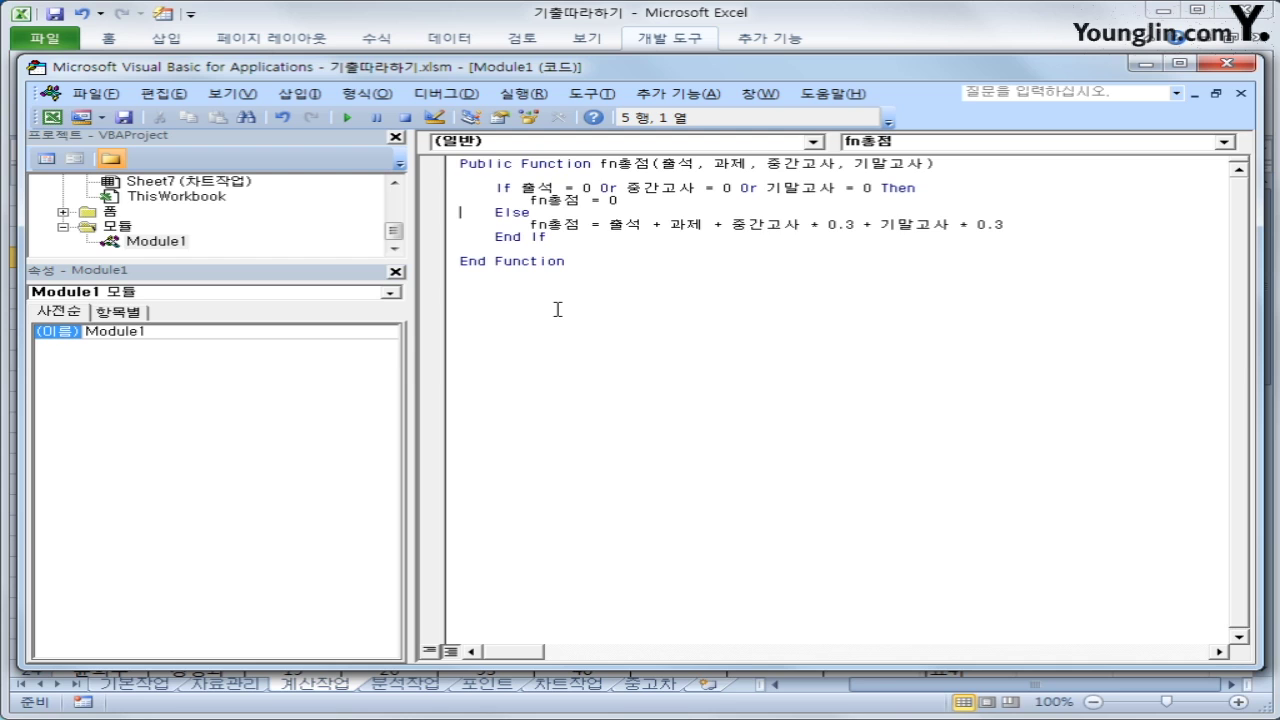
{"action": "key", "text": "Up"}
{"action": "key", "text": "Up"}
{"action": "key", "text": "Up"}
{"action": "left_click", "coordinate": [1228, 66]}
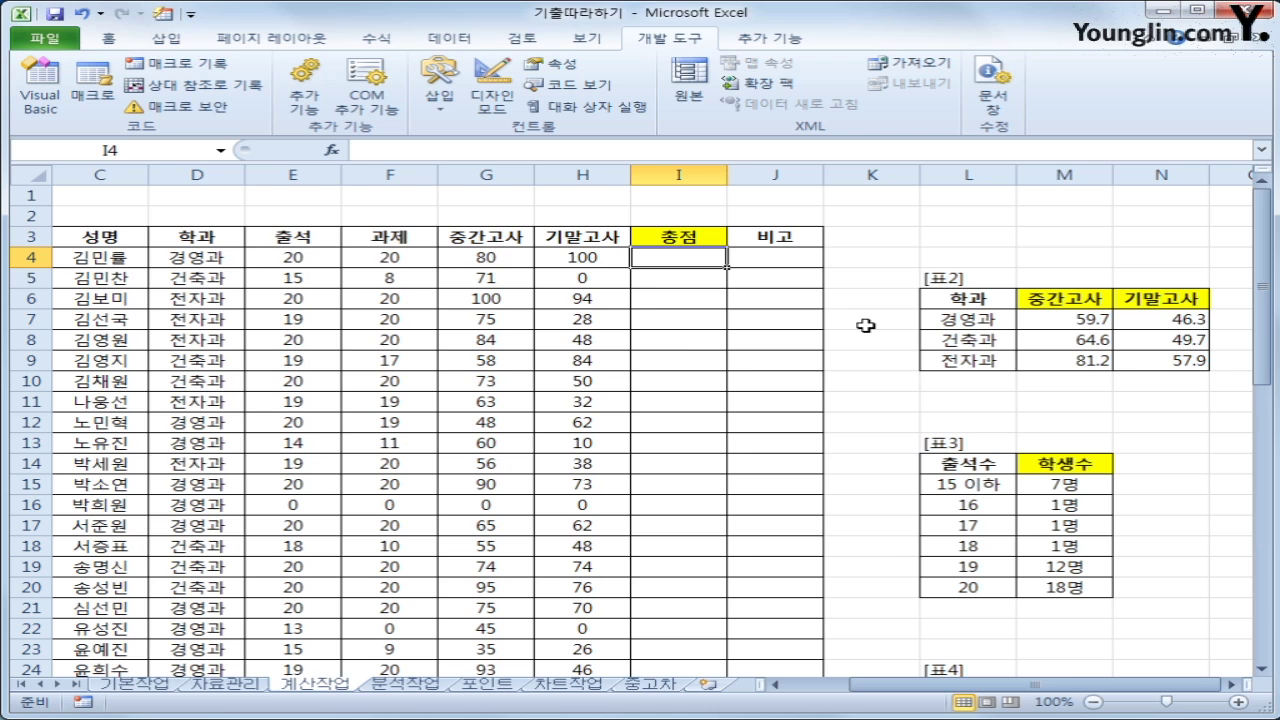
Insert the fn총점 function from the 사용자 정의 category into cell I4
{"action": "left_click", "coordinate": [333, 153]}
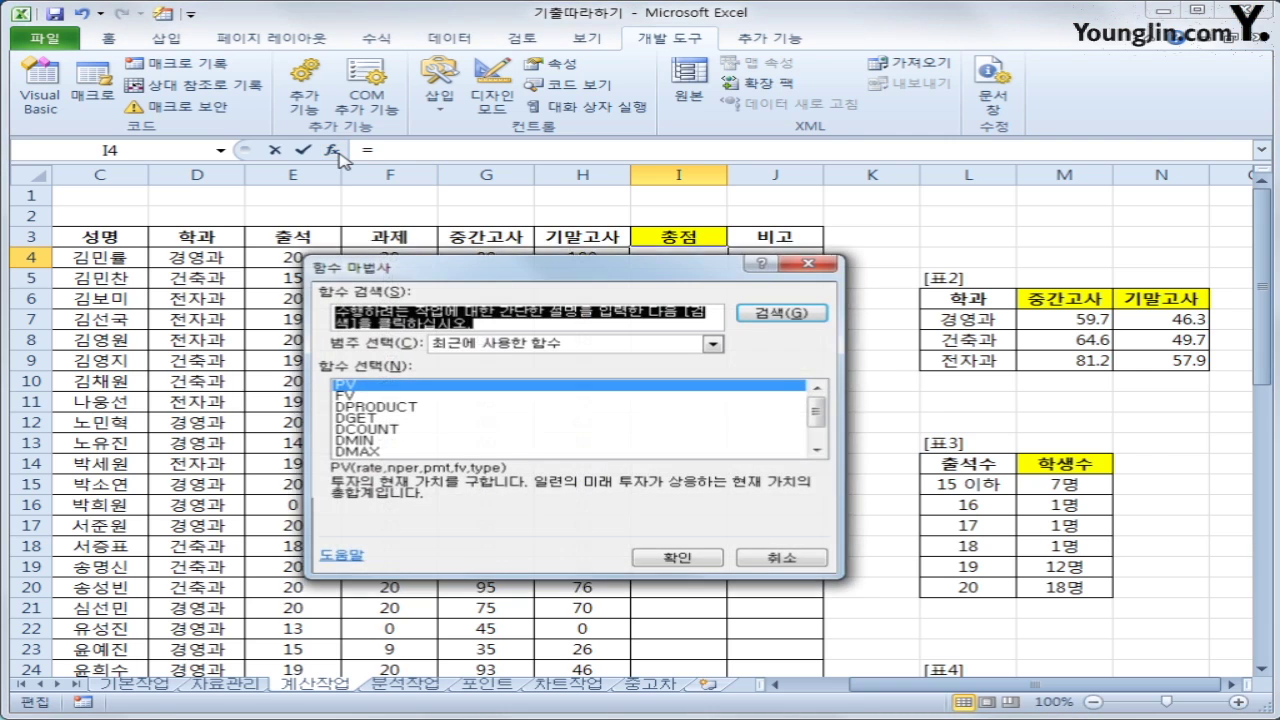
{"action": "left_click", "coordinate": [460, 344]}
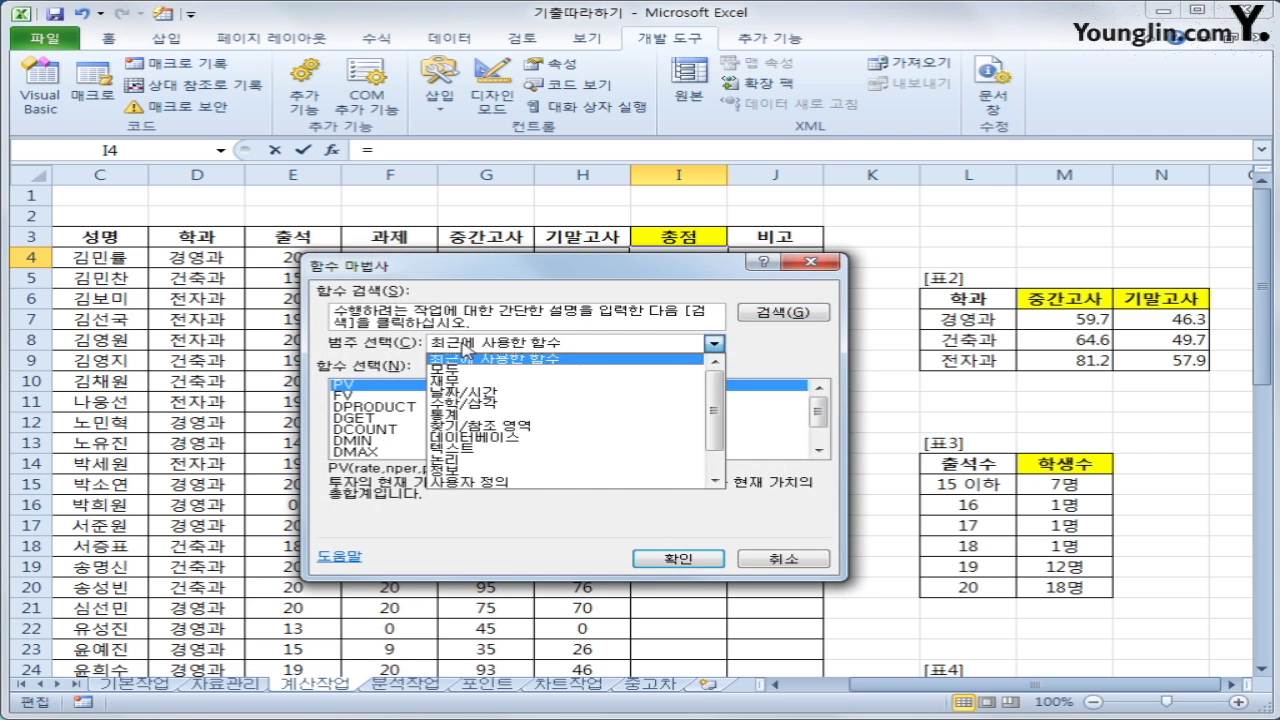
{"action": "left_click", "coordinate": [521, 483]}
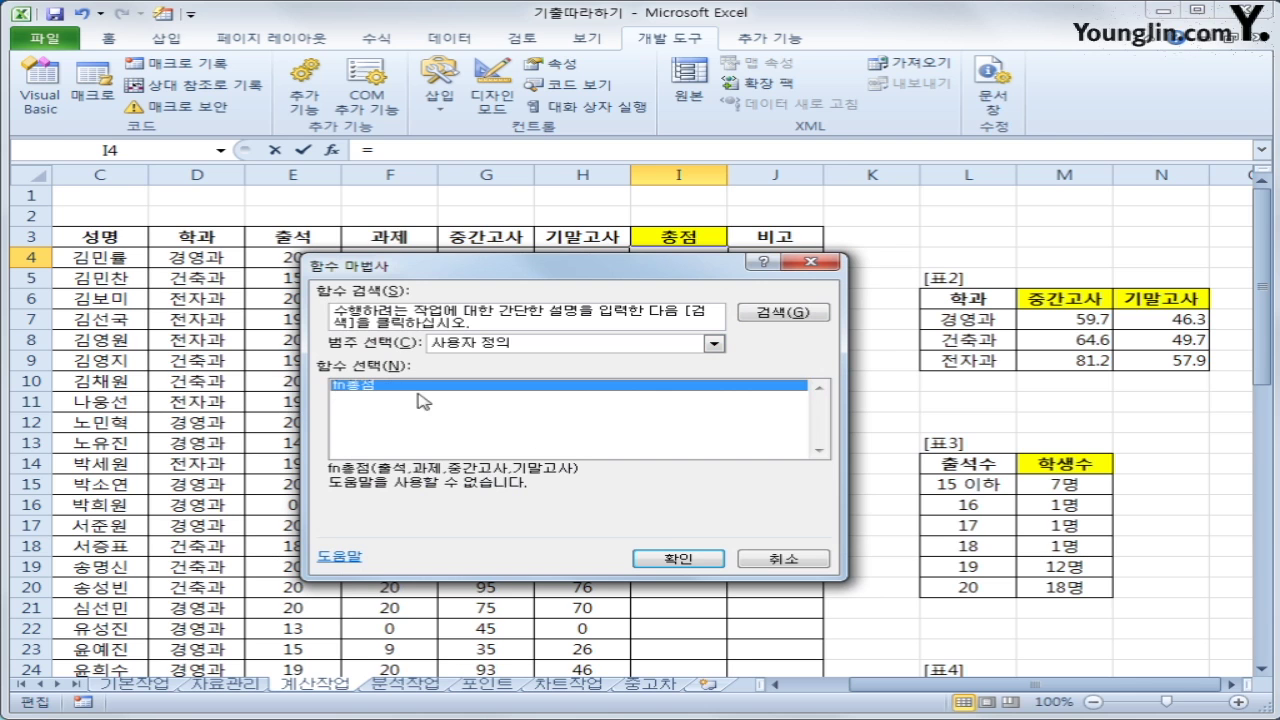
{"action": "left_click", "coordinate": [681, 559]}
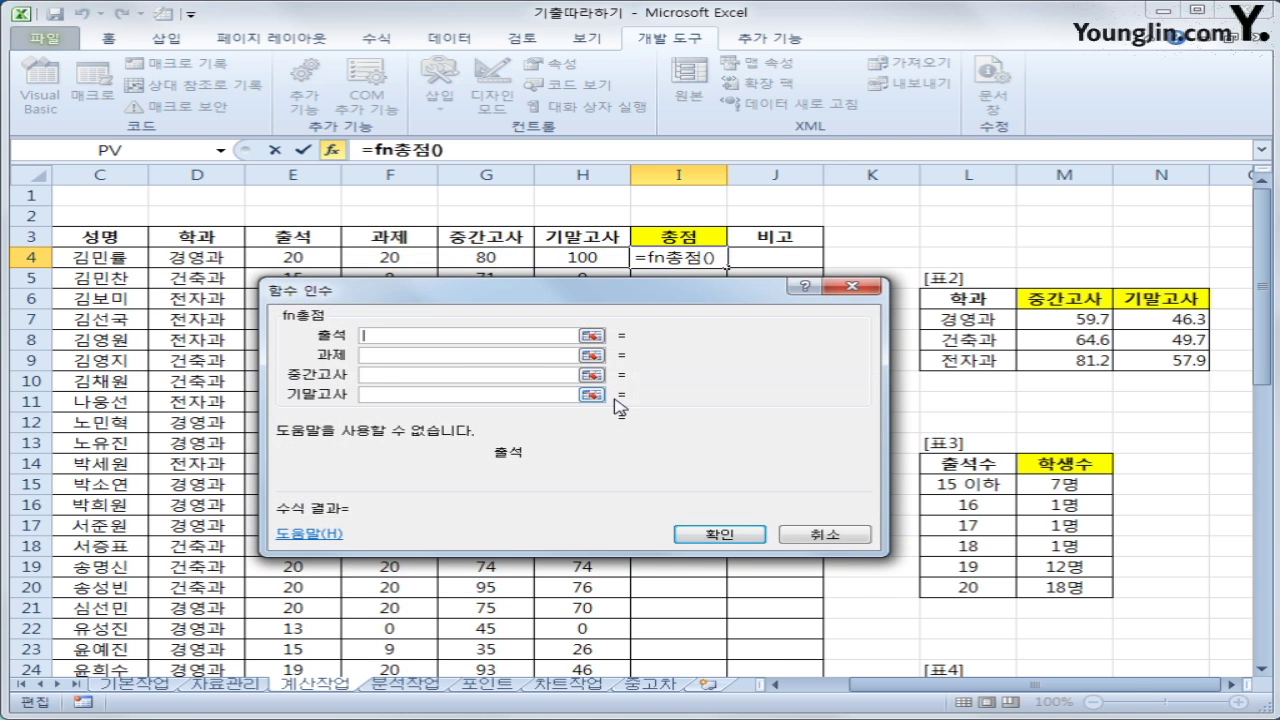
Set the arguments 출석 to E4, 과제 to F4, 중간고사 to G4 and 기말고사 to H4, and enter the formula
{"action": "left_click", "coordinate": [313, 260]}
{"action": "left_click", "coordinate": [380, 356]}
{"action": "left_click", "coordinate": [391, 257]}
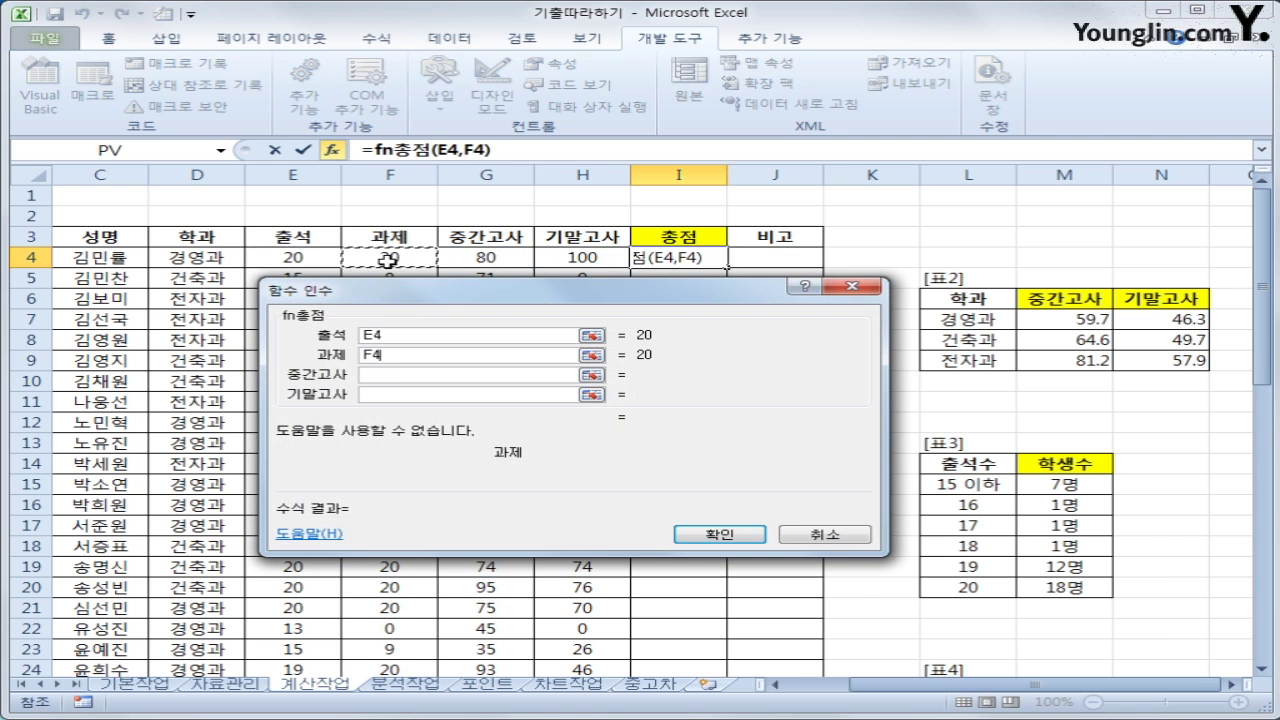
{"action": "left_click", "coordinate": [393, 374]}
{"action": "left_click", "coordinate": [477, 255]}
{"action": "left_click", "coordinate": [420, 394]}
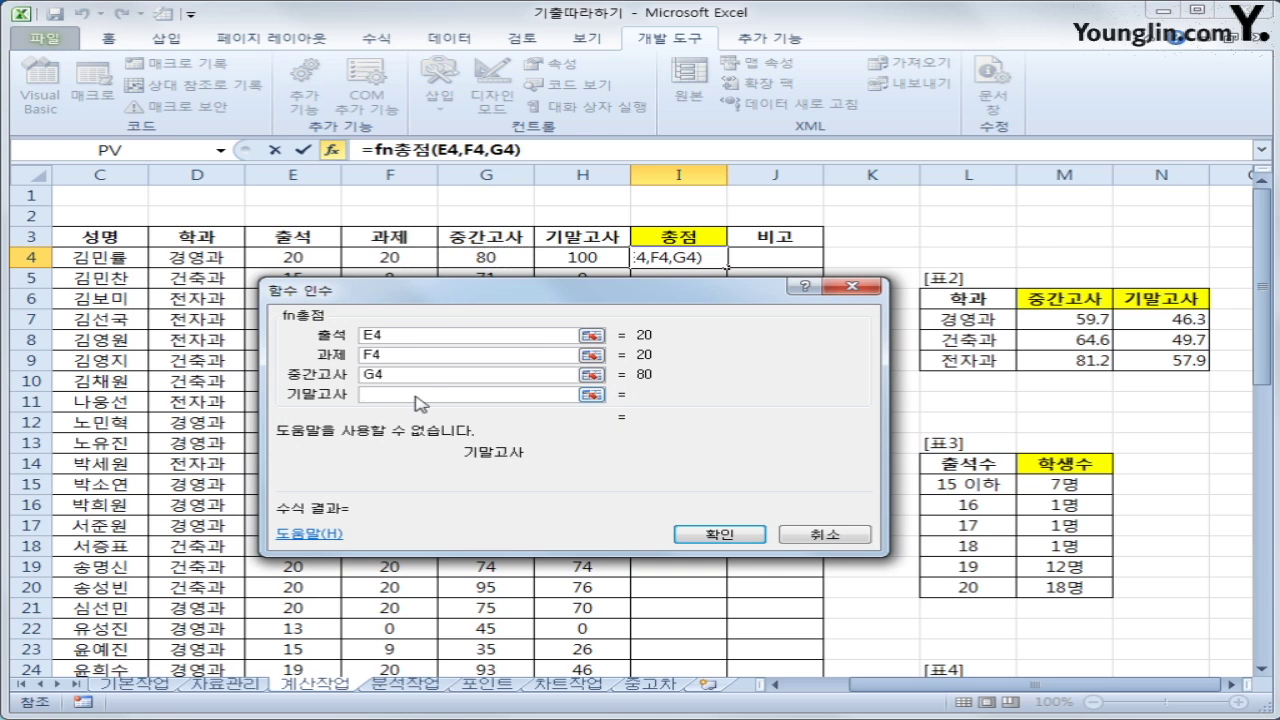
{"action": "left_click", "coordinate": [570, 253]}
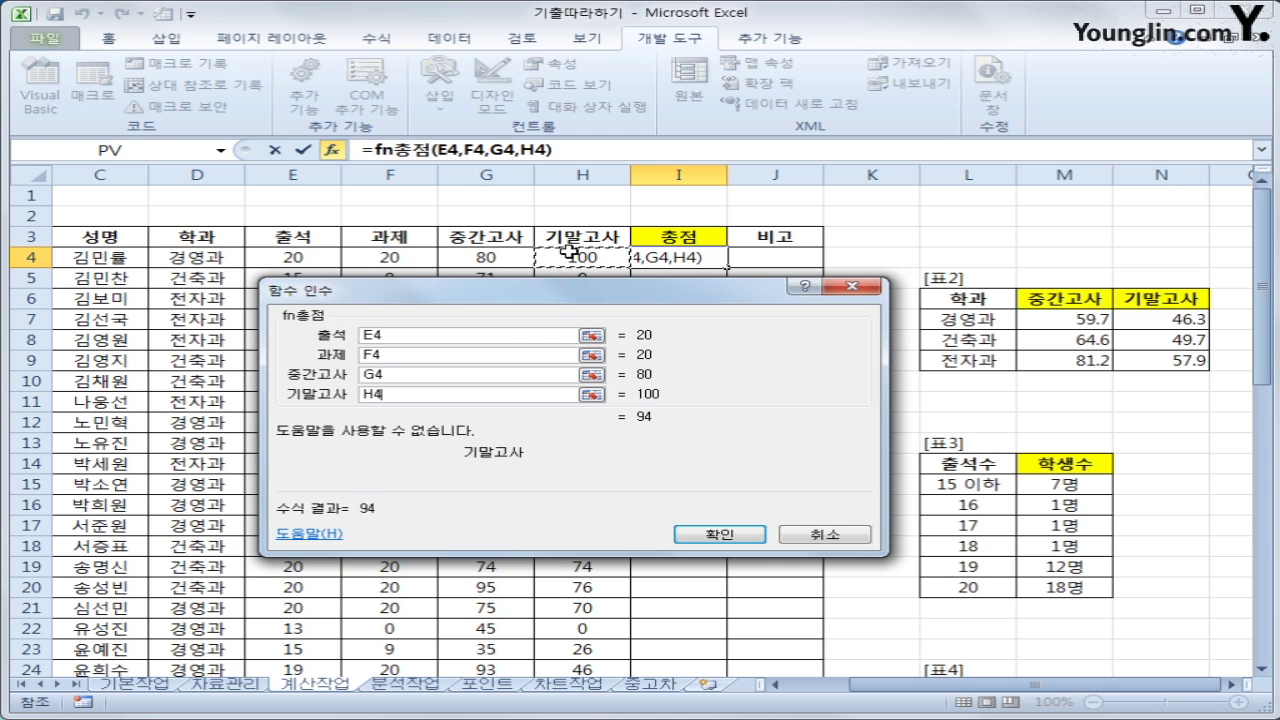
{"action": "left_click", "coordinate": [747, 535]}
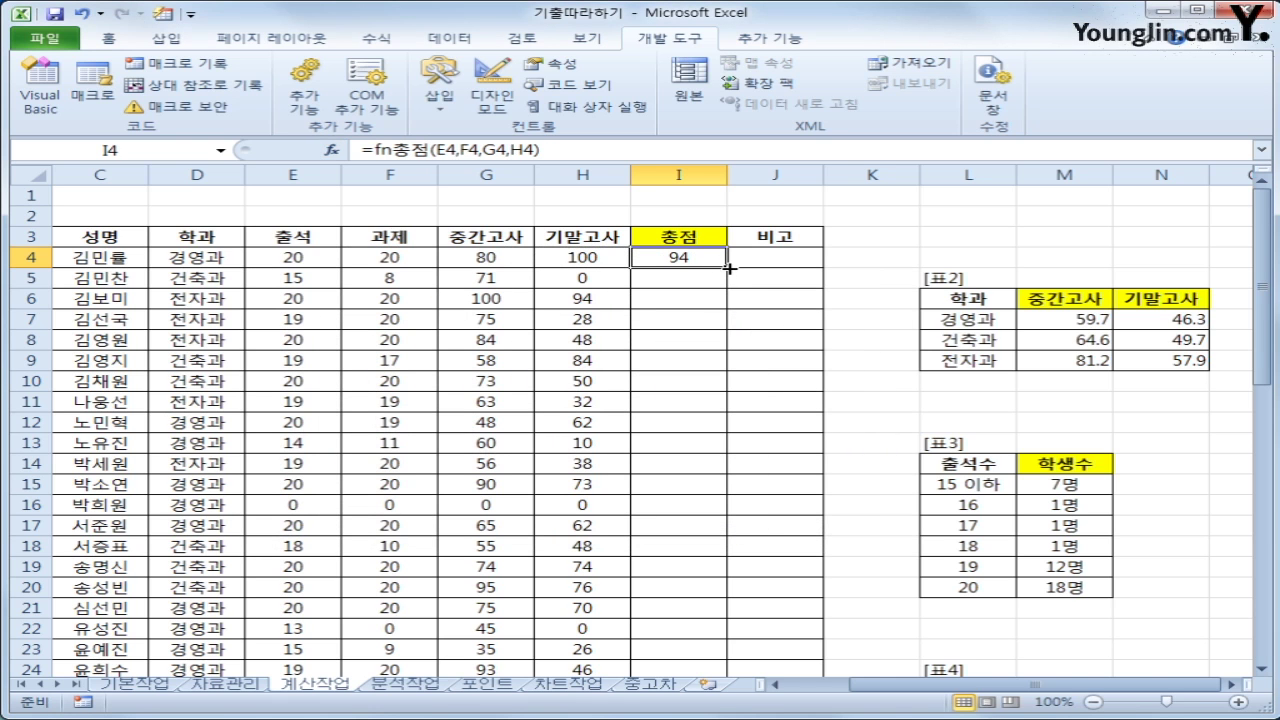
Fill the I4 formula down the 총점 column through I43 and check the results down to the last row
{"action": "double_click", "coordinate": [727, 266]}
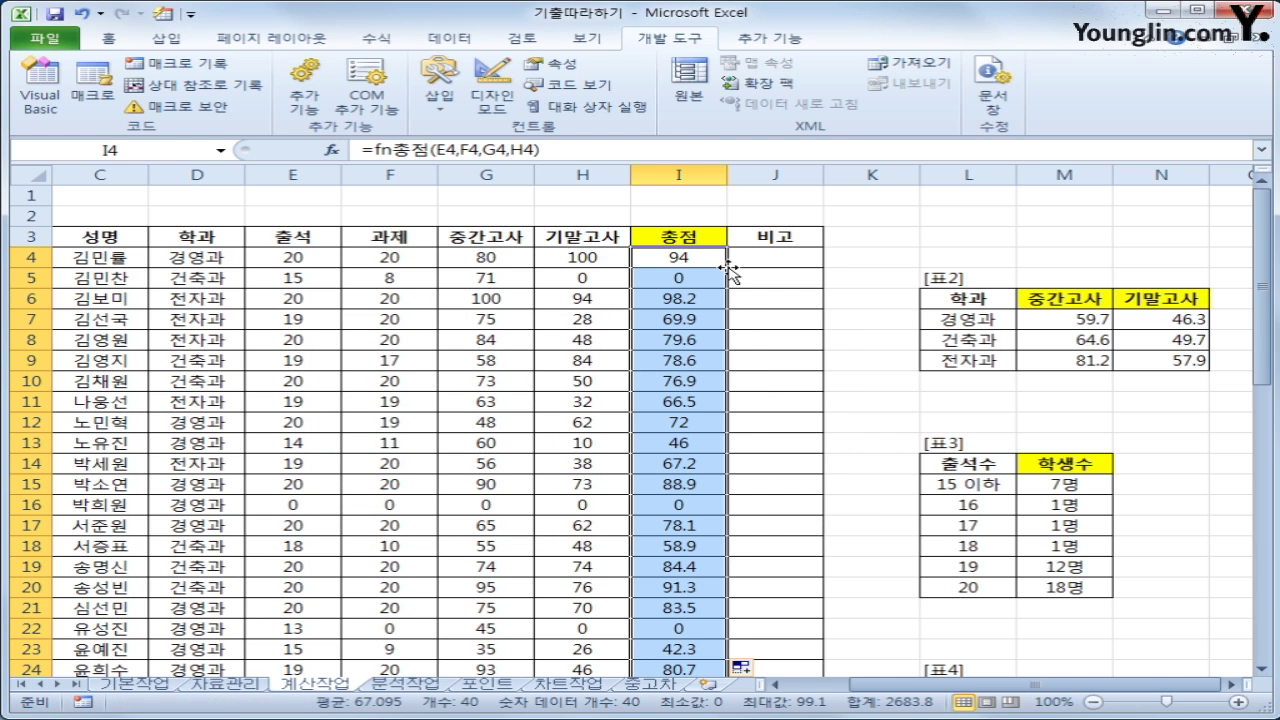
{"action": "scroll", "coordinate": [715, 280], "scroll_direction": "down", "scroll_amount": 6}
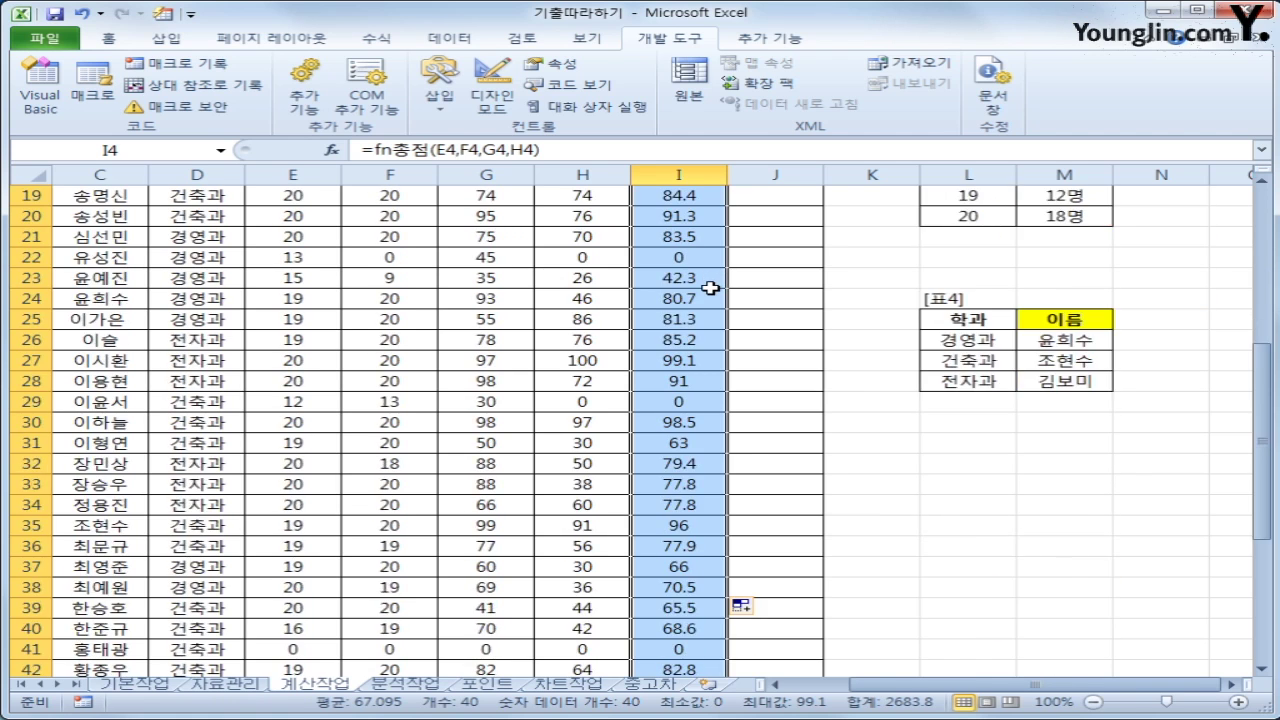
{"action": "scroll", "coordinate": [709, 288], "scroll_direction": "down", "scroll_amount": 4}
{"action": "scroll", "coordinate": [709, 288], "scroll_direction": "up", "scroll_amount": 10}
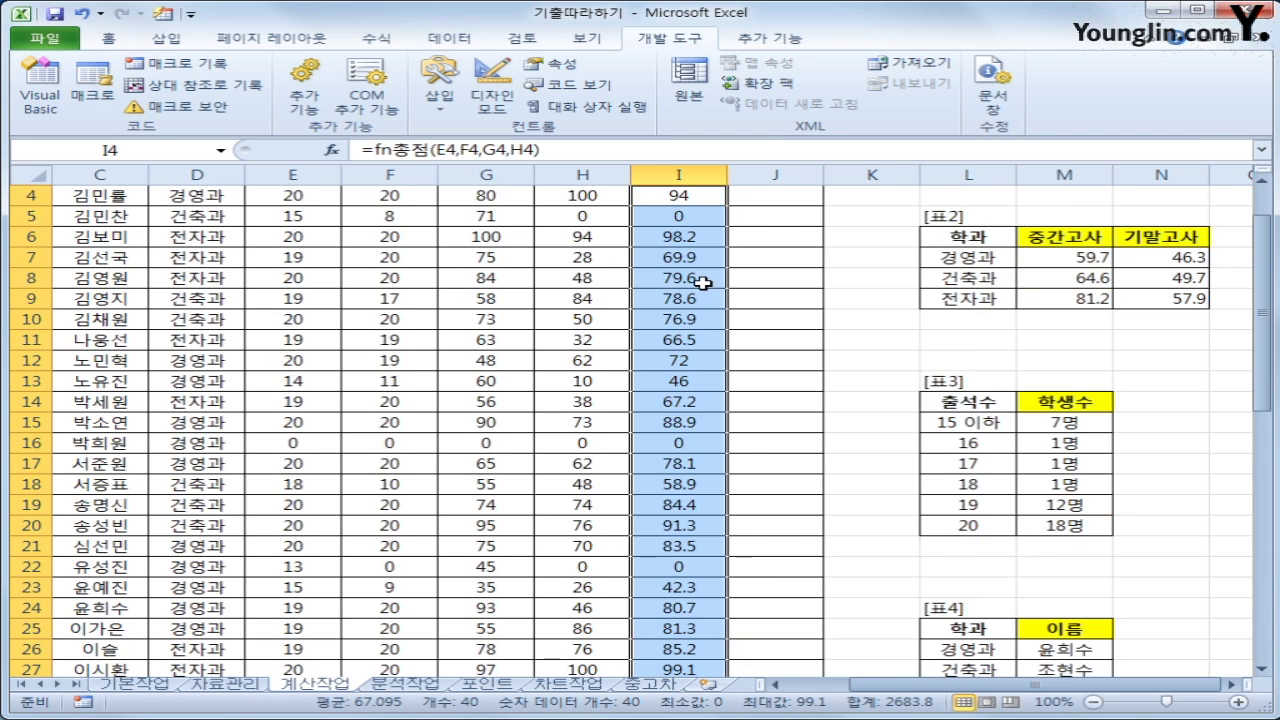
{"action": "left_click", "coordinate": [681, 262]}
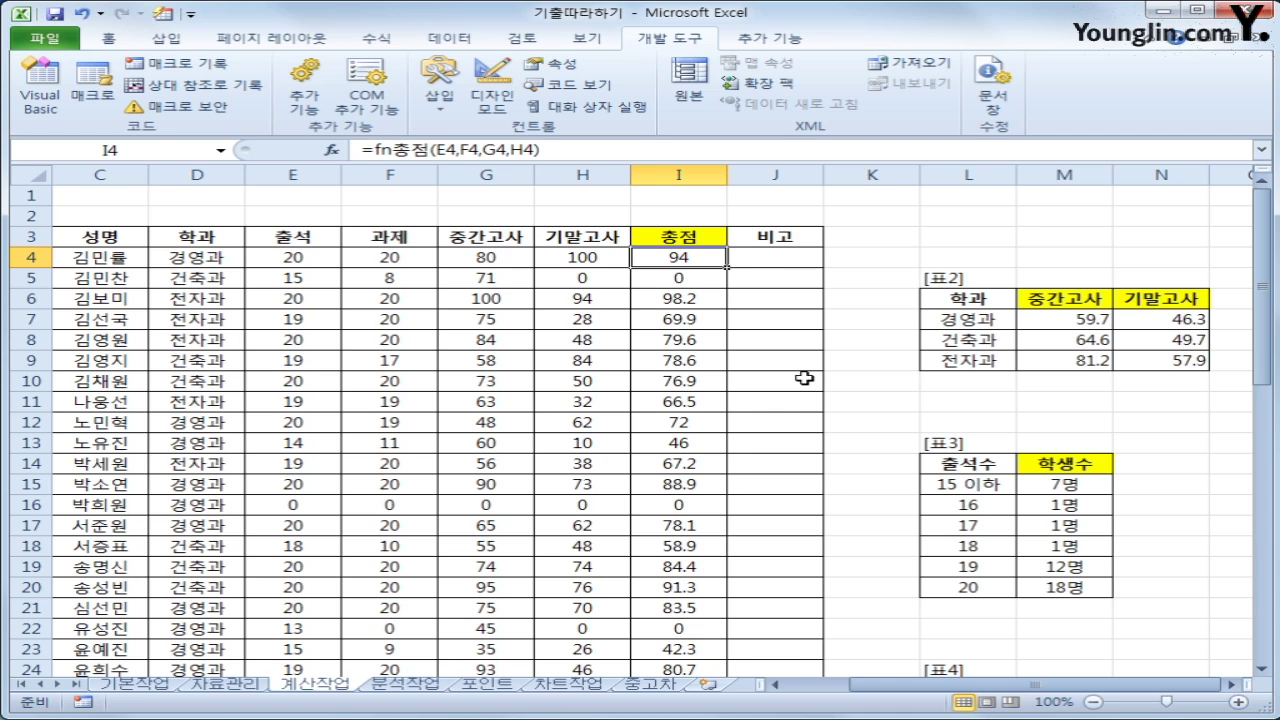
{"action": "scroll", "coordinate": [805, 413], "scroll_direction": "down", "scroll_amount": 11}
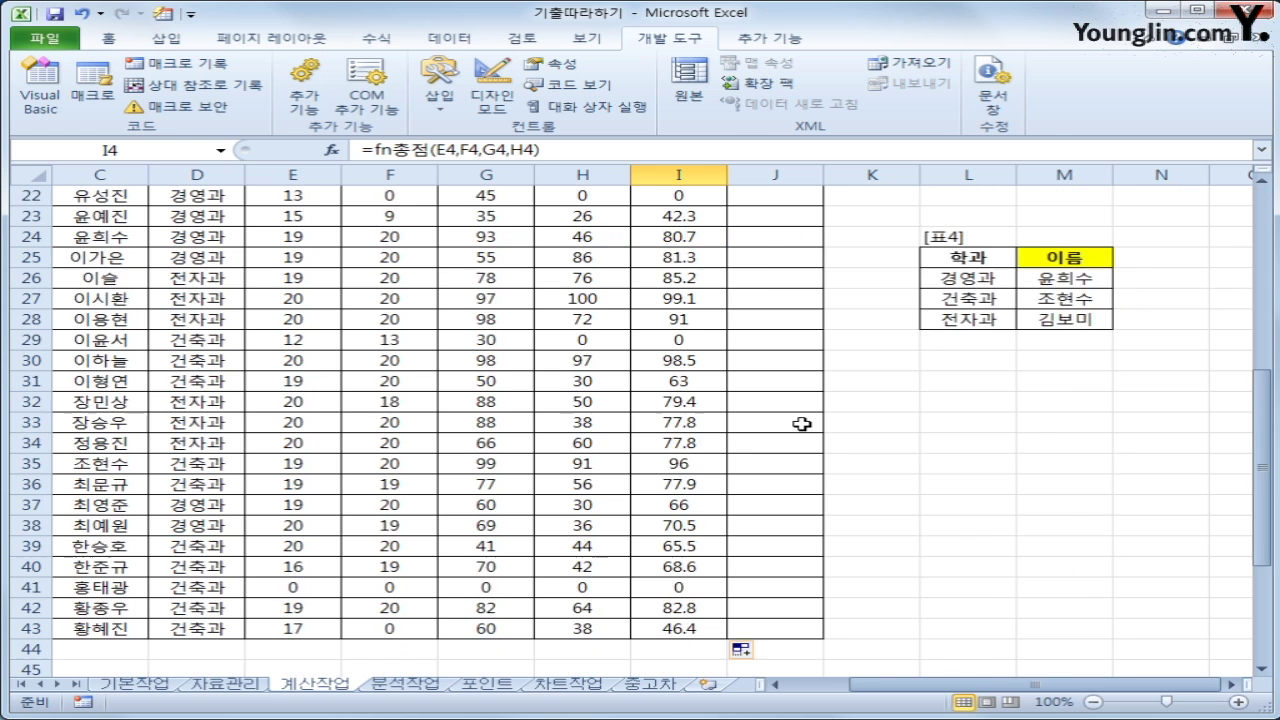
Examine how 표5's 학점 headers and semester counts relate to the 총점 and 등급 columns of 표6
{"action": "left_click", "coordinate": [704, 512]}
{"action": "scroll", "coordinate": [704, 512], "scroll_direction": "down", "scroll_amount": 2}
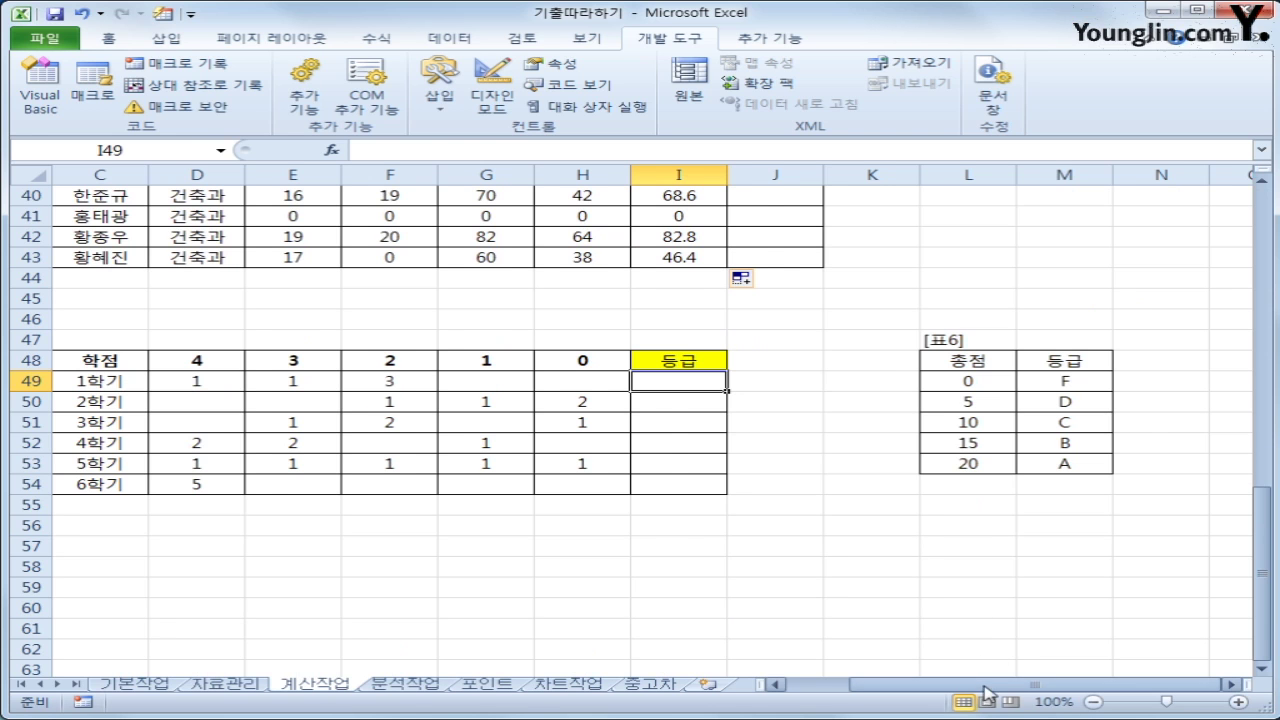
{"action": "left_click_drag", "start_coordinate": [968, 690], "coordinate": [903, 692]}
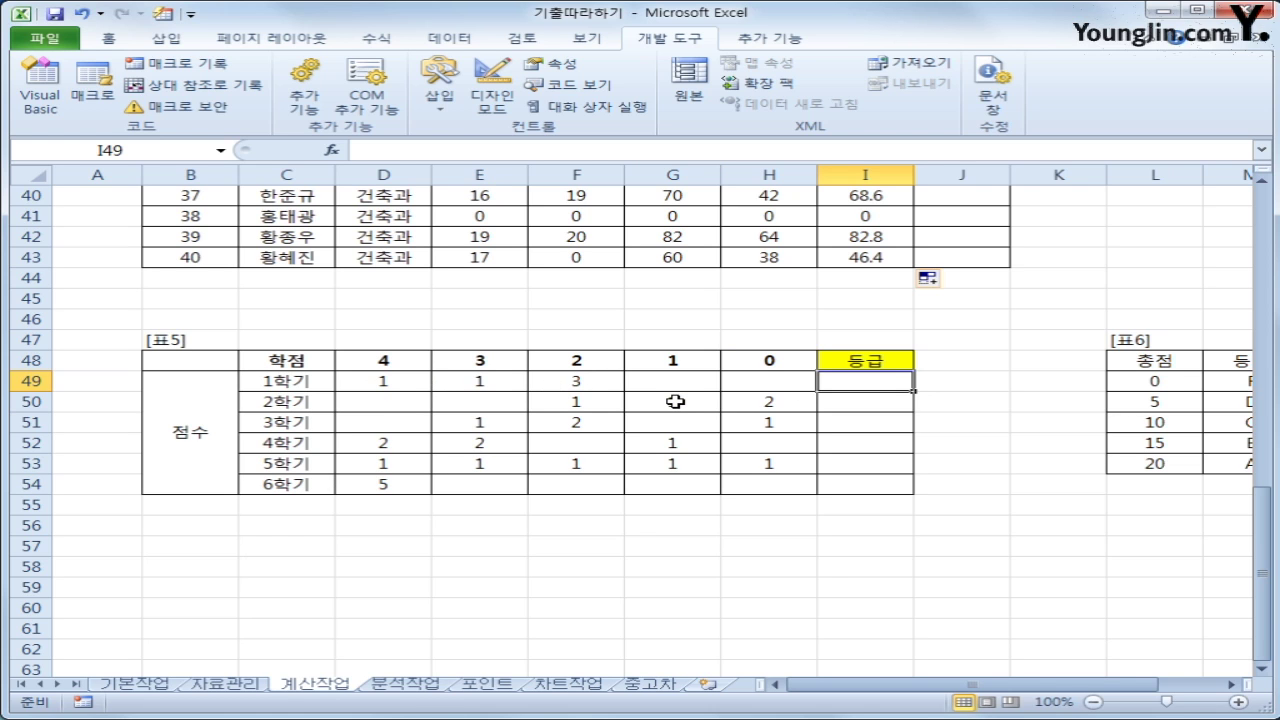
{"action": "left_click_drag", "start_coordinate": [1160, 378], "coordinate": [1160, 463]}
{"action": "left_click_drag", "start_coordinate": [1113, 693], "coordinate": [1178, 693]}
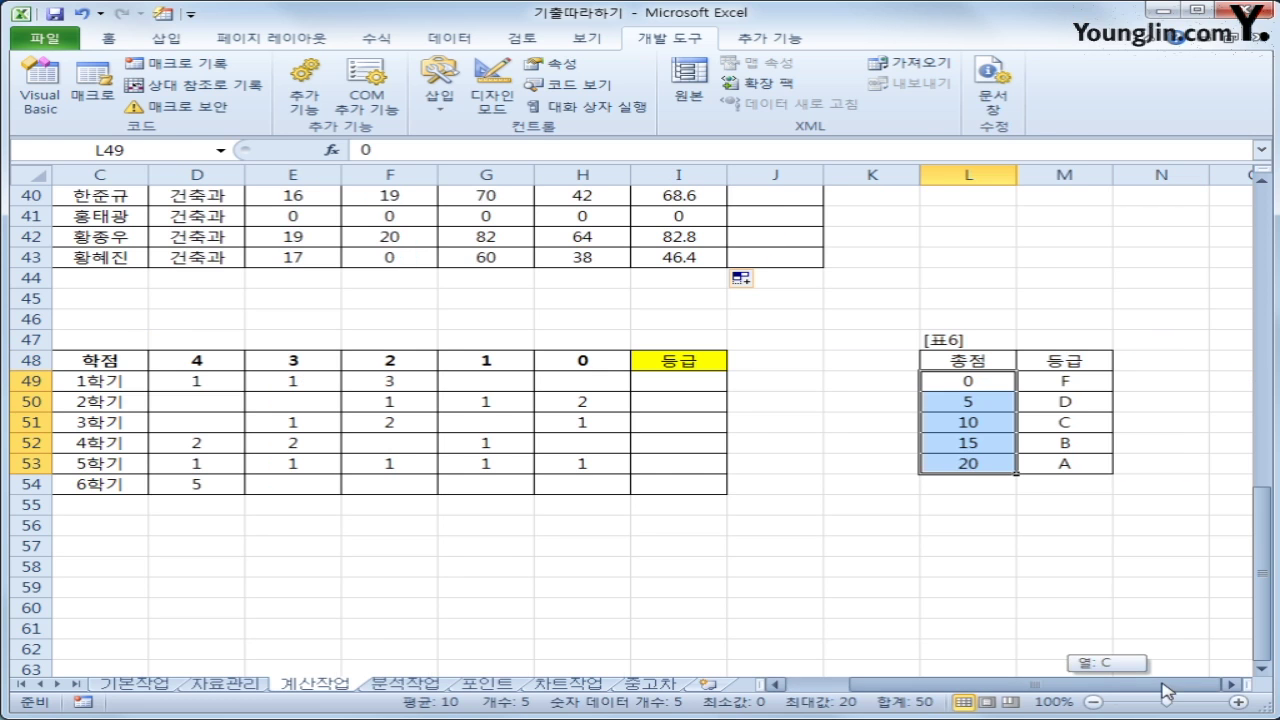
{"action": "left_click_drag", "start_coordinate": [1066, 381], "coordinate": [1066, 464]}
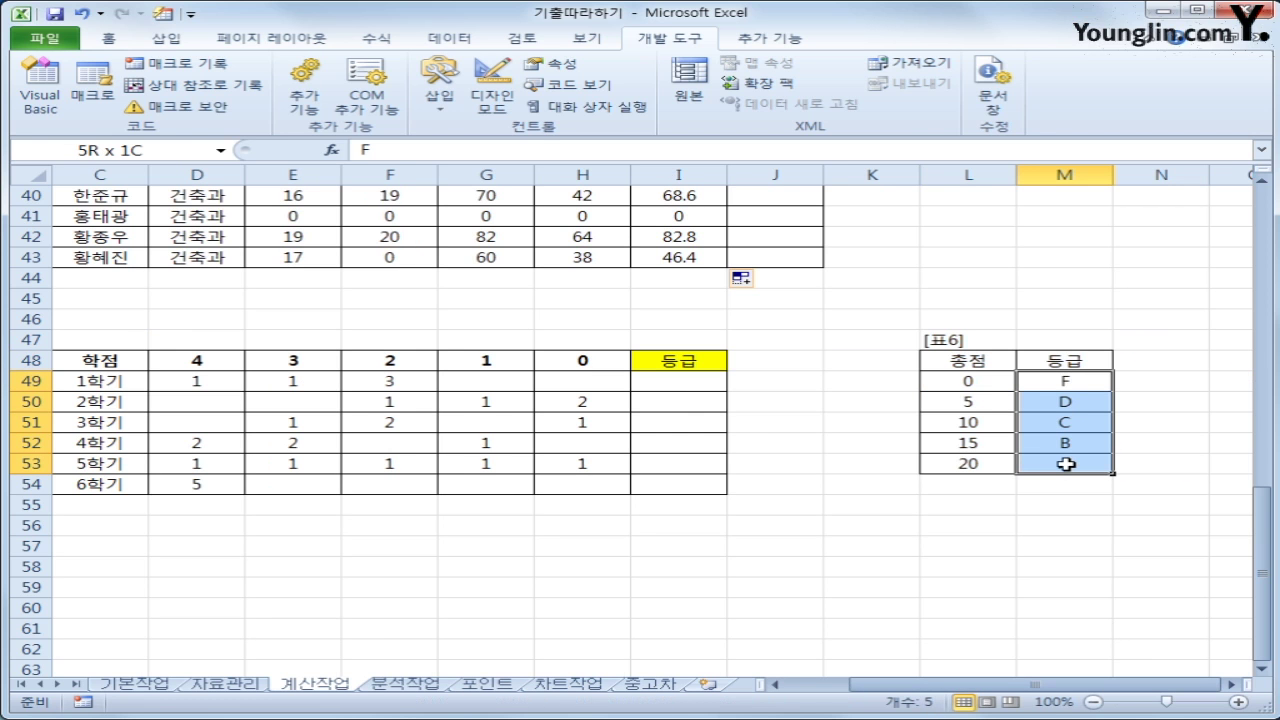
{"action": "left_click", "coordinate": [695, 390]}
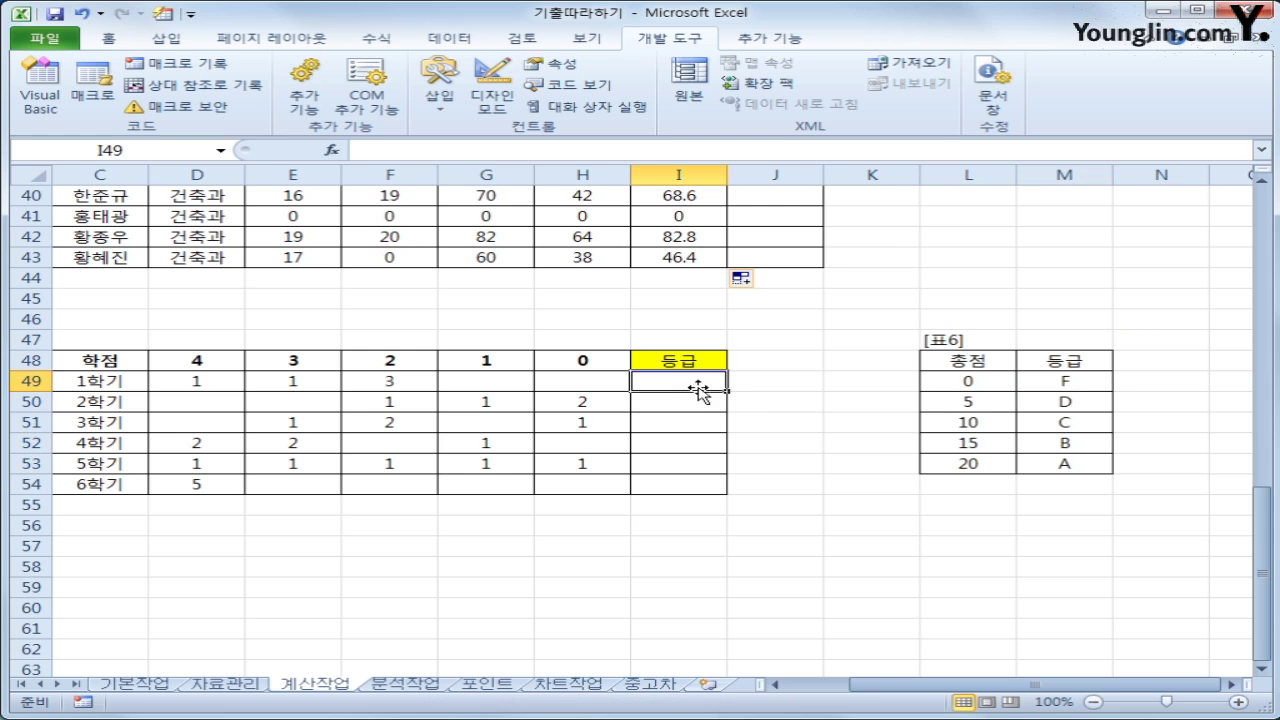
{"action": "left_click", "coordinate": [180, 383]}
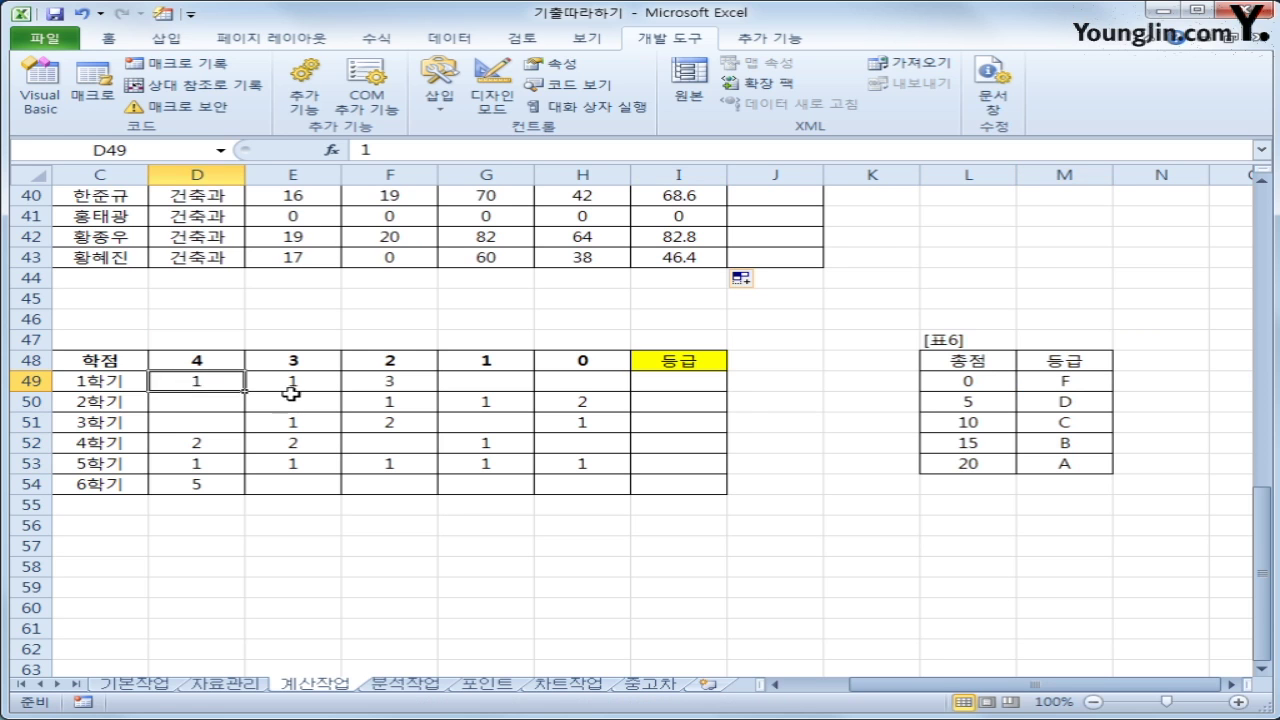
{"action": "left_click", "coordinate": [292, 400]}
{"action": "left_click", "coordinate": [300, 382]}
{"action": "left_click", "coordinate": [229, 376]}
{"action": "left_click", "coordinate": [209, 357]}
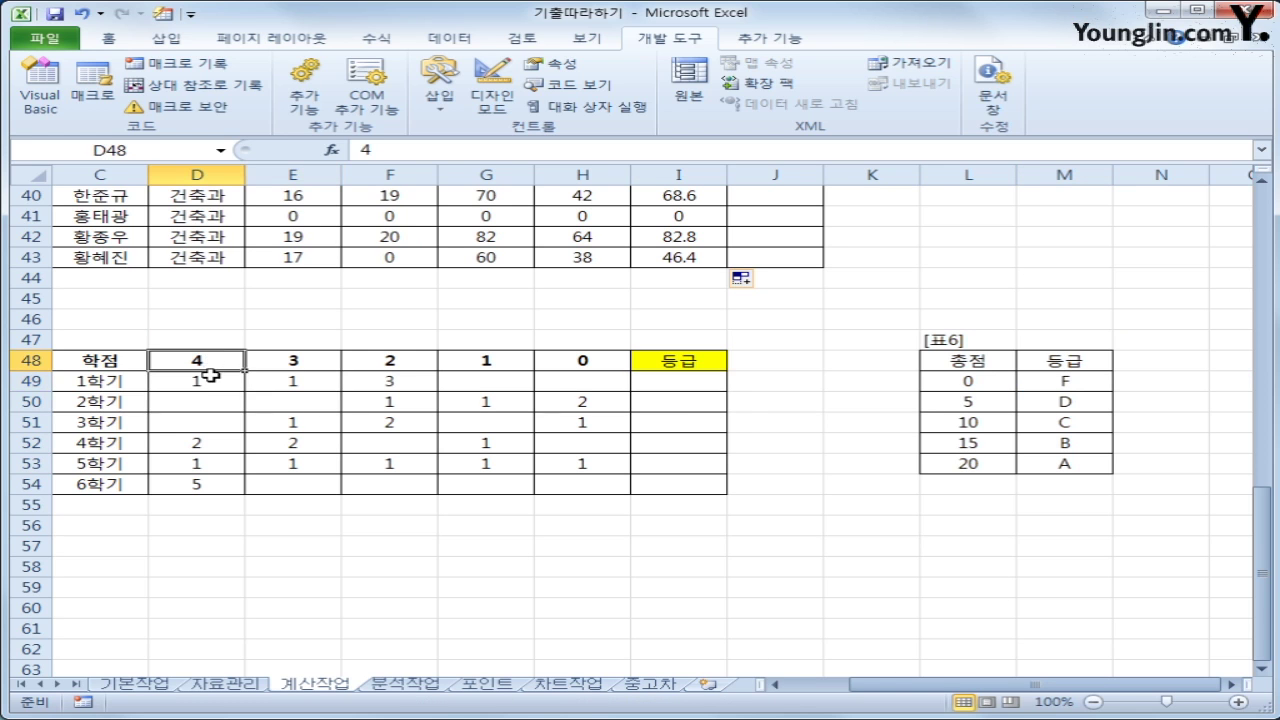
{"action": "left_click", "coordinate": [206, 376]}
{"action": "left_click", "coordinate": [285, 361]}
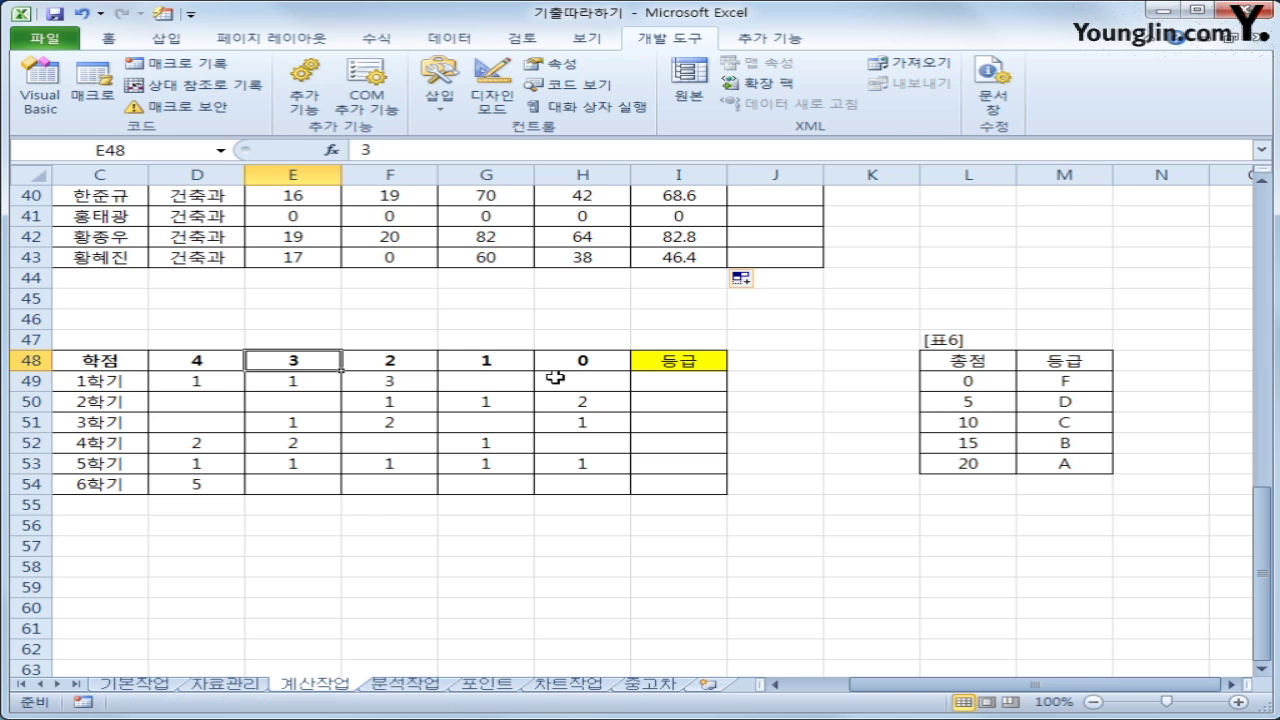
Enter =SUMPRODUCT(D49:H49,$D$48:$H$48) in cell I49 to total the weighted credits for 1학기
{"action": "left_click", "coordinate": [689, 380]}
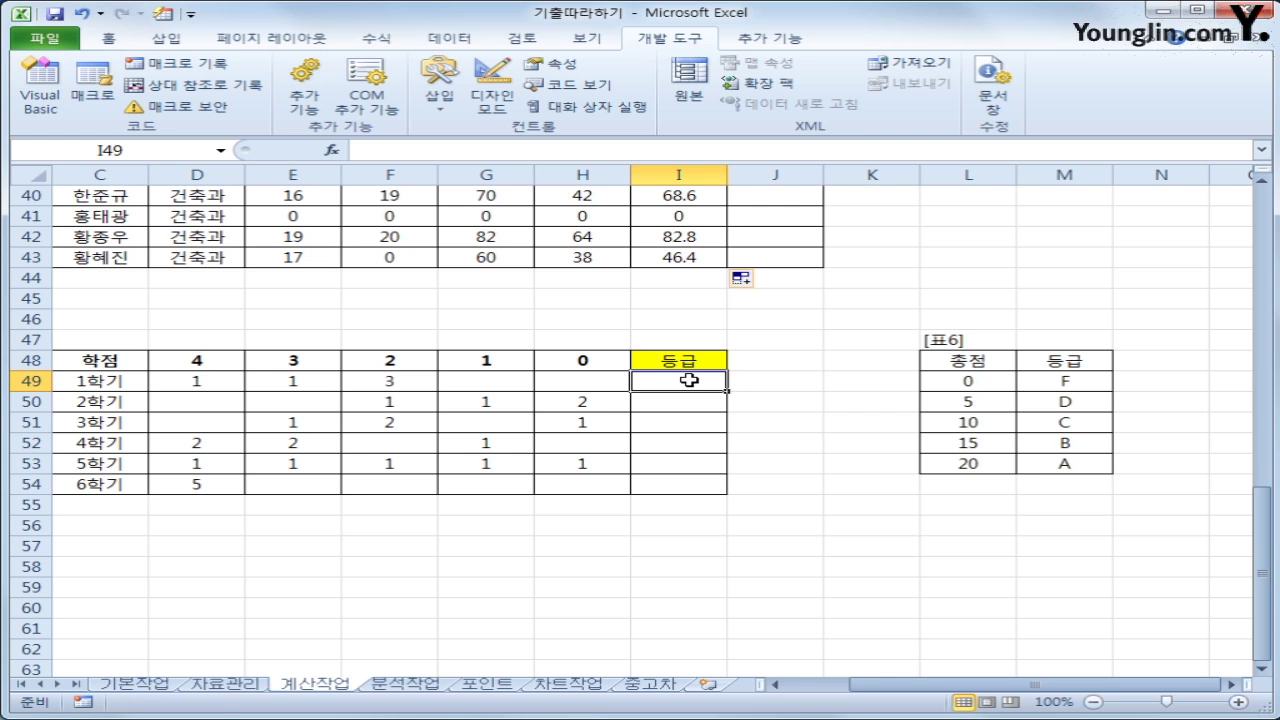
{"action": "type", "text": "=sump"}
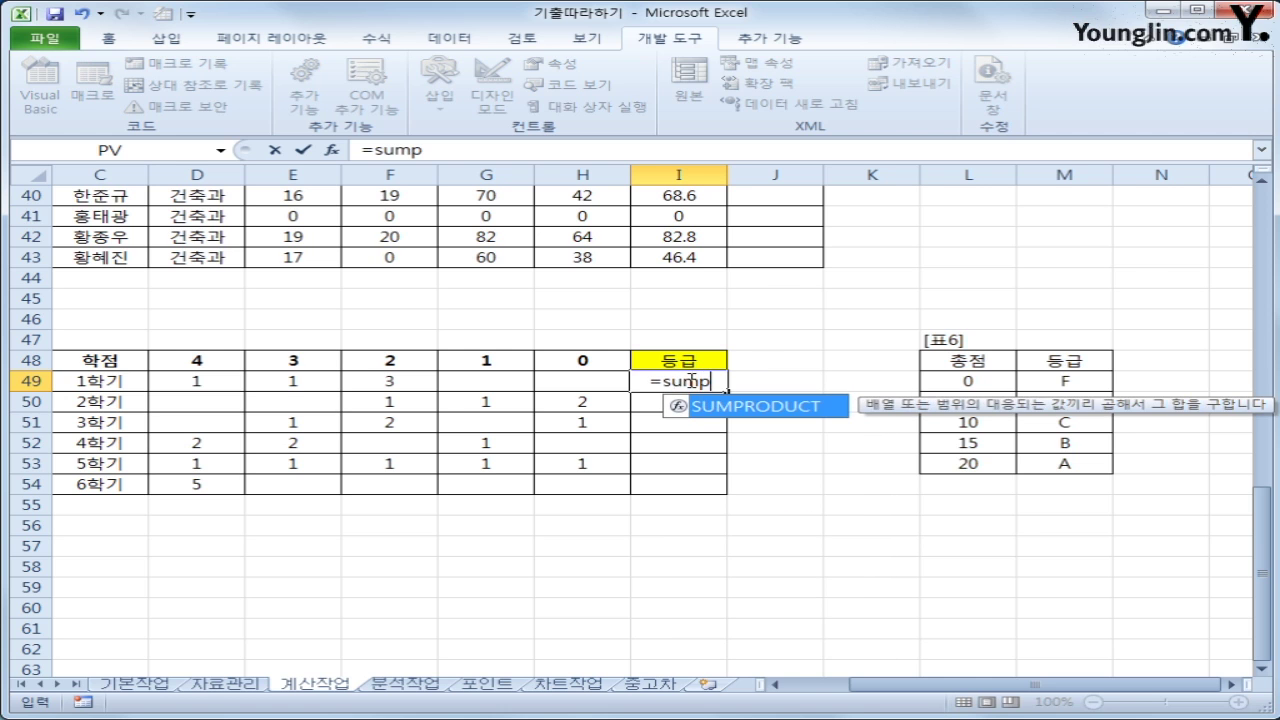
{"action": "key", "text": "Tab"}
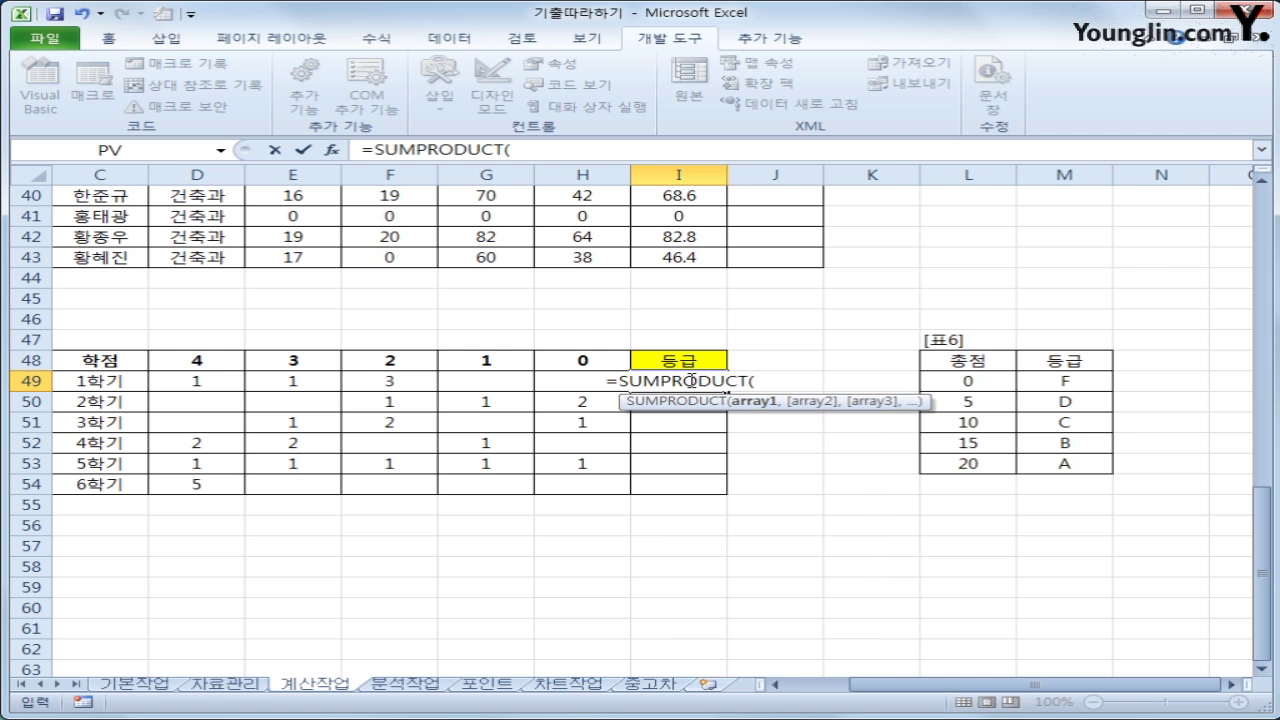
{"action": "left_click_drag", "start_coordinate": [207, 384], "coordinate": [583, 386]}
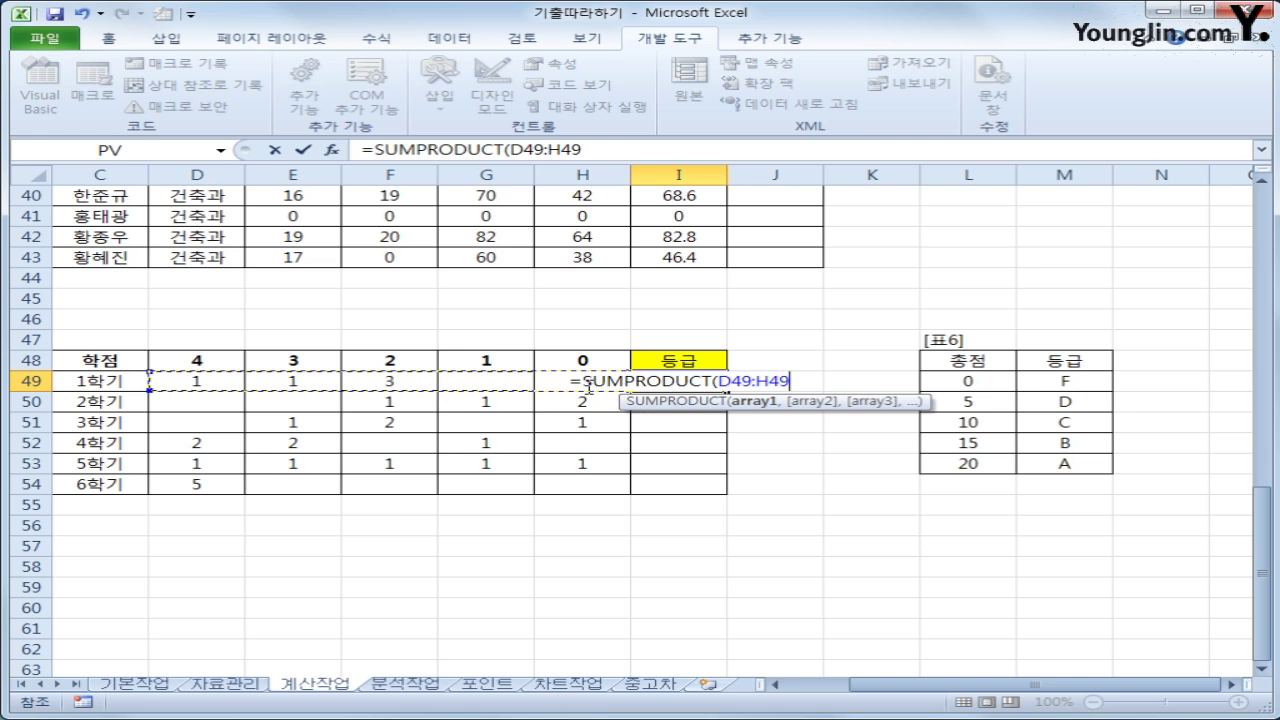
{"action": "type", "text": ","}
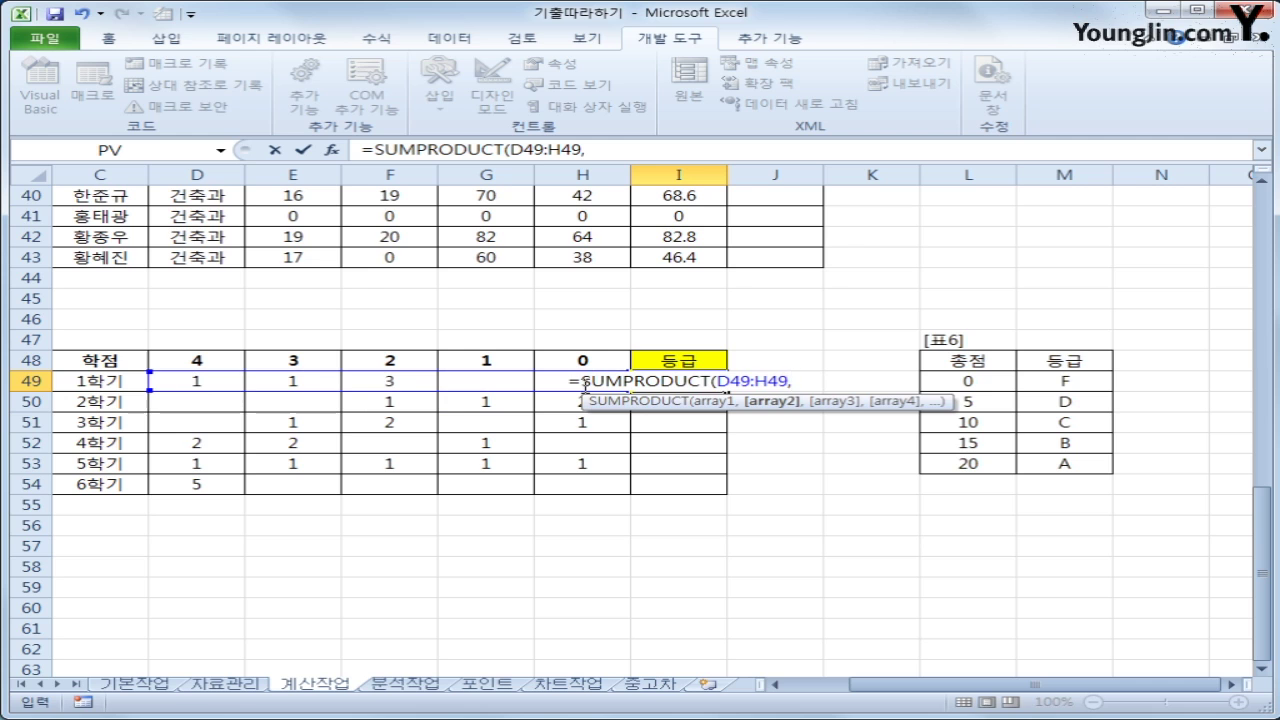
{"action": "left_click_drag", "start_coordinate": [196, 360], "coordinate": [578, 362]}
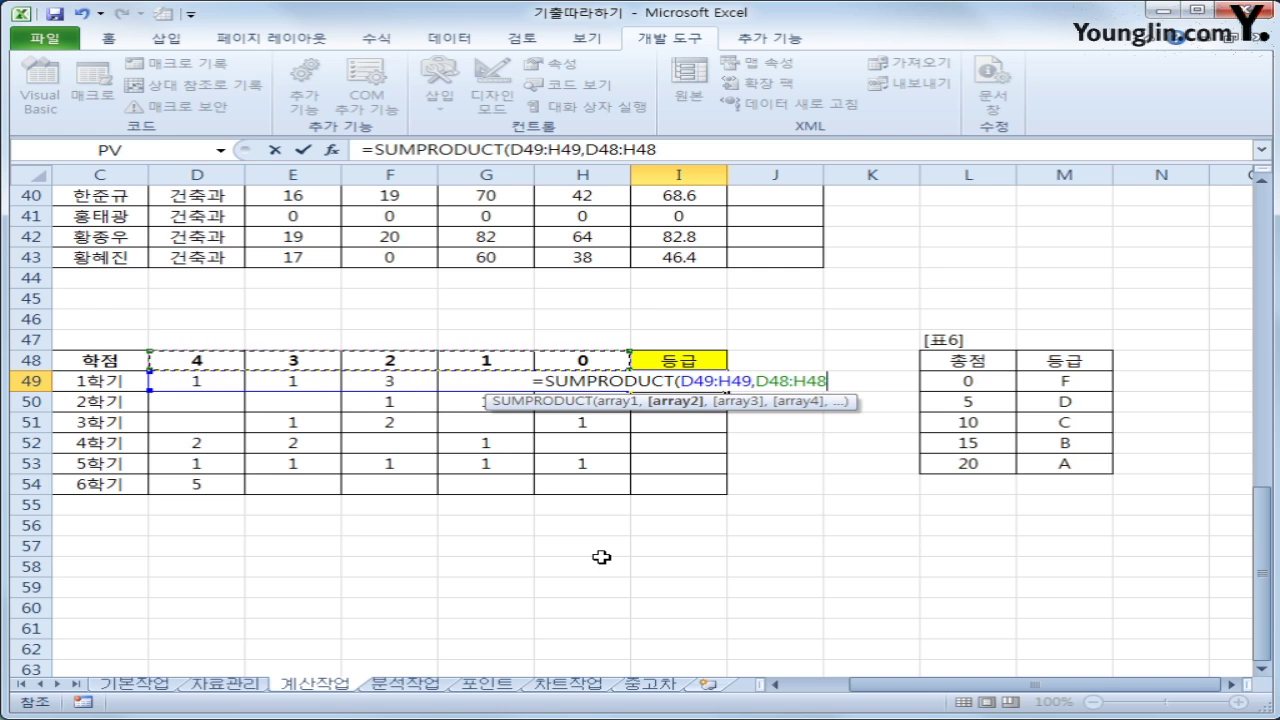
{"action": "key", "text": "F4"}
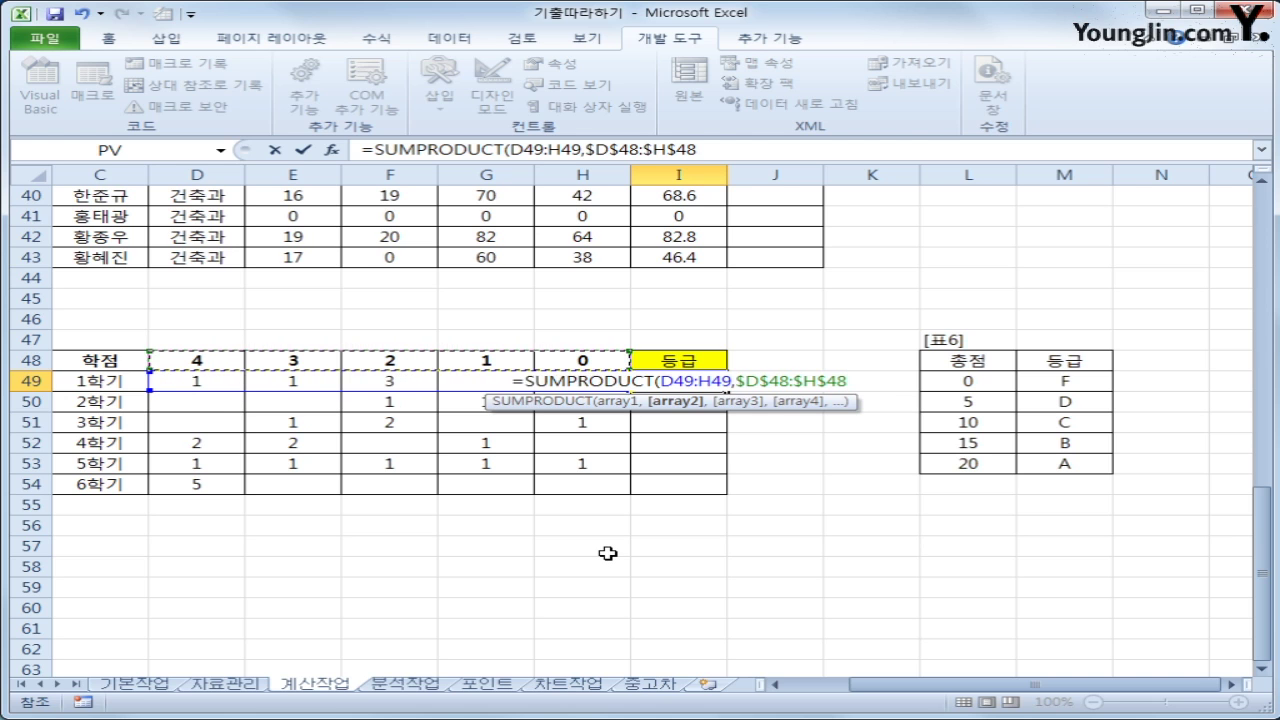
{"action": "type", "text": ")"}
{"action": "key", "text": "Return"}
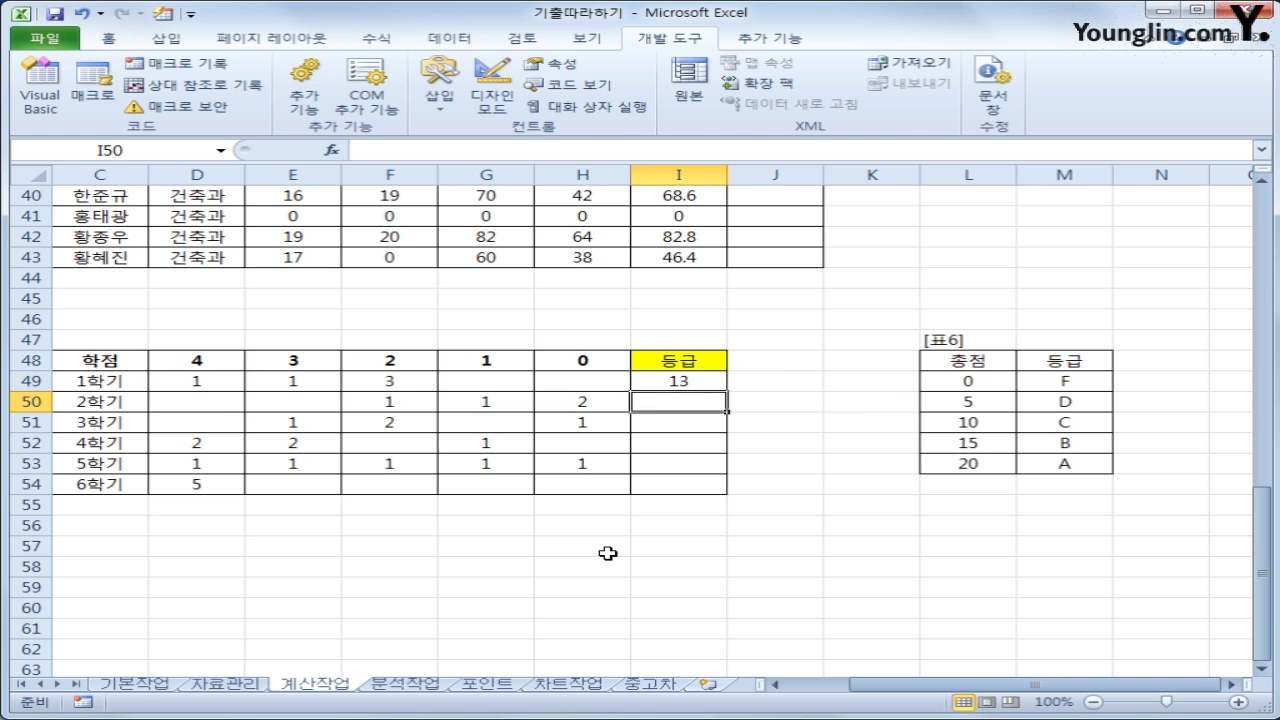
Fill the I49 SUMPRODUCT formula down the 등급 column through I54
{"action": "key", "text": "Up"}
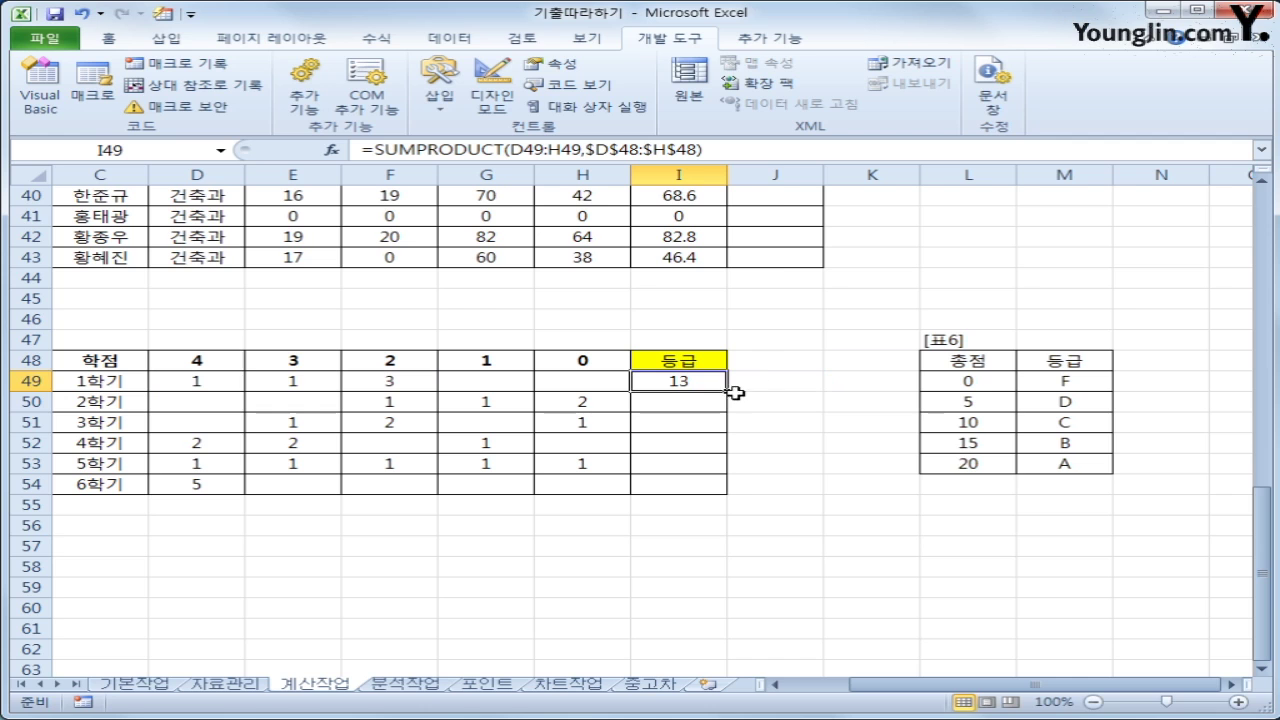
{"action": "left_click_drag", "start_coordinate": [727, 391], "coordinate": [737, 492]}
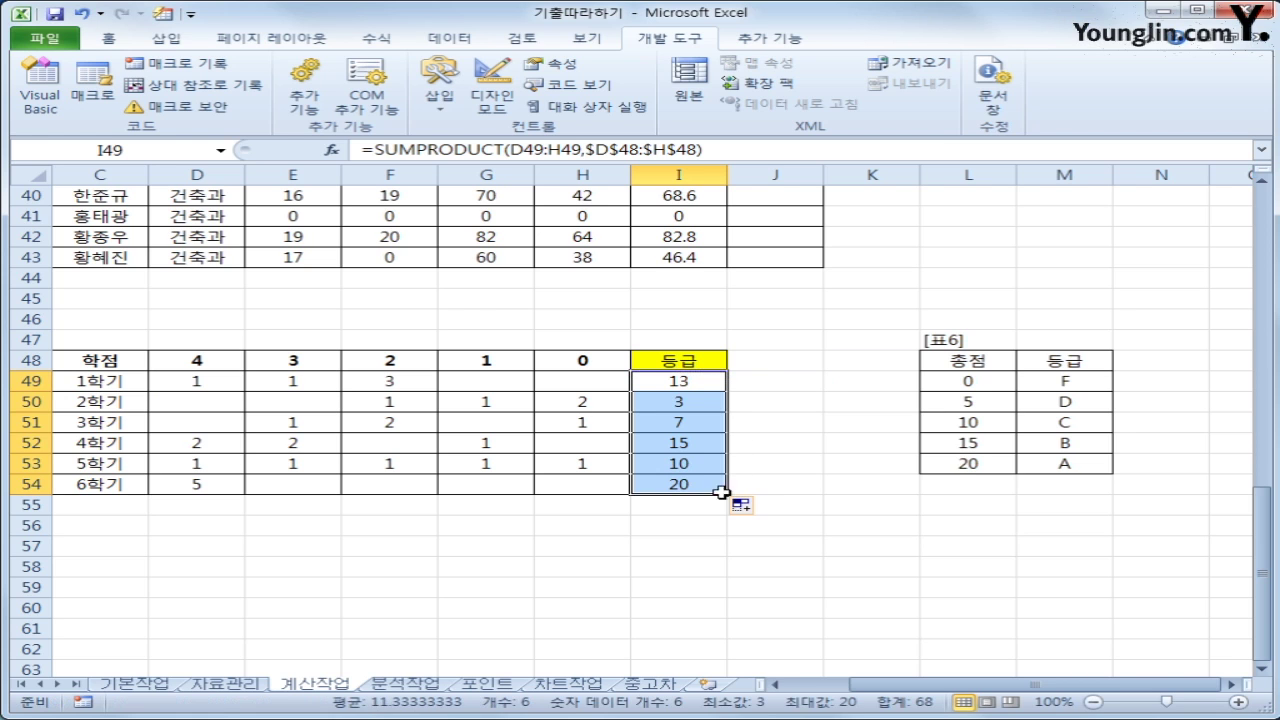
{"action": "left_click", "coordinate": [683, 488]}
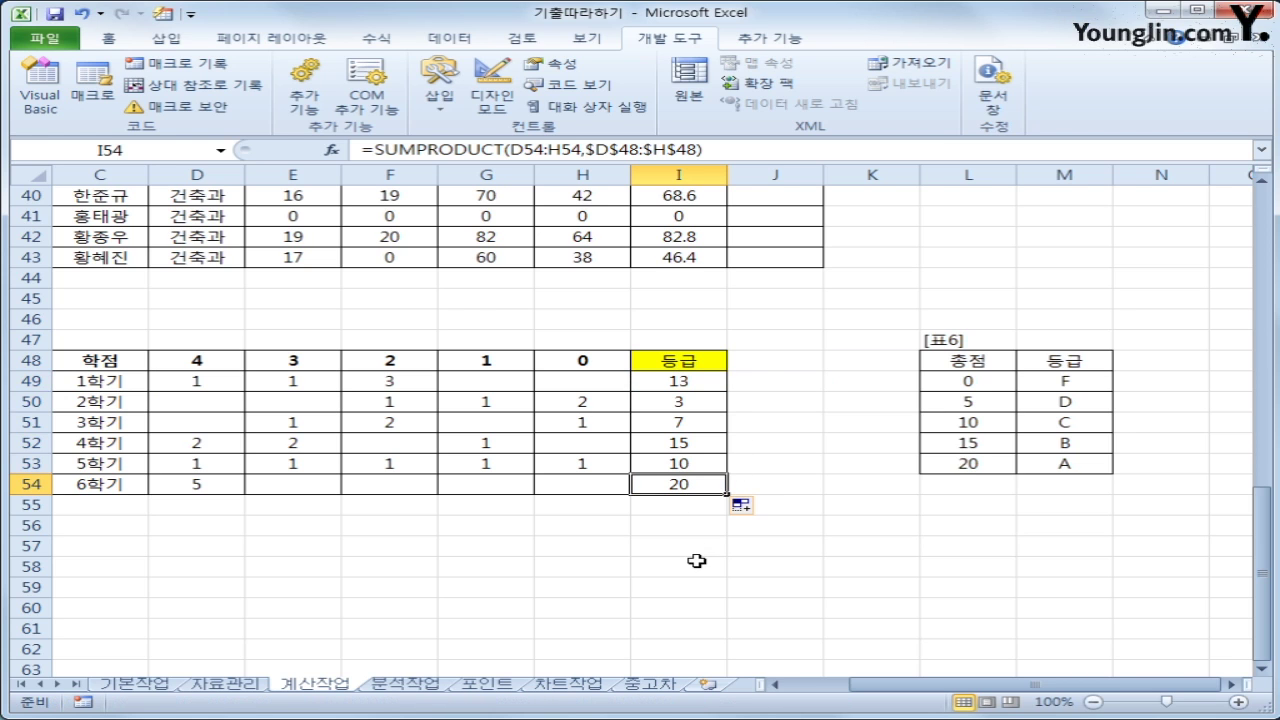
Compare the totals in I49:I54 with the 총점 thresholds and matching 등급 letters in 표6
{"action": "left_click", "coordinate": [683, 382]}
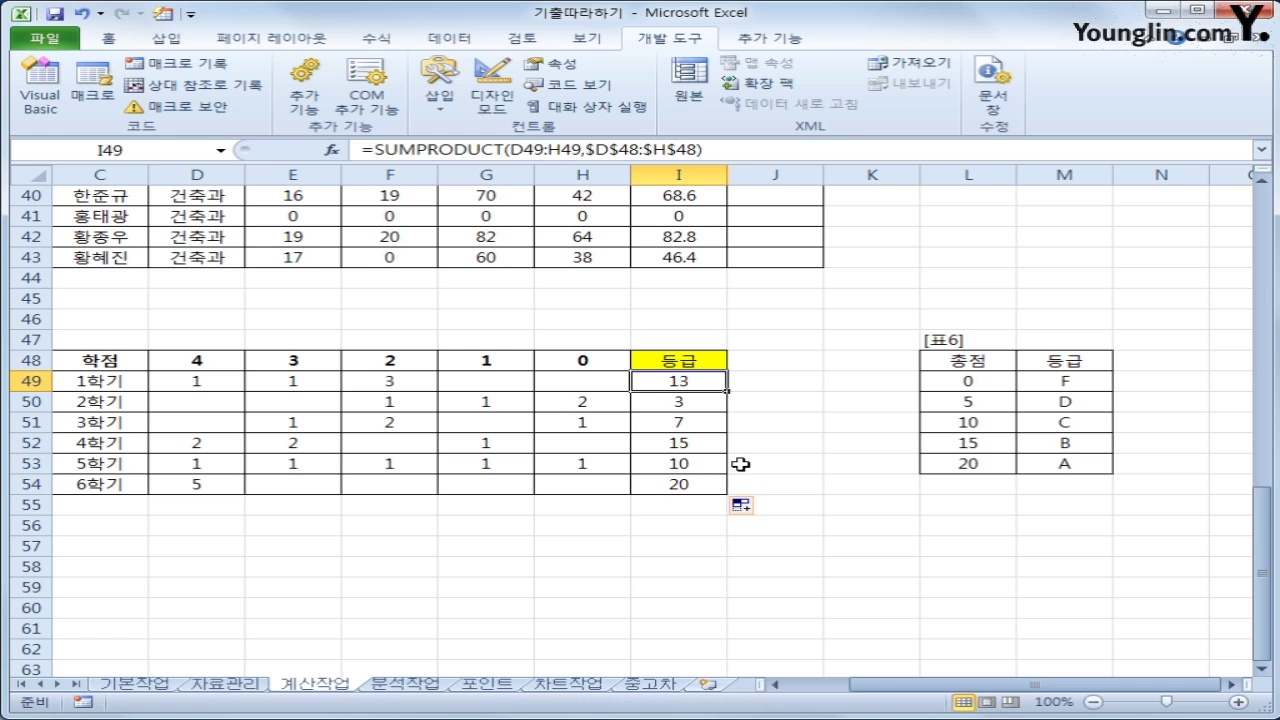
{"action": "left_click_drag", "start_coordinate": [968, 381], "coordinate": [1043, 460]}
{"action": "left_click", "coordinate": [708, 384]}
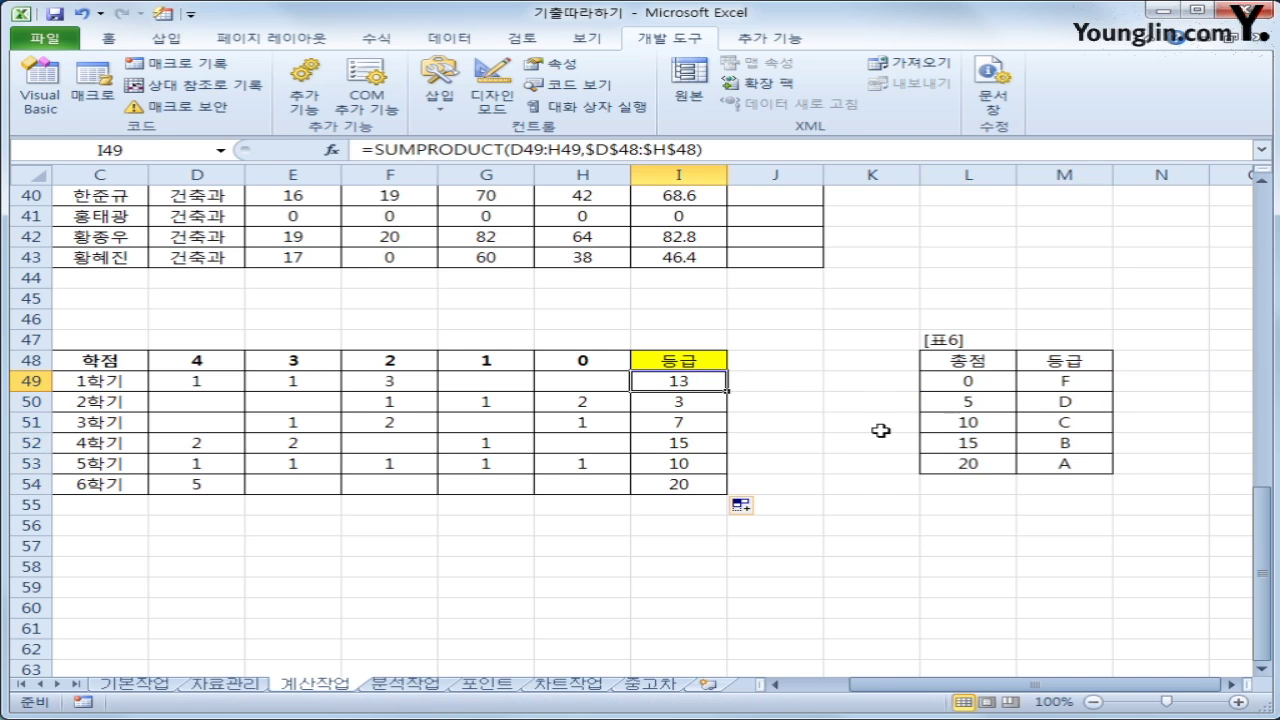
{"action": "left_click", "coordinate": [1061, 425]}
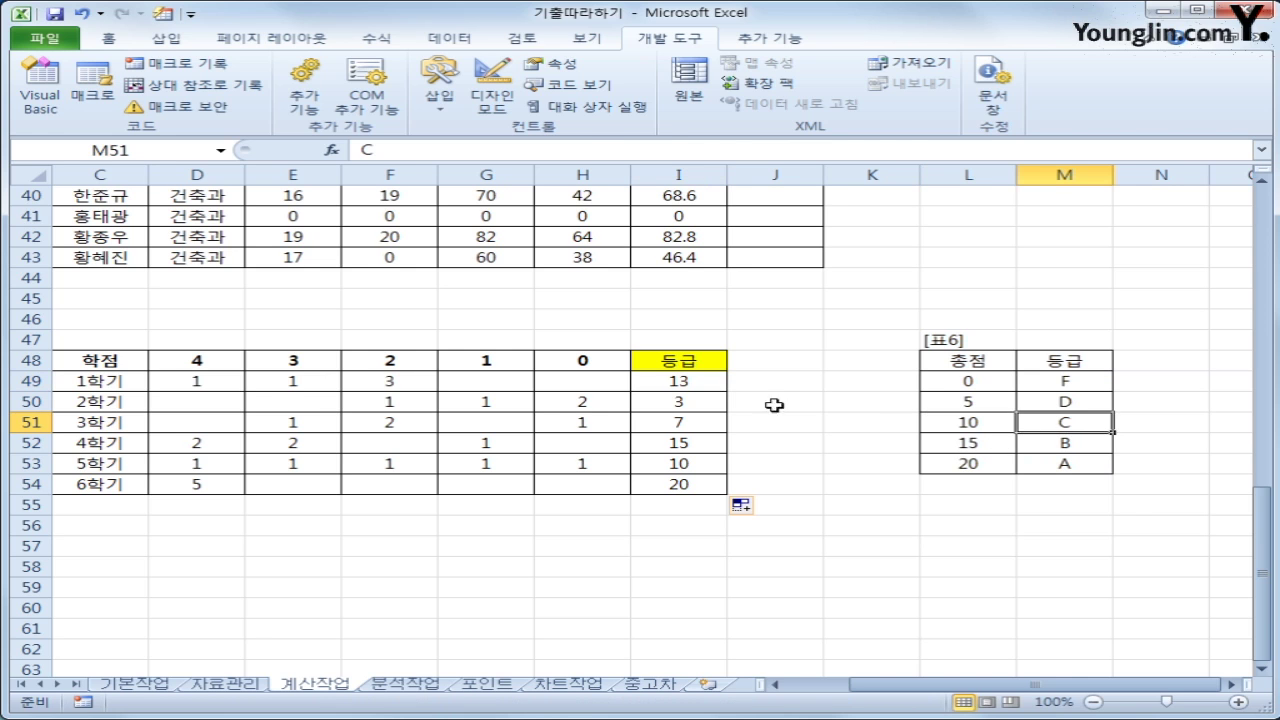
{"action": "left_click", "coordinate": [706, 403]}
{"action": "left_click", "coordinate": [997, 403]}
{"action": "left_click", "coordinate": [1068, 386]}
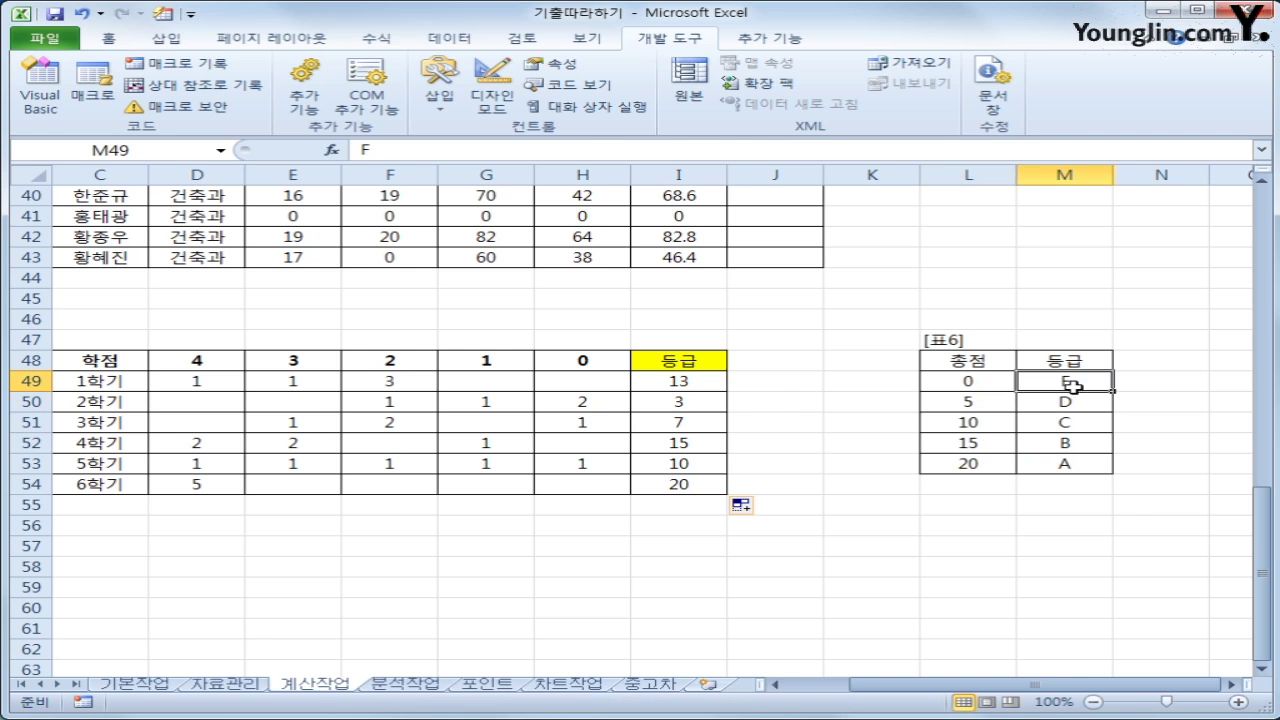
{"action": "left_click", "coordinate": [697, 424]}
{"action": "left_click", "coordinate": [977, 420]}
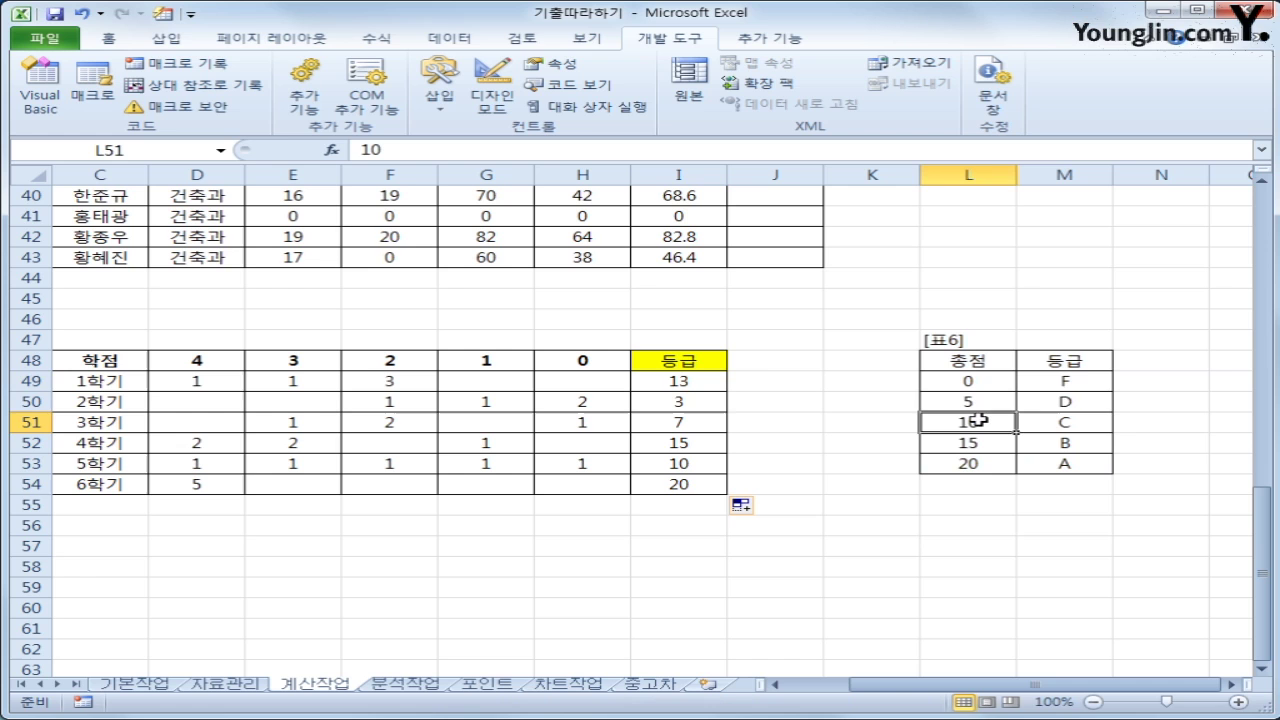
{"action": "left_click", "coordinate": [1055, 403]}
{"action": "left_click", "coordinate": [710, 388]}
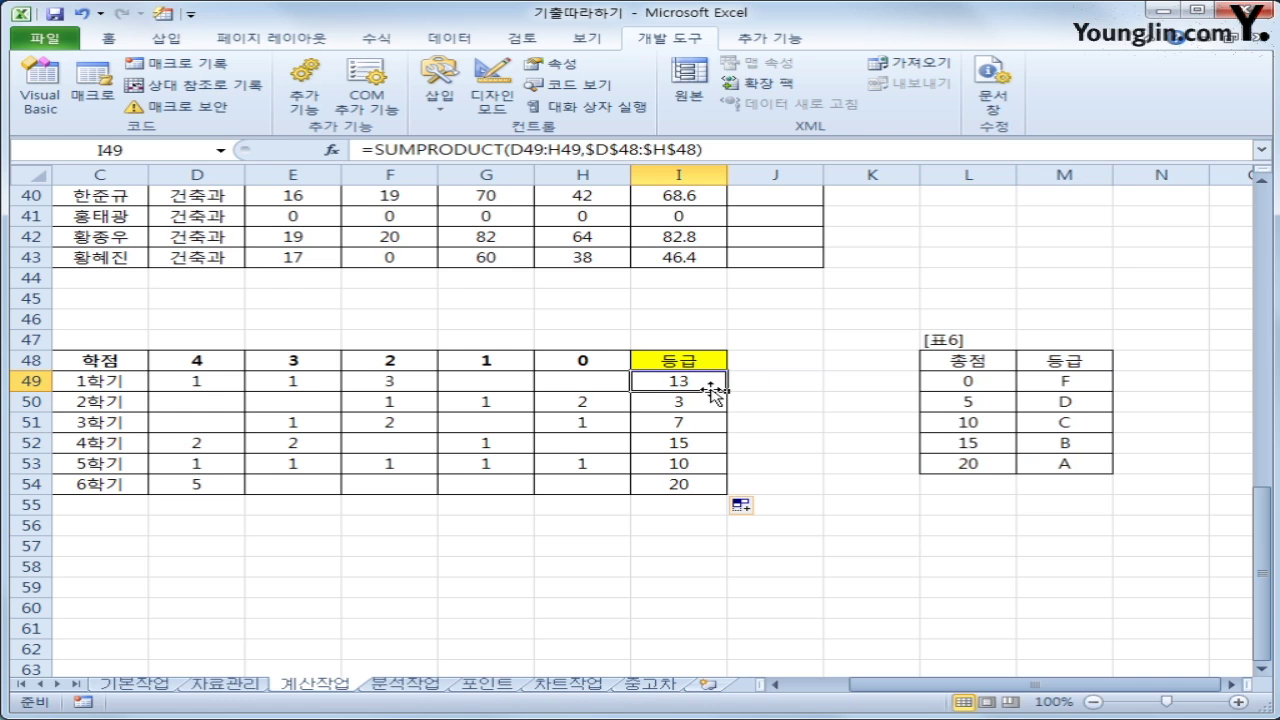
{"action": "left_click_drag", "start_coordinate": [706, 383], "coordinate": [697, 481]}
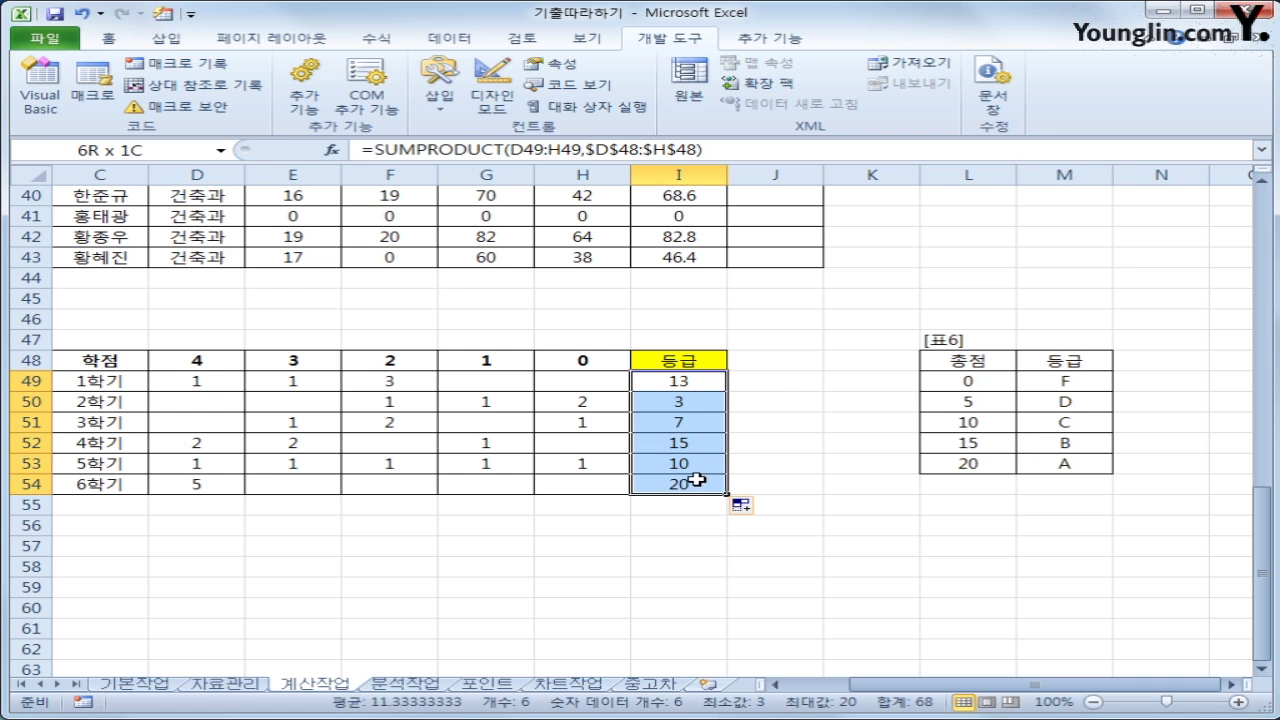
{"action": "left_click_drag", "start_coordinate": [956, 382], "coordinate": [1034, 471]}
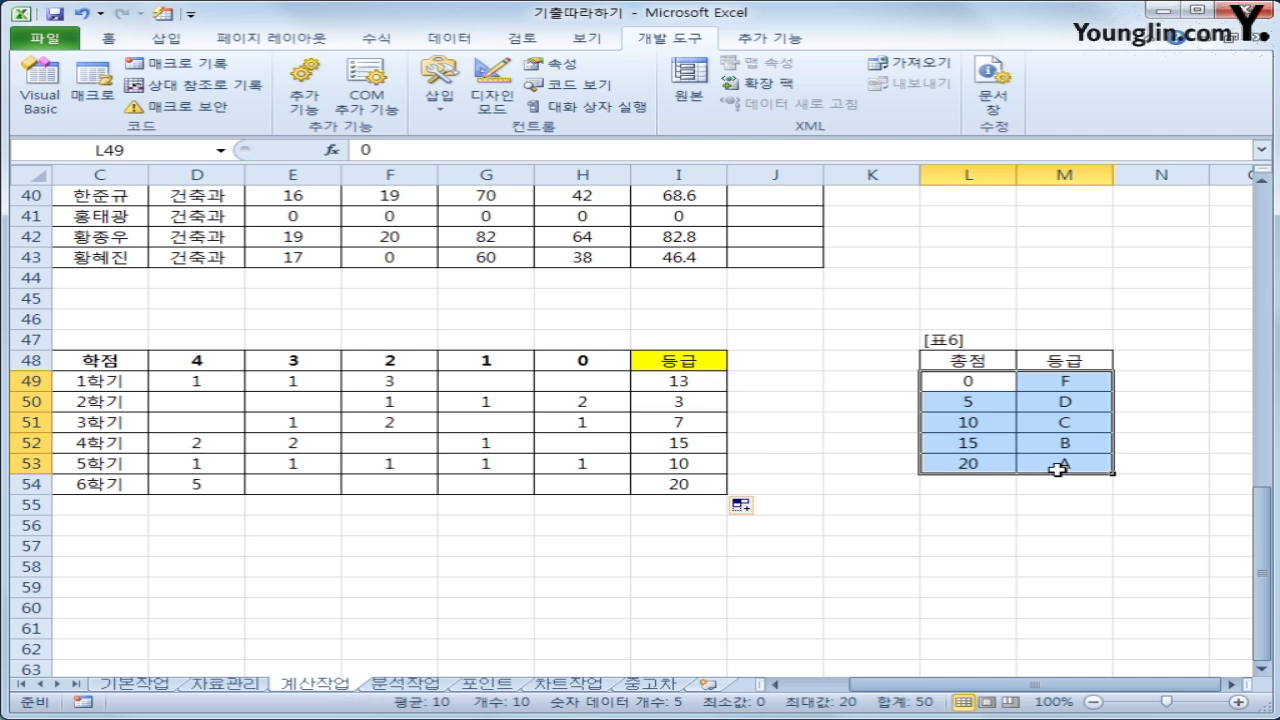
{"action": "left_click_drag", "start_coordinate": [970, 380], "coordinate": [978, 462]}
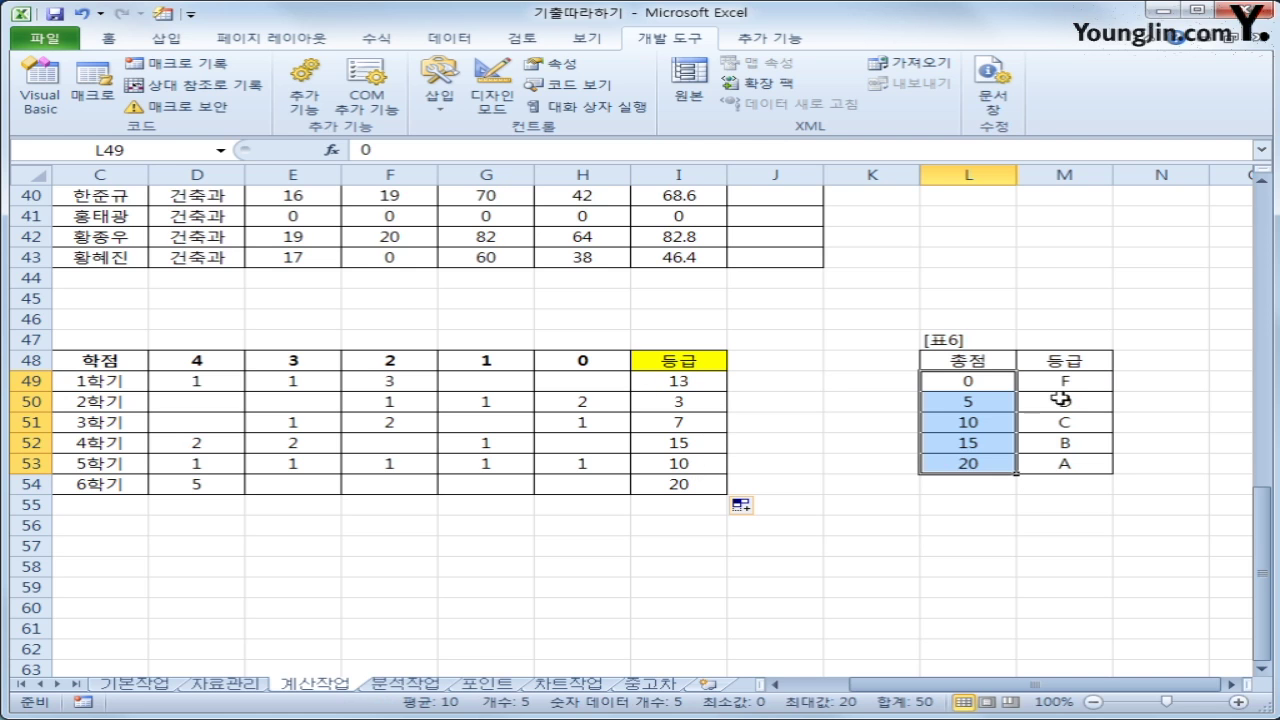
{"action": "left_click_drag", "start_coordinate": [1080, 383], "coordinate": [1064, 460]}
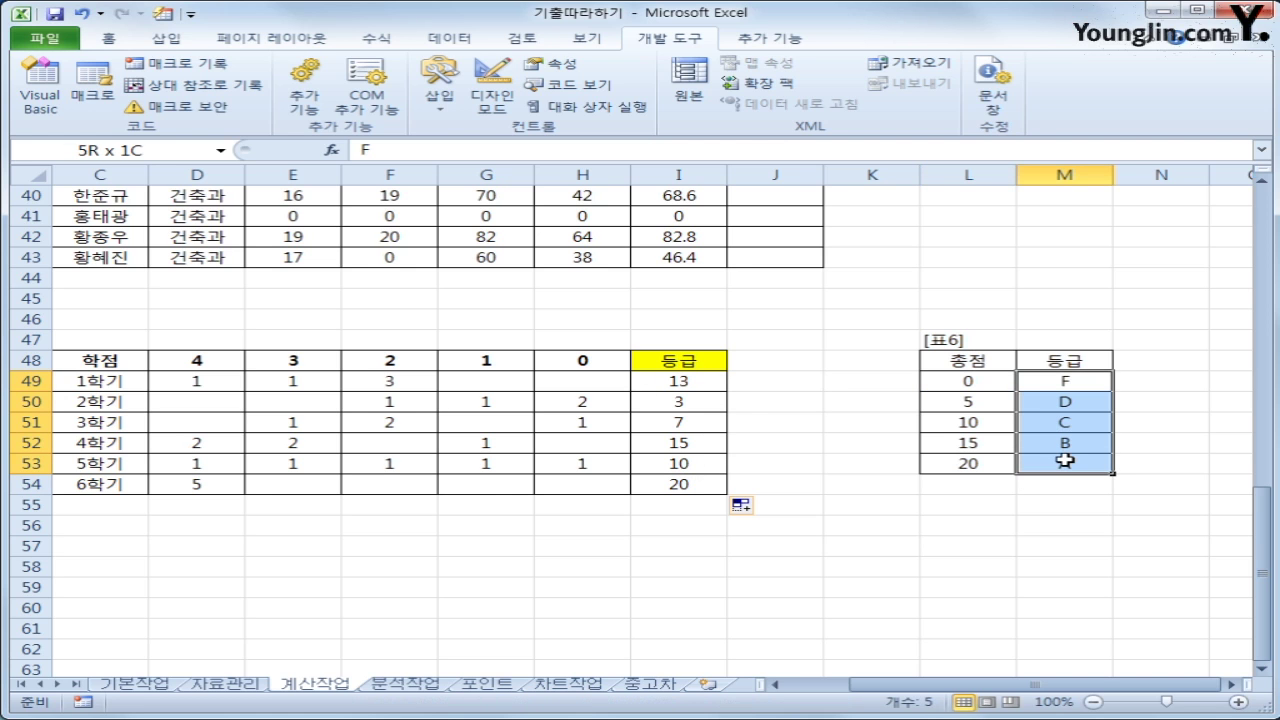
Wrap the I49 total in a grade lookup on 표6: =VLOOKUP(SUMPRODUCT(D49:H49,$D$48:$H$48),$L$49:$M$53,2)
{"action": "left_click", "coordinate": [696, 388]}
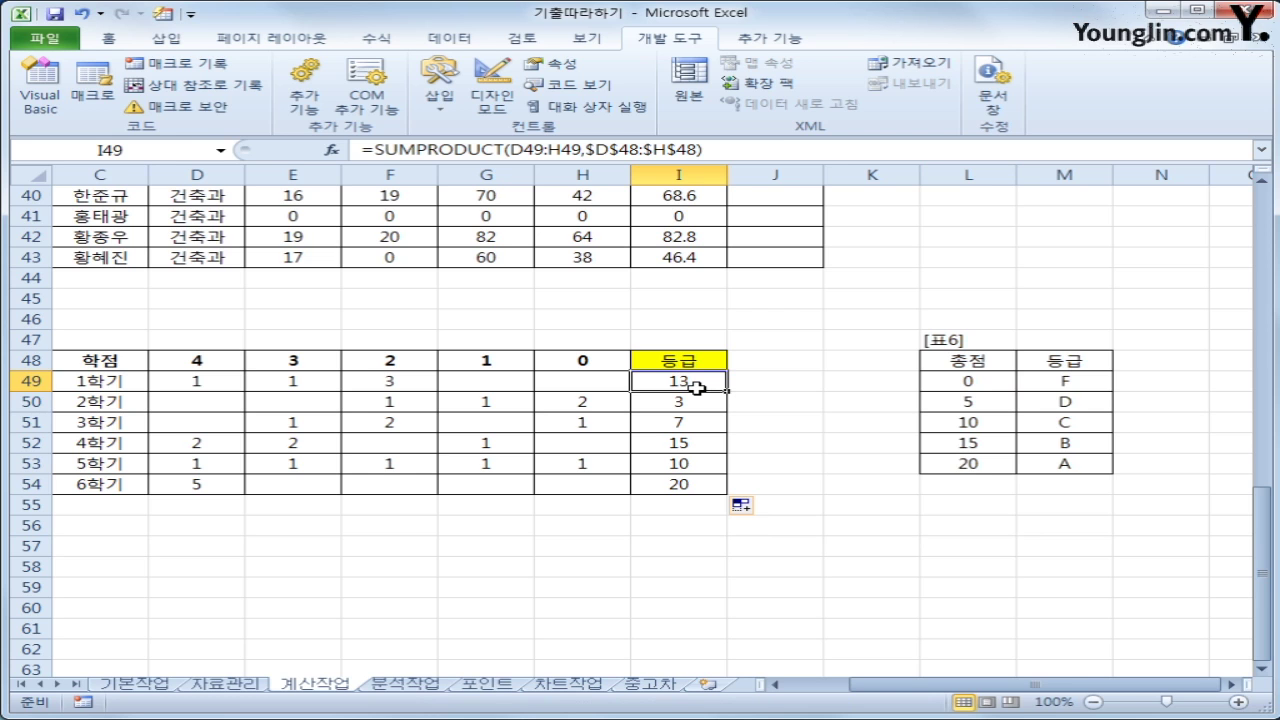
{"action": "left_click", "coordinate": [373, 149]}
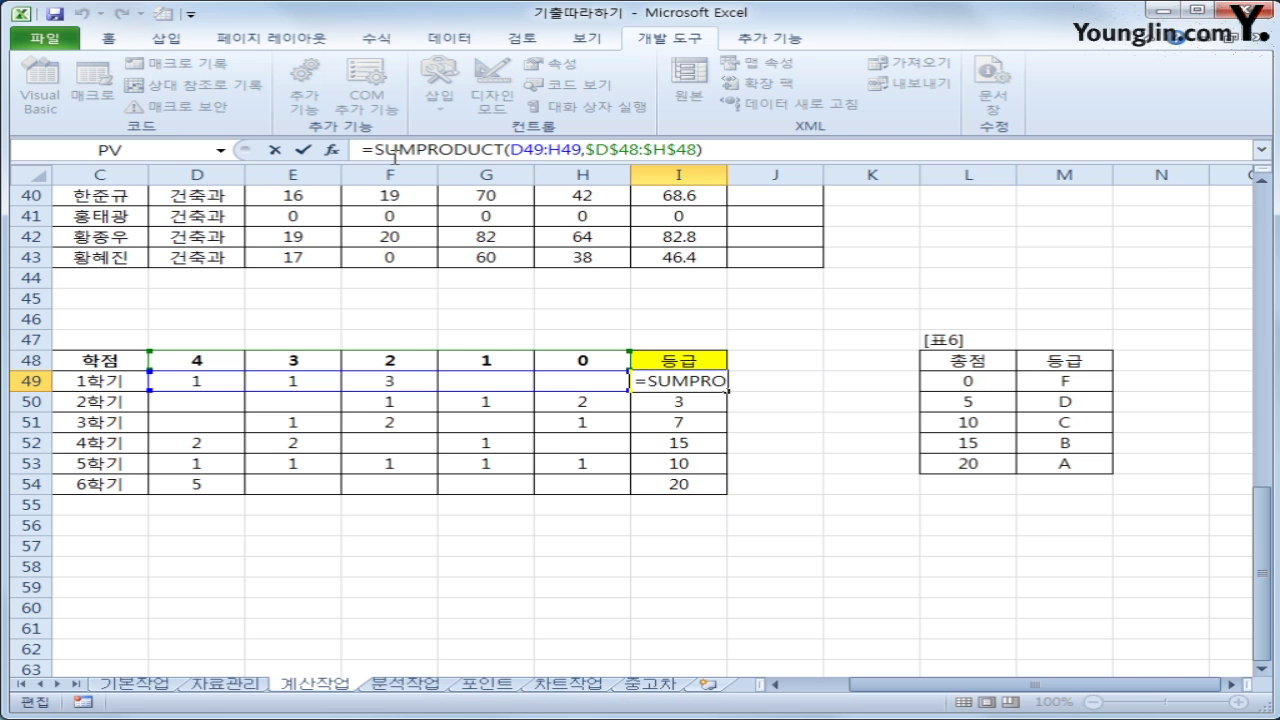
{"action": "type", "text": "VL"}
{"action": "key", "text": "Tab"}
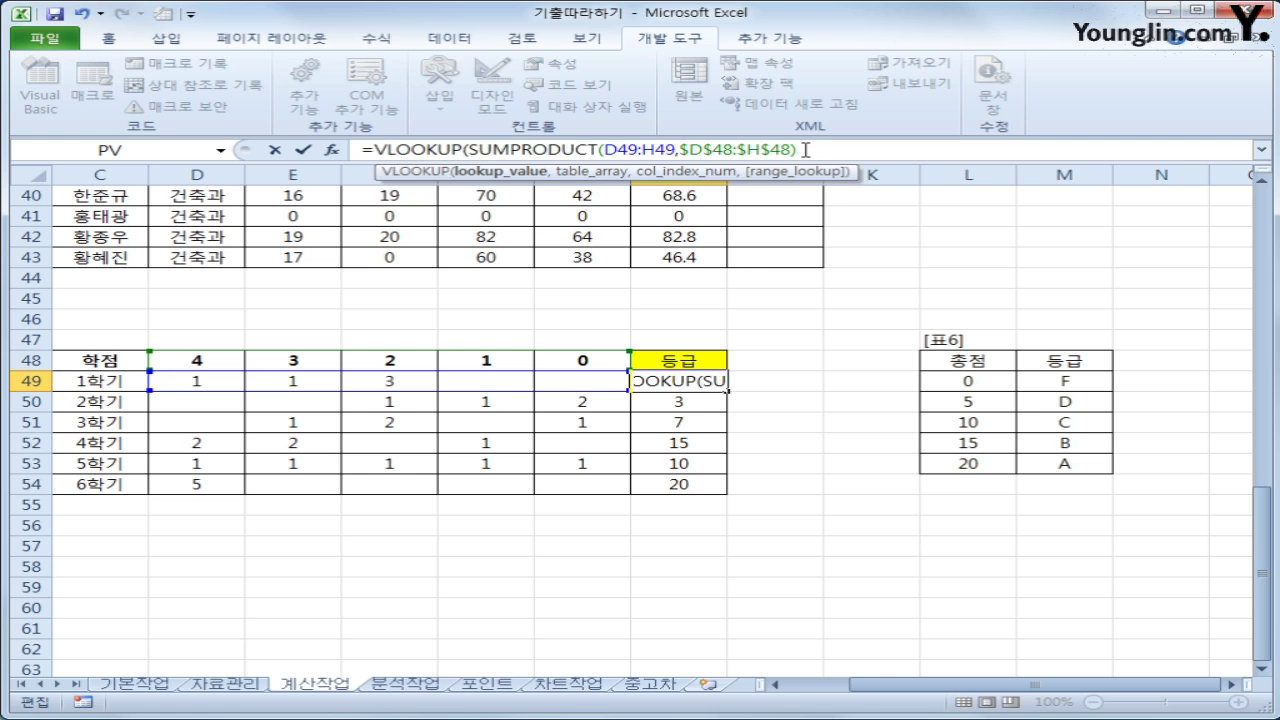
{"action": "type", "text": "),"}
{"action": "left_click_drag", "start_coordinate": [968, 380], "coordinate": [1036, 465]}
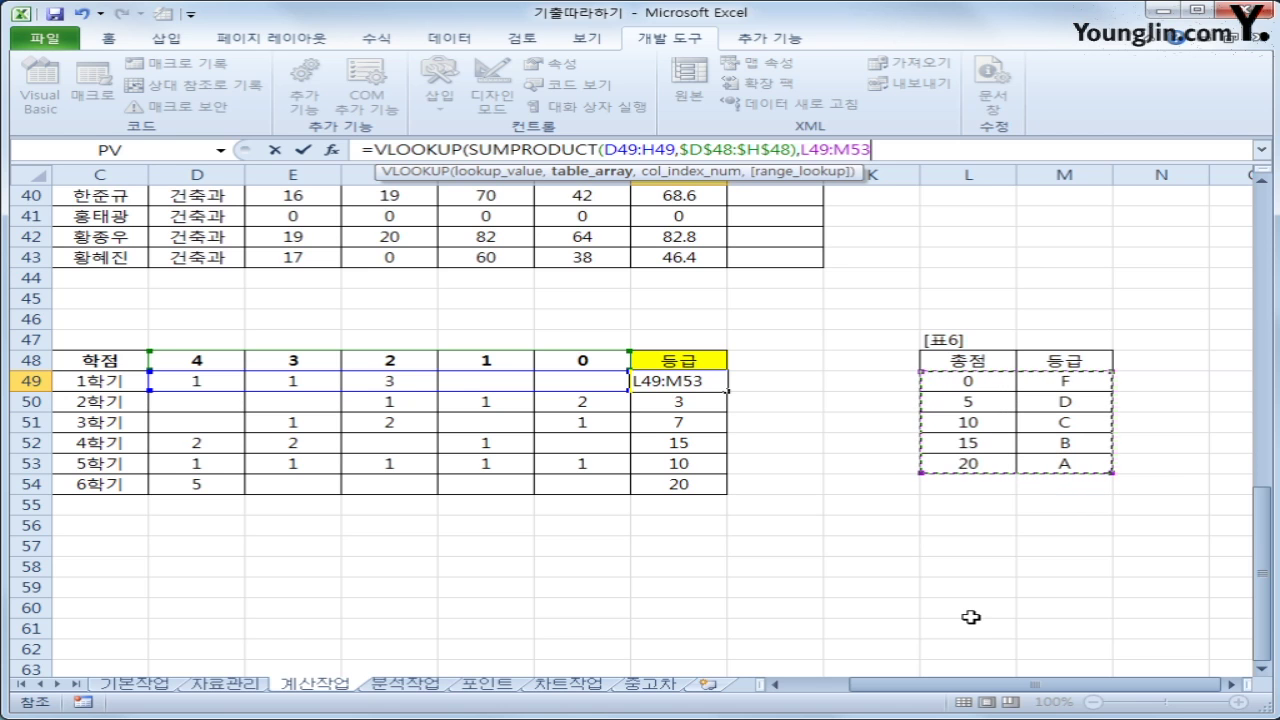
{"action": "key", "text": "F4"}
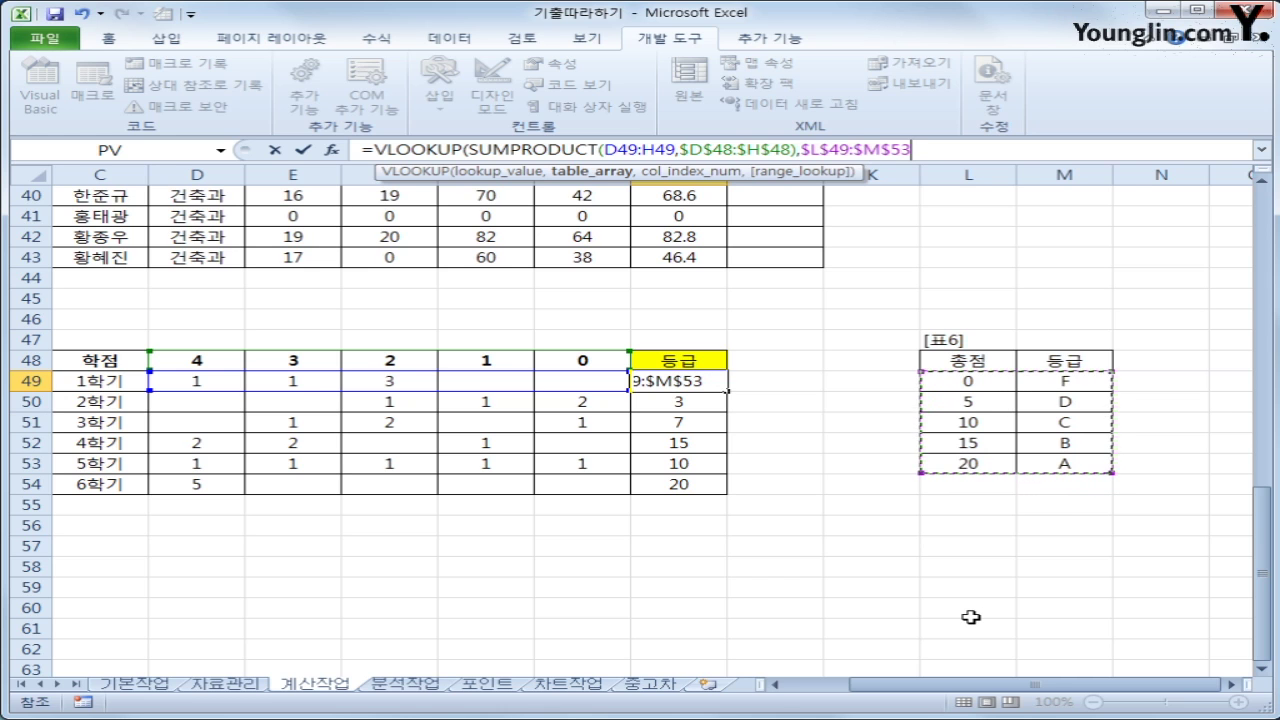
{"action": "type", "text": ","}
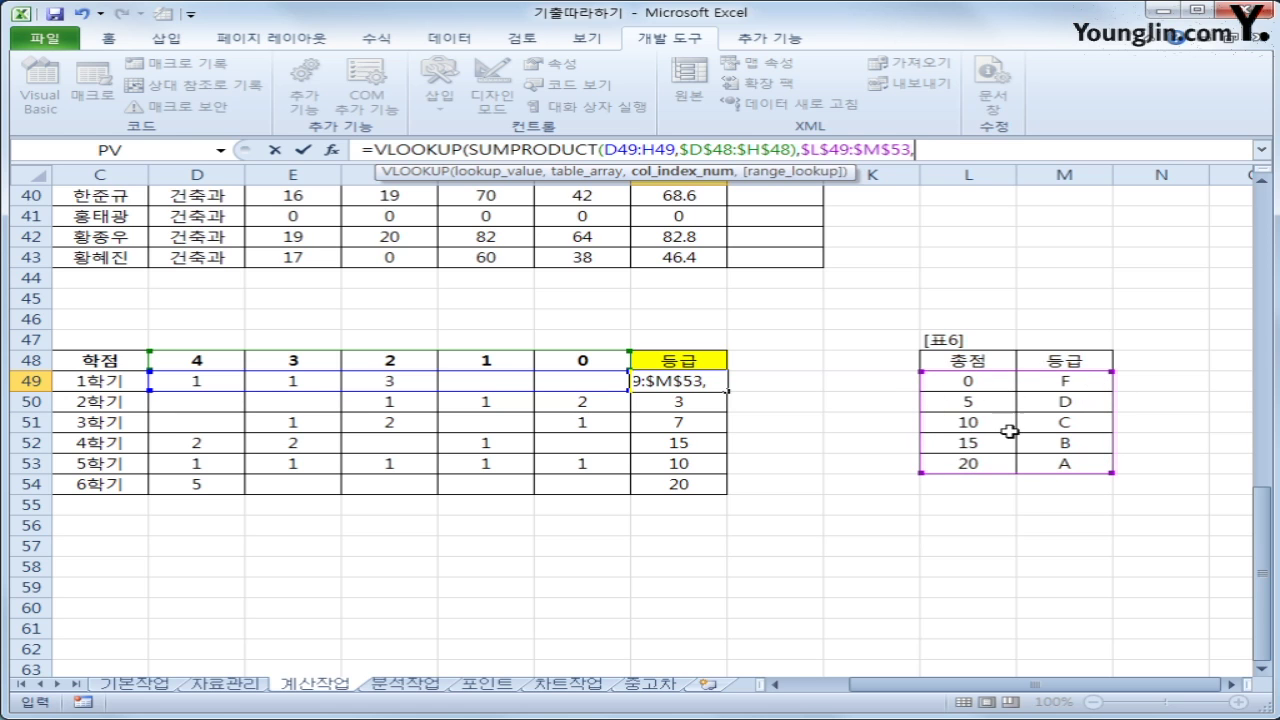
{"action": "type", "text": "2"}
{"action": "type", "text": ")"}
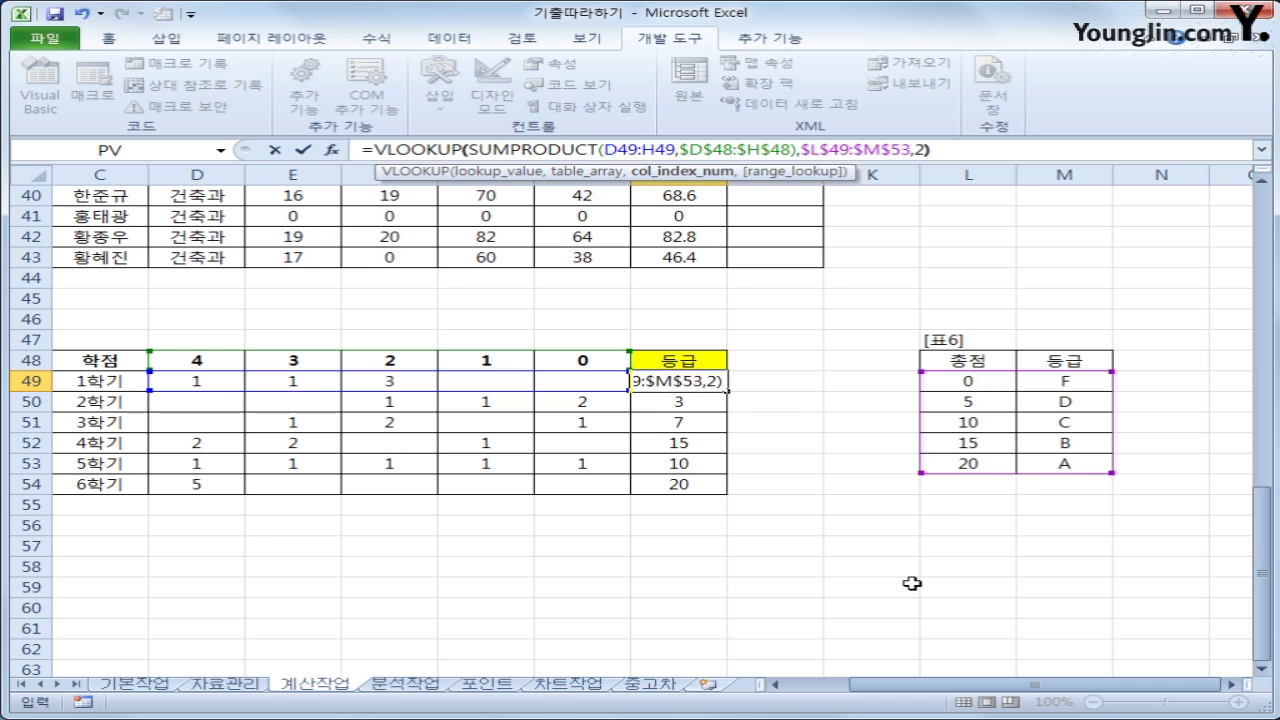
{"action": "key", "text": "Return"}
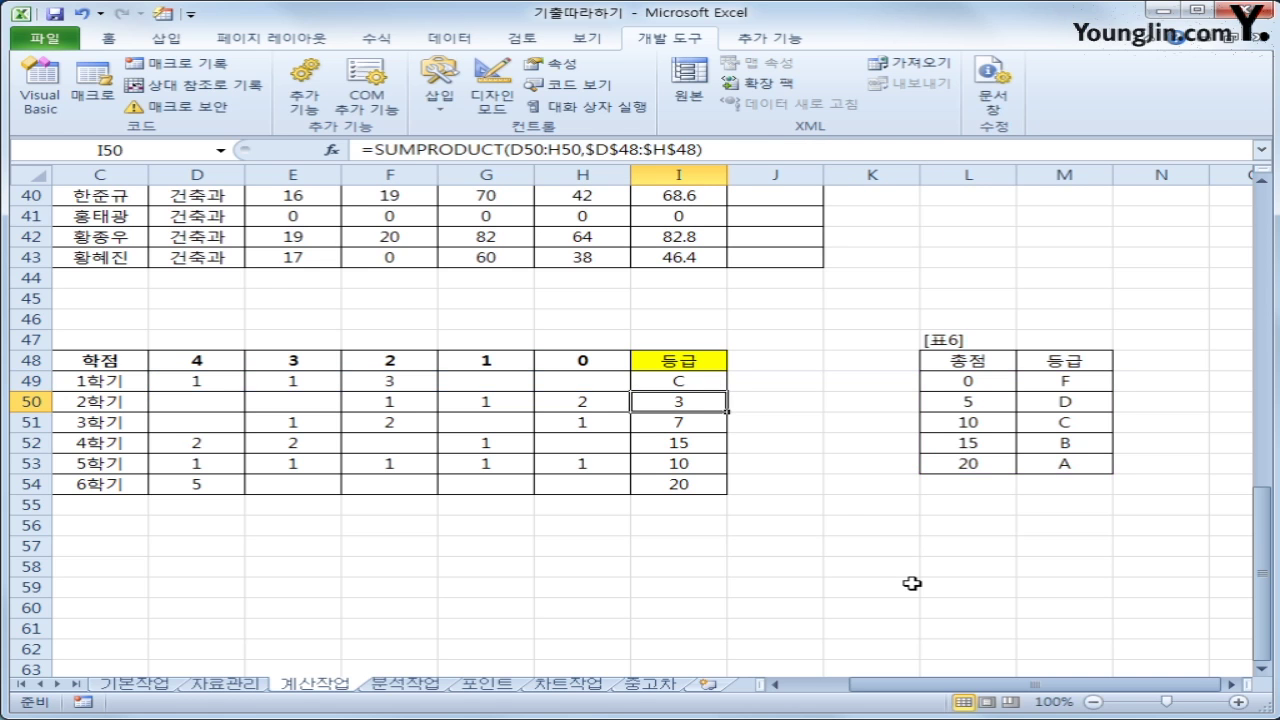
Fill the I49 VLOOKUP formula down the 등급 column through I54
{"action": "left_click", "coordinate": [720, 381]}
{"action": "left_click_drag", "start_coordinate": [727, 391], "coordinate": [731, 486]}
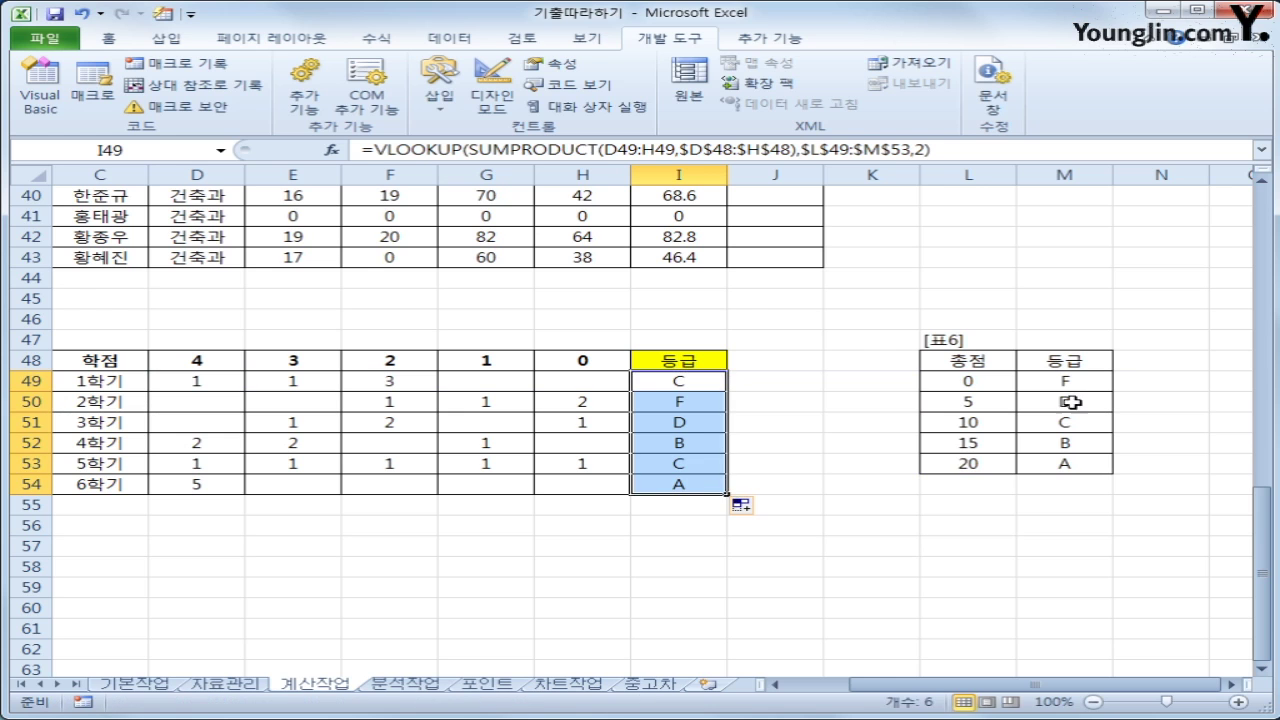
{"action": "left_click", "coordinate": [694, 380]}
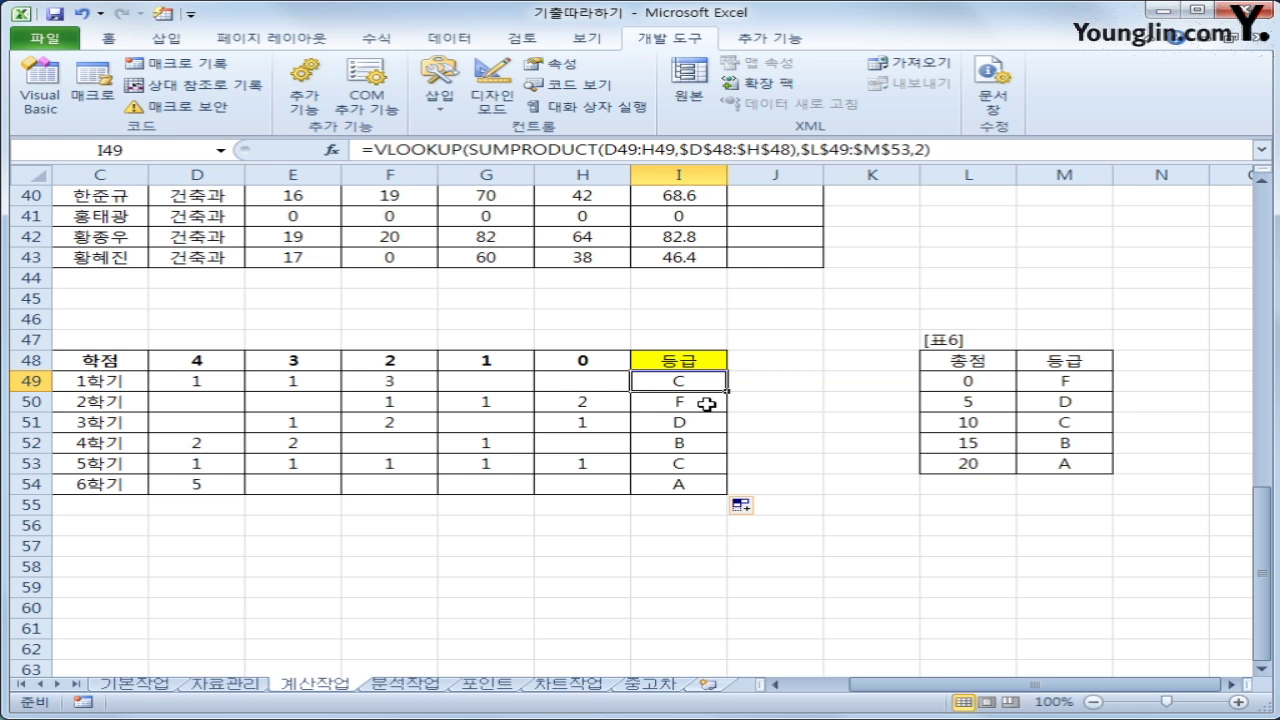
Review the completed 기본작업, 자료관리 and 계산작업 sheets, returning to the beginning of 계산작업
{"action": "scroll", "coordinate": [706, 403], "scroll_direction": "up", "scroll_amount": 13}
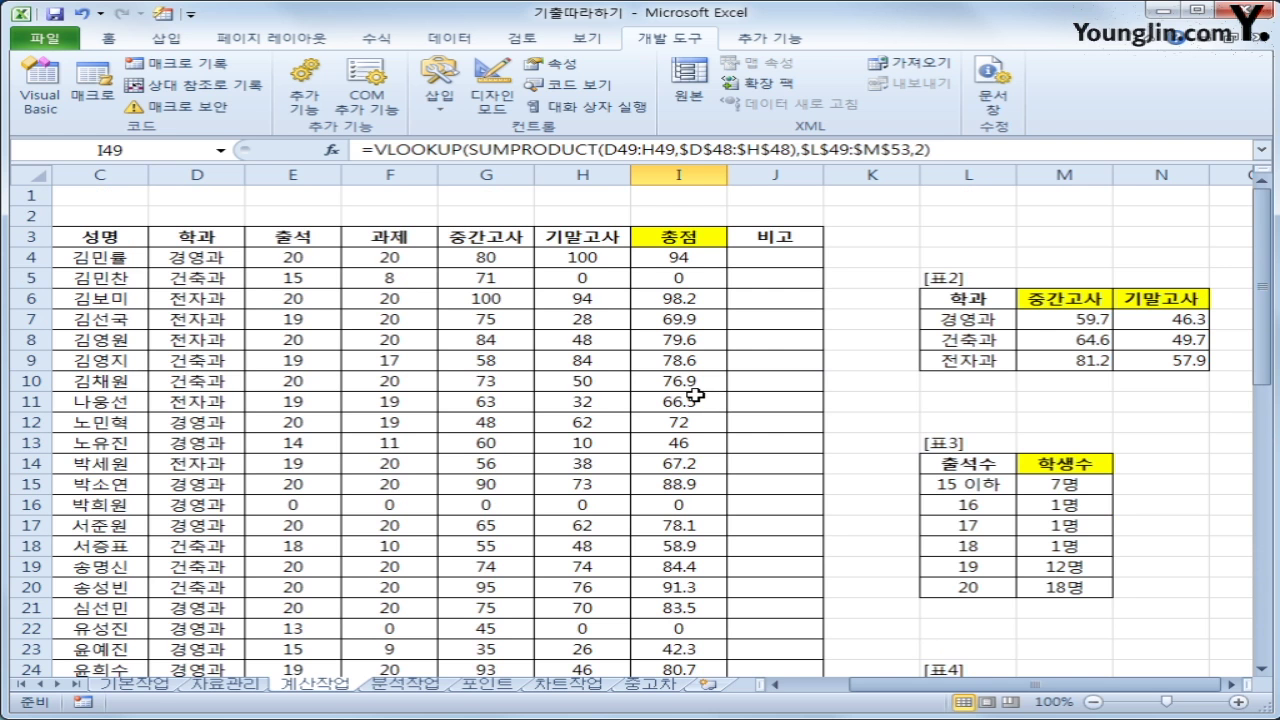
{"action": "left_click", "coordinate": [160, 685]}
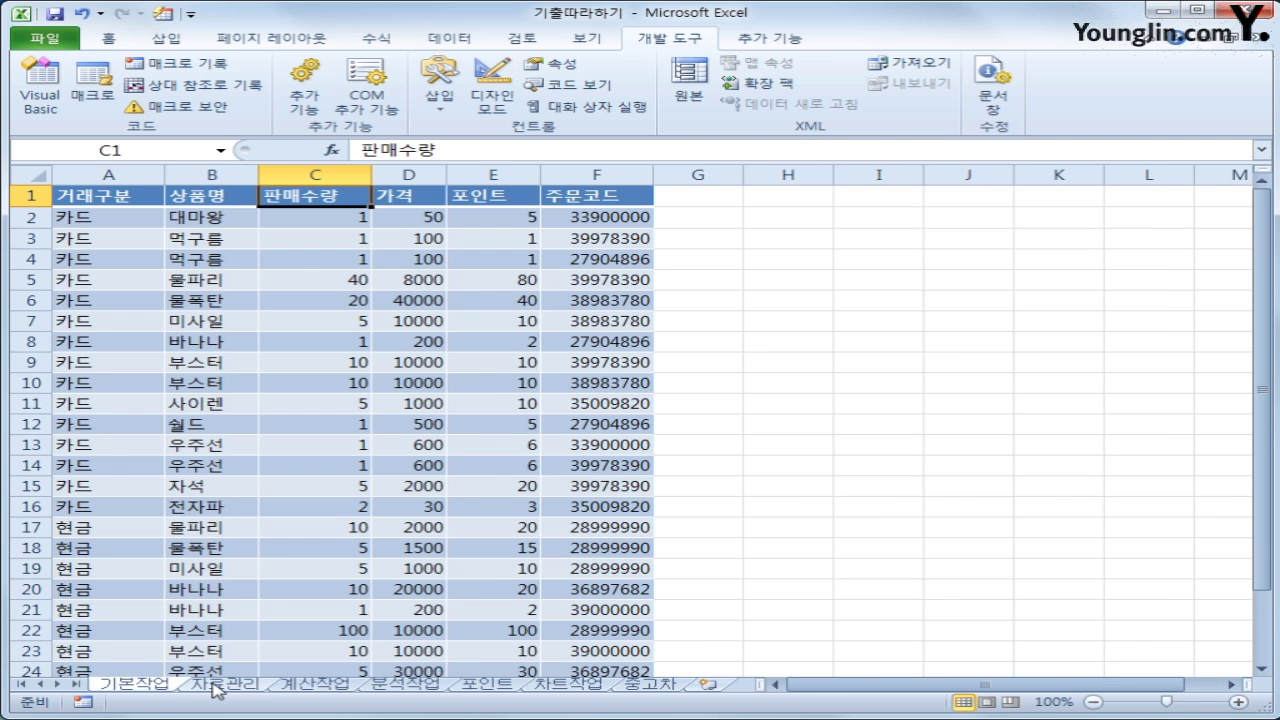
{"action": "left_click", "coordinate": [217, 685]}
{"action": "left_click", "coordinate": [305, 685]}
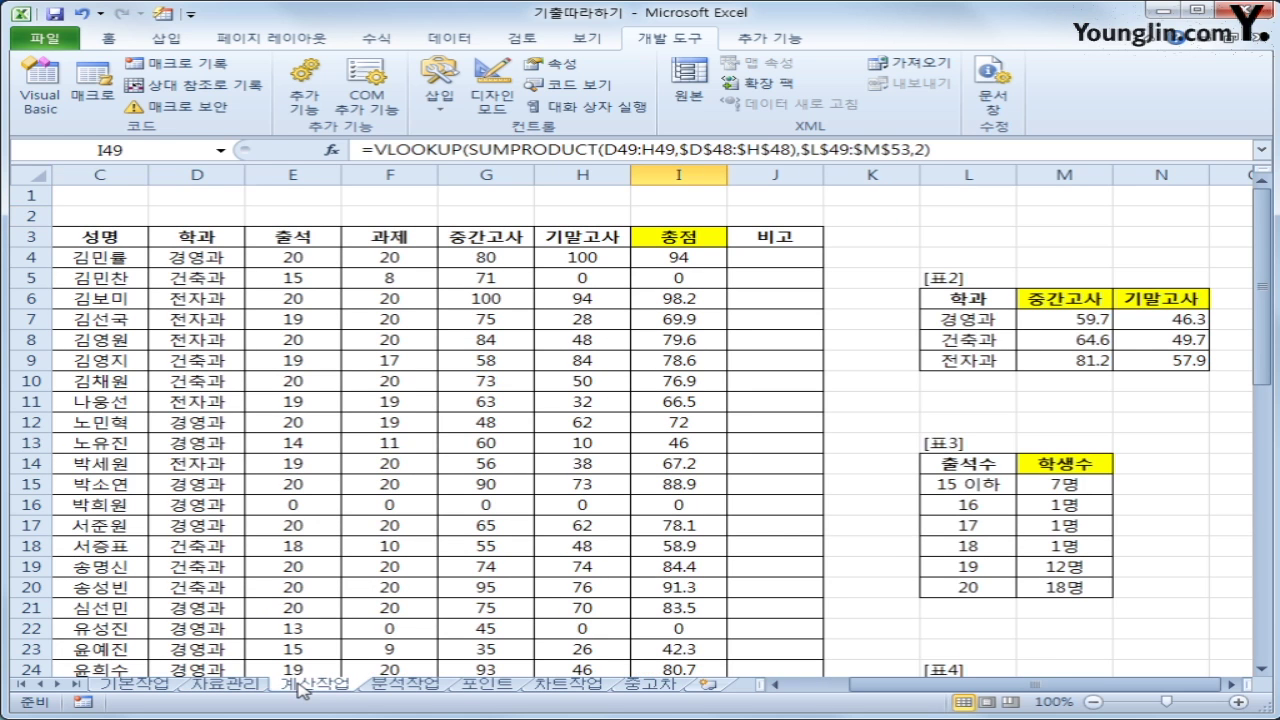
{"action": "left_click", "coordinate": [136, 687]}
{"action": "left_click", "coordinate": [222, 686]}
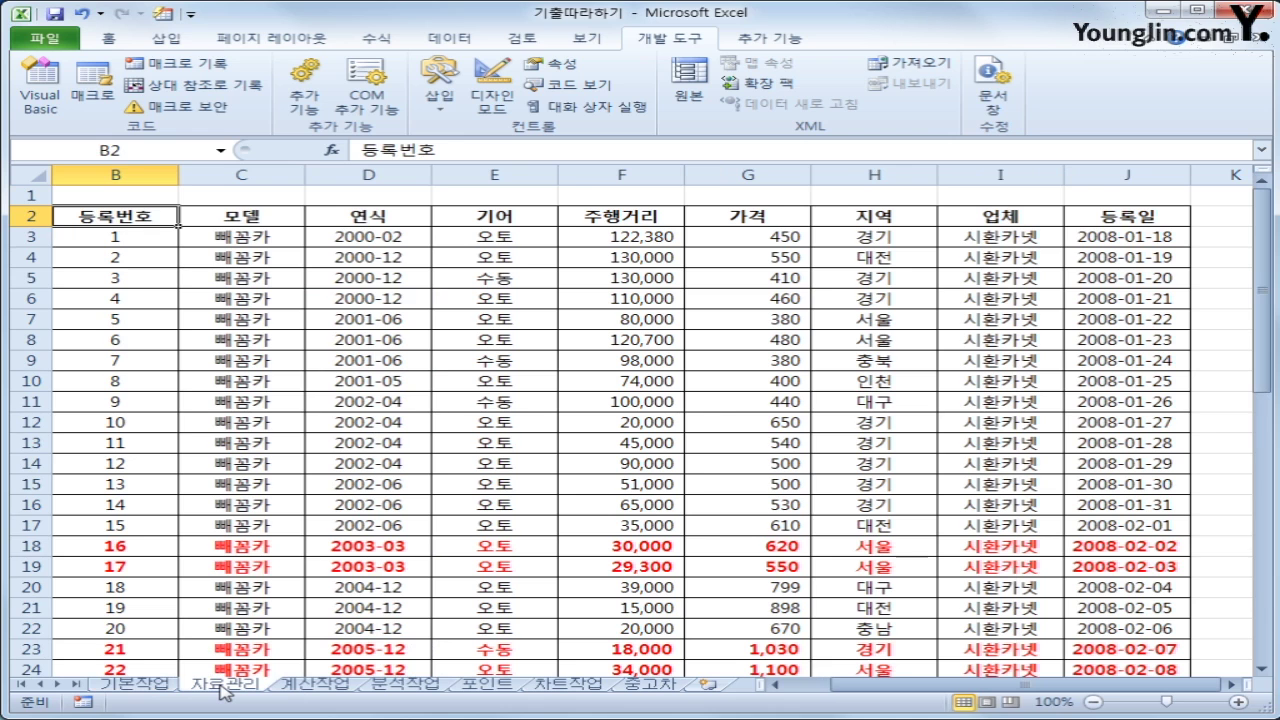
{"action": "left_click", "coordinate": [310, 686]}
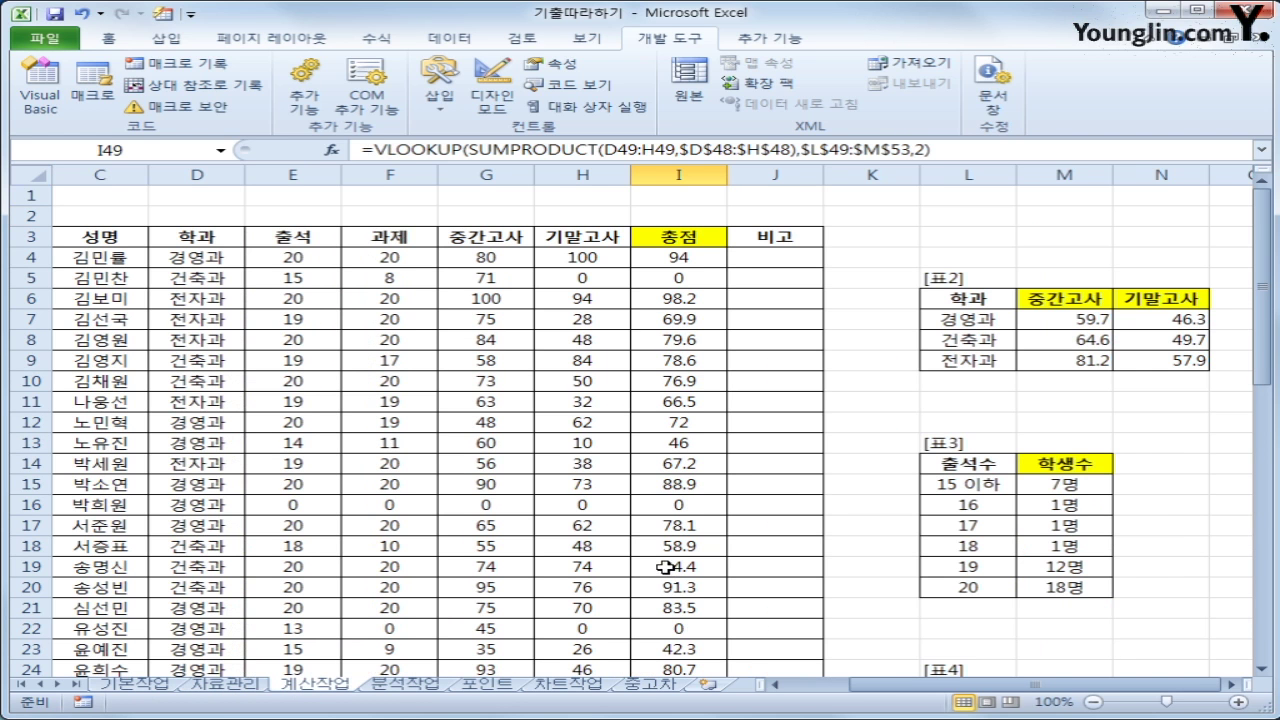